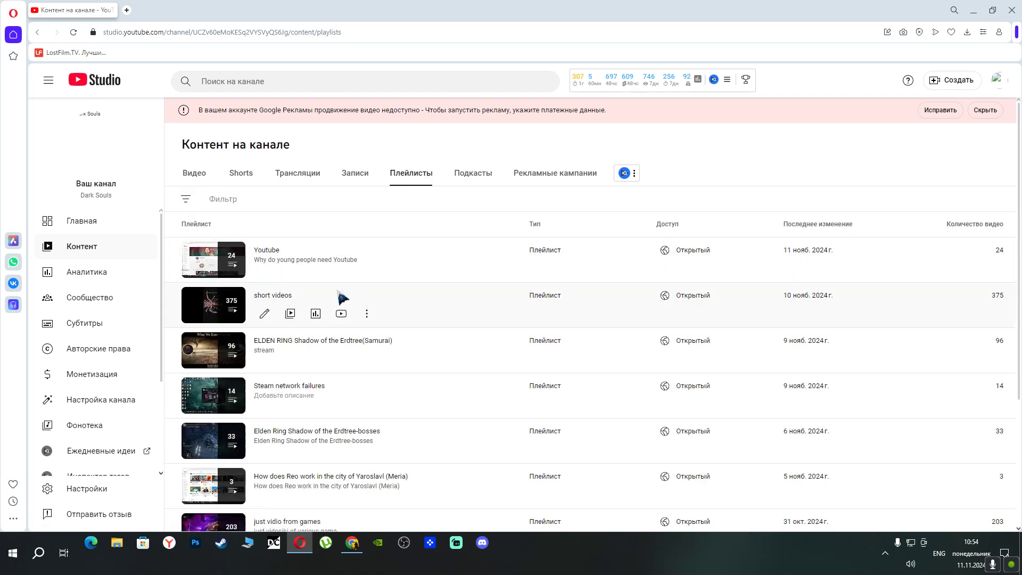
# Look through the channel's playlists on the YouTube Studio content page, then close the Opera browser
pyautogui.scroll(-1, 341, 303)
pyautogui.scroll(-1, 298, 322)
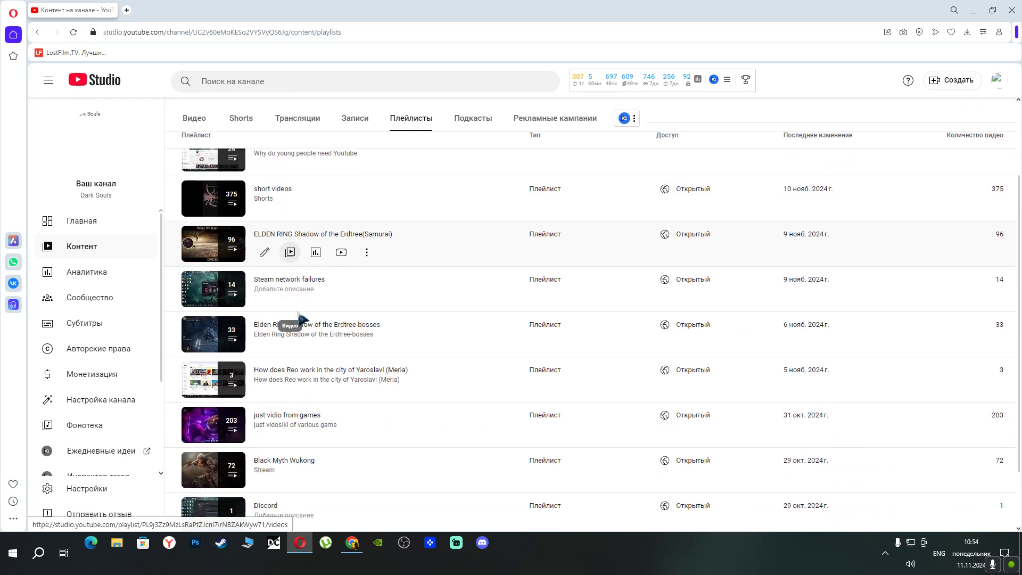
pyautogui.scroll(-2, 320, 345)
pyautogui.scroll(1, 313, 357)
pyautogui.scroll(-1, 319, 367)
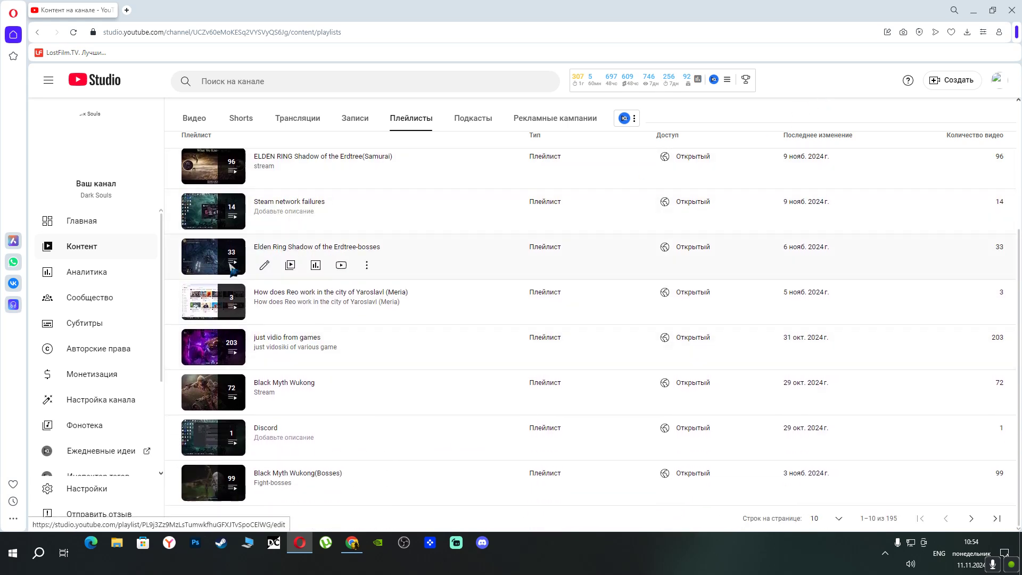
pyautogui.click(1010, 11)
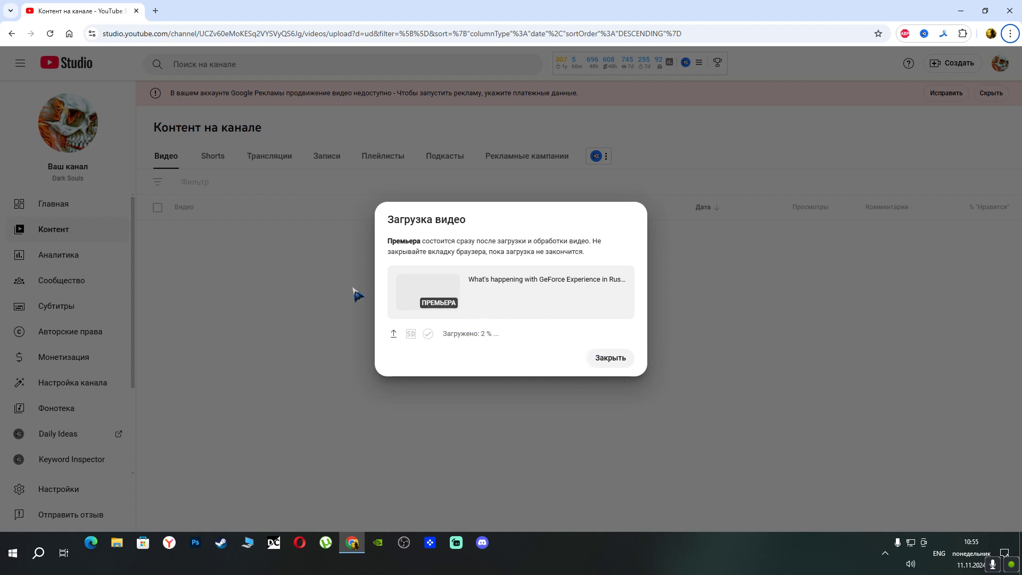
# Minimize the Chrome window with the video upload, start a screen recording in GeForce Experience, and close its overlay
pyautogui.click(961, 16)
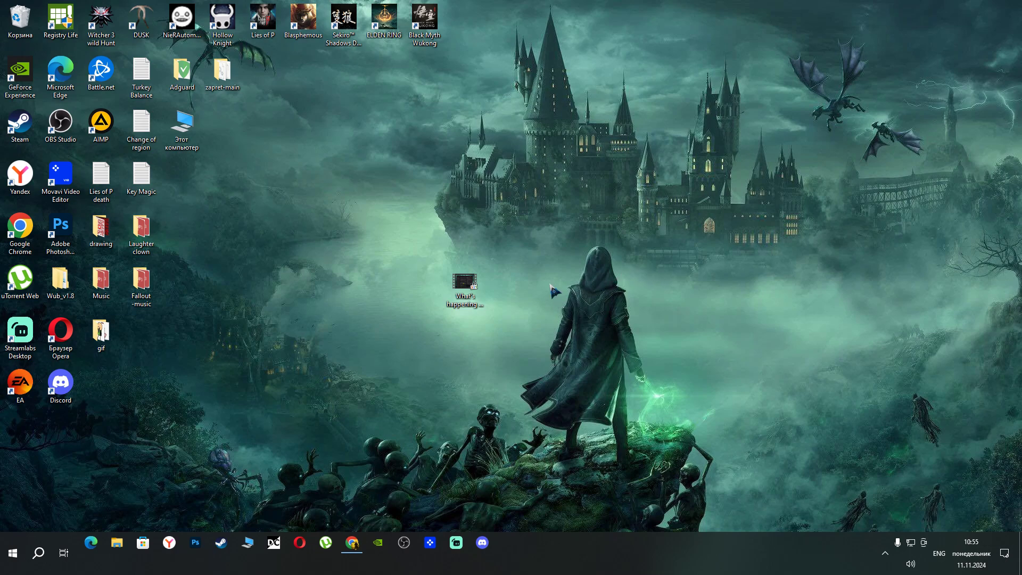
pyautogui.hotkey('alt', 'z')
pyautogui.click(519, 201)
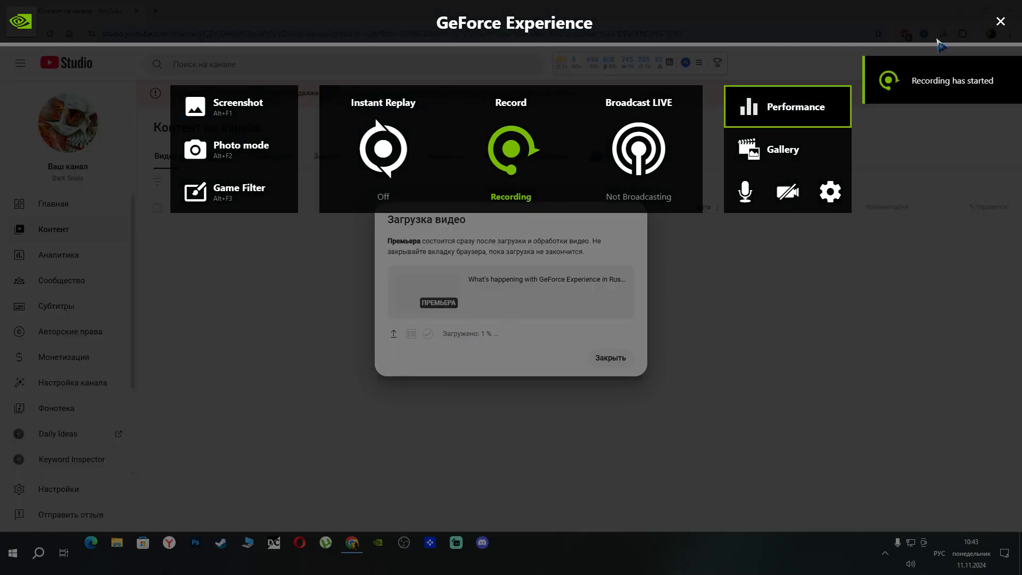
pyautogui.click(999, 23)
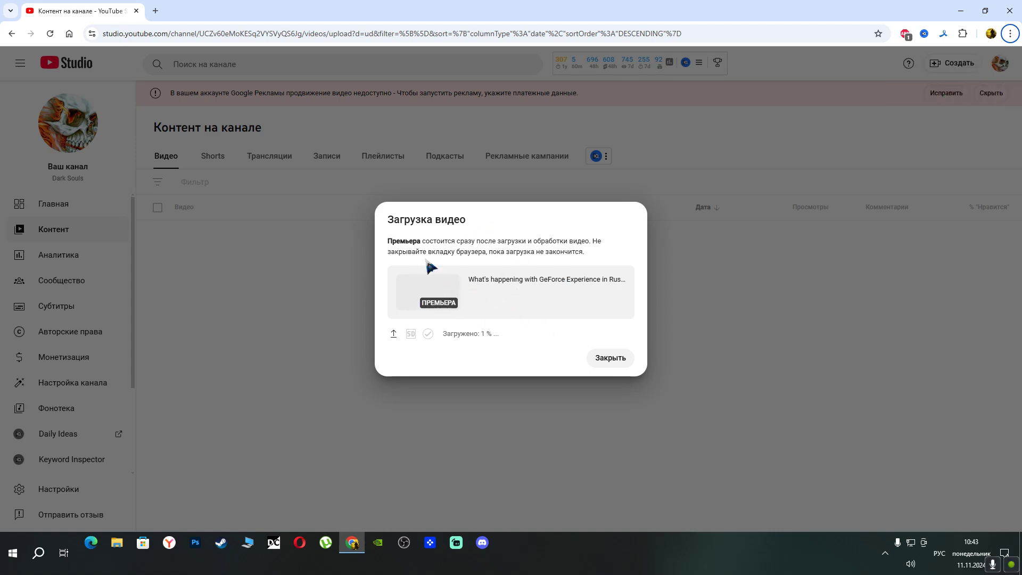
# Minimize the YouTube Studio window, open a new maximized Chrome window, and go to YouTube from the Google apps list
pyautogui.click(961, 10)
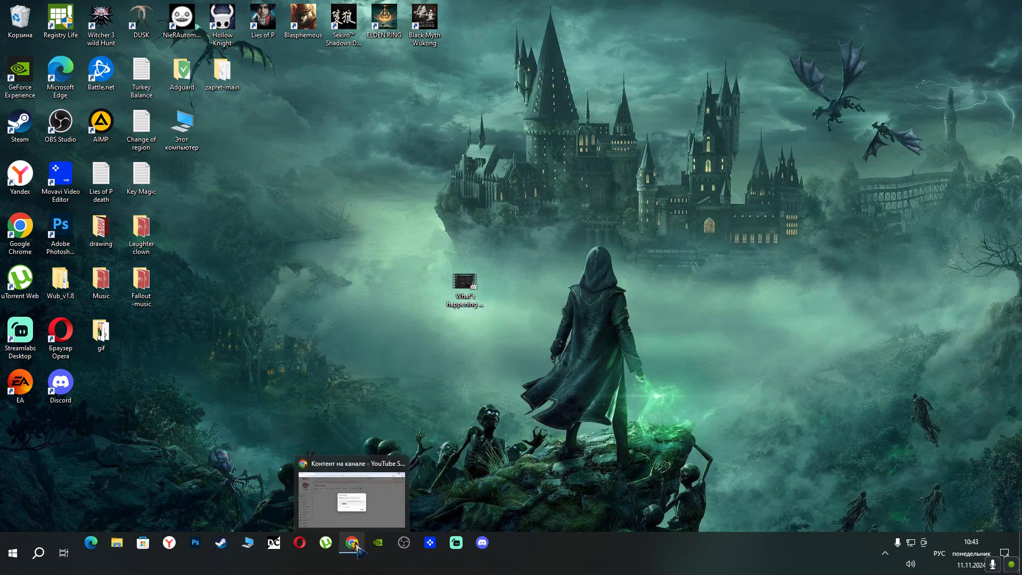
pyautogui.doubleClick(20, 226)
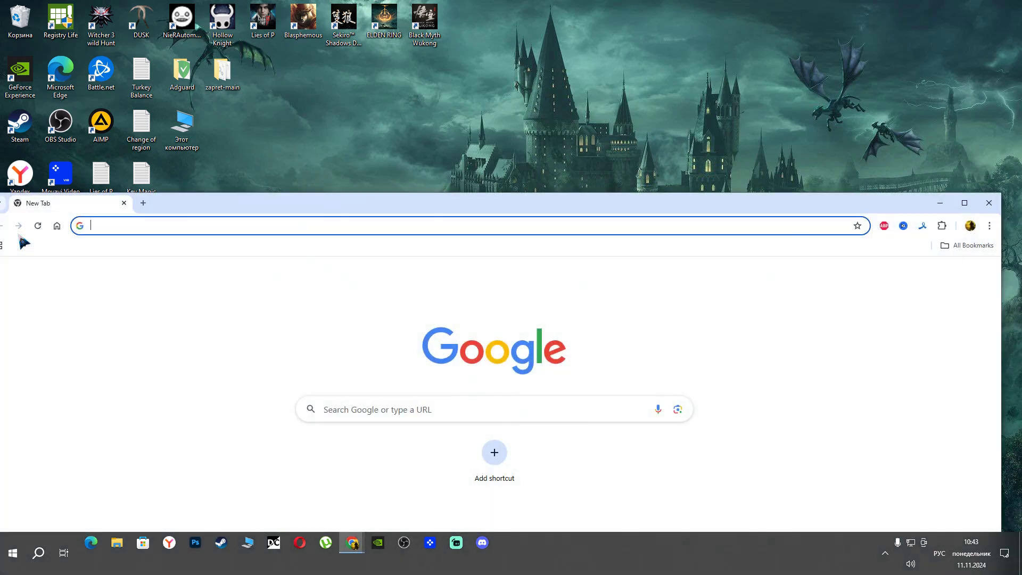
pyautogui.click(964, 202)
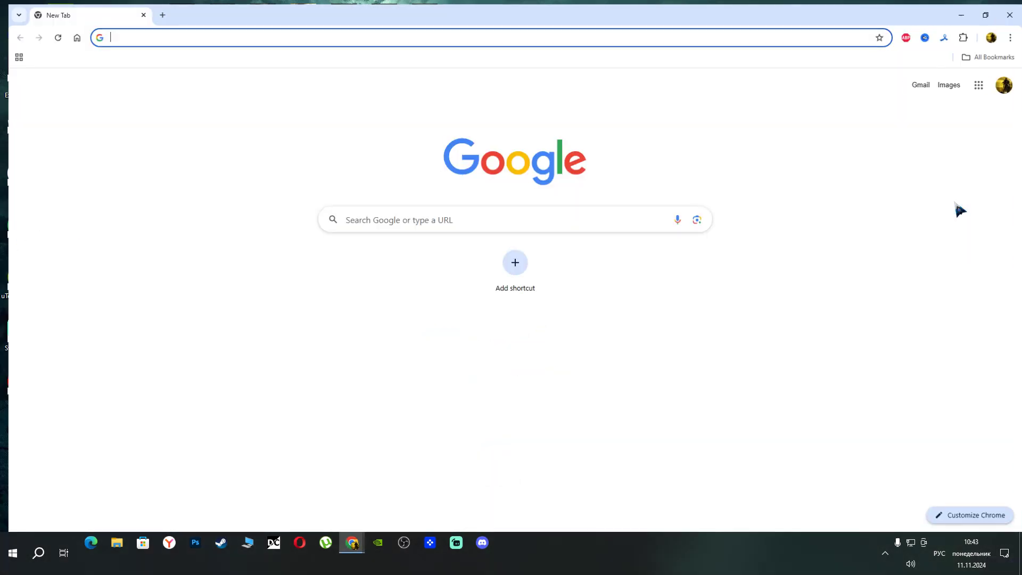
pyautogui.click(978, 87)
pyautogui.click(926, 140)
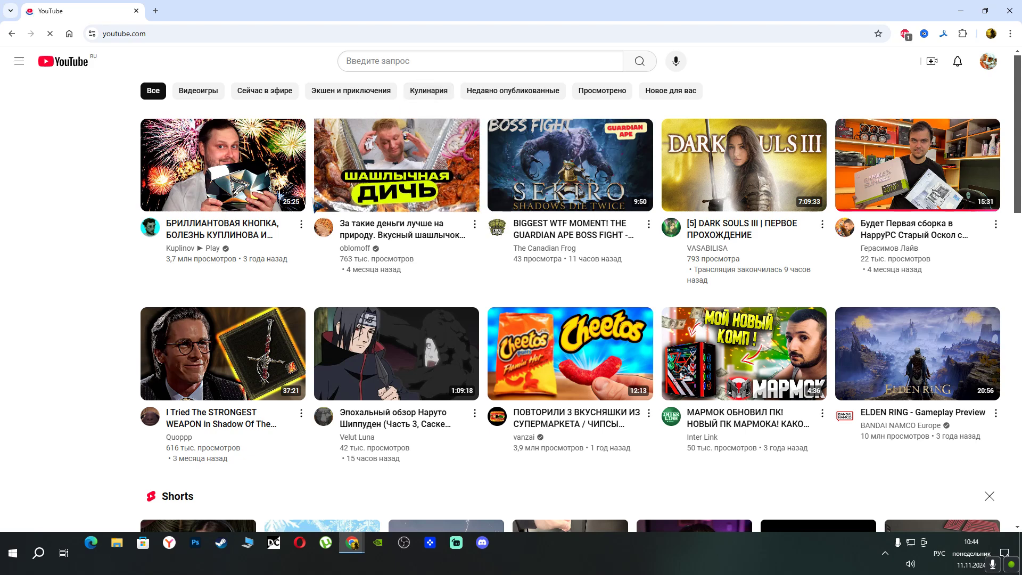
# Check how the YouTube home feed loads and whether the video "БРИЛЛИАНТОВАЯ КНОПКА, БОЛЕЗНЬ КУПЛИНОВА И ИСТОРИЯ ГОРОХА" plays
pyautogui.scroll(-3, 317, 207)
pyautogui.scroll(2, 318, 207)
pyautogui.scroll(-5, 318, 206)
pyautogui.scroll(6, 318, 207)
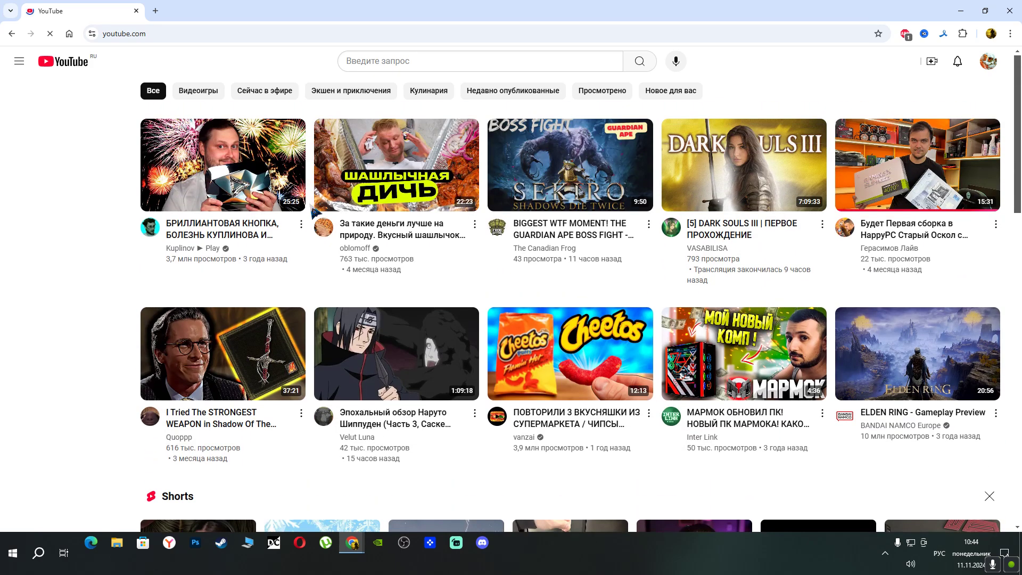
pyautogui.click(227, 159)
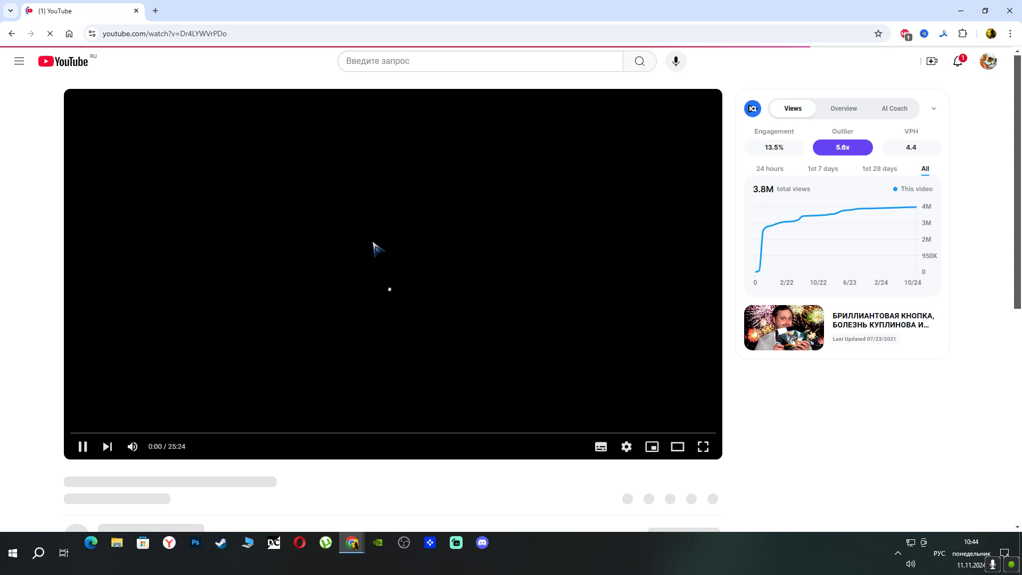
pyautogui.scroll(-1, 378, 250)
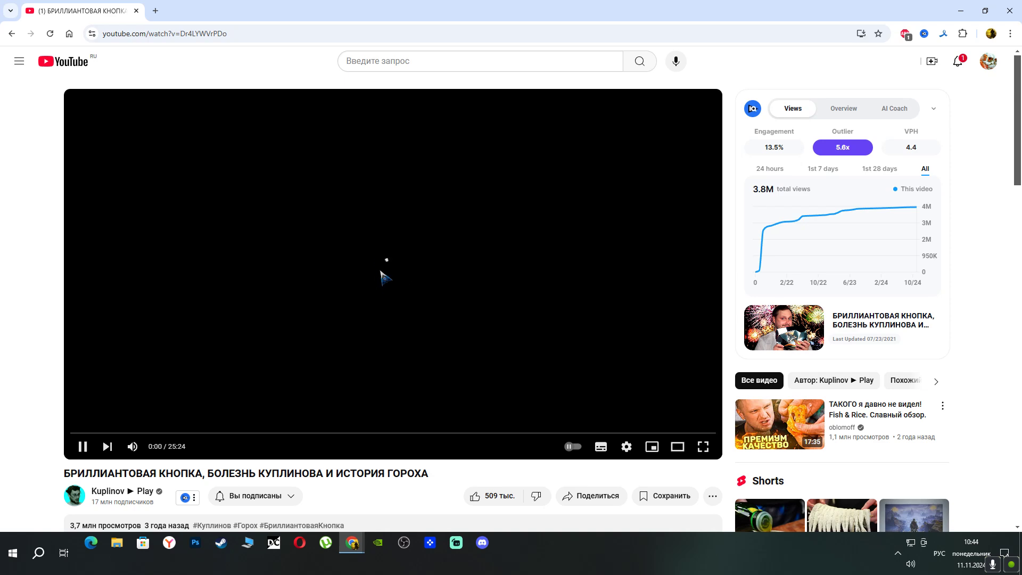
pyautogui.scroll(-2, 381, 274)
pyautogui.scroll(-3, 402, 350)
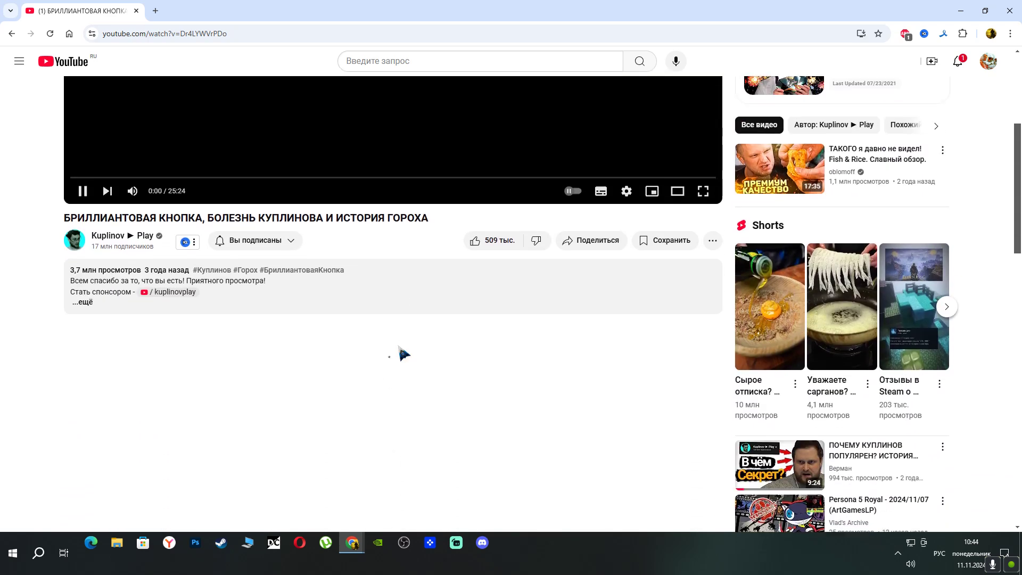
pyautogui.scroll(2, 401, 353)
# Return from the video to the Google start page and try to open YouTube again from the Google apps list
pyautogui.click(11, 34)
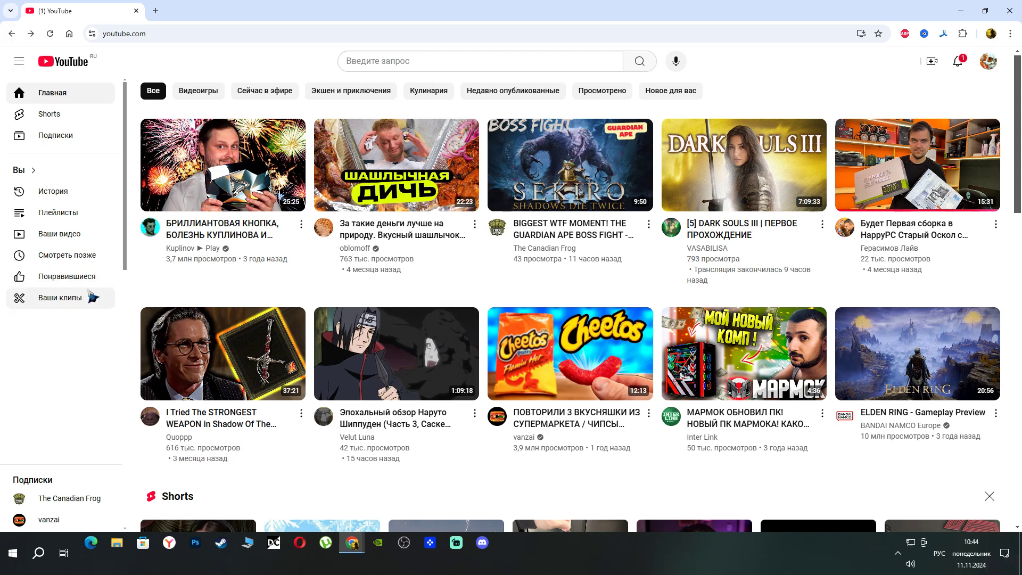
pyautogui.scroll(-1, 80, 288)
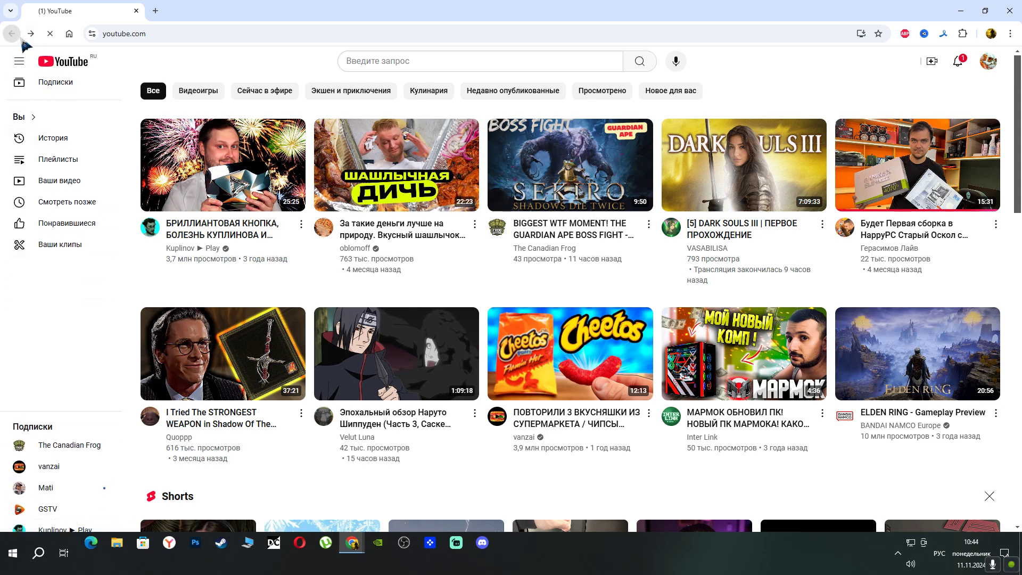
pyautogui.click(11, 33)
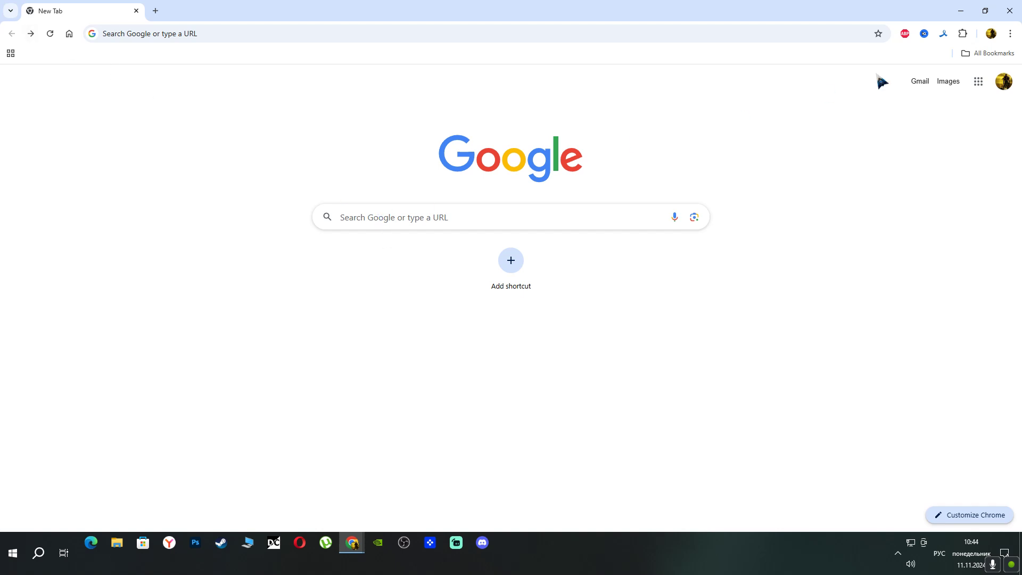
pyautogui.click(979, 81)
pyautogui.click(924, 136)
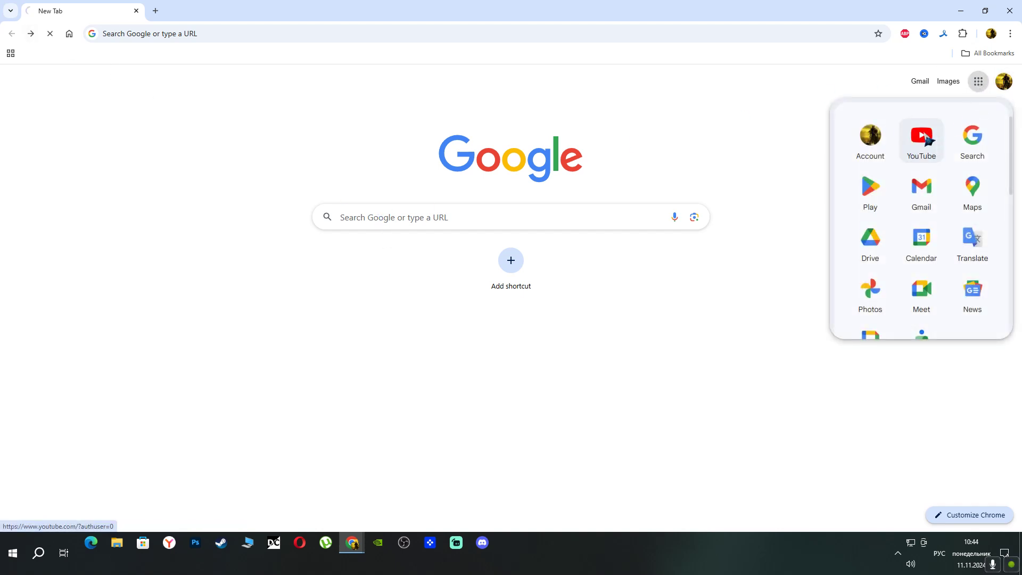
# Switch to Yandex Browser, close its ya.ru tab, and open YouTube from the start page
pyautogui.click(169, 543)
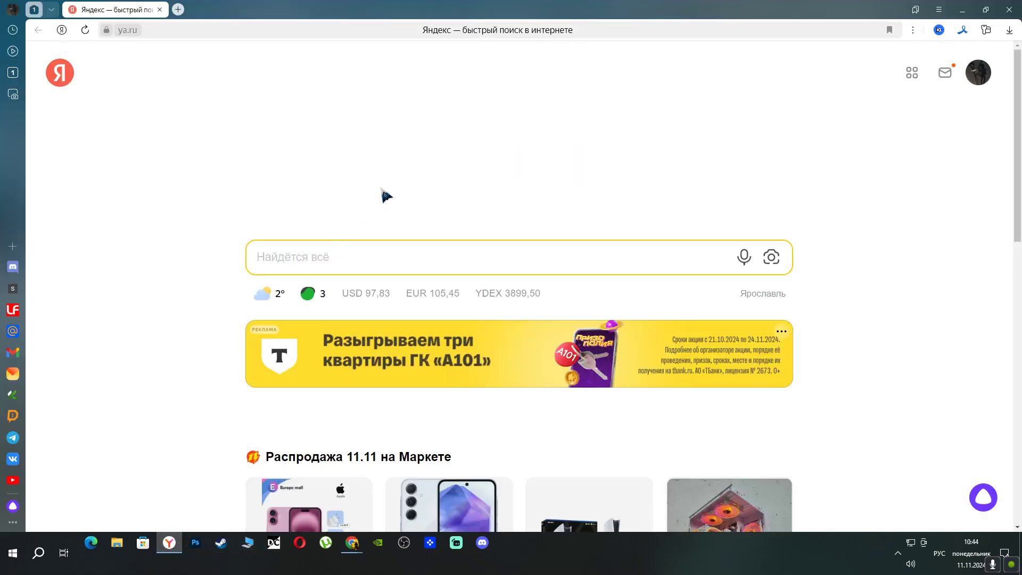
pyautogui.click(160, 9)
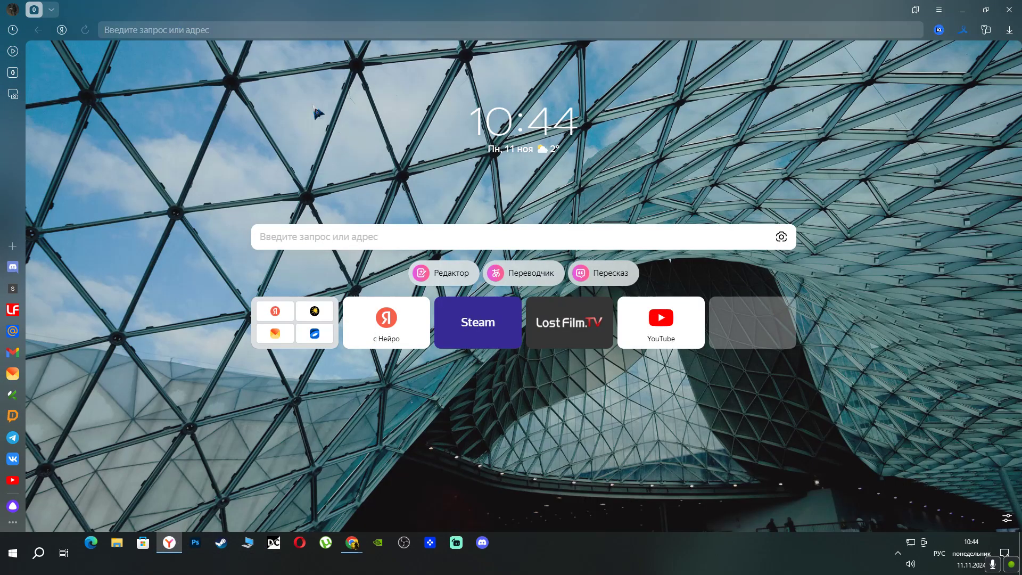
pyautogui.click(651, 321)
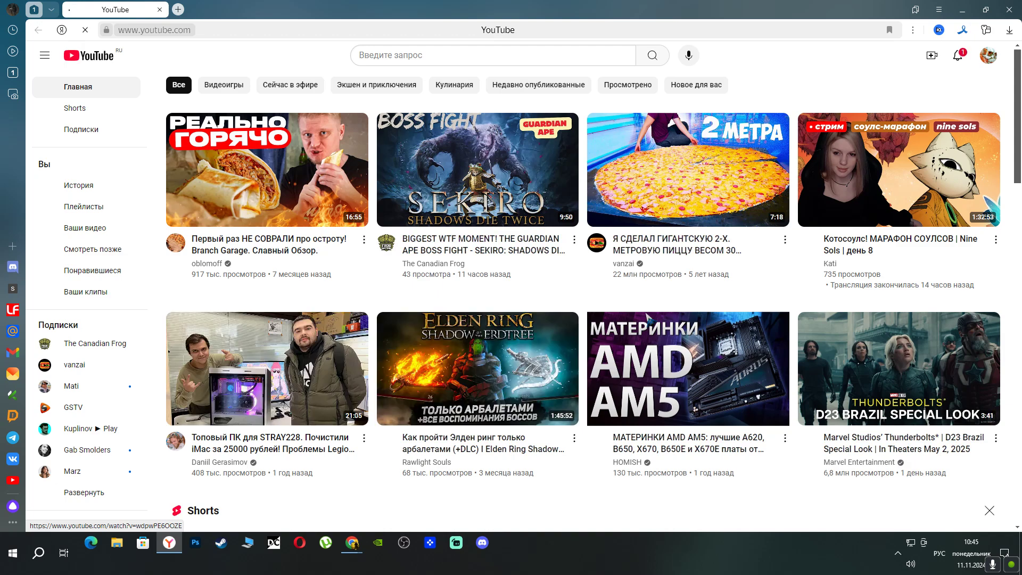
# Browse the YouTube home feed in Yandex Browser and open the video "ОН ПОГУБИЛ ЧЕЛОВЕЧЕСТВО" to test playback
pyautogui.scroll(-2, 651, 321)
pyautogui.scroll(-10, 651, 321)
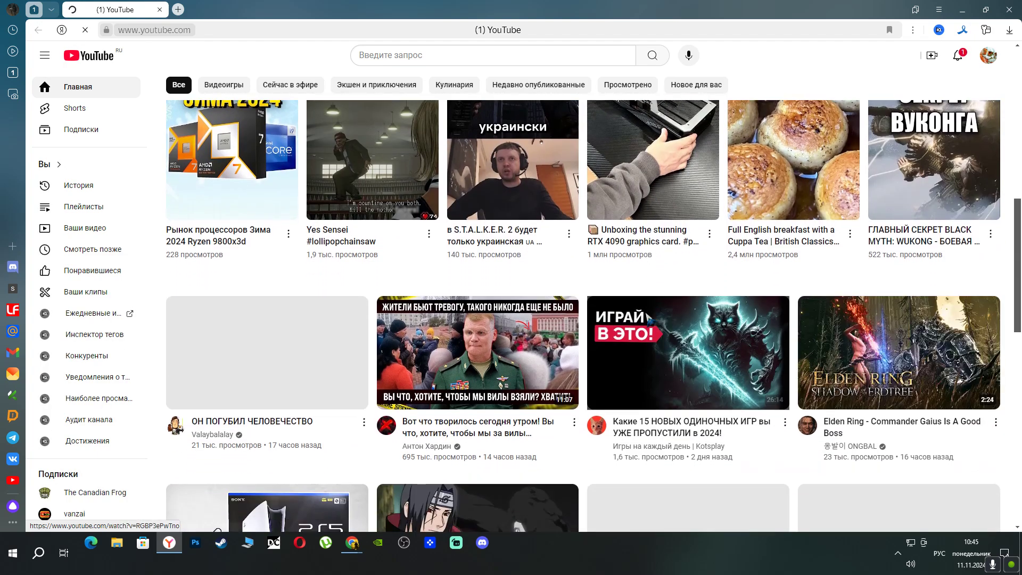
pyautogui.scroll(-1, 651, 321)
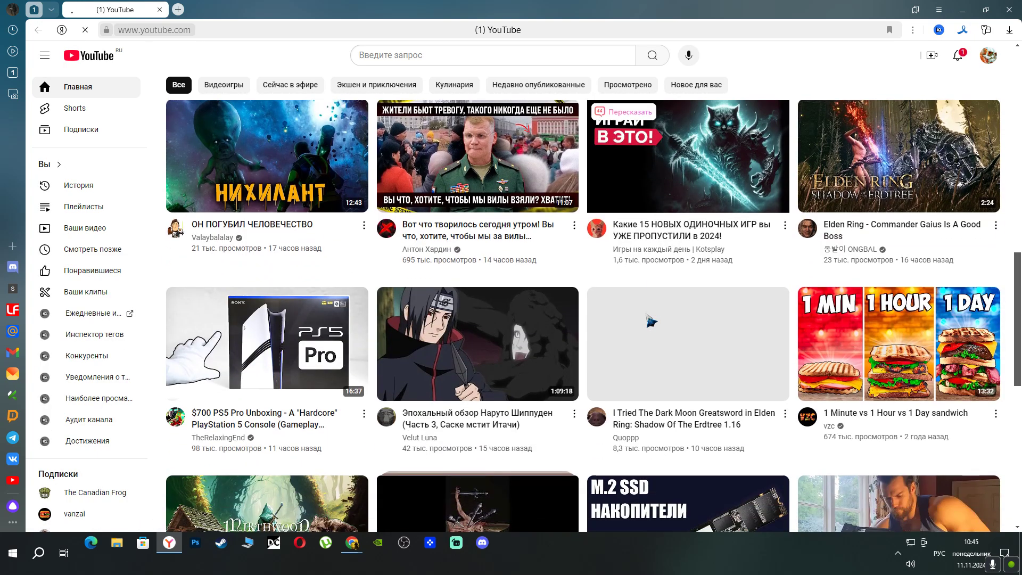
pyautogui.scroll(3, 650, 321)
pyautogui.click(298, 300)
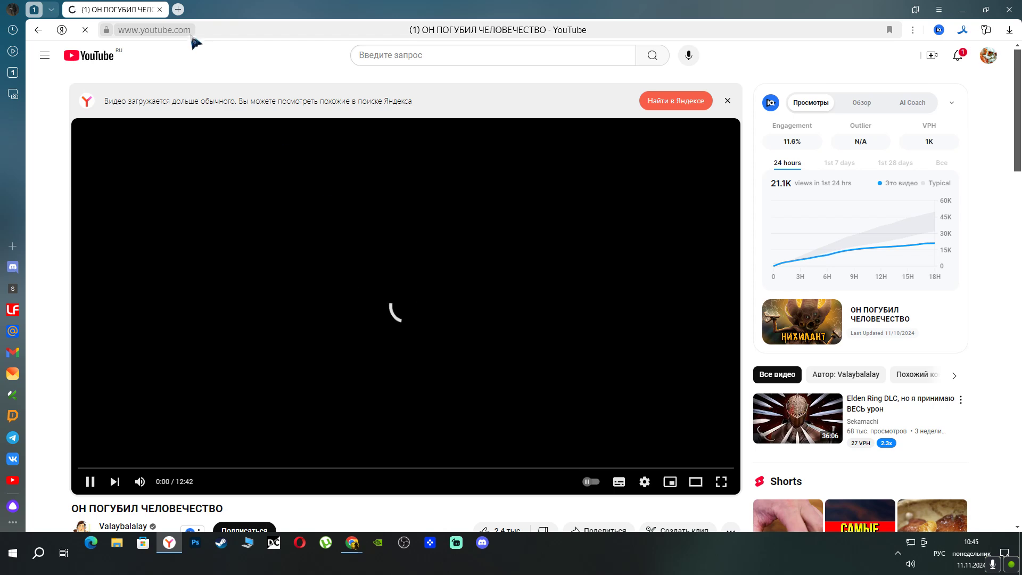
# Close Yandex Browser and the extra Chrome window, then check the upload progress in YouTube Studio
pyautogui.click(1008, 9)
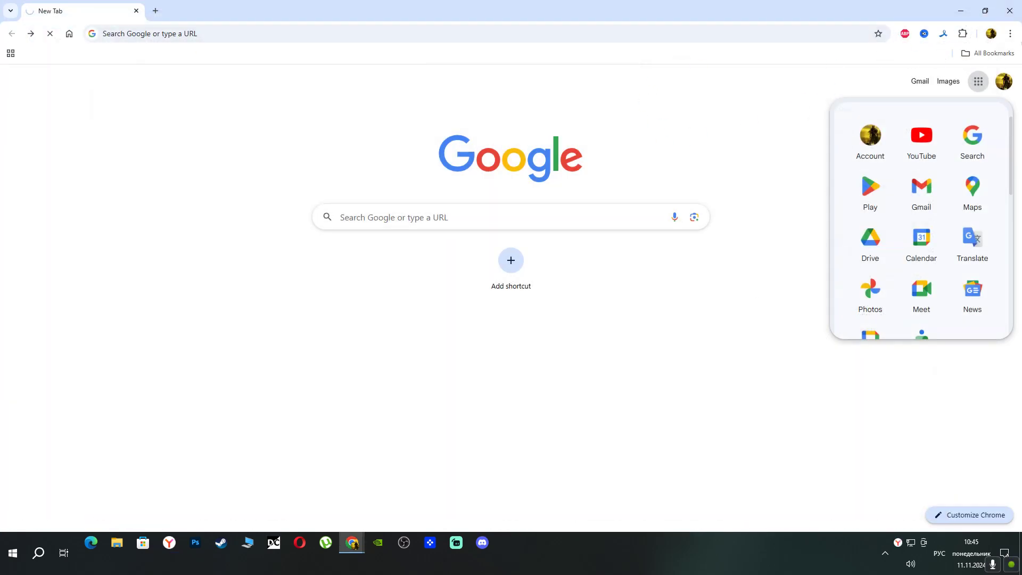
pyautogui.click(1009, 10)
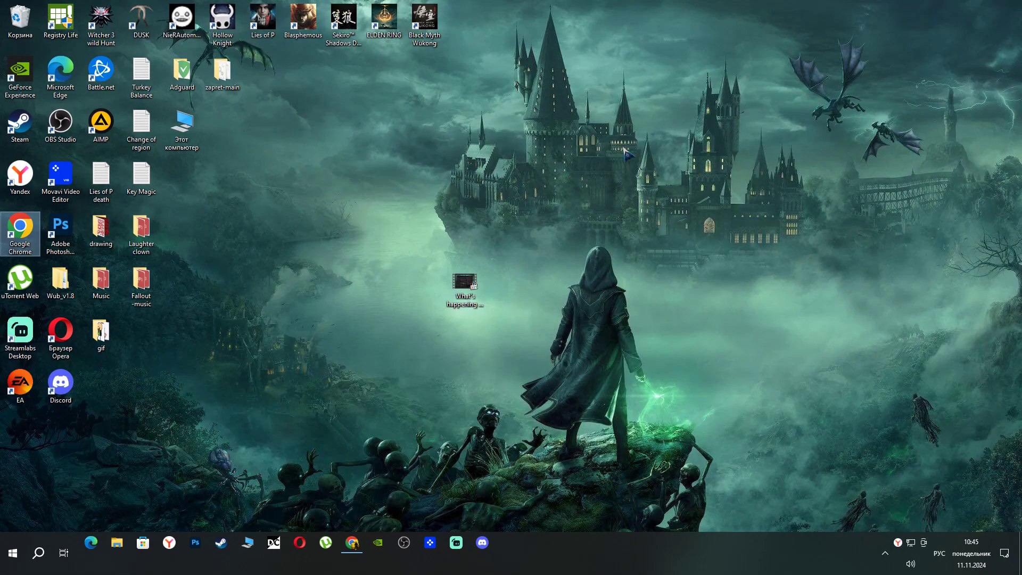
pyautogui.click(352, 542)
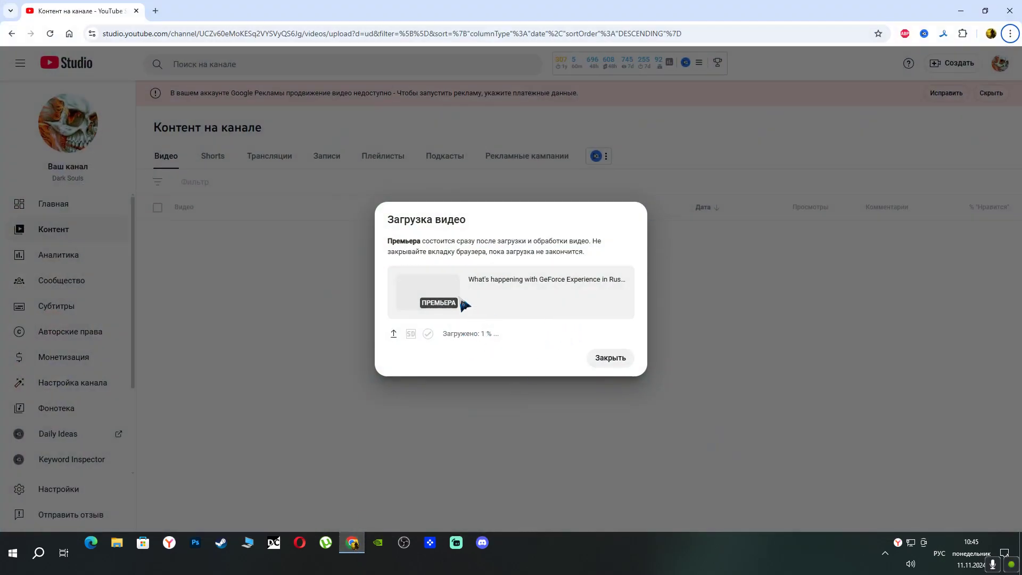
# Run "preset_russia Yotube and Discord" from the desktop's zapret-main folder, allow winws.exe to make changes, and close the folder
pyautogui.click(961, 11)
pyautogui.doubleClick(234, 75)
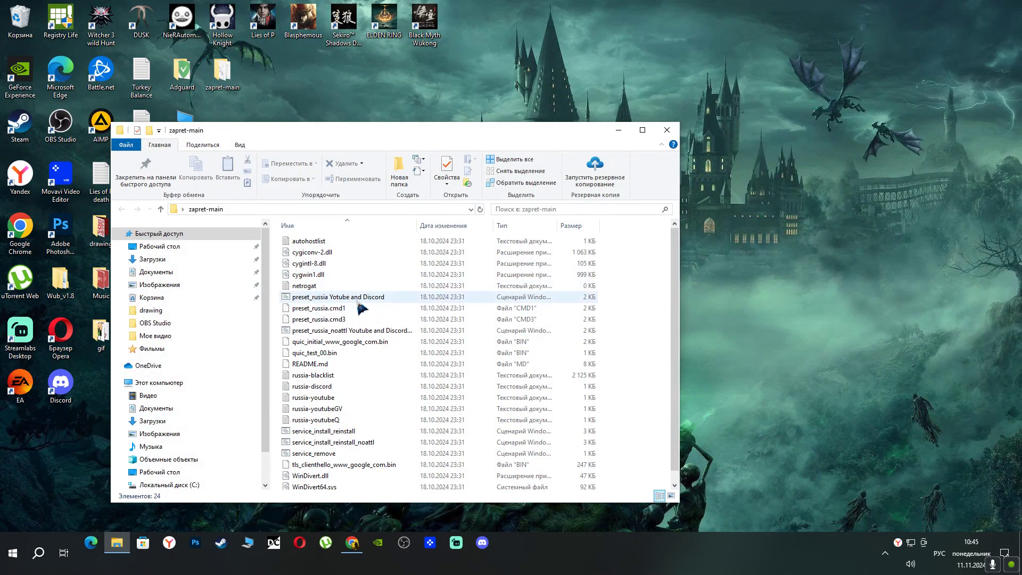
pyautogui.click(366, 300)
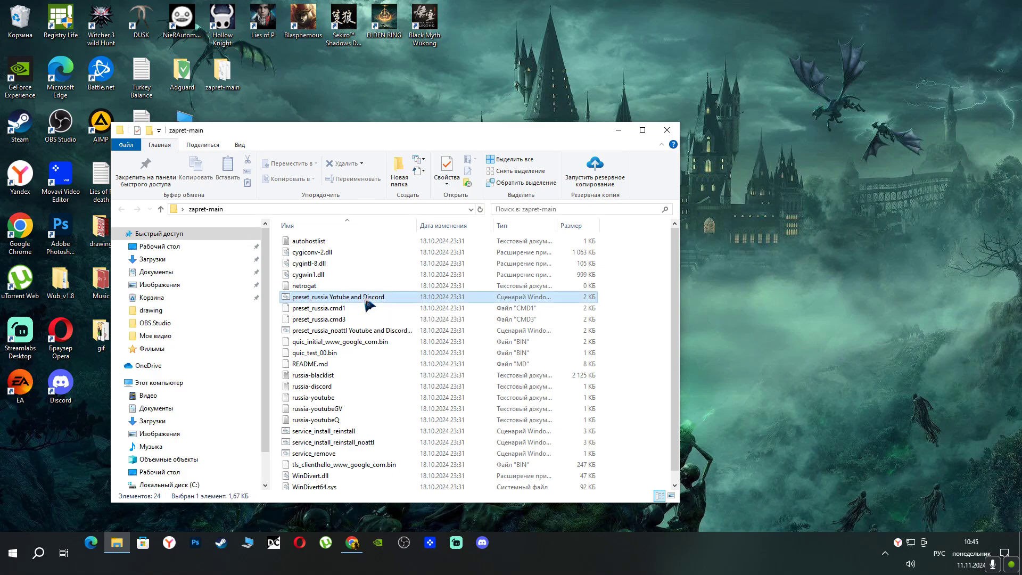
pyautogui.doubleClick(368, 302)
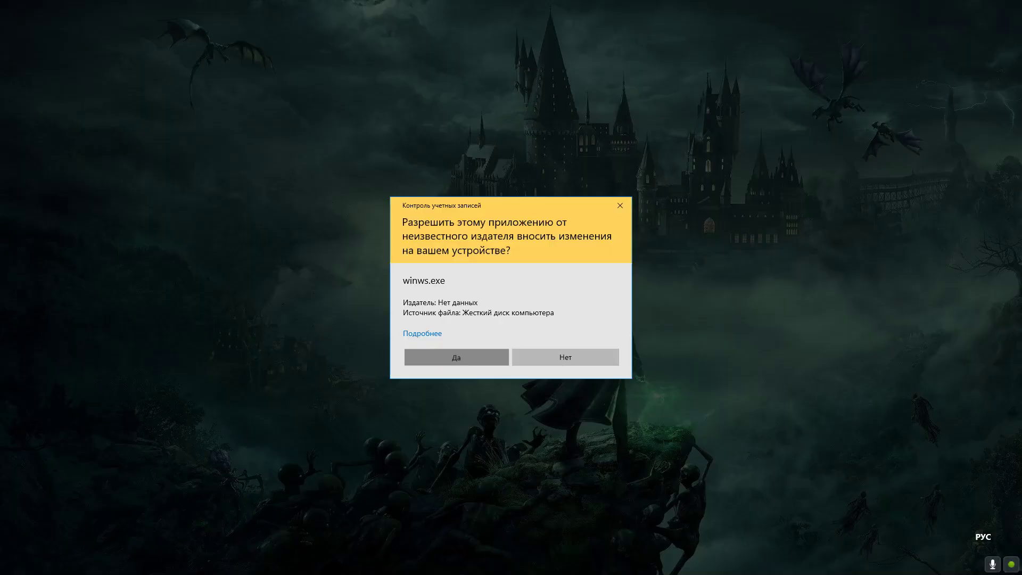
pyautogui.click(456, 358)
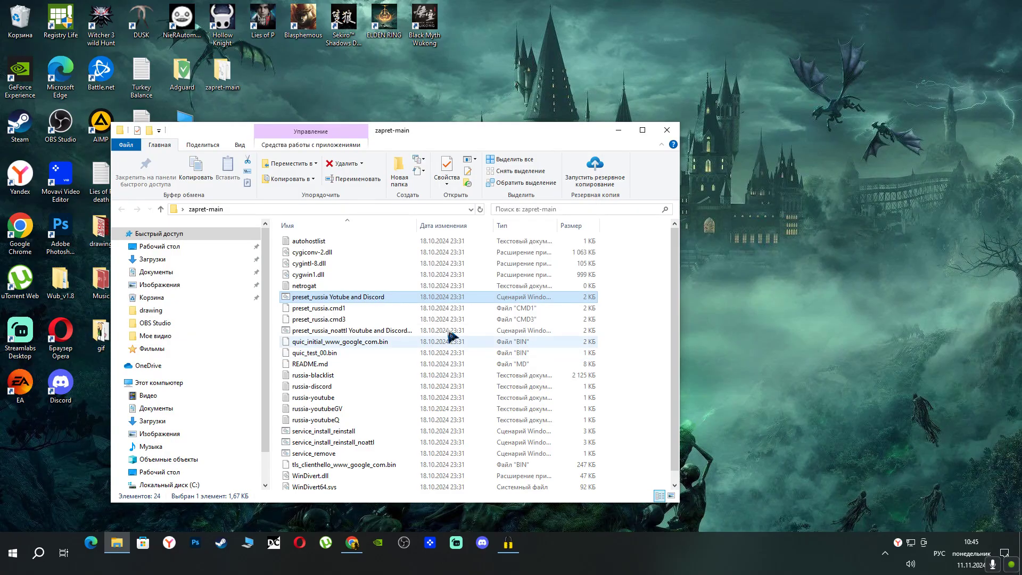
pyautogui.click(667, 130)
# Check the upload progress in YouTube Studio, minimize that window, and open a new maximized Chrome window
pyautogui.click(352, 542)
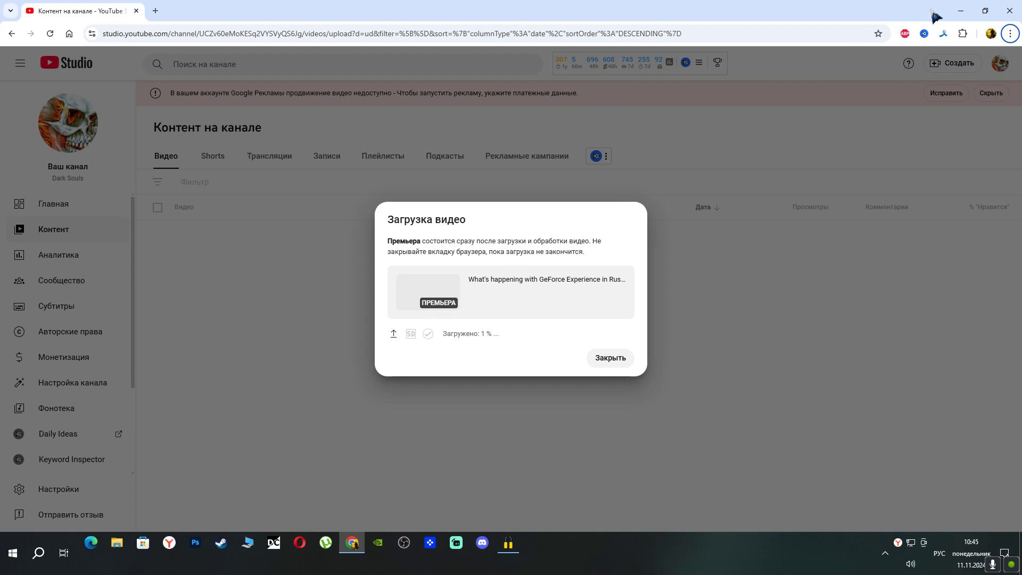
pyautogui.click(958, 13)
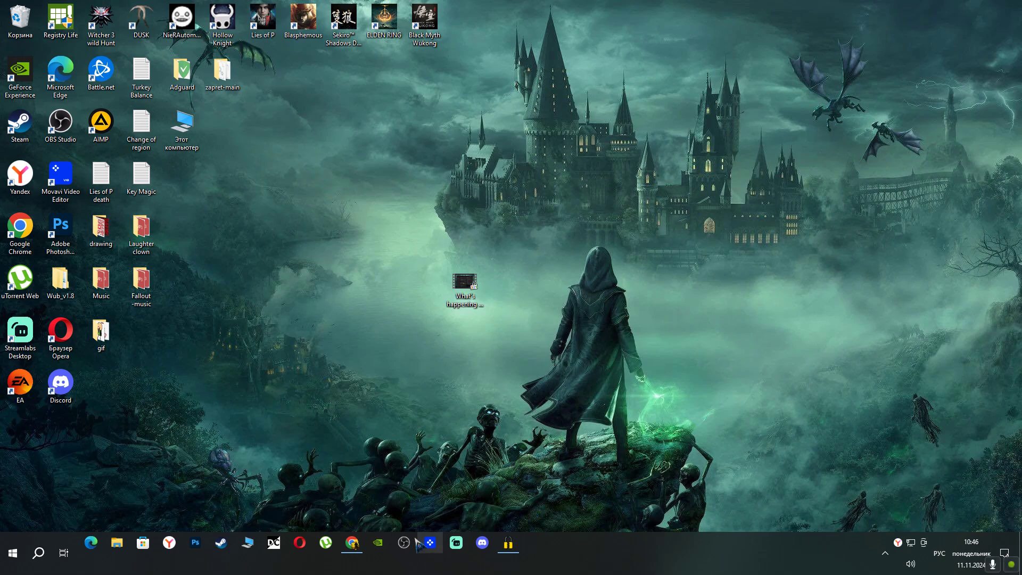
pyautogui.doubleClick(27, 239)
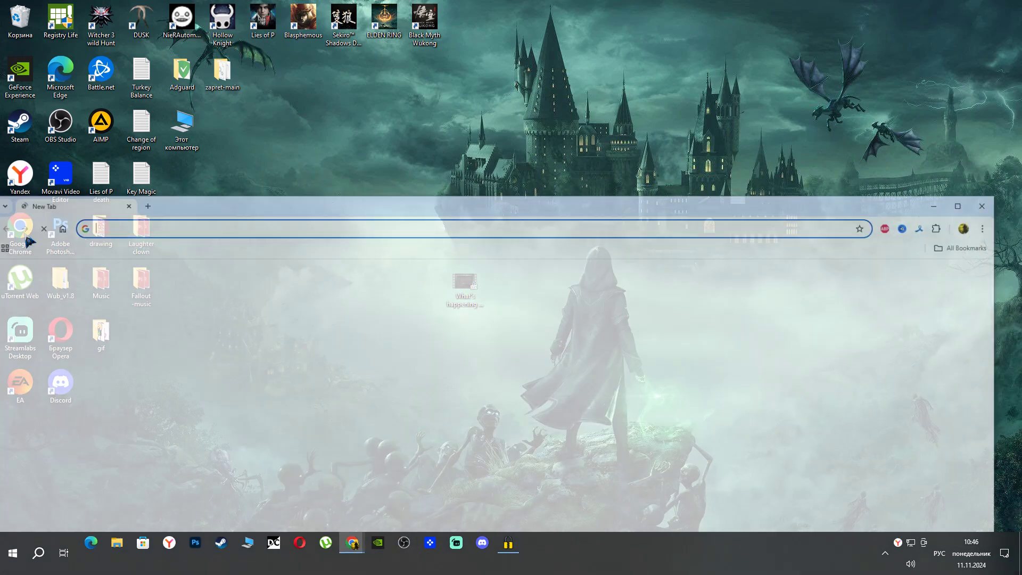
pyautogui.click(962, 202)
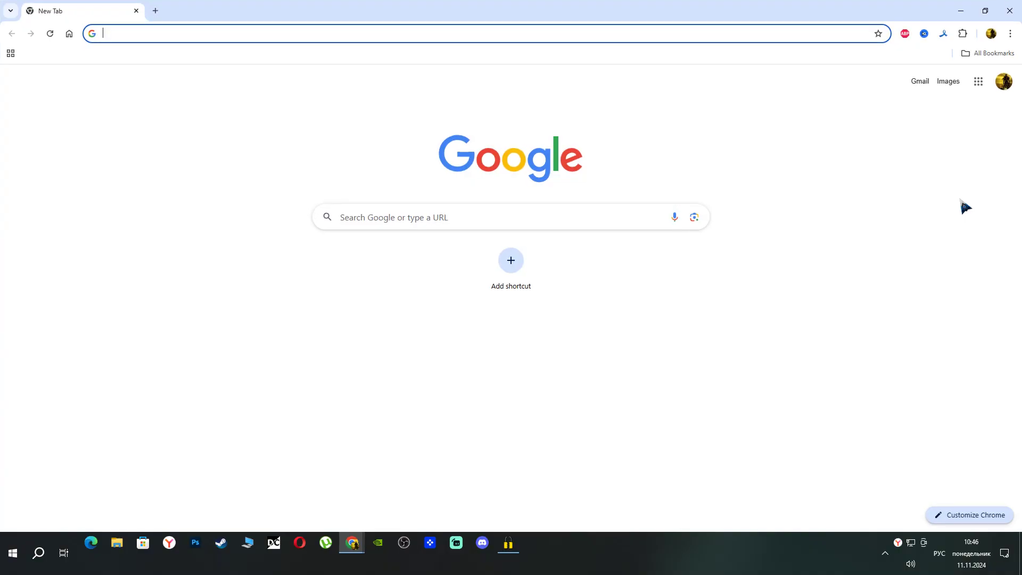
# Start loading YouTube from the Google apps in the new Chrome window, and check the upload progress in the YouTube Studio window
pyautogui.click(978, 83)
pyautogui.click(927, 142)
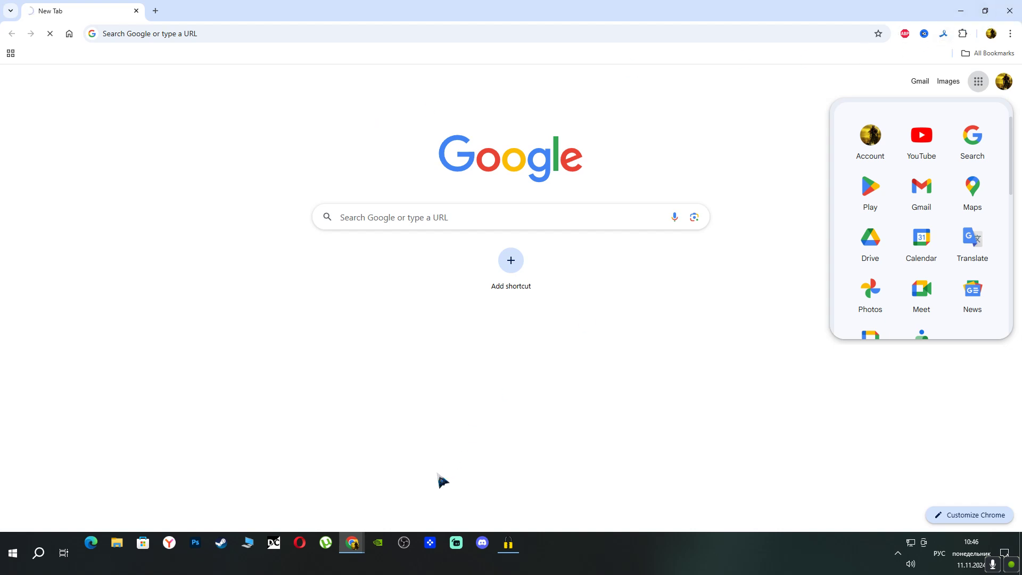
pyautogui.moveTo(352, 542)
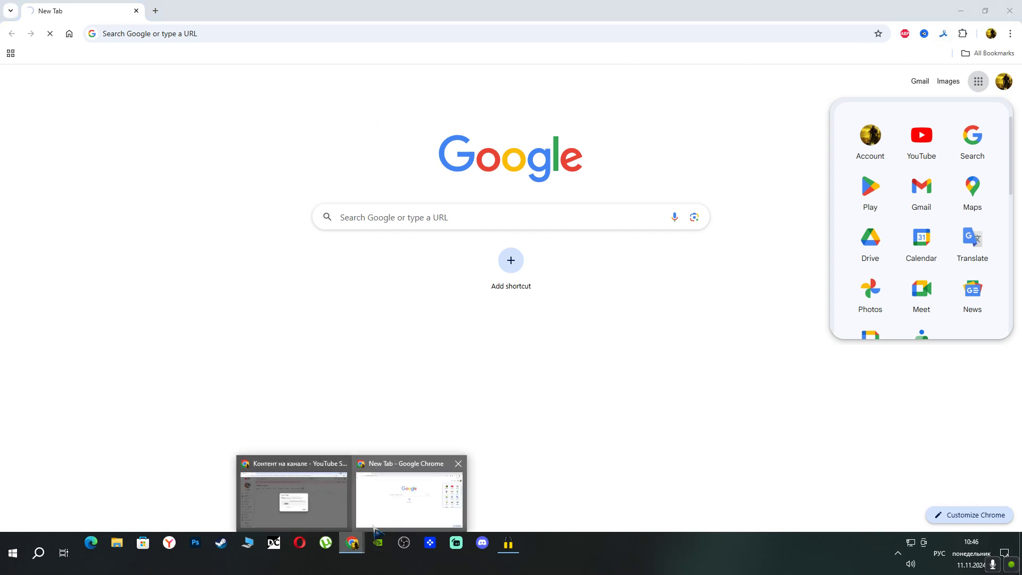
pyautogui.click(313, 521)
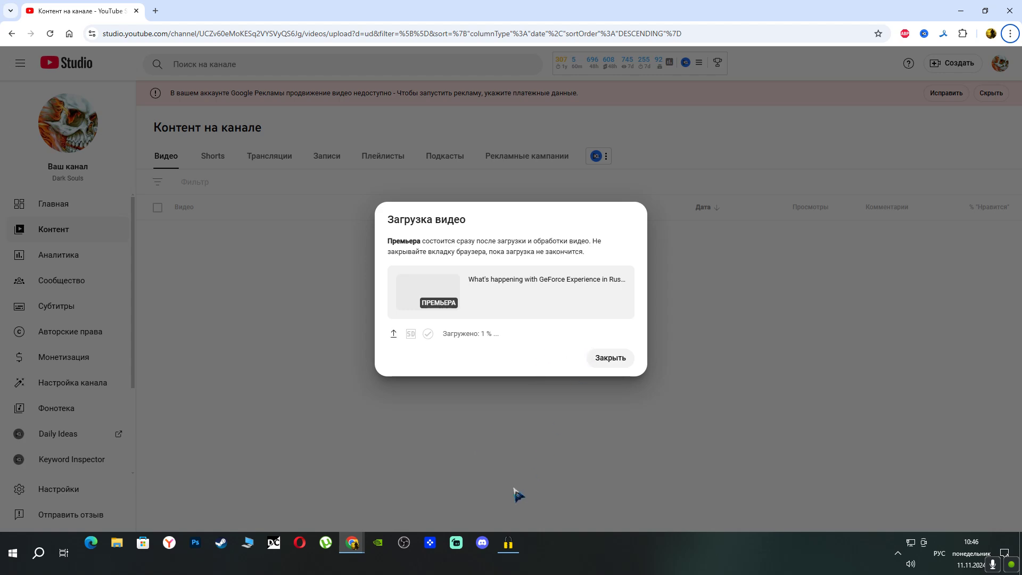
# Close the running winws window to stop the zapret preset, and clear the screen of both Chrome windows, keeping YouTube Studio minimized
pyautogui.click(507, 548)
pyautogui.click(627, 168)
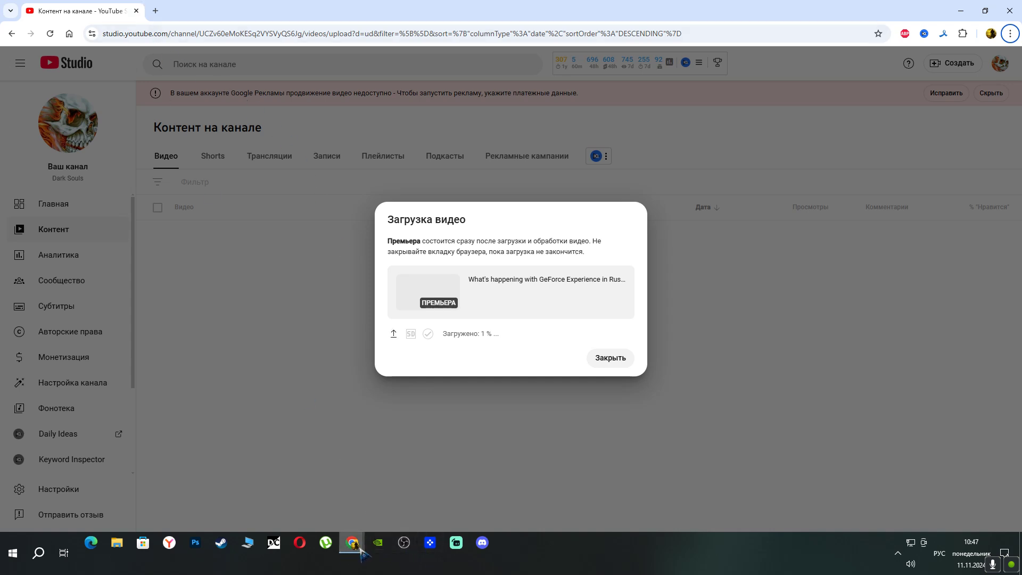
pyautogui.moveTo(352, 549)
pyautogui.click(332, 522)
pyautogui.click(352, 544)
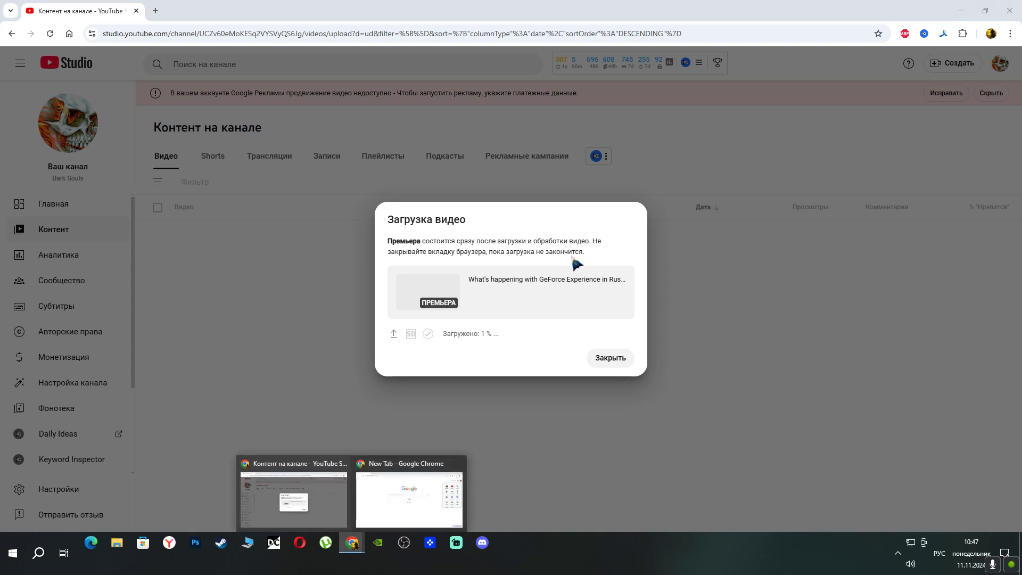
pyautogui.click(961, 11)
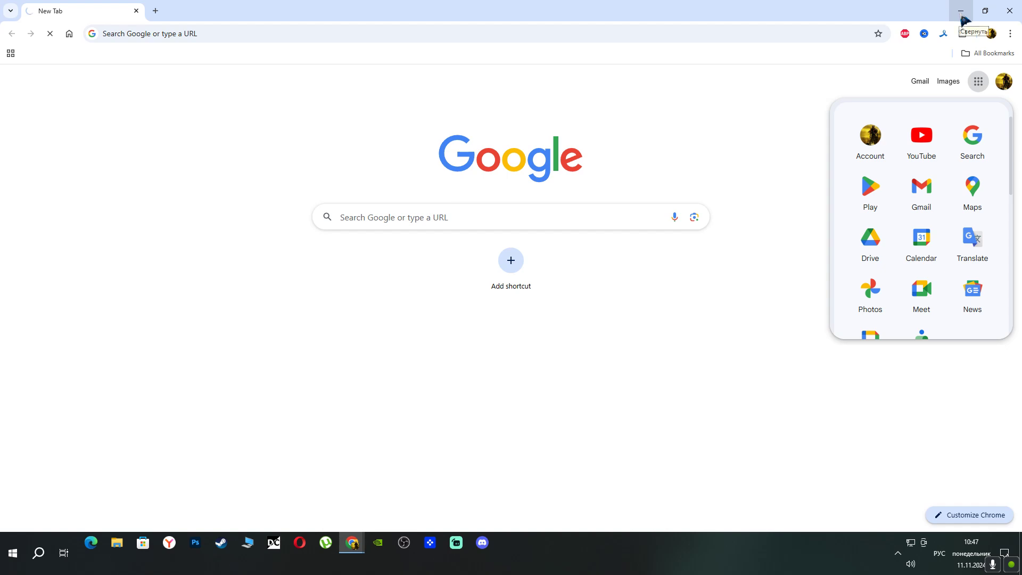
pyautogui.click(1008, 10)
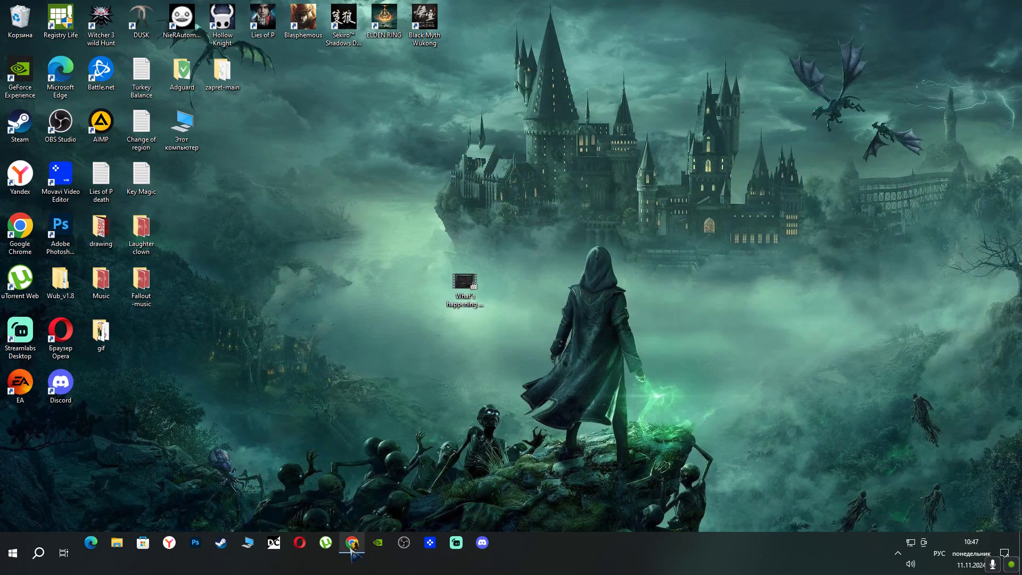
# Switch to Opera, close the extra tabs, and open YouTube from the Express panel to browse its home feed
pyautogui.click(300, 553)
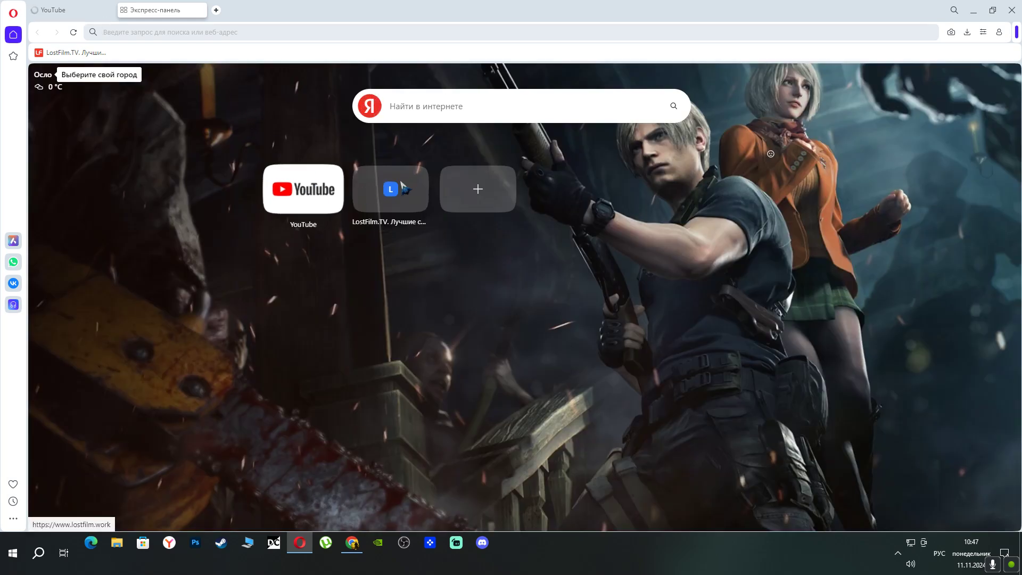
pyautogui.click(201, 10)
pyautogui.click(111, 10)
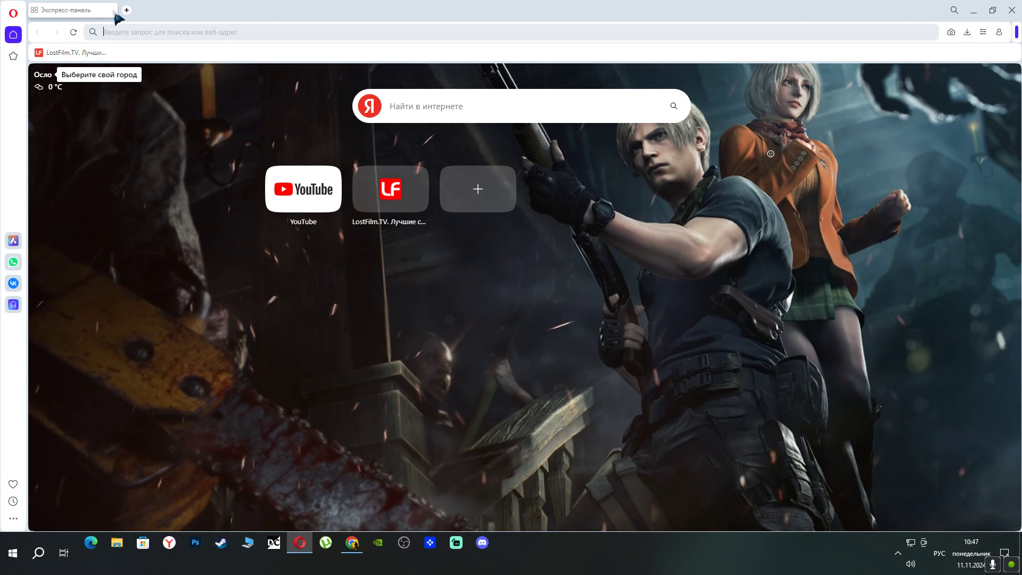
pyautogui.click(292, 189)
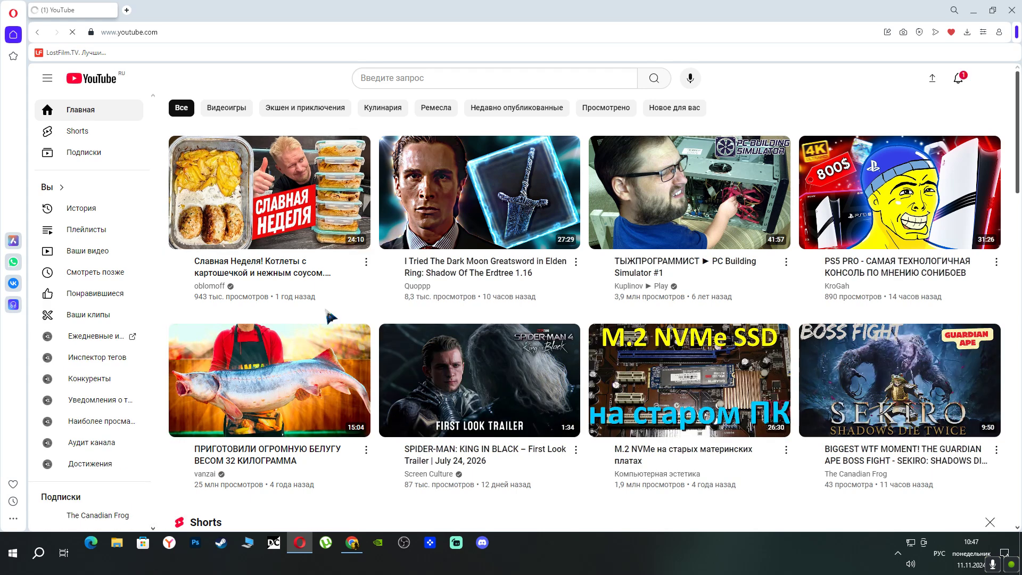
pyautogui.scroll(-1, 332, 319)
pyautogui.scroll(-2, 336, 364)
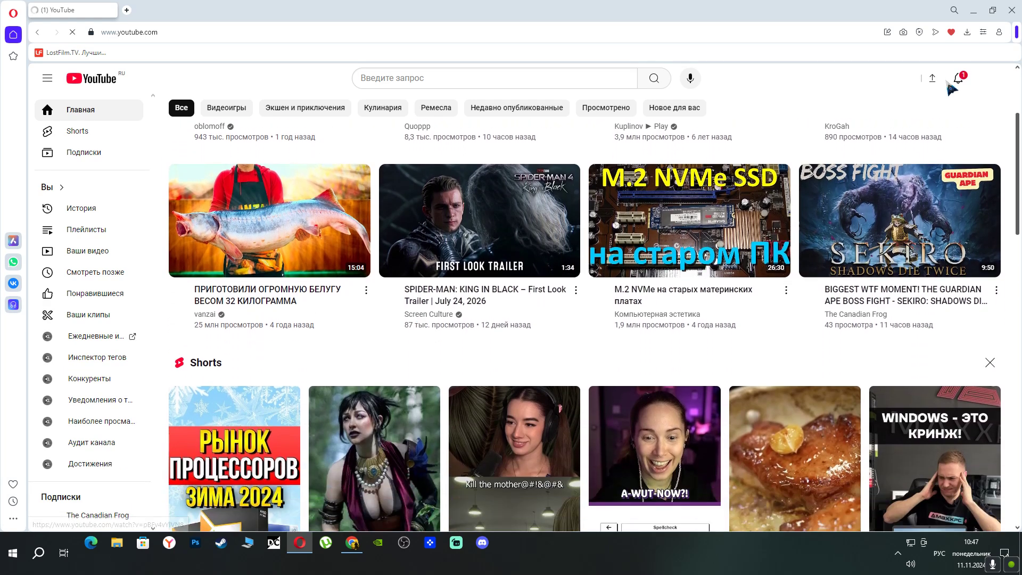
pyautogui.click(933, 81)
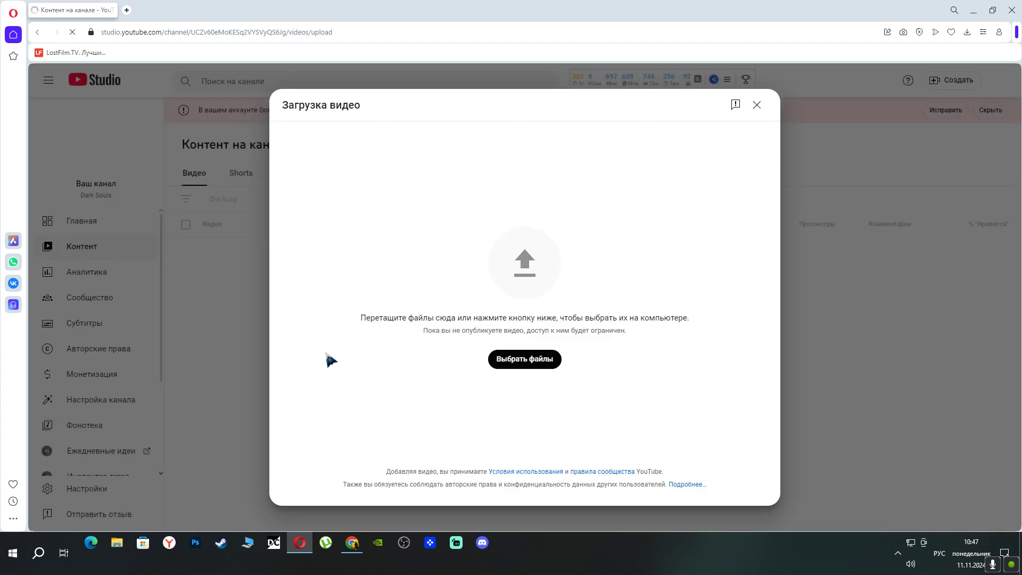
pyautogui.click(508, 362)
pyautogui.click(644, 499)
pyautogui.click(140, 118)
pyautogui.click(553, 269)
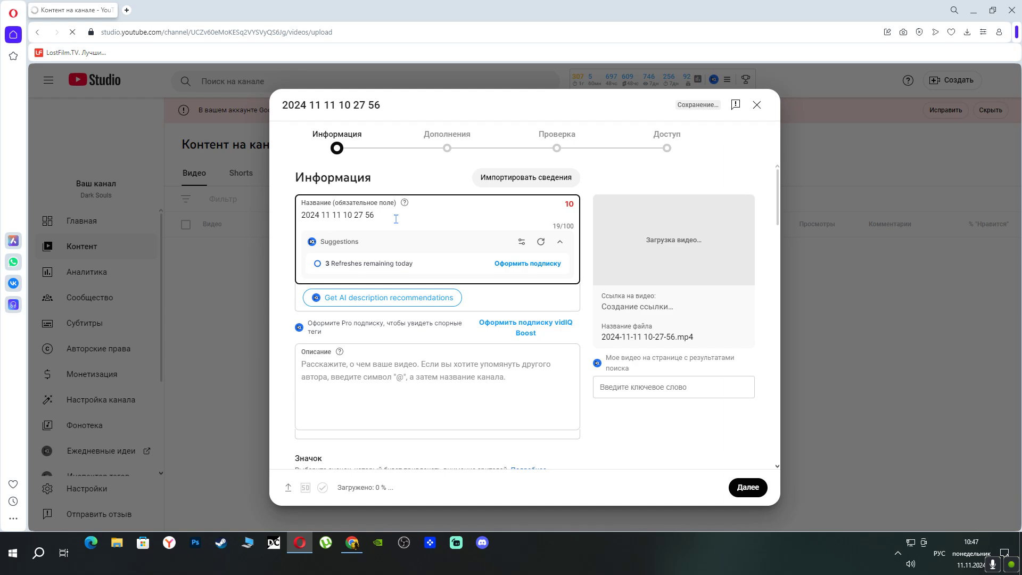
# Clear the prefilled title of the new video upload
pyautogui.press('BackSpace')
pyautogui.press('BackSpace')
pyautogui.press('BackSpace')
pyautogui.press('BackSpace')
pyautogui.press('BackSpace')
pyautogui.press('BackSpace')
pyautogui.press('BackSpace')
pyautogui.press('BackSpace')
pyautogui.press('BackSpace')
pyautogui.press('BackSpace')
pyautogui.press('BackSpace')
pyautogui.press('BackSpace')
pyautogui.press('BackSpace')
pyautogui.press('BackSpace')
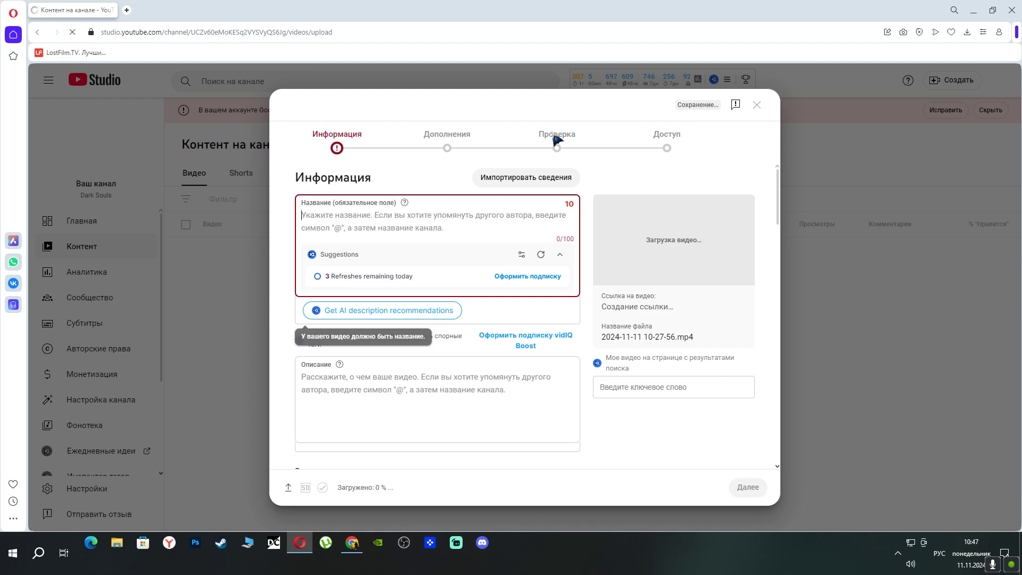
# Minimize Opera and copy the name of the desktop file "What's happening with GeForce Experience in Russia 11.11.24"
pyautogui.click(972, 10)
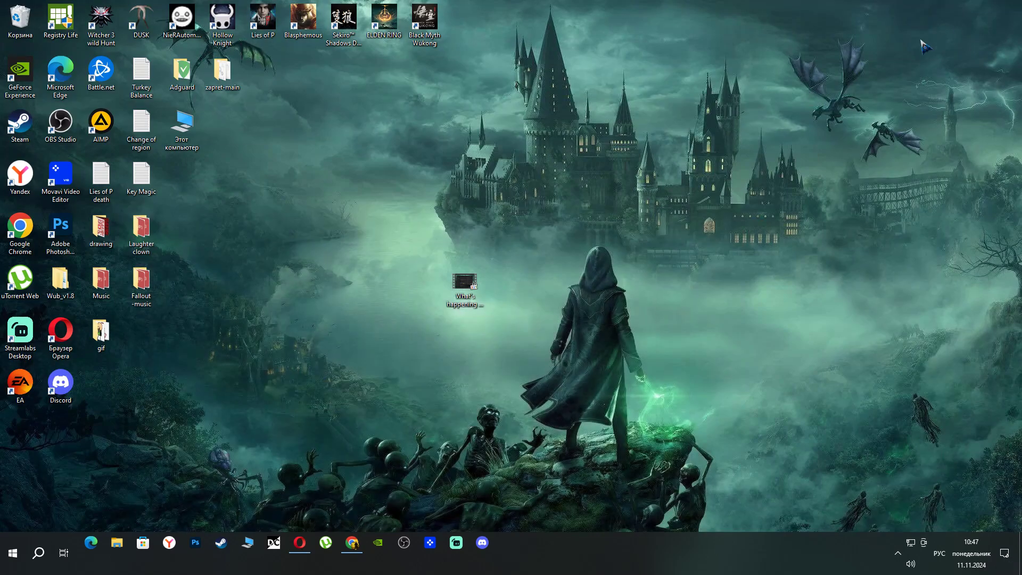
pyautogui.click(472, 320)
pyautogui.rightClick(471, 322)
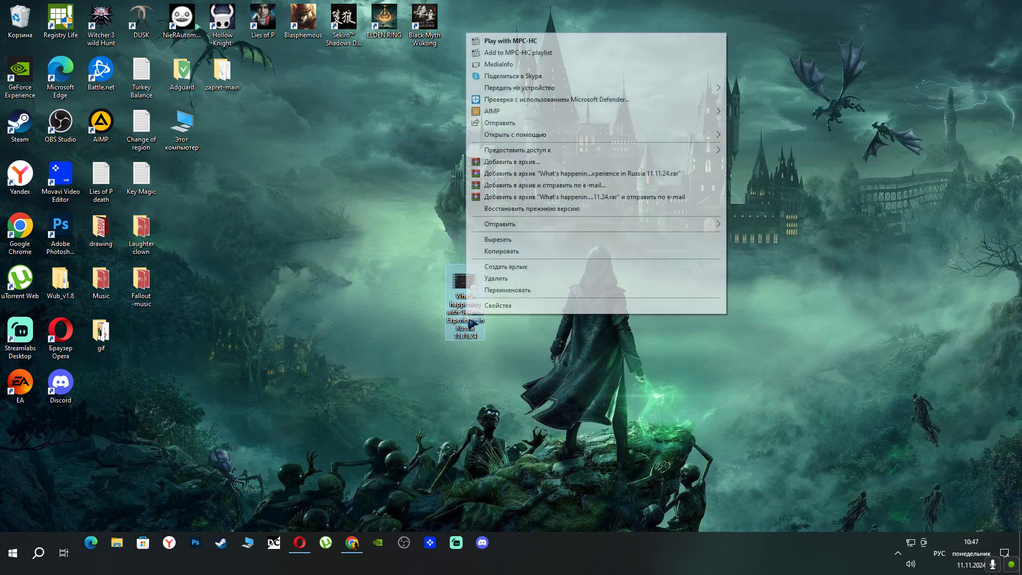
pyautogui.click(497, 291)
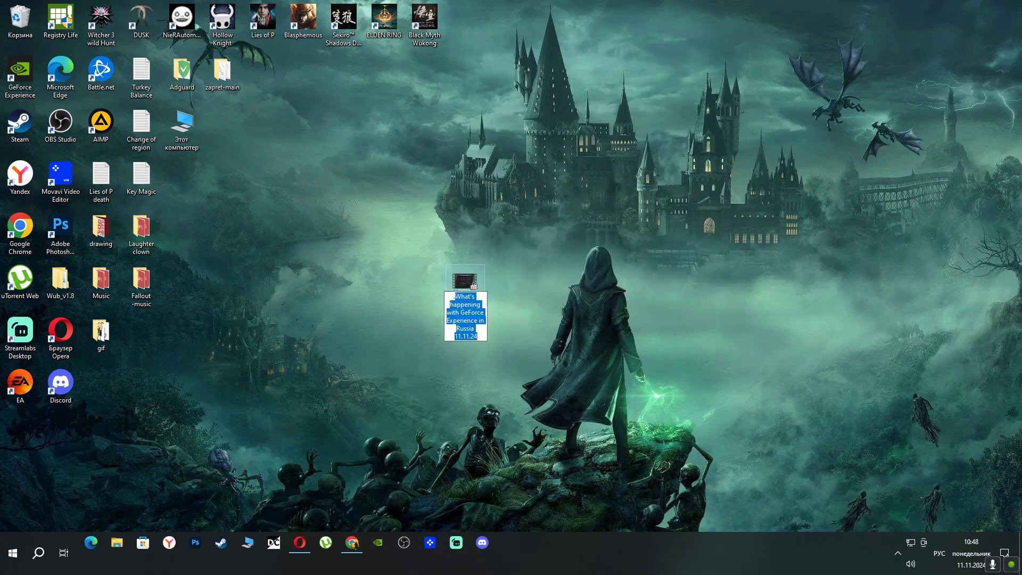
pyautogui.moveTo(480, 305); pyautogui.dragTo(483, 334)
pyautogui.rightClick(480, 336)
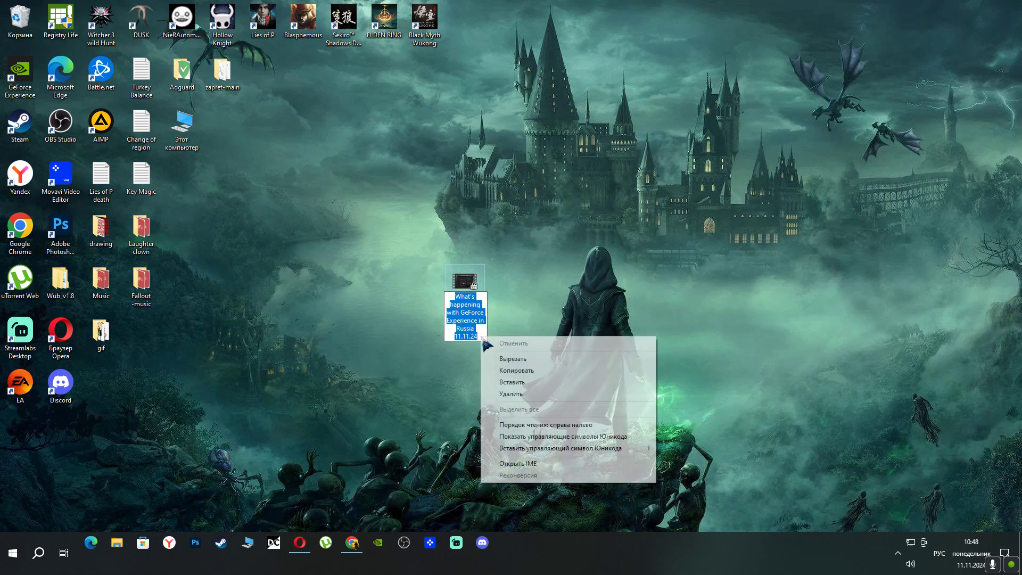
# Return to Opera and paste "What's happening with GeForce Experience in Russia 11 11 24????" as the video's title and into its description
pyautogui.click(300, 543)
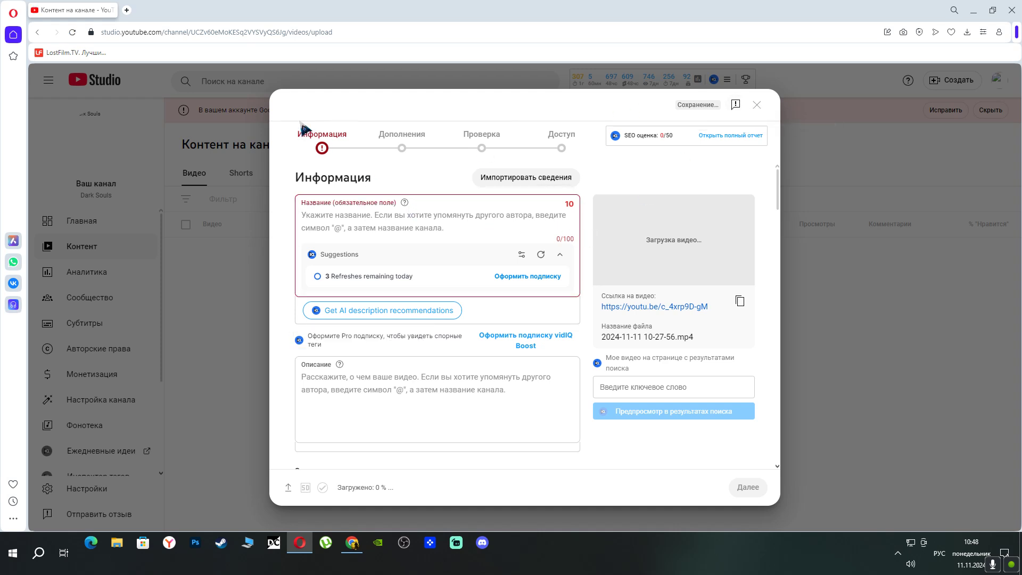
pyautogui.rightClick(353, 222)
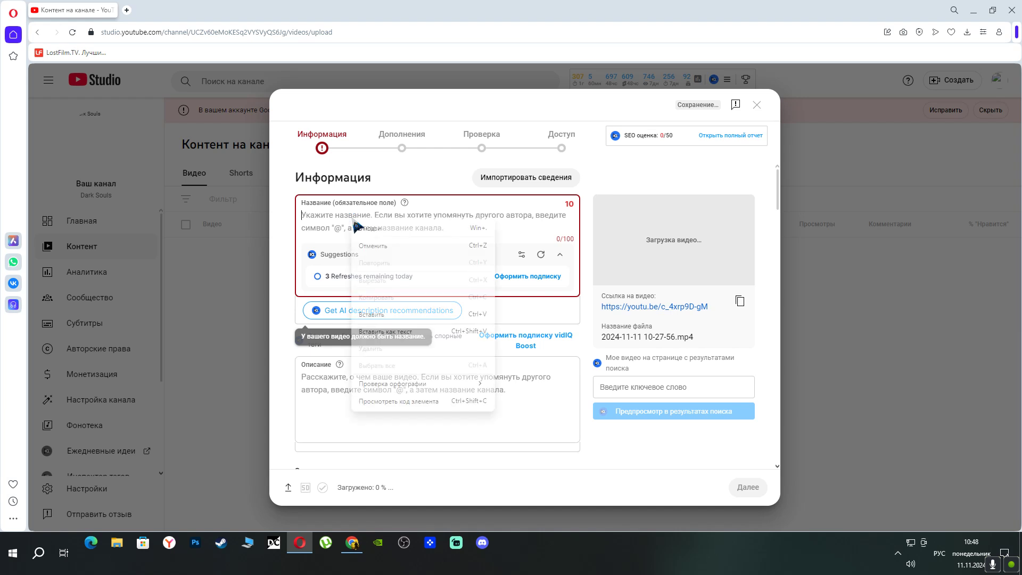
pyautogui.click(371, 314)
pyautogui.click(351, 356)
pyautogui.rightClick(344, 369)
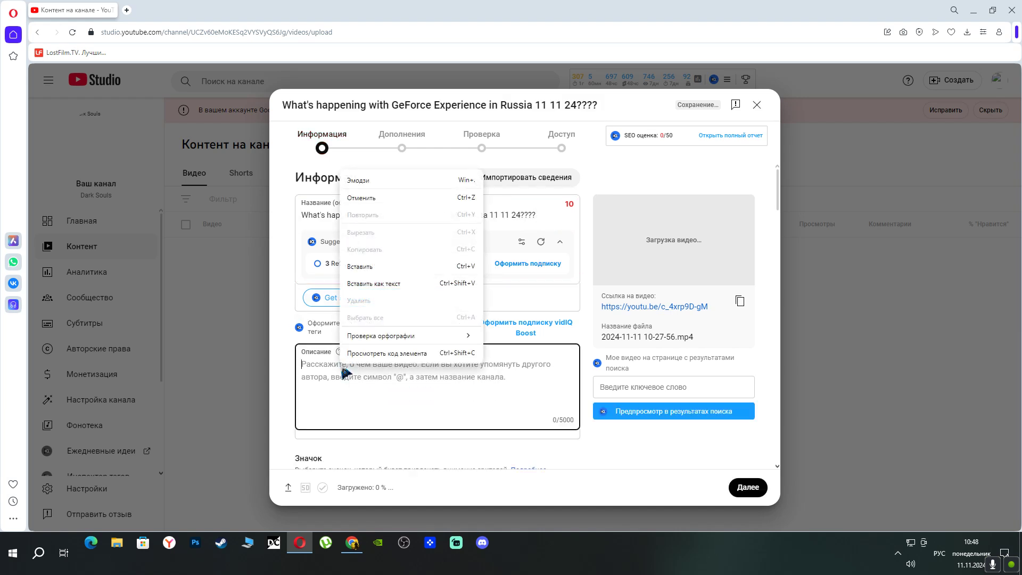
pyautogui.click(367, 267)
# Proceed to the video's access settings, enable an immediate premiere with public access, and publish it
pyautogui.click(747, 487)
pyautogui.click(747, 487)
pyautogui.click(745, 486)
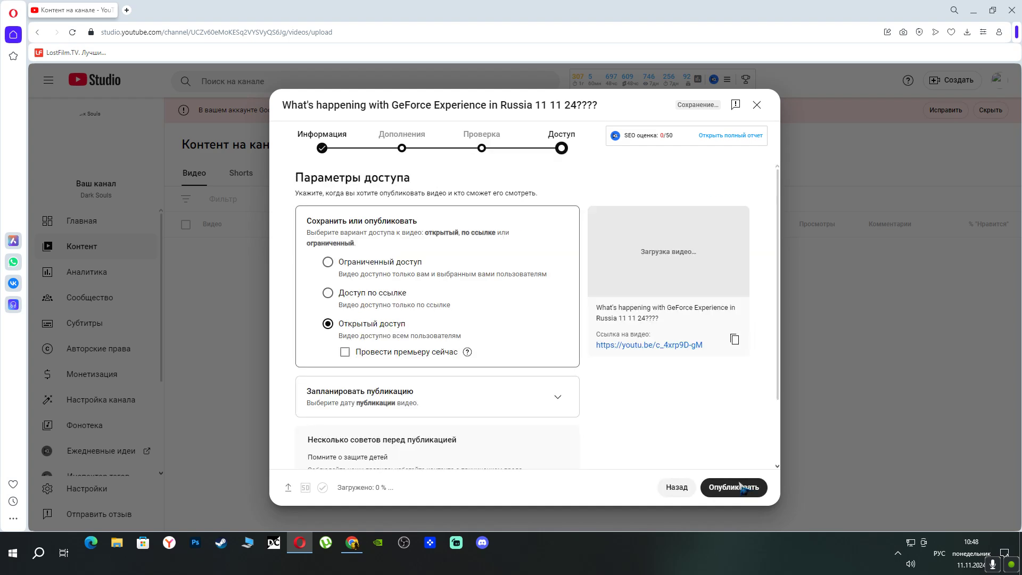
pyautogui.click(347, 354)
pyautogui.click(708, 484)
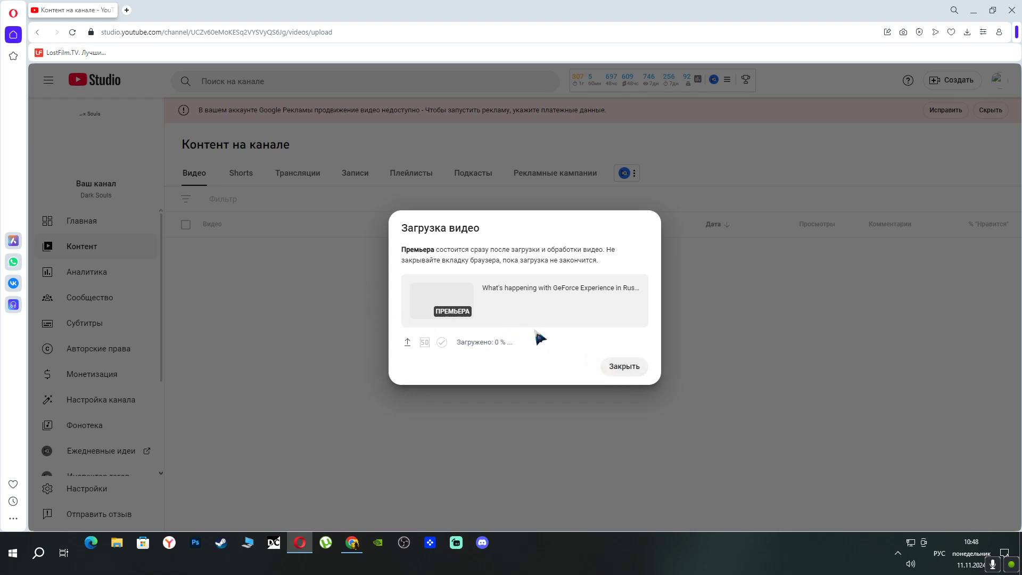
# Minimize Opera, check the upload progress in Chrome's YouTube Studio window, and minimize Chrome as well
pyautogui.click(973, 10)
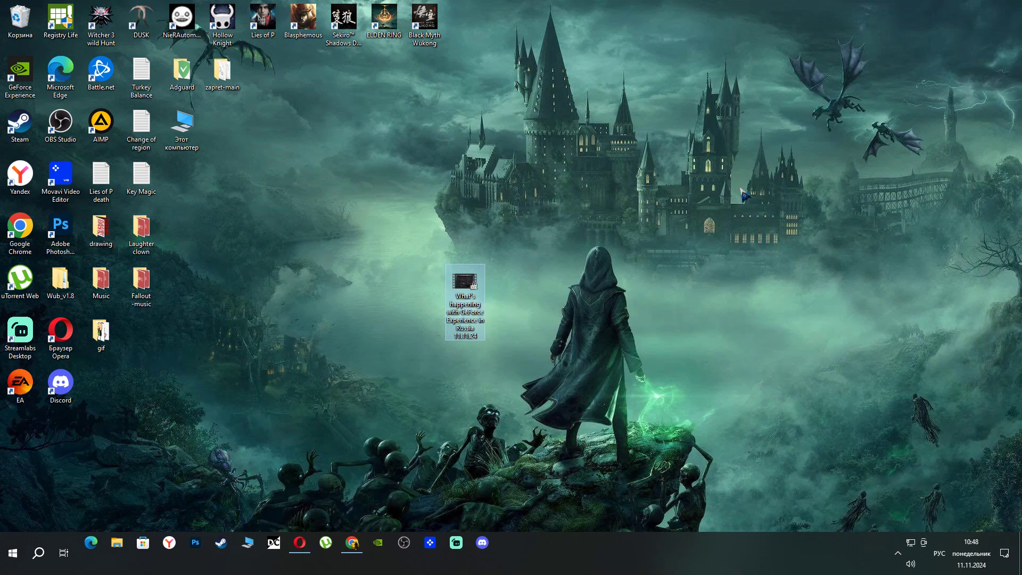
pyautogui.click(351, 542)
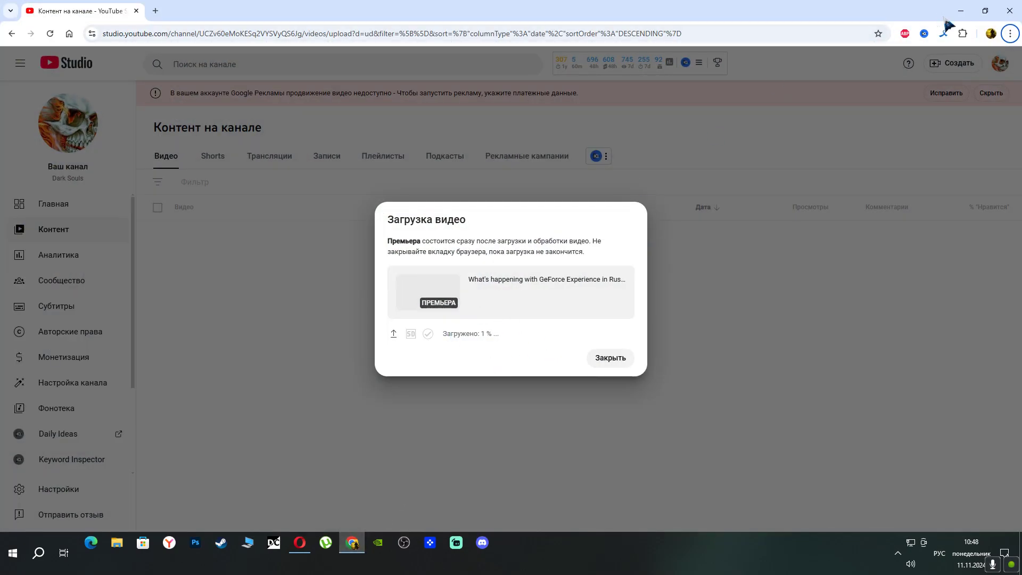
pyautogui.click(961, 11)
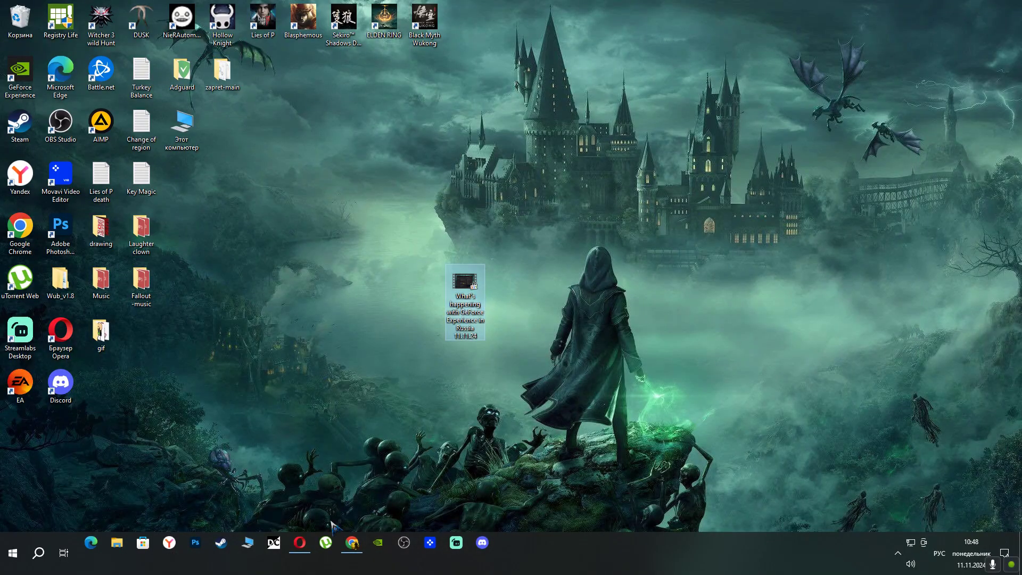
# Open OBS Studio and set up a new YouTube broadcast titled "TESt" with description "OBSt", marked as not made for kids
pyautogui.click(404, 543)
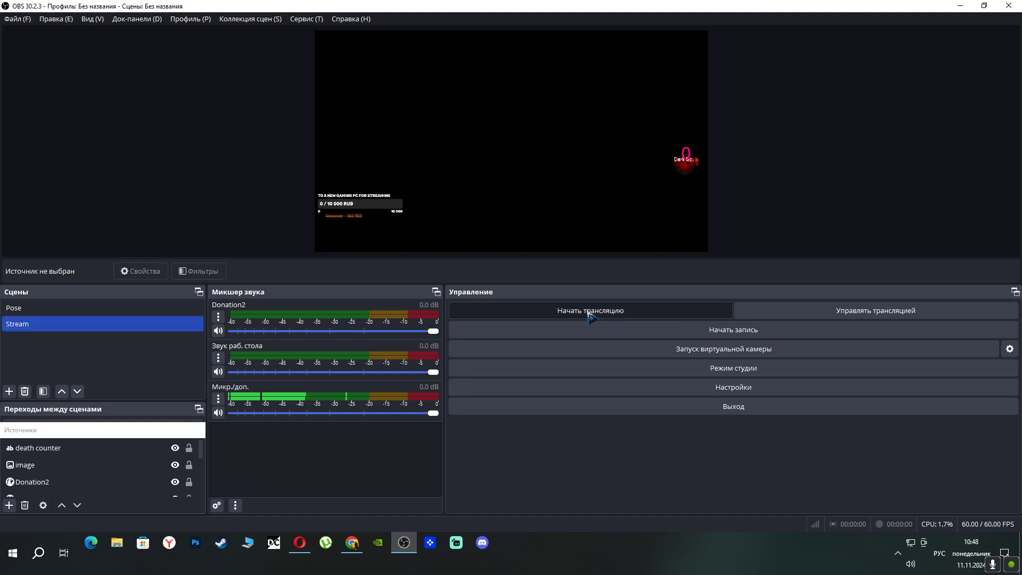
pyautogui.click(590, 316)
pyautogui.click(525, 283)
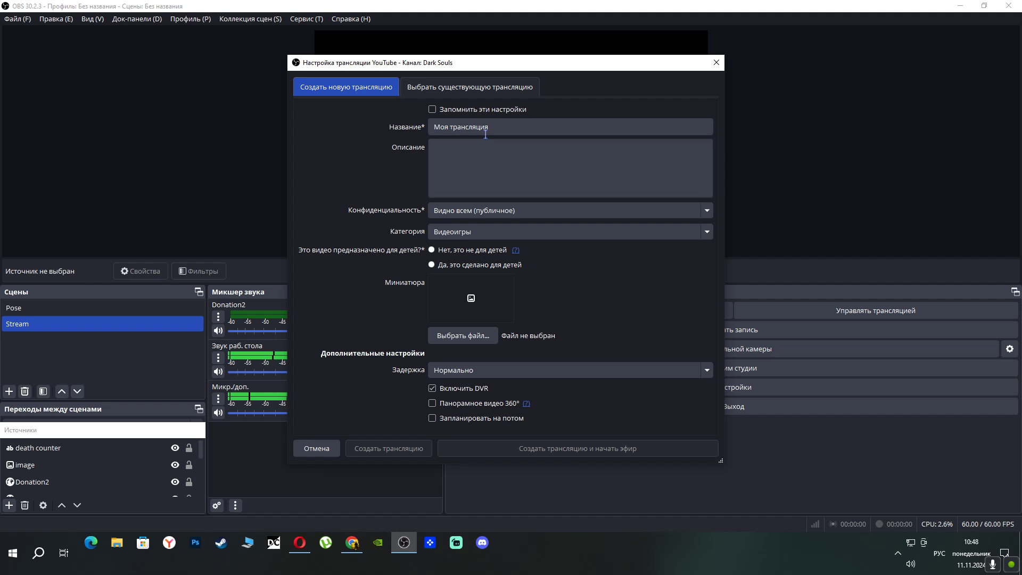
pyautogui.click(493, 128)
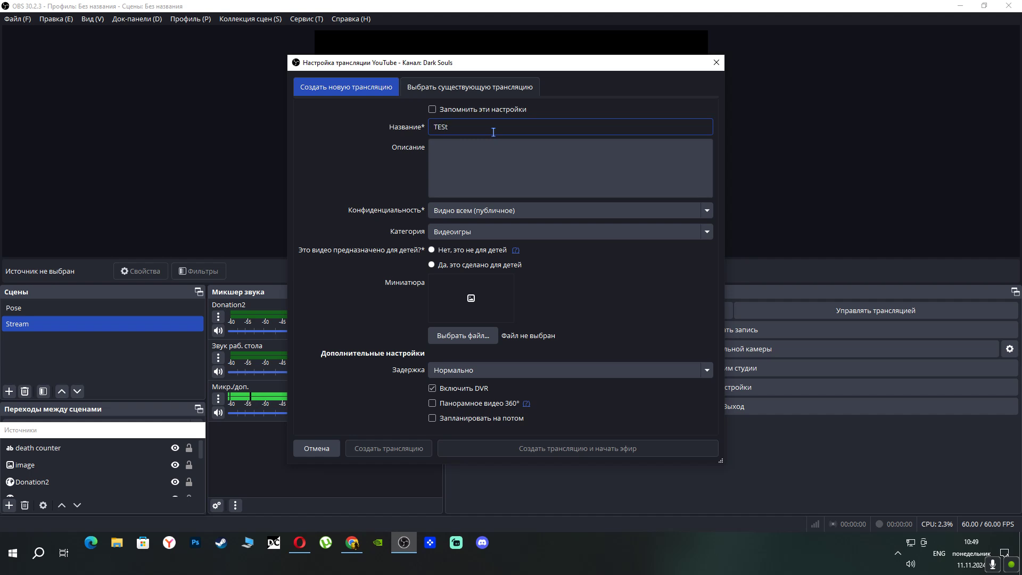
pyautogui.click(479, 156)
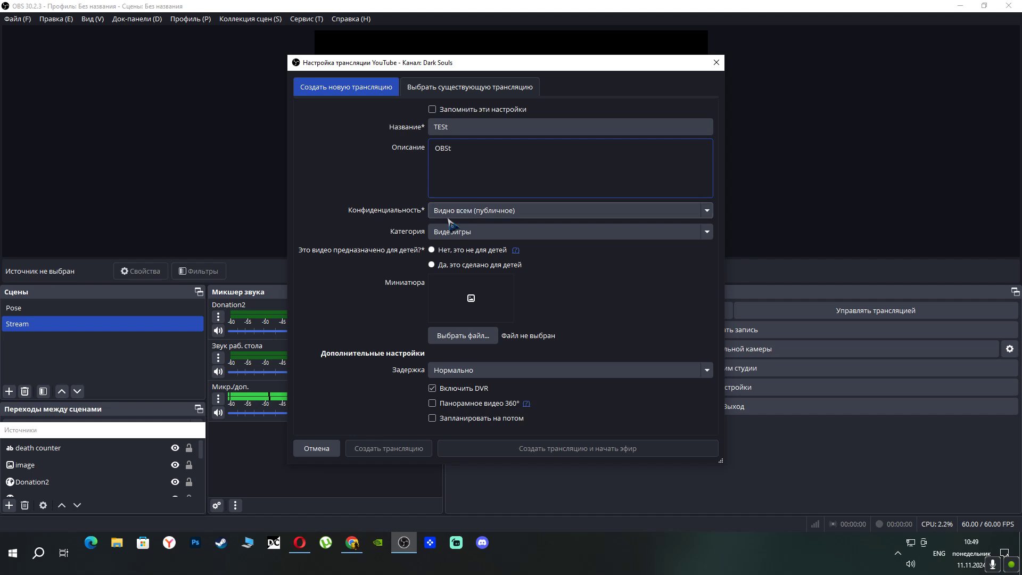
pyautogui.click(431, 251)
# Set "Dark Souls (2)" from the desktop's drawing folder as the broadcast thumbnail, and create the broadcast and go live
pyautogui.click(471, 301)
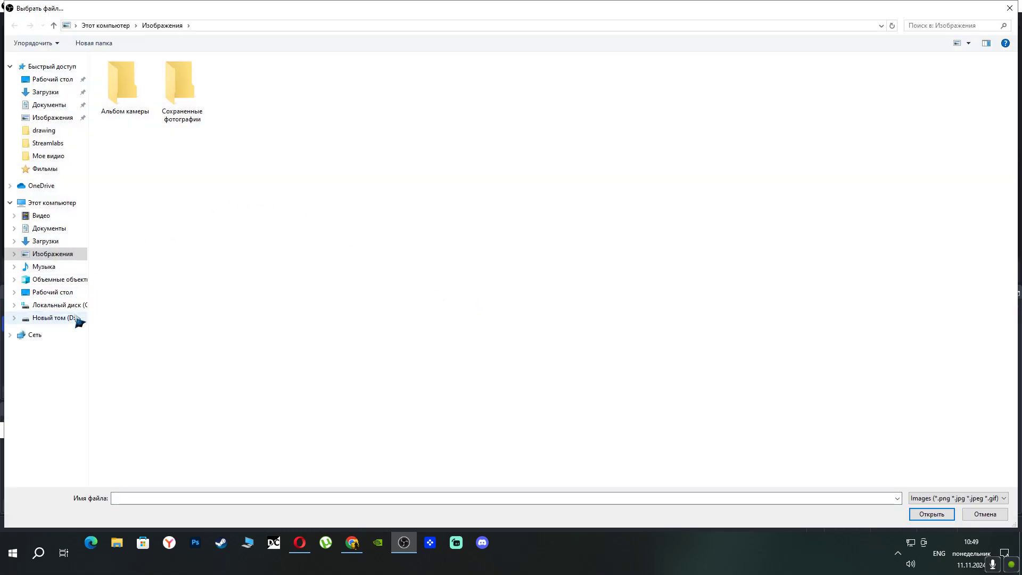
pyautogui.click(80, 318)
pyautogui.doubleClick(153, 122)
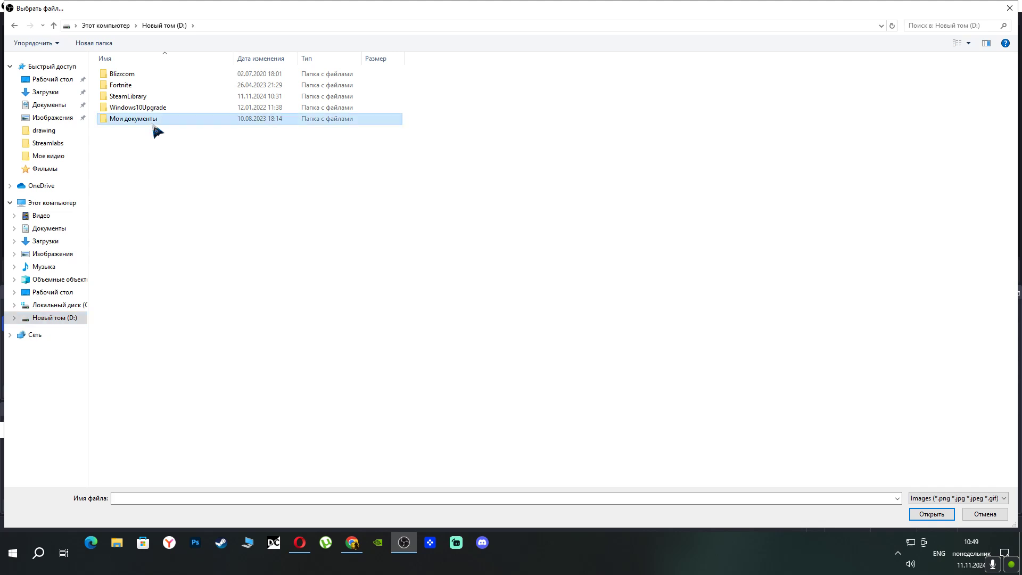
pyautogui.click(80, 293)
pyautogui.doubleClick(133, 86)
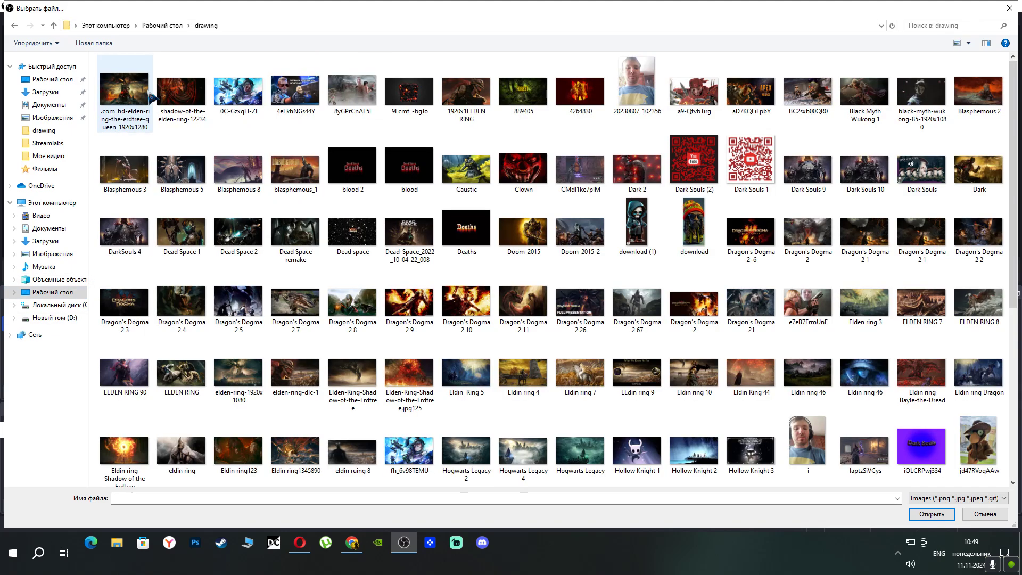
pyautogui.click(702, 186)
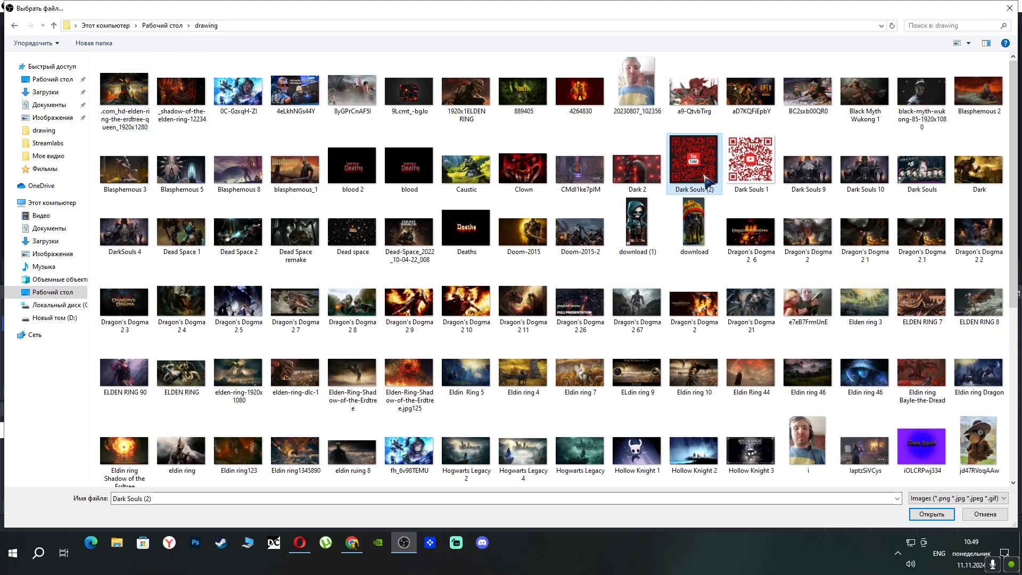
pyautogui.click(929, 514)
pyautogui.click(597, 449)
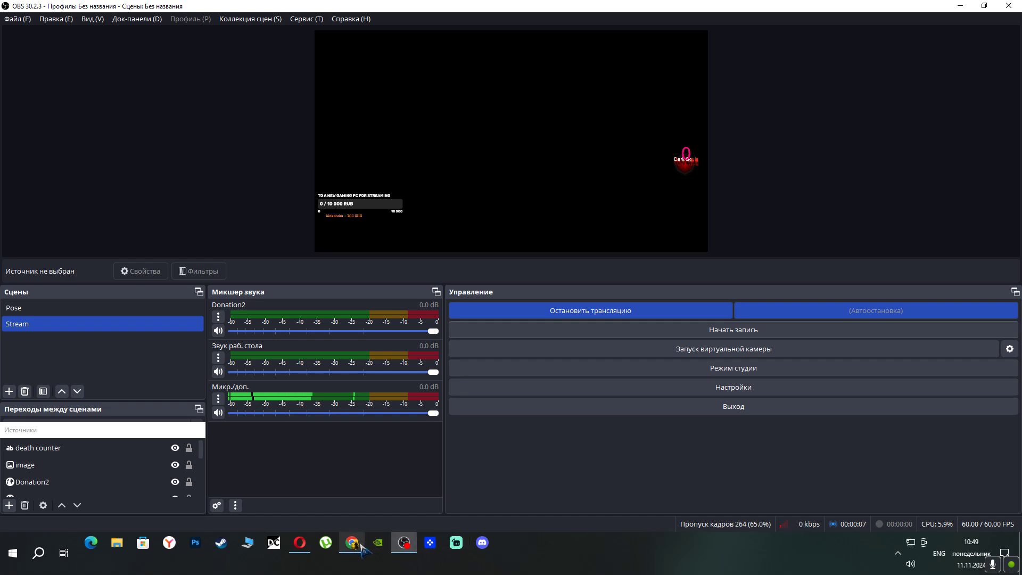
# Check the upload progress in Chrome's YouTube Studio window, minimize it, and dismiss the OBS Studio notifications
pyautogui.click(361, 546)
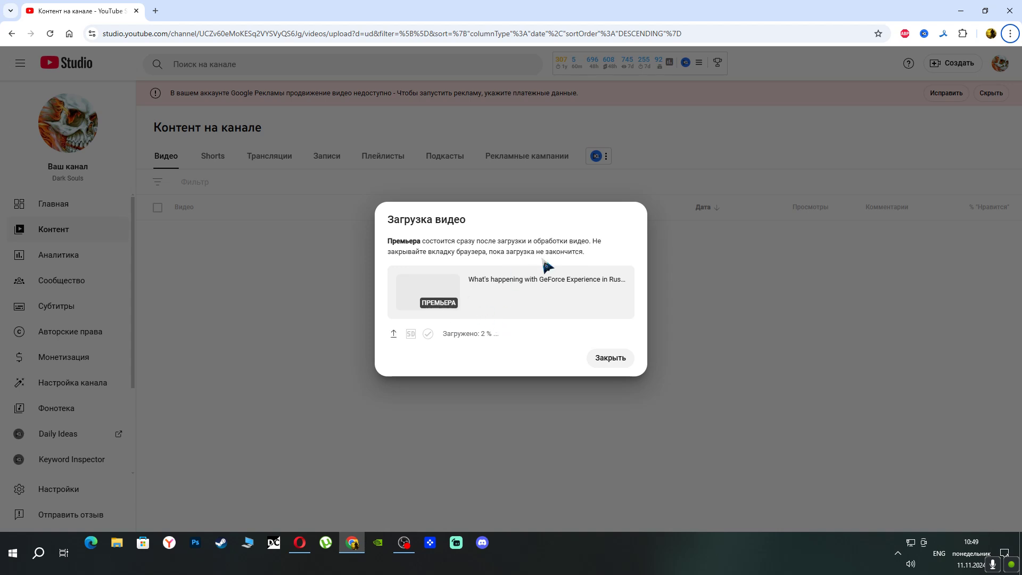
pyautogui.click(960, 11)
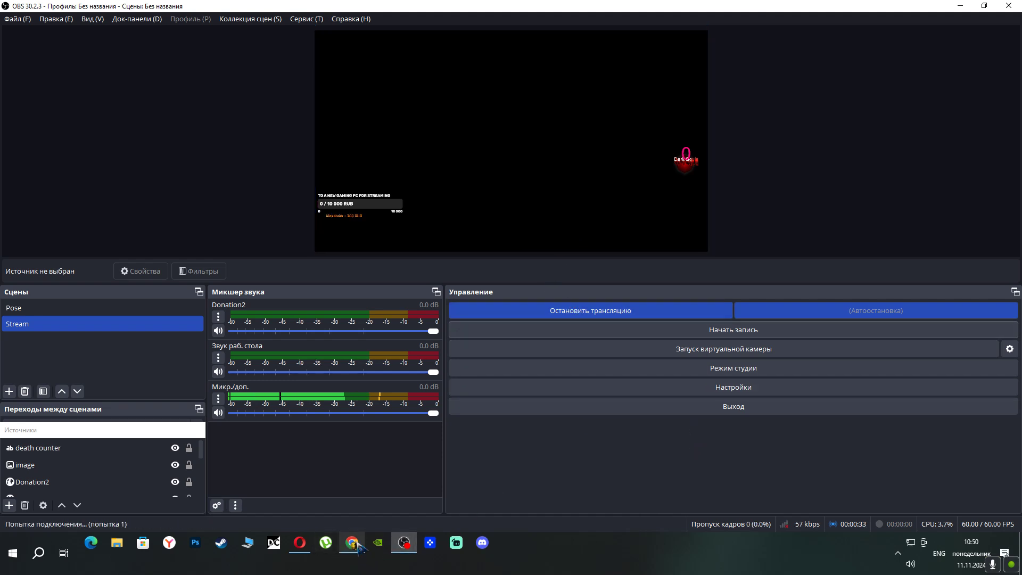
pyautogui.click(16, 542)
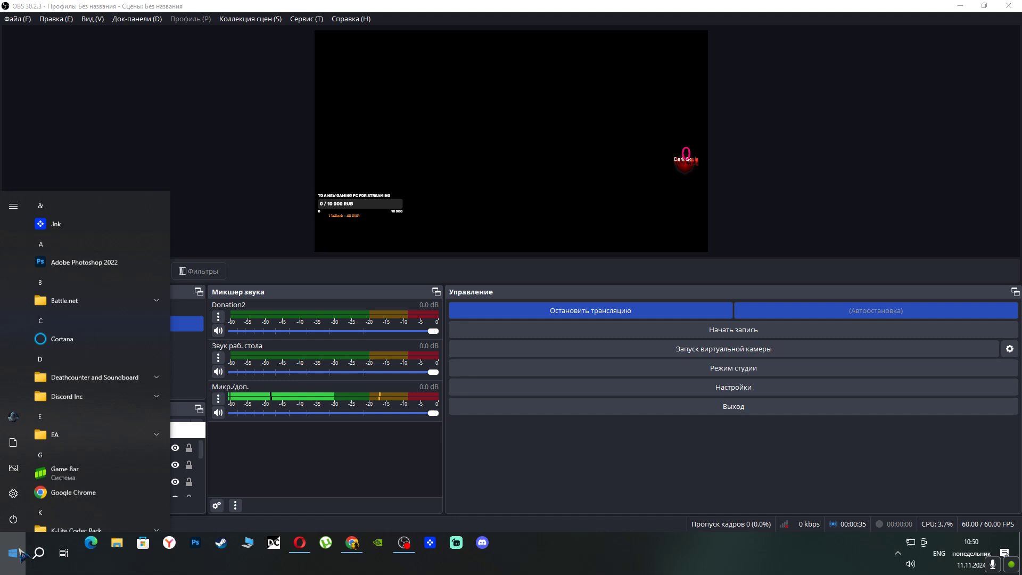
pyautogui.click(1004, 553)
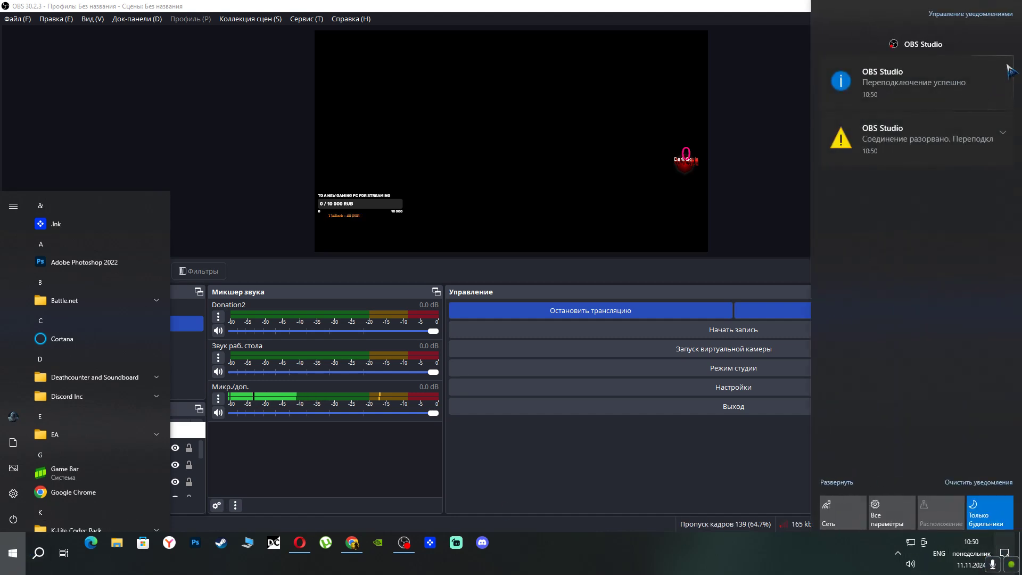
pyautogui.click(1003, 122)
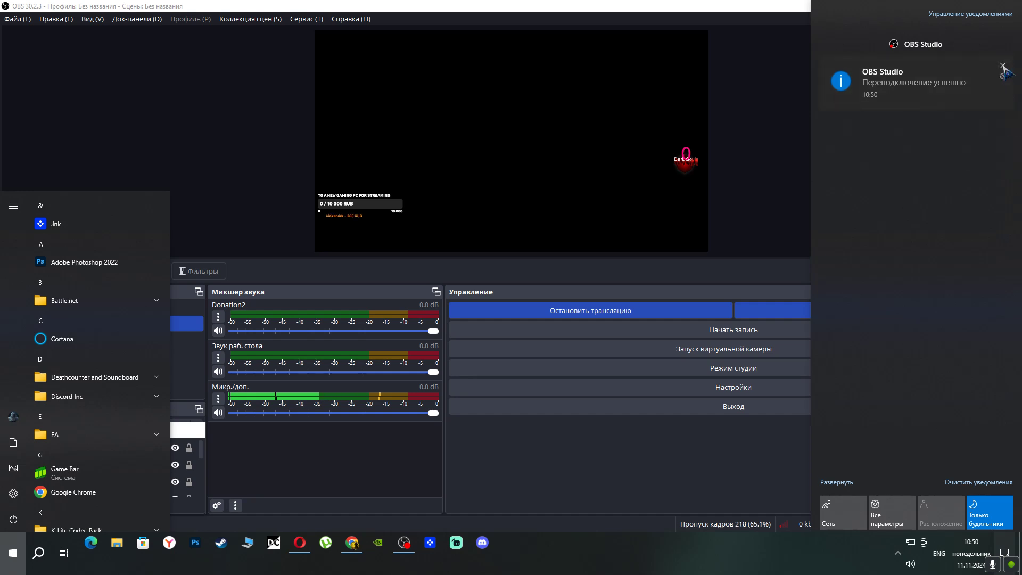
pyautogui.click(1003, 68)
pyautogui.click(758, 181)
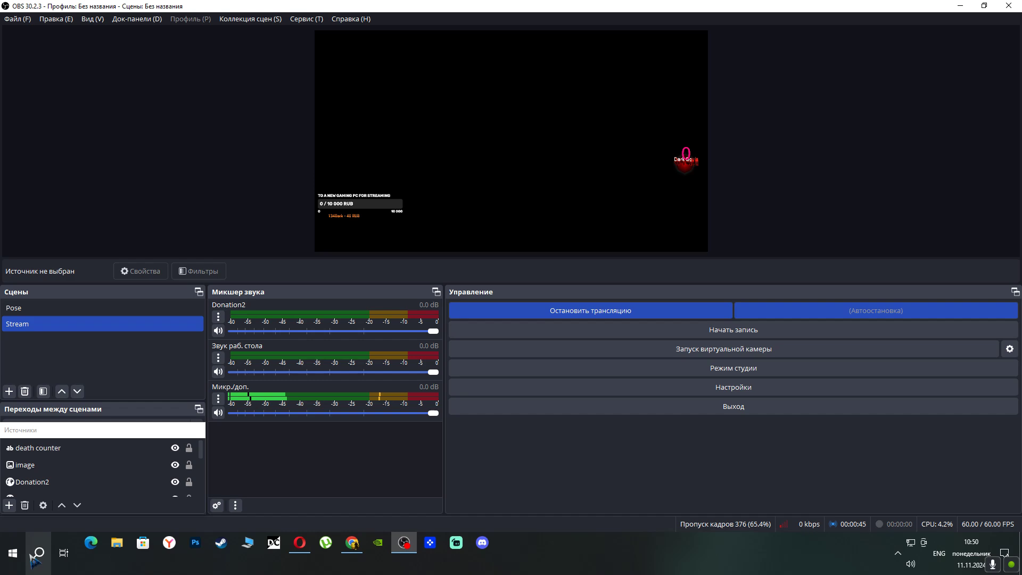
# Open a new Chrome window, maximize it, and start loading YouTube from the Google apps list
pyautogui.click(13, 553)
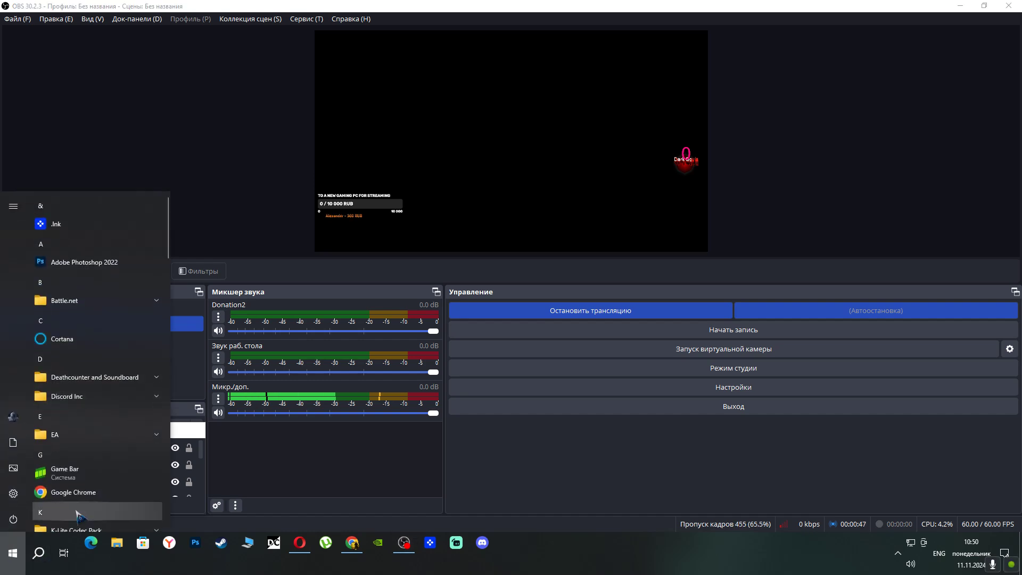
pyautogui.click(80, 493)
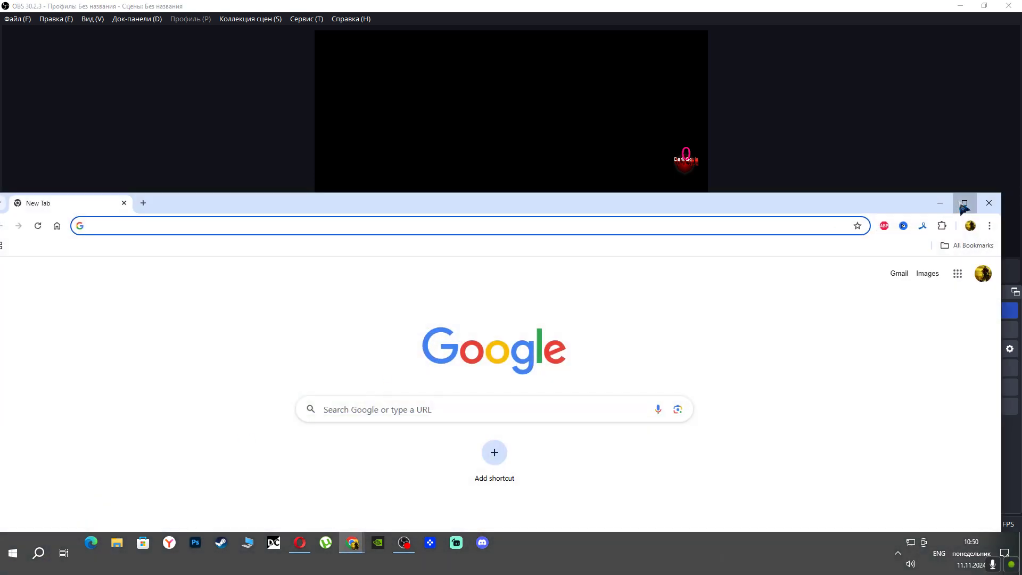
pyautogui.click(965, 205)
pyautogui.click(978, 81)
pyautogui.click(927, 137)
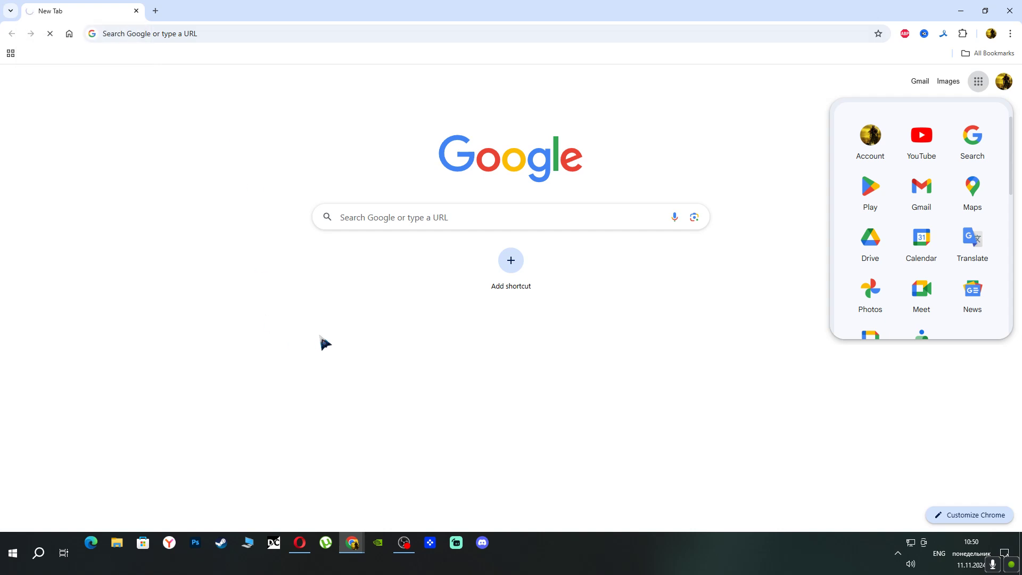
# Switch to Yandex Browser, close the stalled YouTube tab, and reopen YouTube to look over its home feed
pyautogui.click(175, 547)
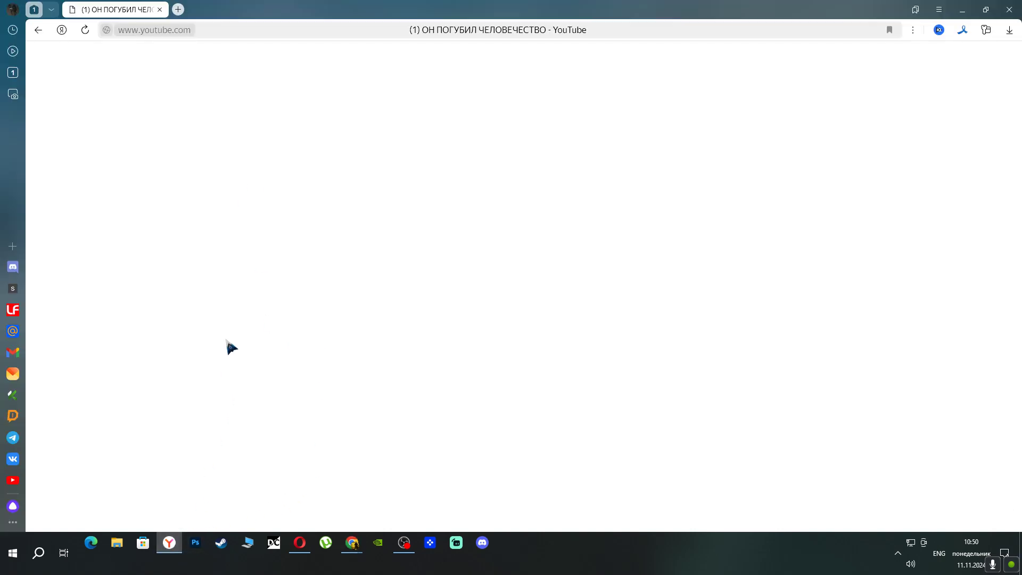
pyautogui.click(160, 10)
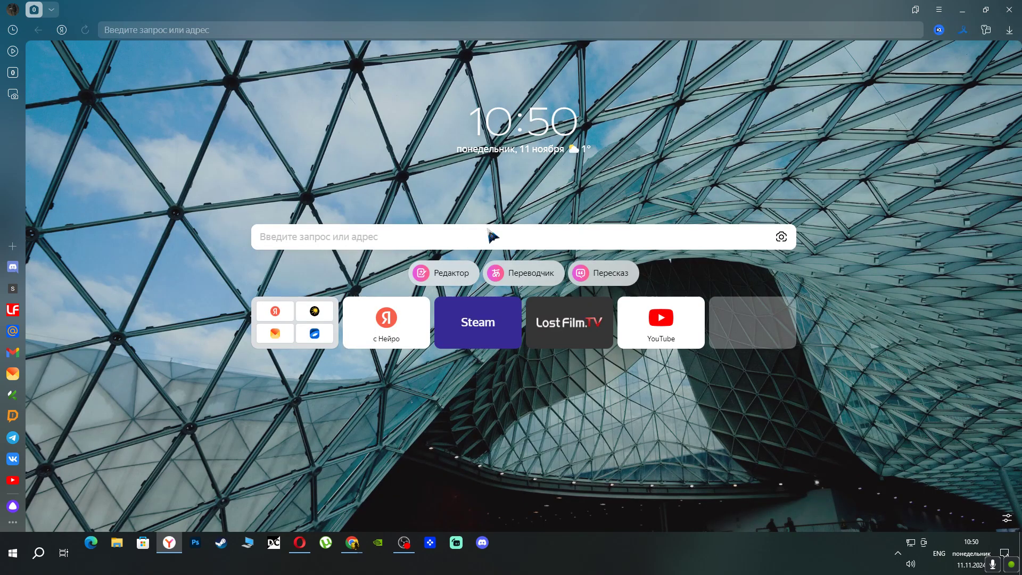
pyautogui.click(631, 306)
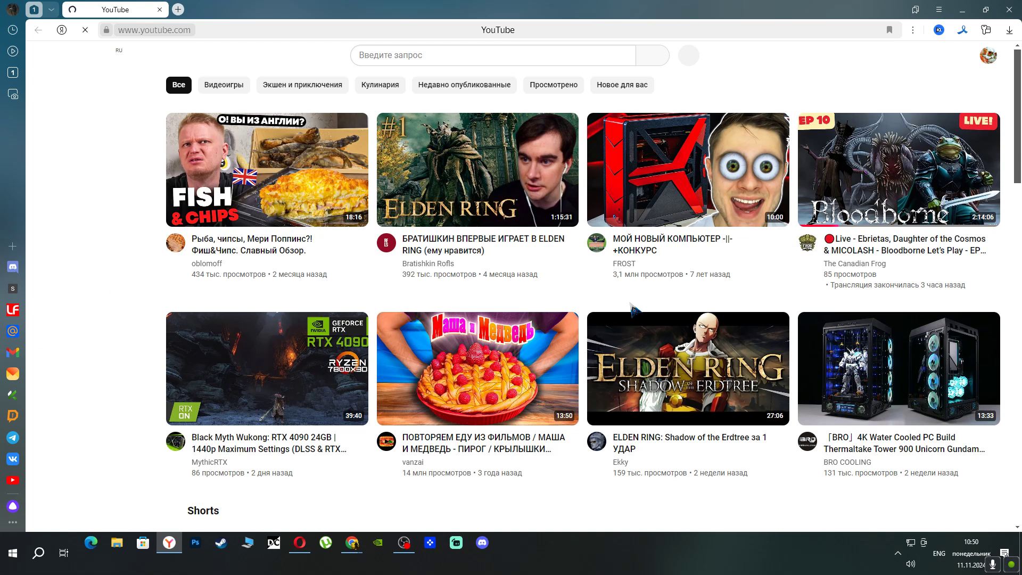
pyautogui.scroll(-1, 626, 362)
pyautogui.scroll(-1, 628, 367)
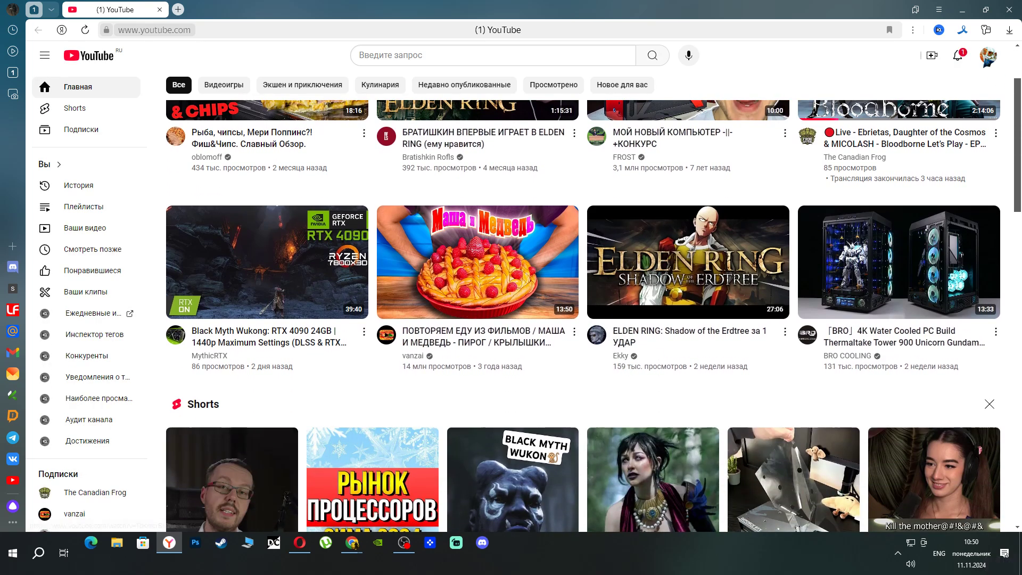
# Look through YouTube Studio's live streaming settings and scheduled broadcasts, and close the tab and Yandex Browser
pyautogui.click(989, 55)
pyautogui.click(923, 216)
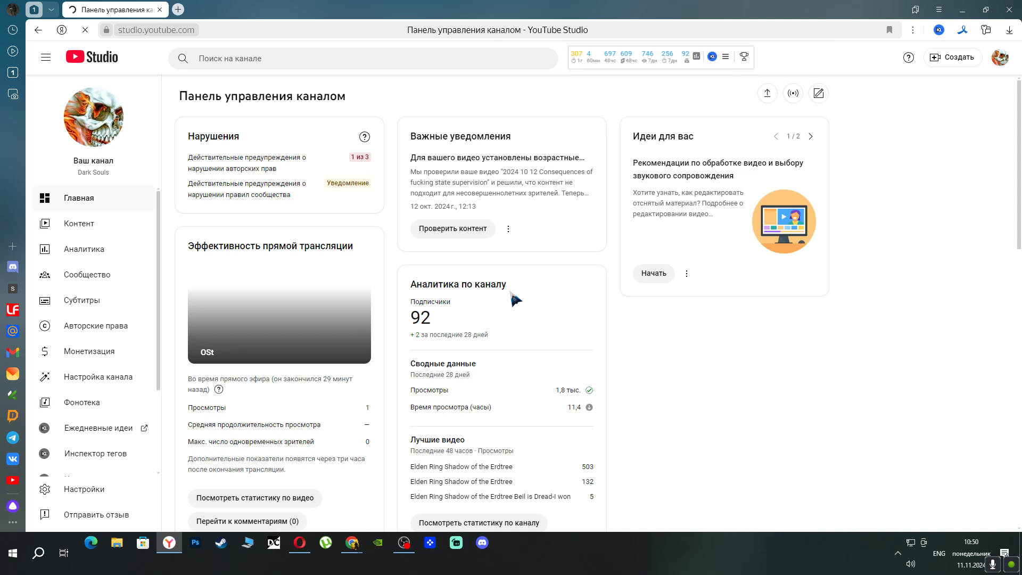
pyautogui.click(794, 93)
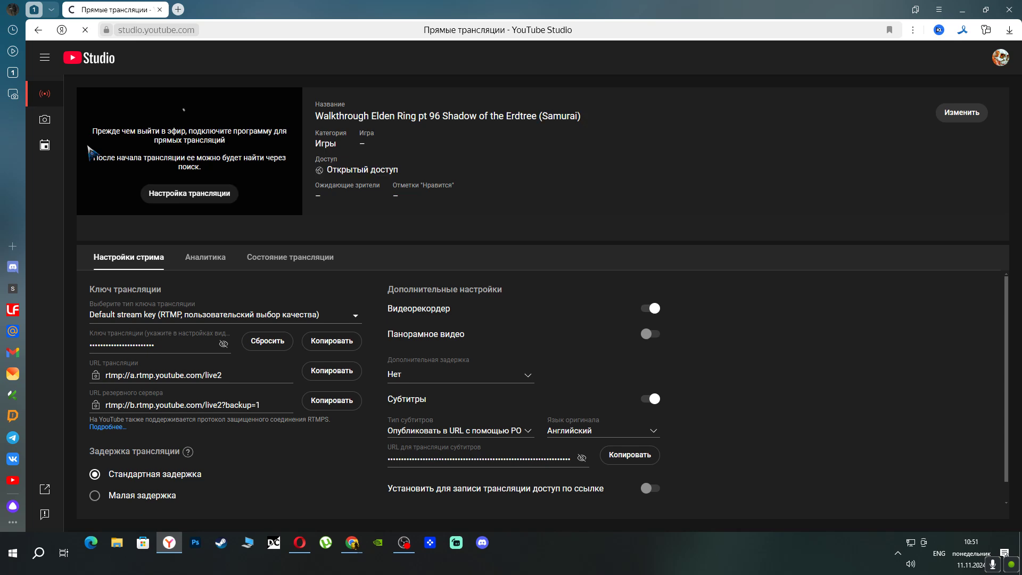
pyautogui.click(50, 150)
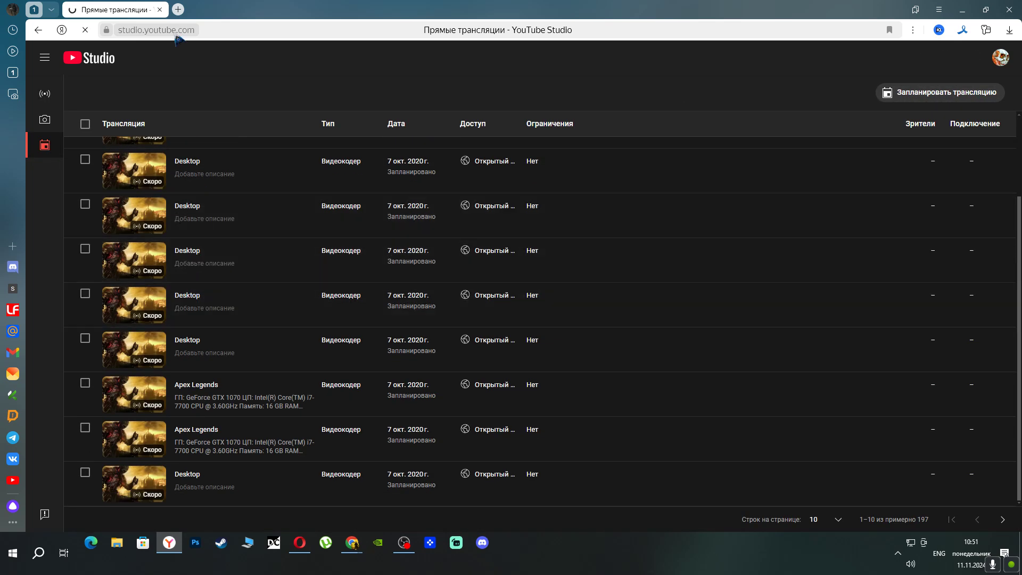
pyautogui.click(160, 11)
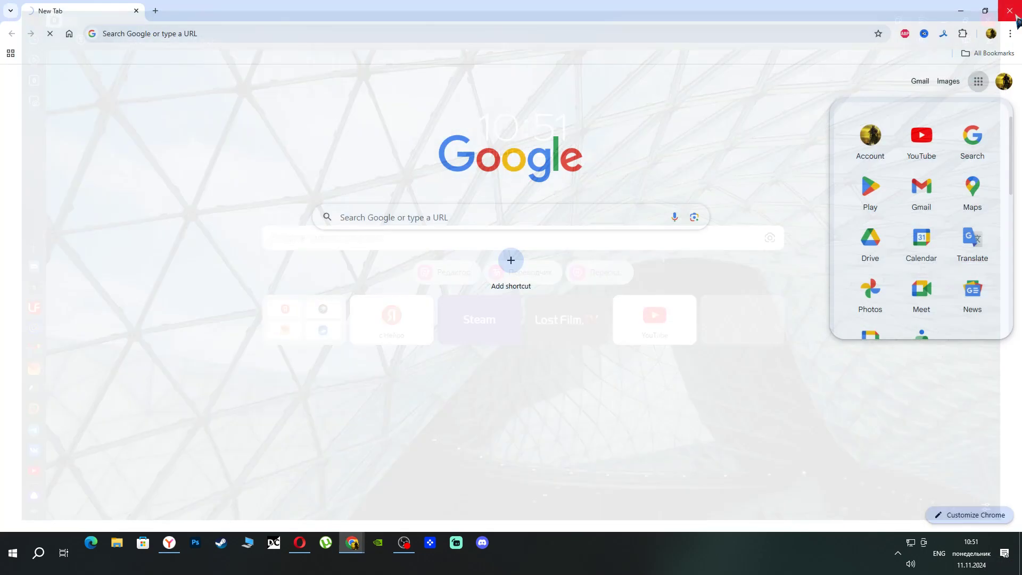
pyautogui.click(1008, 9)
# Switch to OBS Studio to check the broadcast's connection, and dismiss its system notifications
pyautogui.click(404, 542)
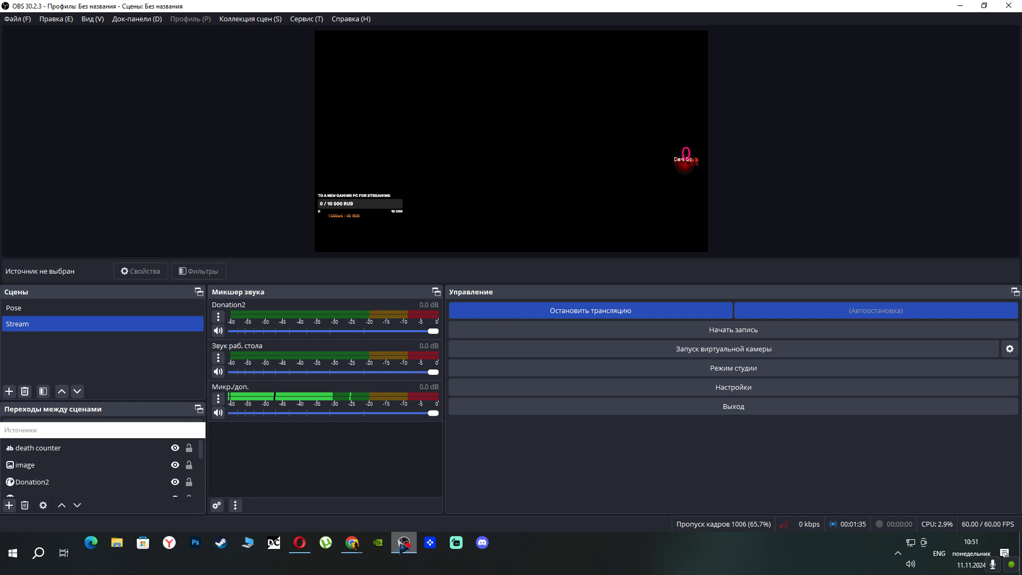
pyautogui.click(1005, 553)
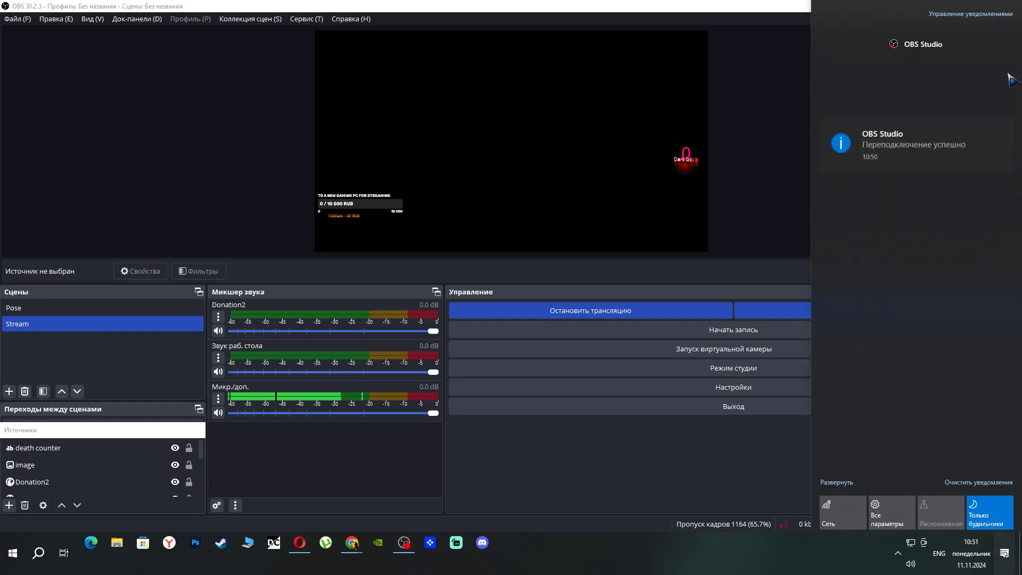
pyautogui.click(1003, 66)
pyautogui.click(1003, 66)
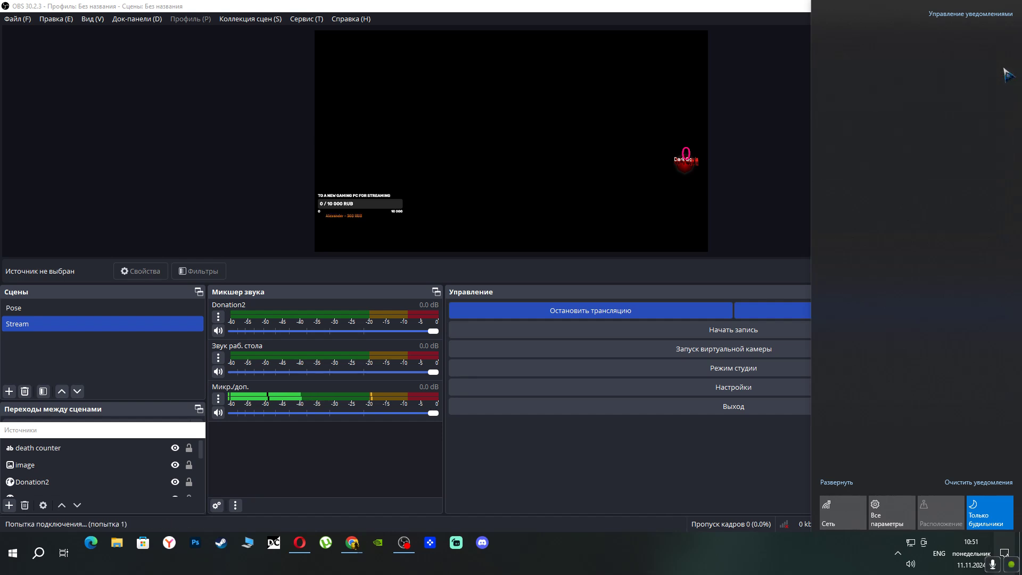
pyautogui.click(756, 193)
# Stop the live broadcast, confirming its end, and minimize OBS Studio
pyautogui.click(612, 318)
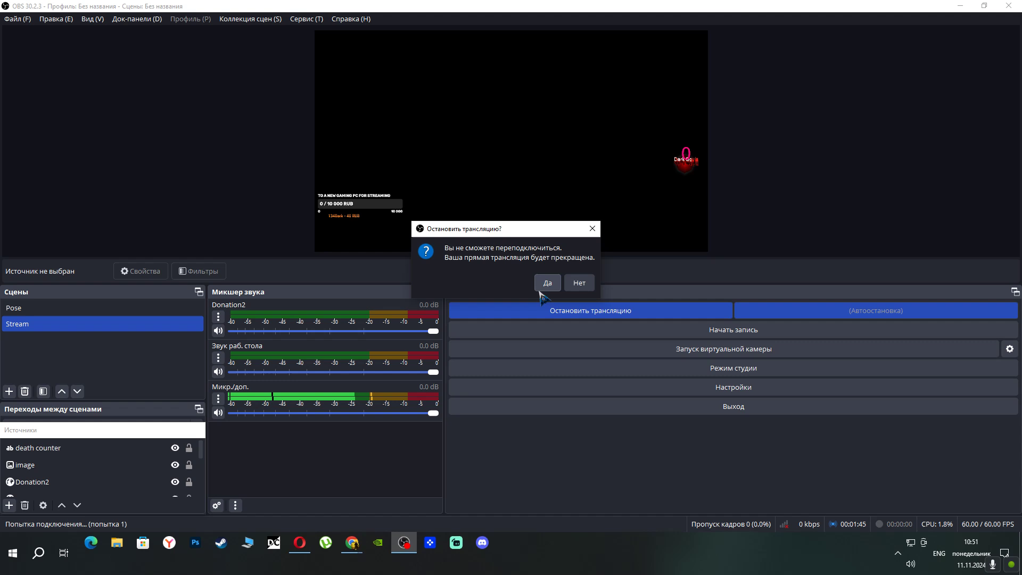
pyautogui.click(543, 283)
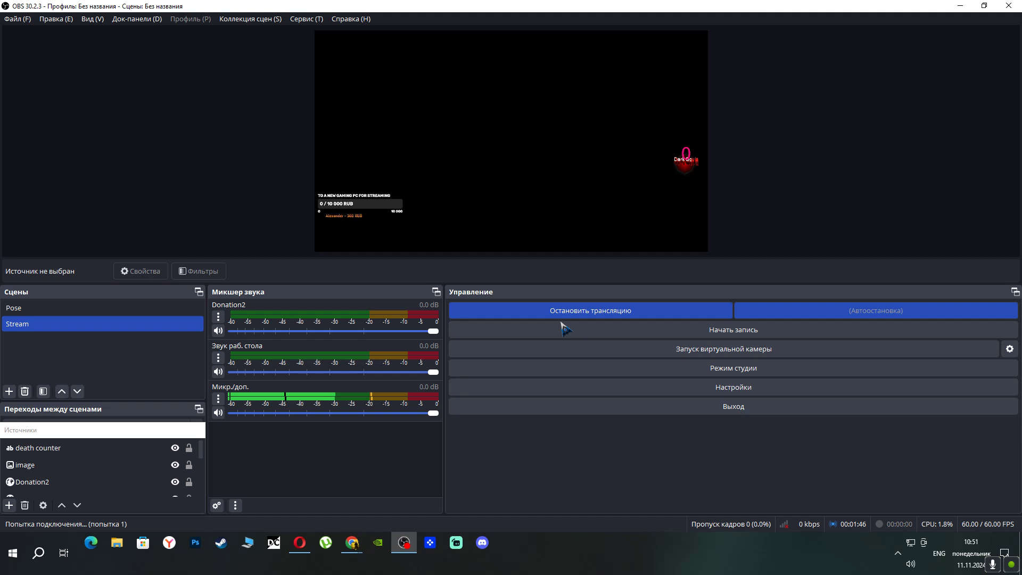
pyautogui.click(962, 6)
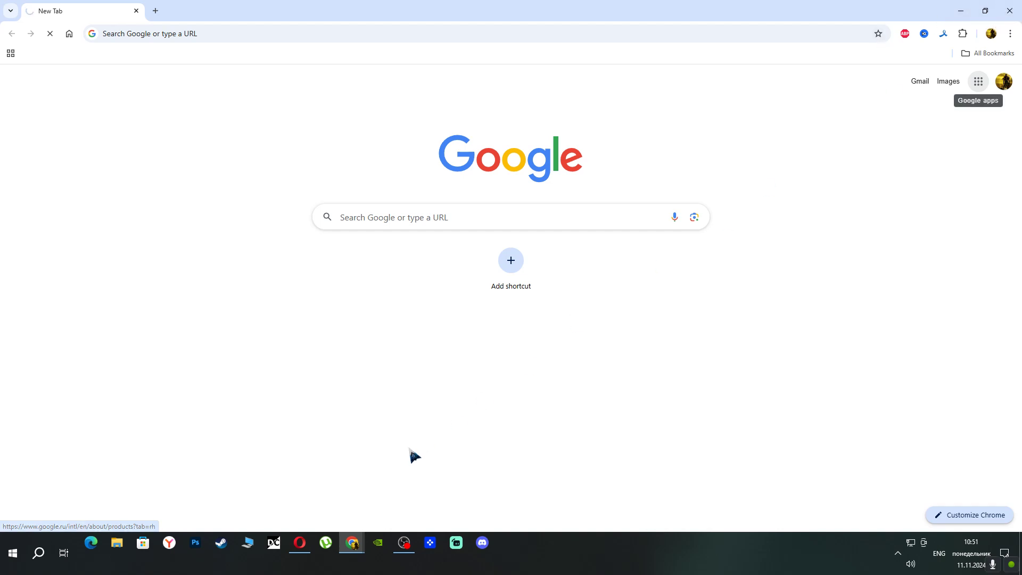
# Check the video upload in Chrome's YouTube Studio window and the page loading in the other Chrome window
pyautogui.moveTo(351, 542)
pyautogui.click(329, 524)
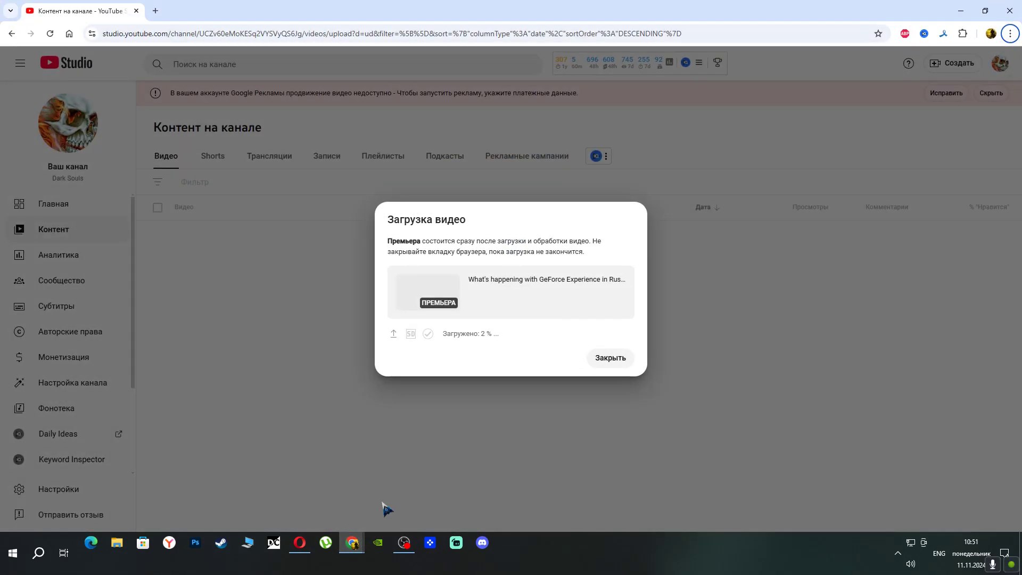
pyautogui.click(965, 11)
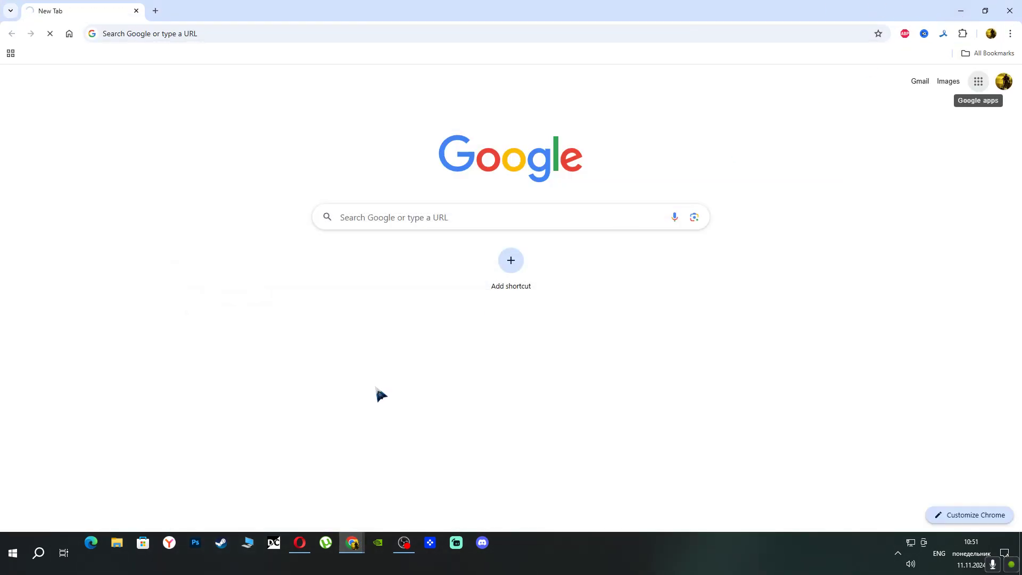
pyautogui.moveTo(352, 546)
pyautogui.moveTo(307, 519)
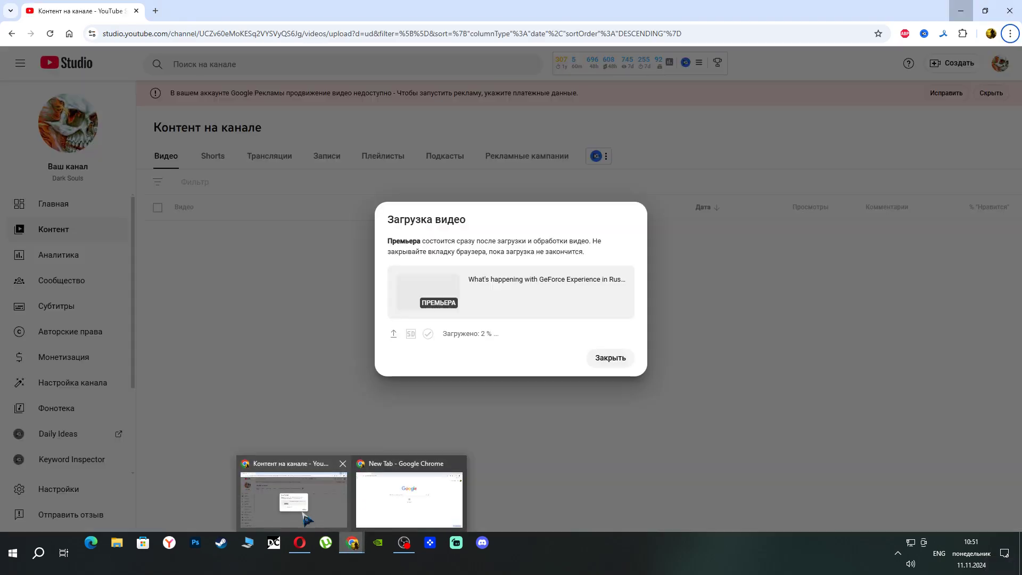
pyautogui.click(308, 511)
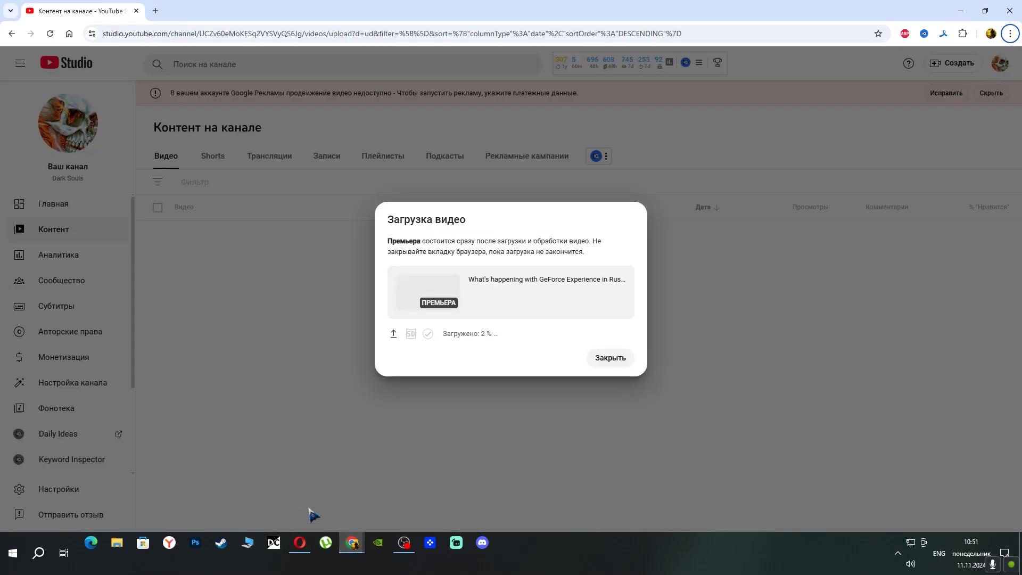
pyautogui.moveTo(351, 544)
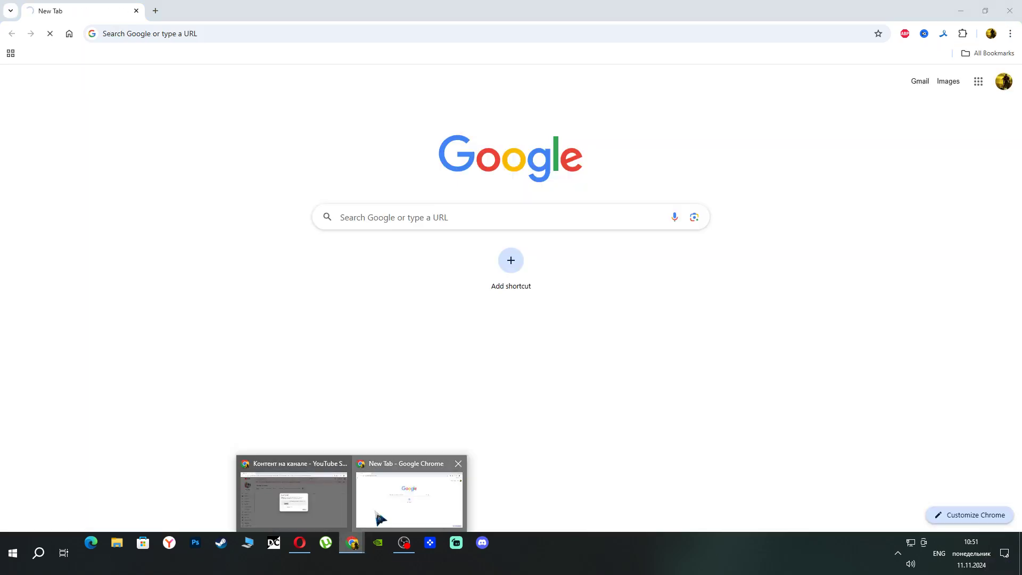
pyautogui.click(379, 517)
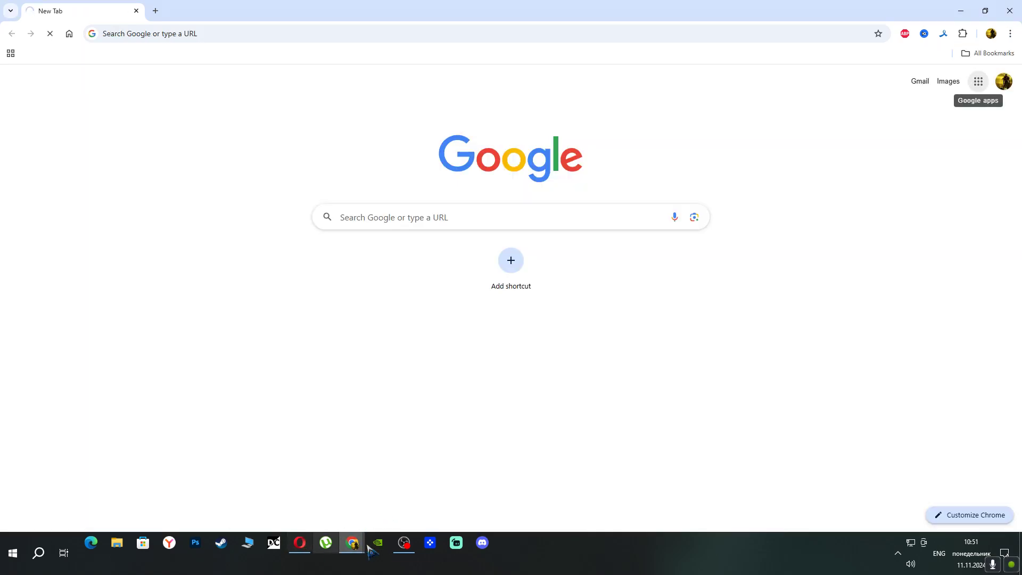
# Check OBS Studio's broadcast state, and minimize it and Chrome's YouTube Studio window to reach the desktop
pyautogui.moveTo(404, 551)
pyautogui.click(414, 526)
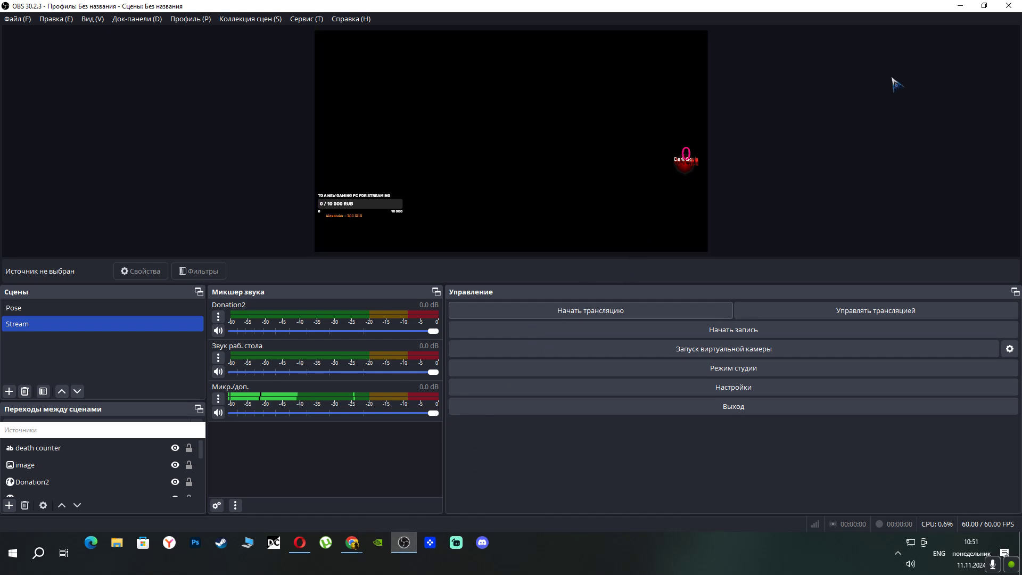
pyautogui.click(958, 7)
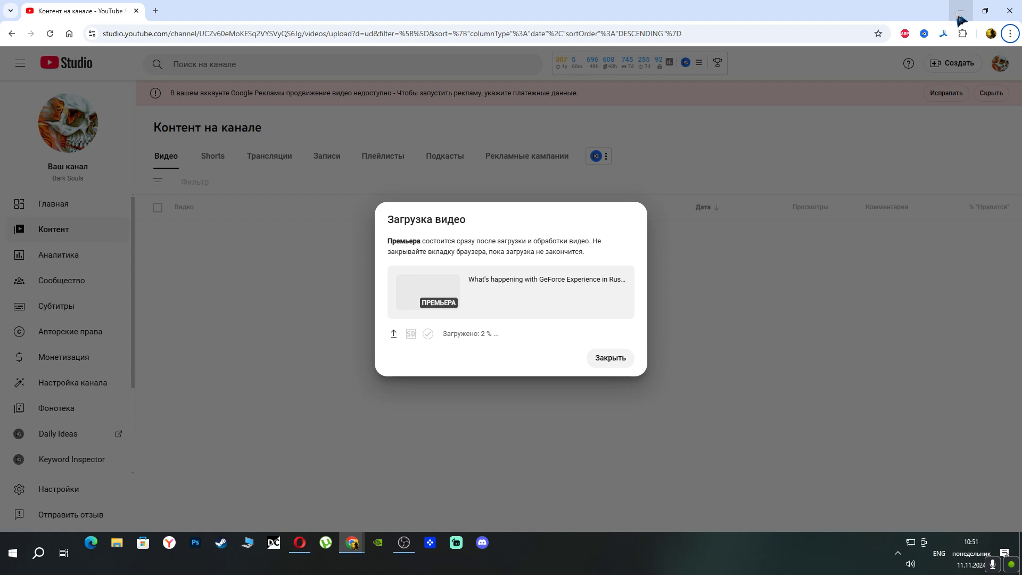
pyautogui.click(958, 17)
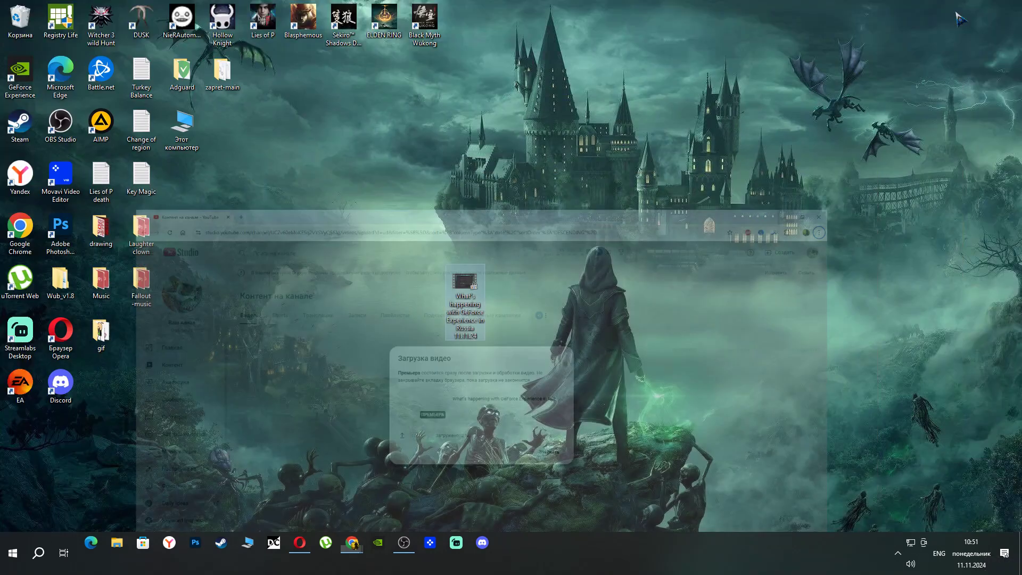
# Run "preset_russia Yotube and Discord" from the desktop's zapret-main folder and allow winws.exe to make changes
pyautogui.doubleClick(240, 79)
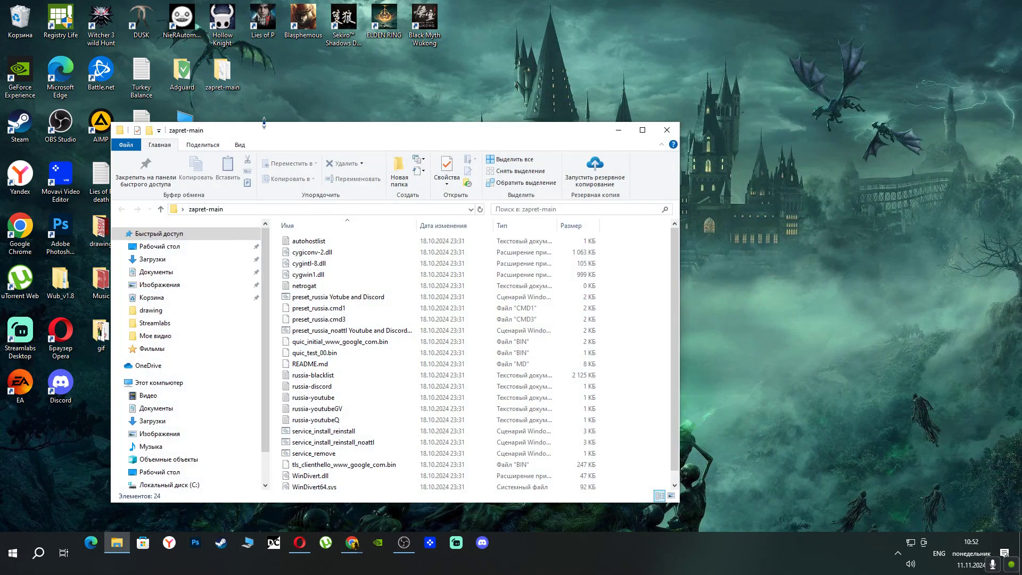
pyautogui.doubleClick(374, 299)
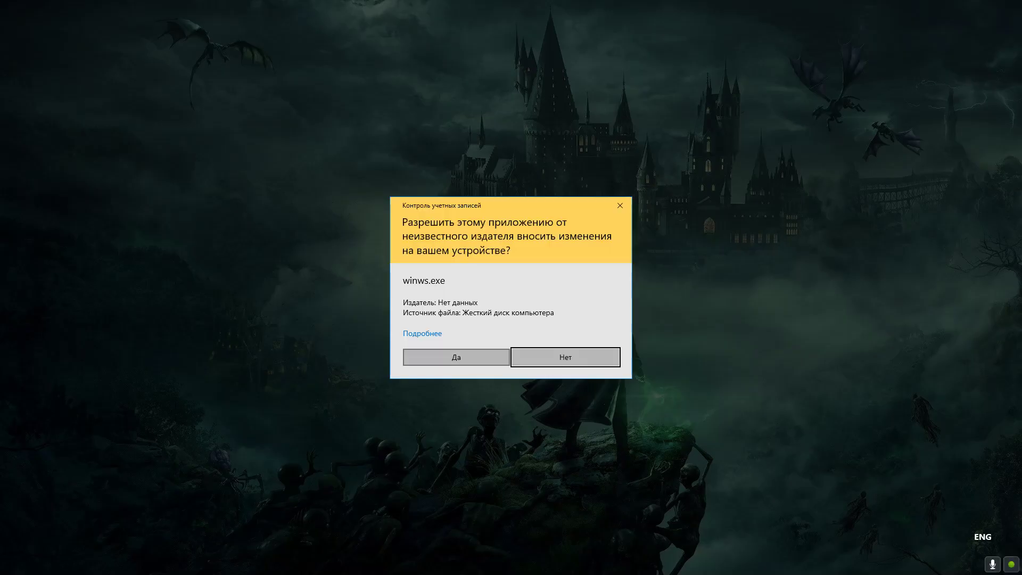
pyautogui.click(427, 361)
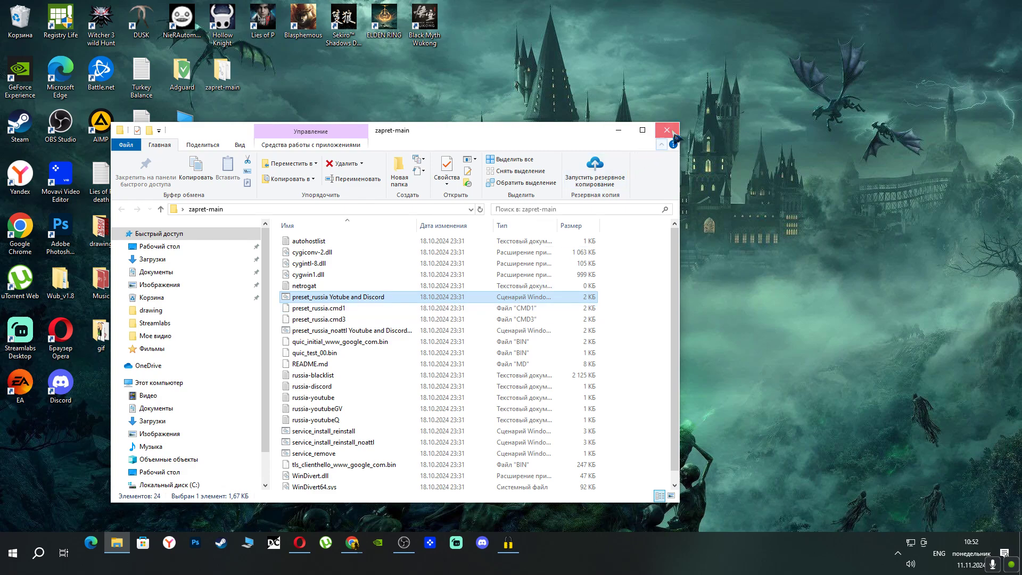
# Close the zapret-main folder and set up a new YouTube broadcast in OBS Studio titled "Test", described "OBS" and not made for kids
pyautogui.click(667, 129)
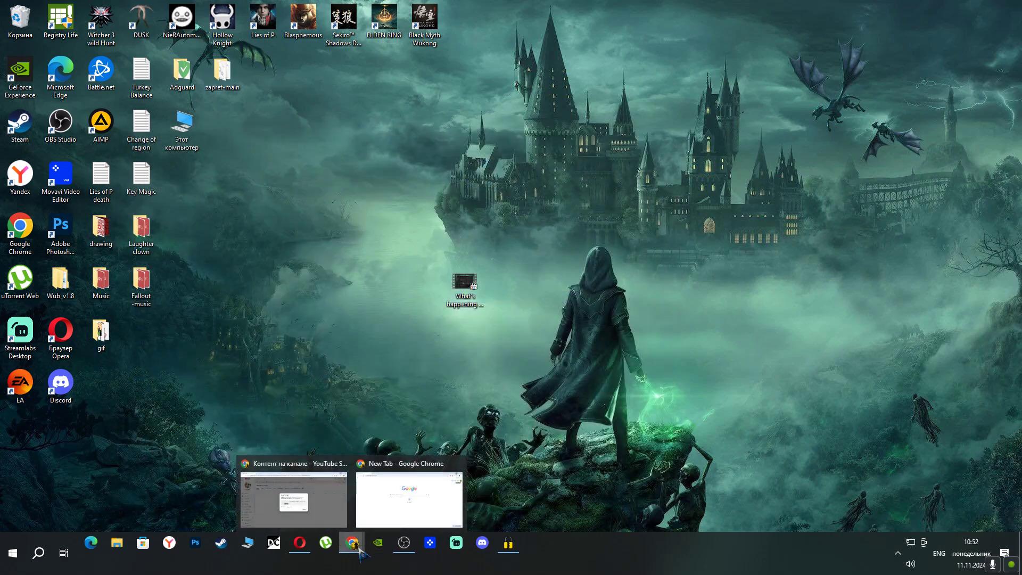
pyautogui.click(401, 544)
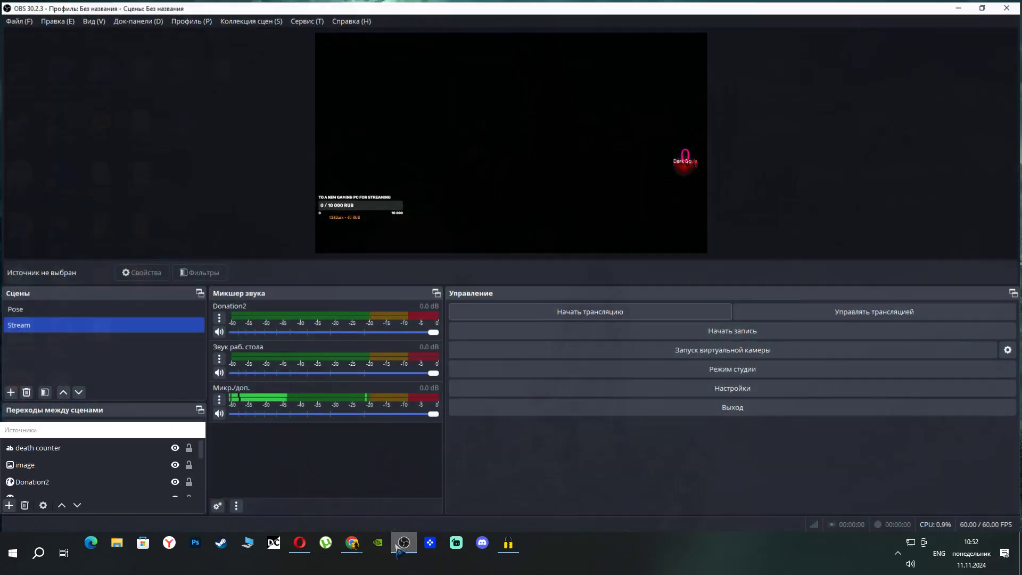
pyautogui.click(487, 314)
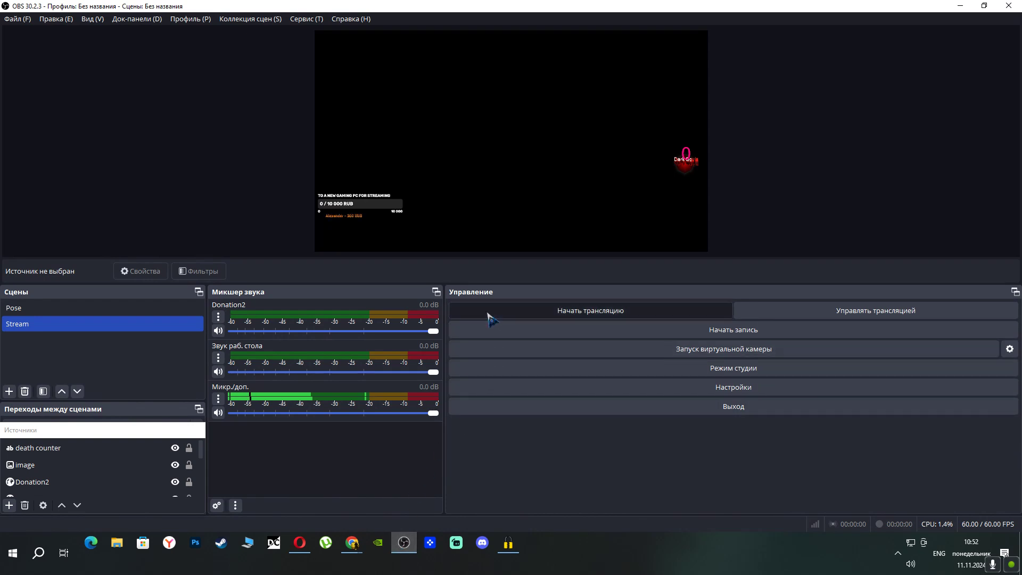
pyautogui.click(512, 284)
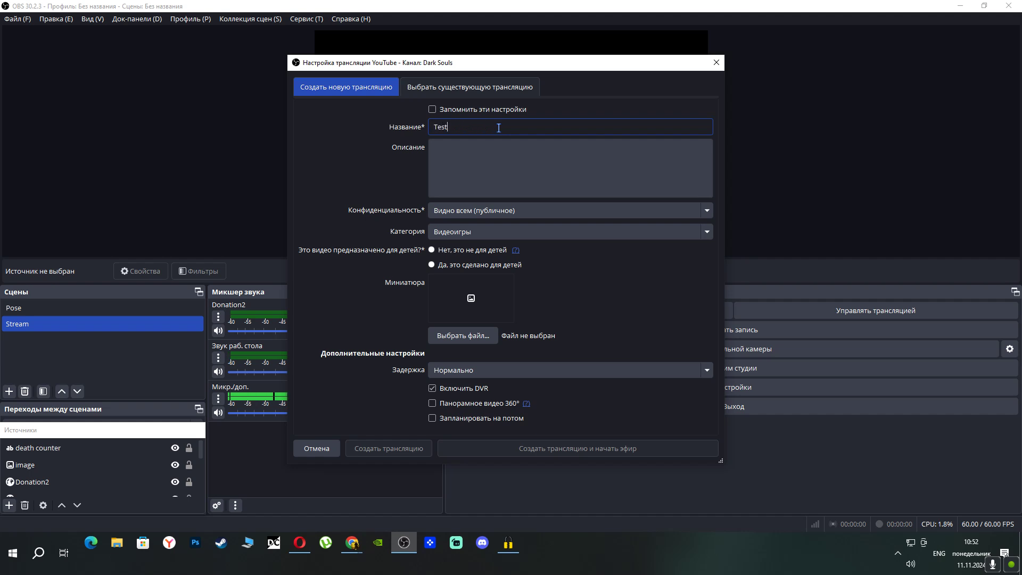
pyautogui.click(443, 146)
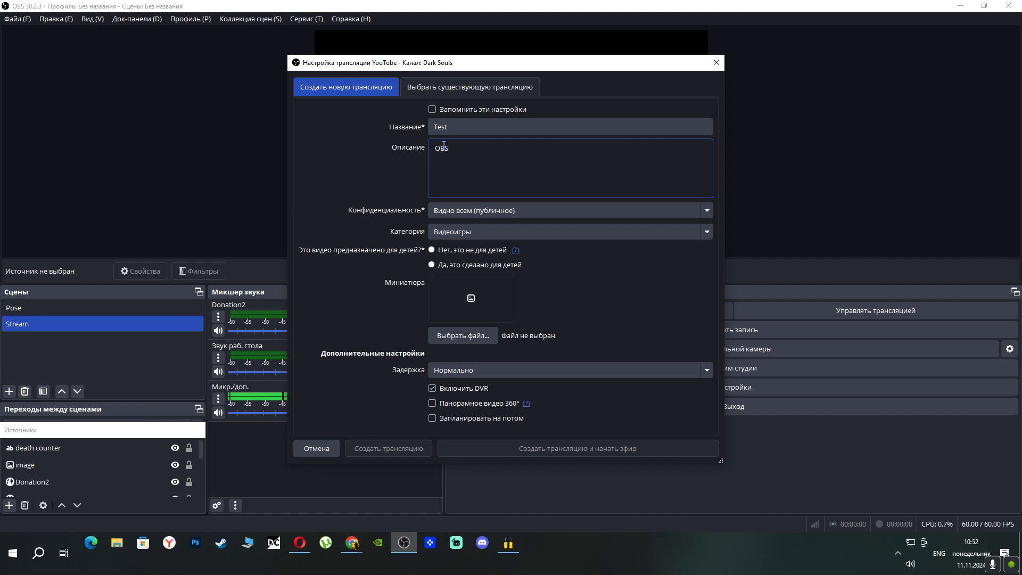
pyautogui.click(432, 250)
# Set the broadcast thumbnail to "Dark Souls (2)" from the desktop's drawing folder
pyautogui.click(468, 300)
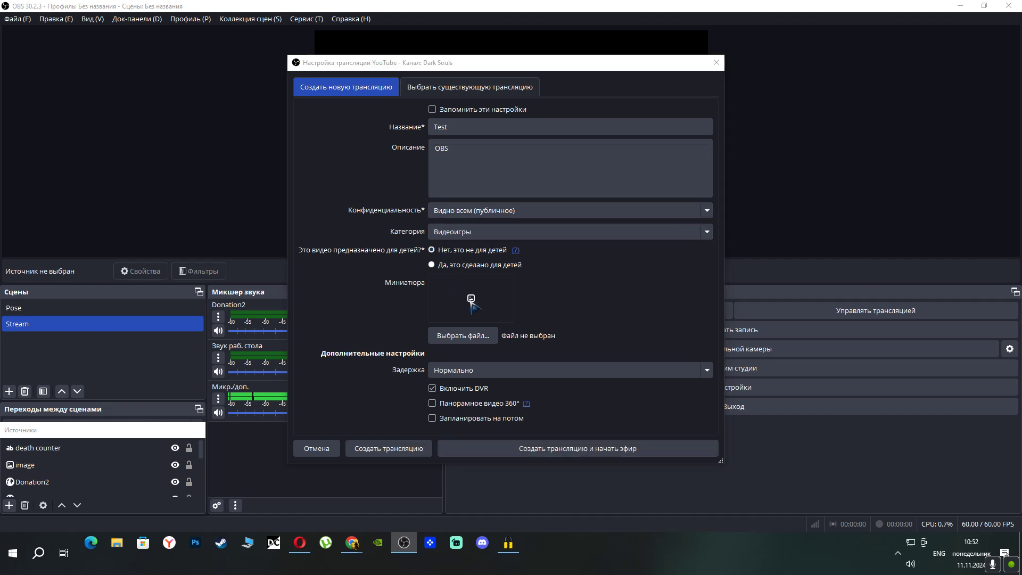
pyautogui.click(74, 292)
pyautogui.doubleClick(154, 86)
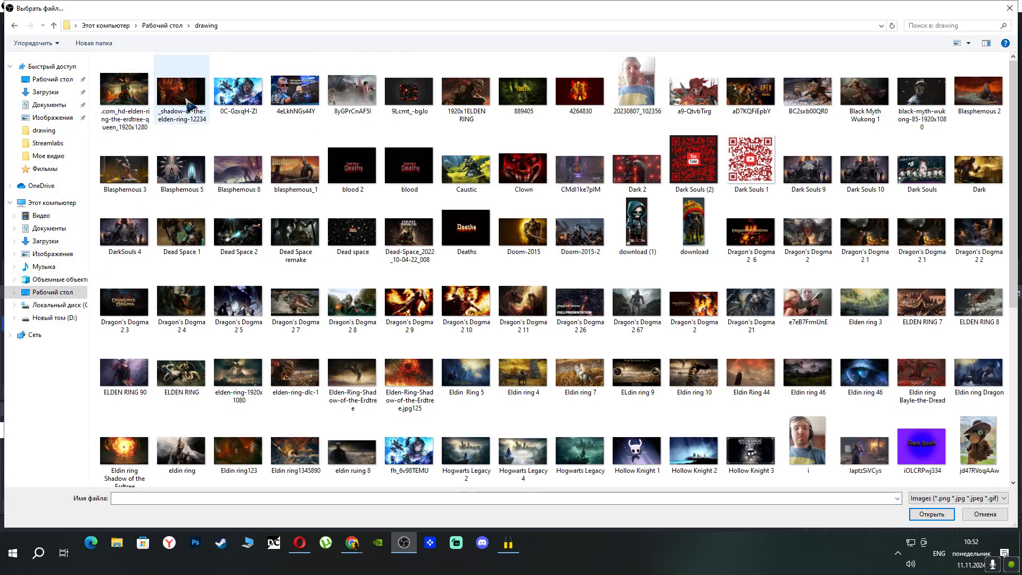
pyautogui.click(696, 169)
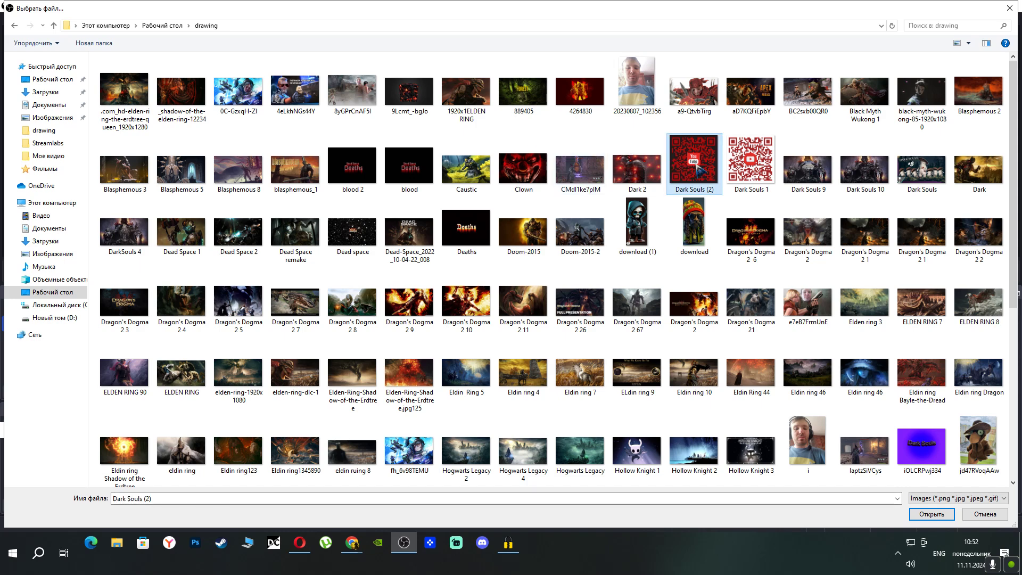
pyautogui.click(923, 515)
# Try repeatedly to create the broadcast and go live, dismissing each error, and close the broadcast setup
pyautogui.click(615, 447)
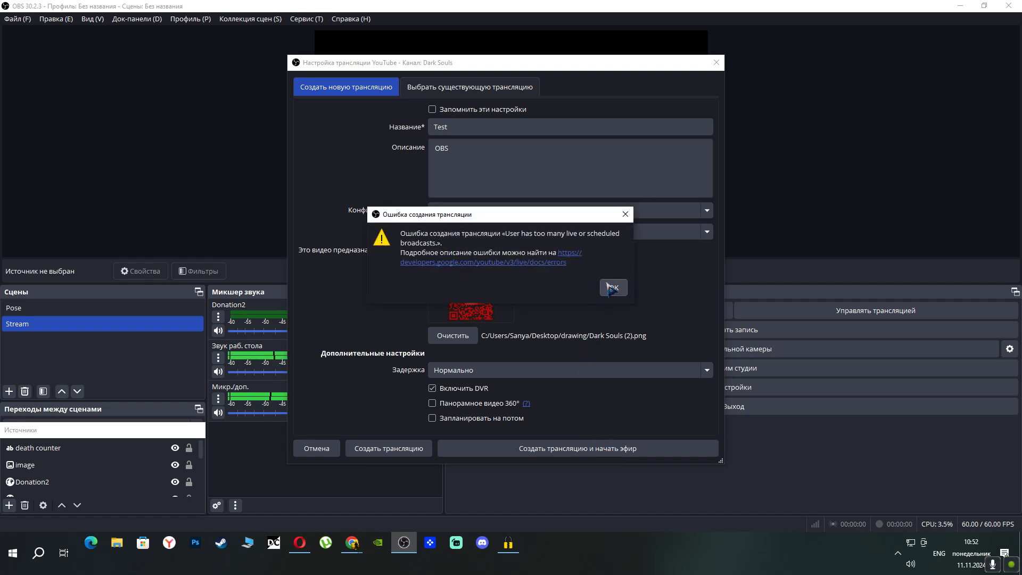
pyautogui.click(612, 287)
pyautogui.click(554, 448)
pyautogui.click(615, 285)
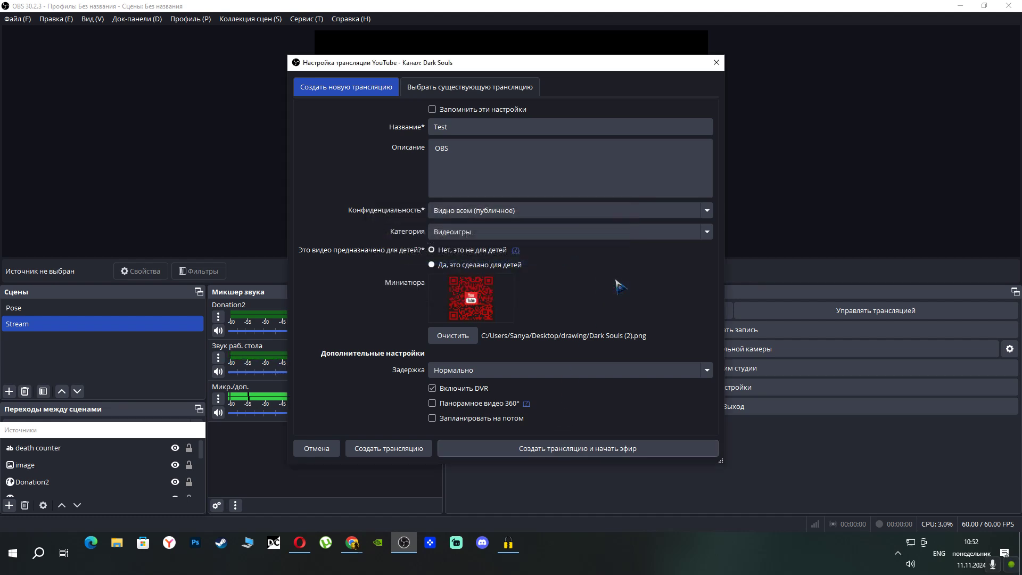
pyautogui.click(507, 160)
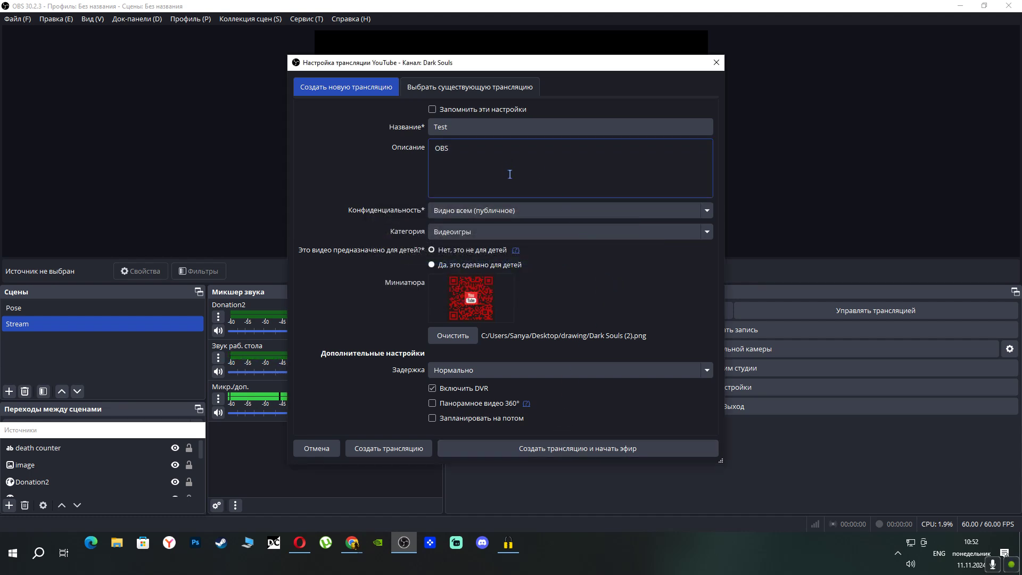
pyautogui.click(547, 446)
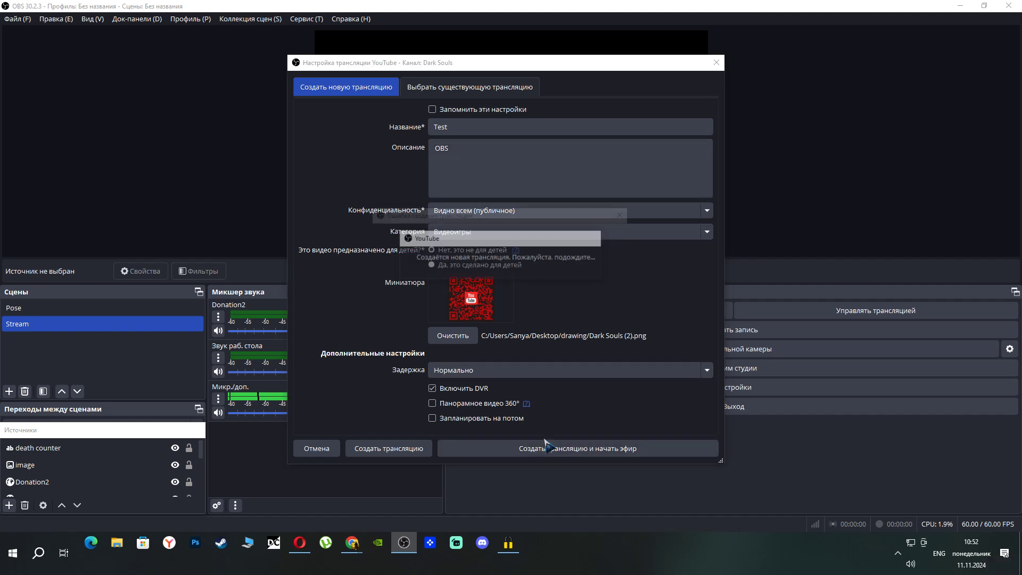
pyautogui.click(614, 288)
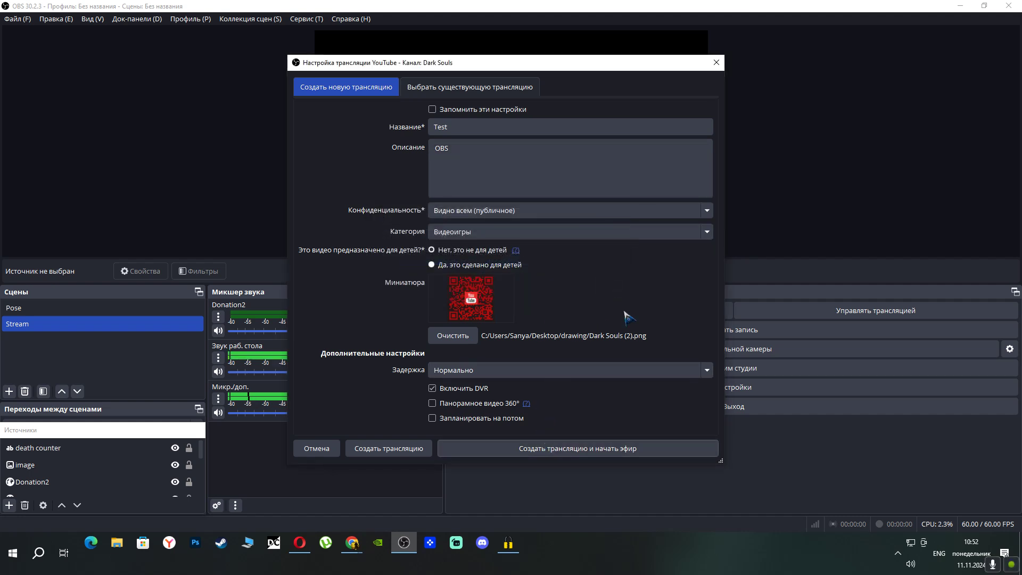
pyautogui.click(717, 66)
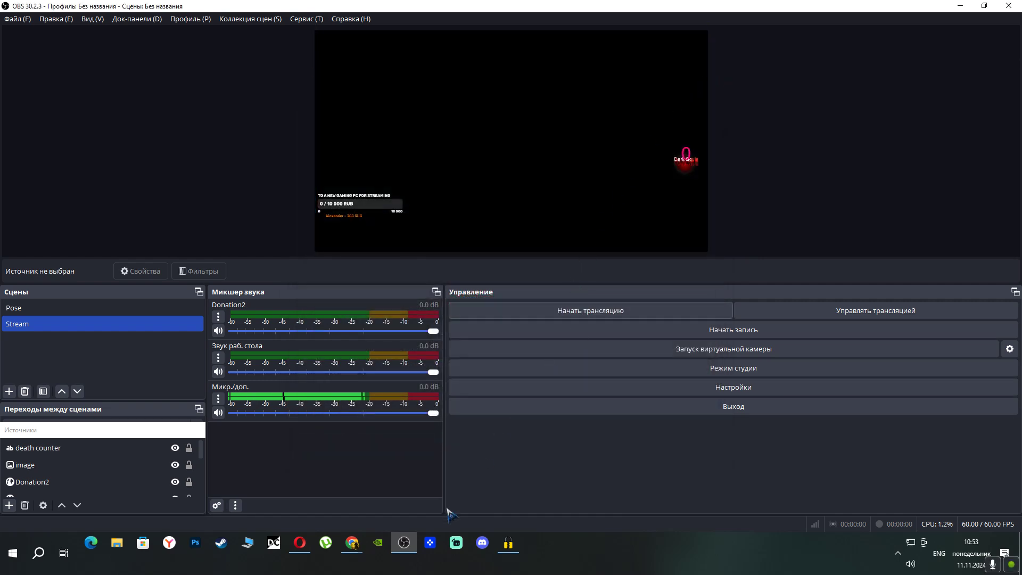
# Stop zapret by closing its console window, and dismiss the OBS Studio notification in Windows
pyautogui.click(510, 545)
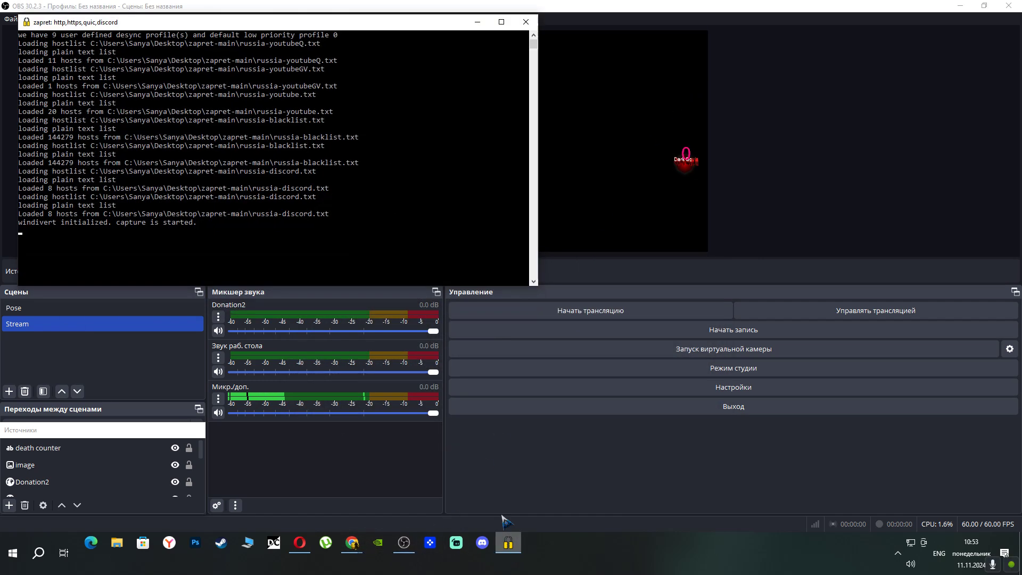
pyautogui.click(533, 23)
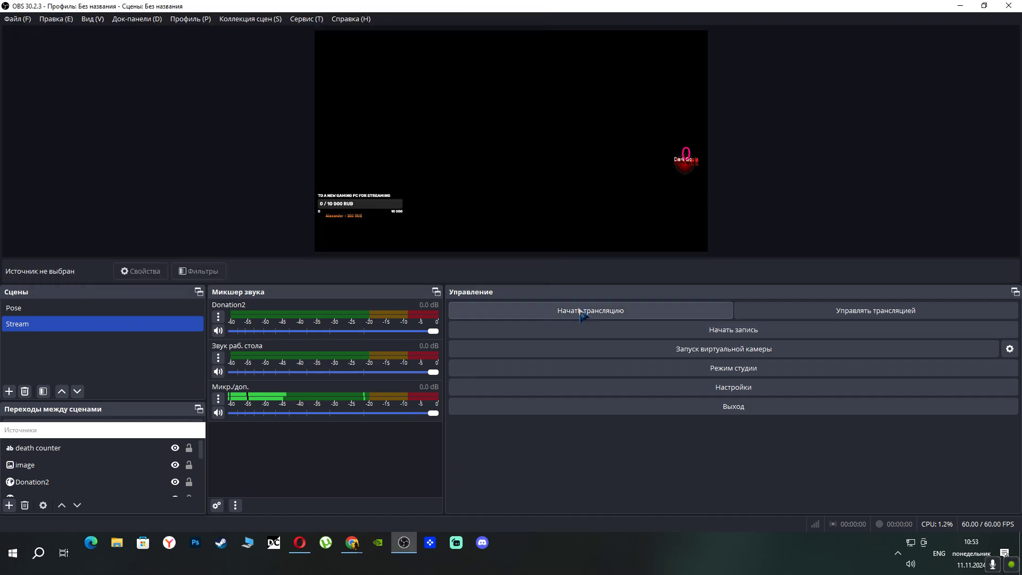
pyautogui.click(1005, 552)
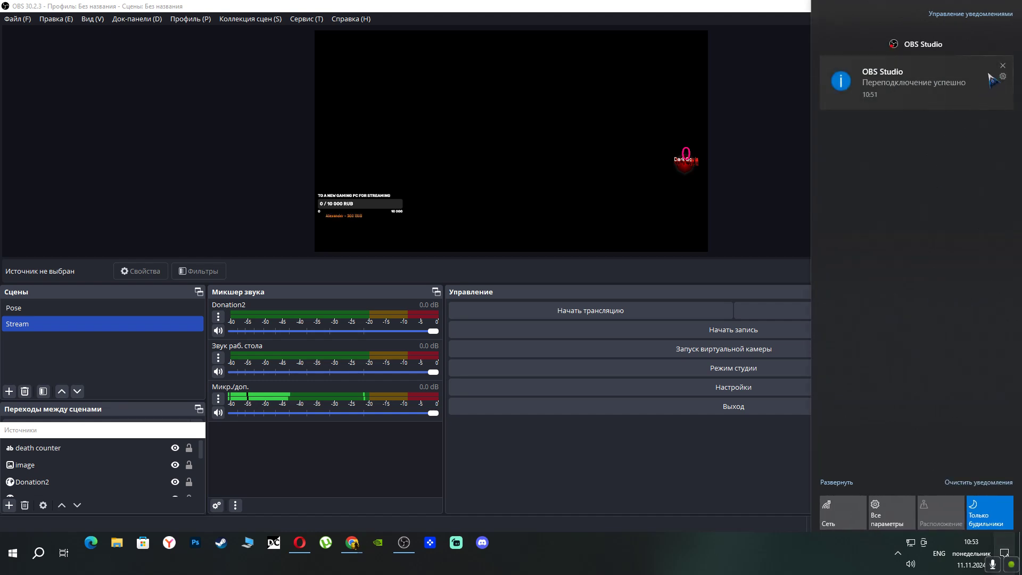
pyautogui.click(1003, 68)
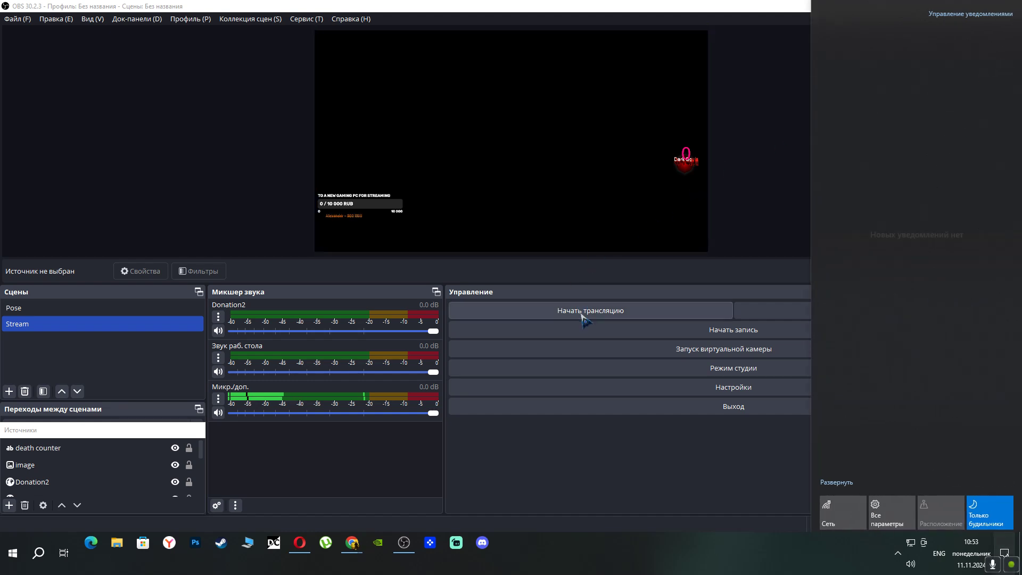
# Set up another YouTube broadcast titled "Test" with the description "OSB", marked as not made for kids
pyautogui.click(582, 314)
pyautogui.click(564, 286)
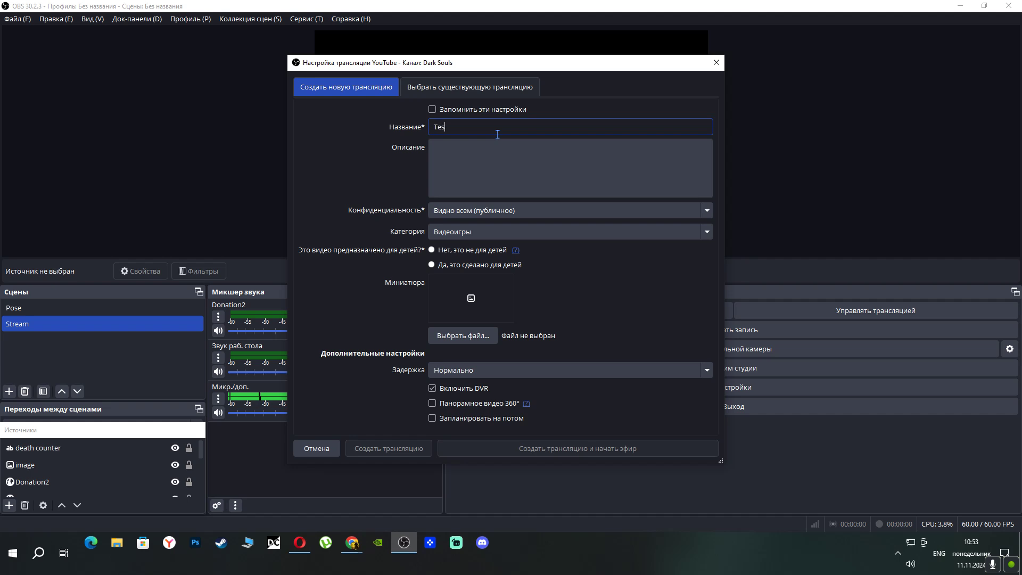
pyautogui.click(469, 156)
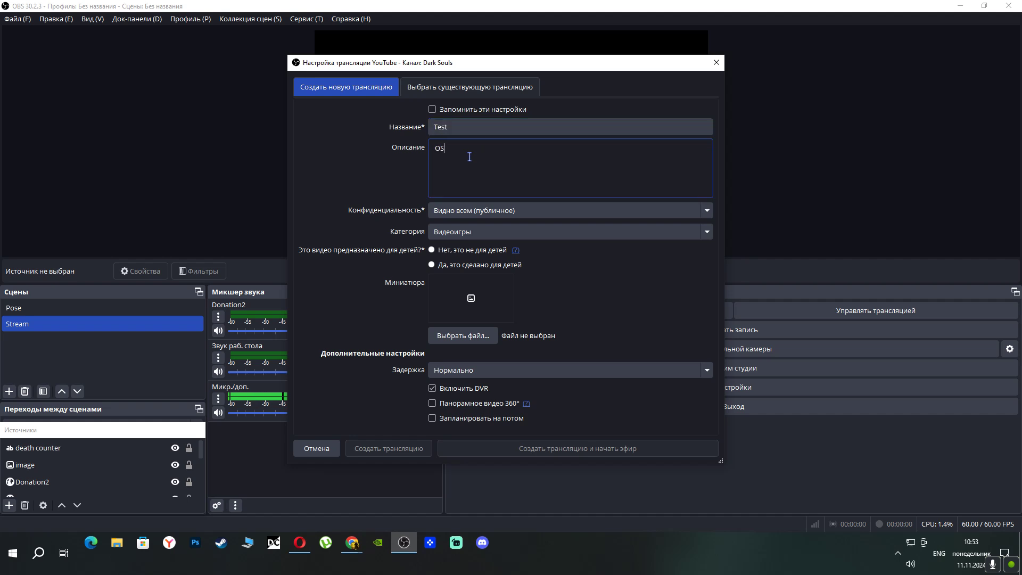
pyautogui.click(432, 250)
# Choose "Dark Souls (2)" from the desktop's drawing folder as the new broadcast's thumbnail
pyautogui.click(475, 305)
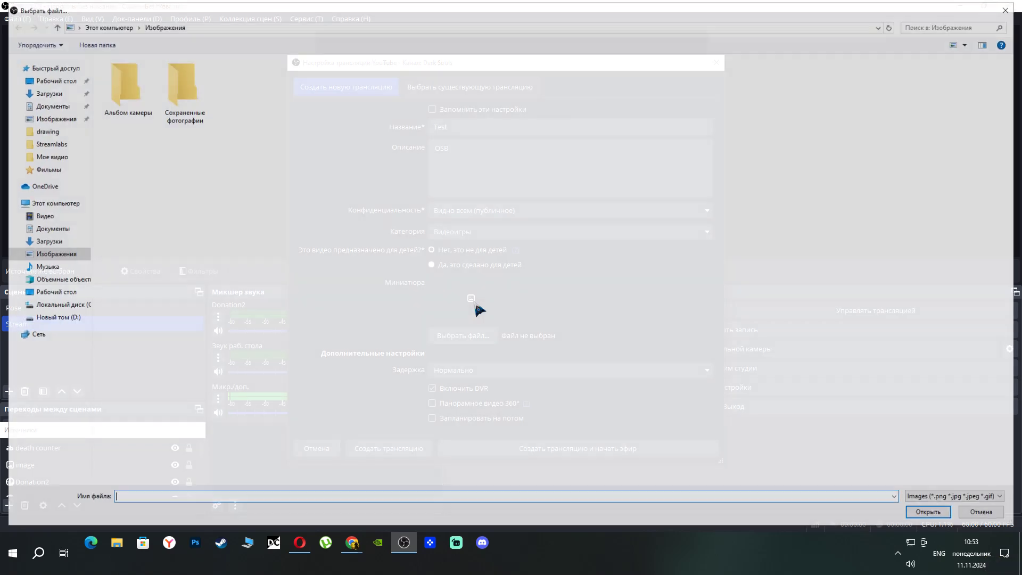
pyautogui.click(69, 293)
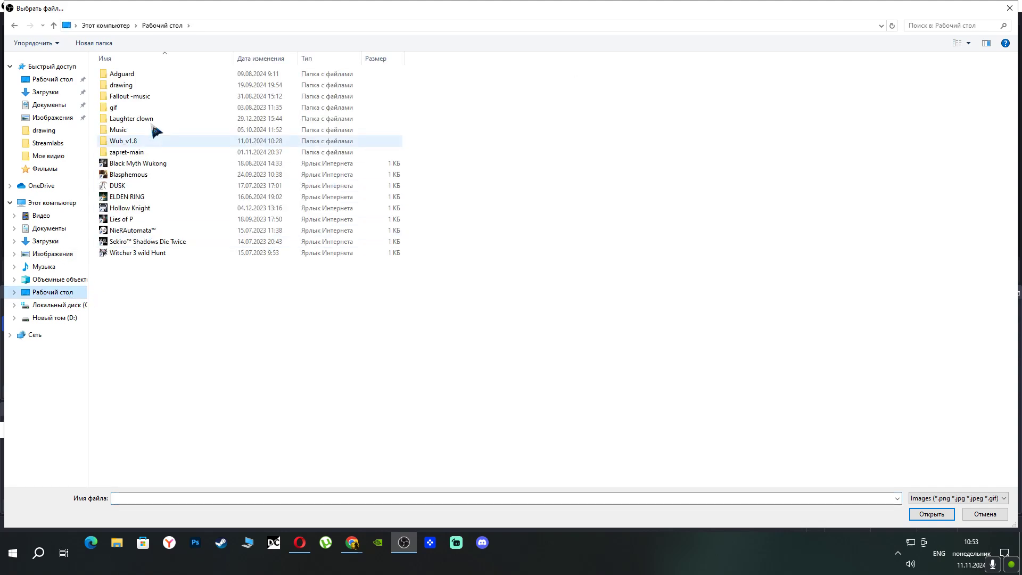
pyautogui.doubleClick(165, 87)
pyautogui.click(693, 165)
pyautogui.click(931, 513)
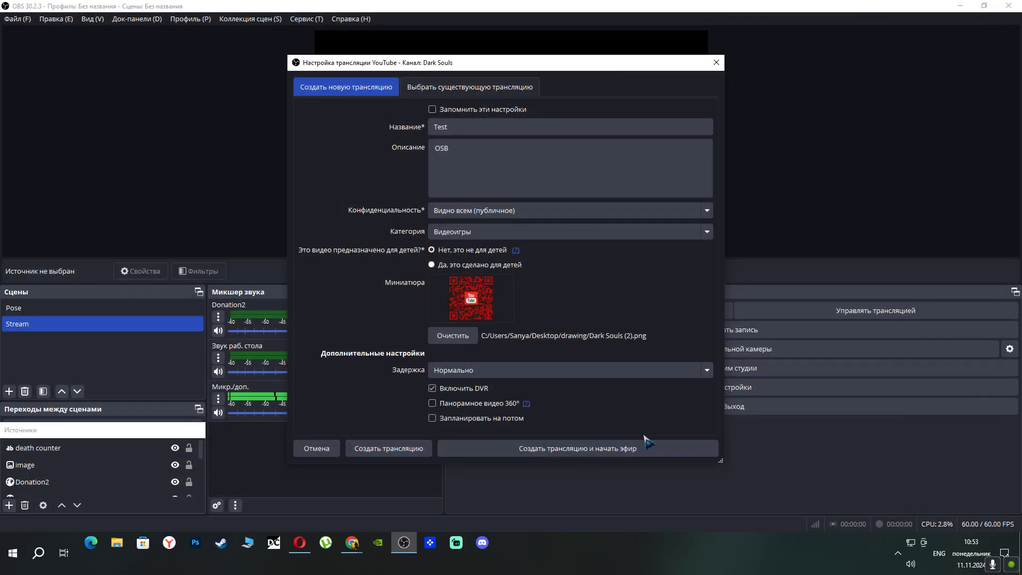
# Try twice to start the "Test" broadcast described "OSB", dismiss the errors and cancel its setup
pyautogui.click(616, 449)
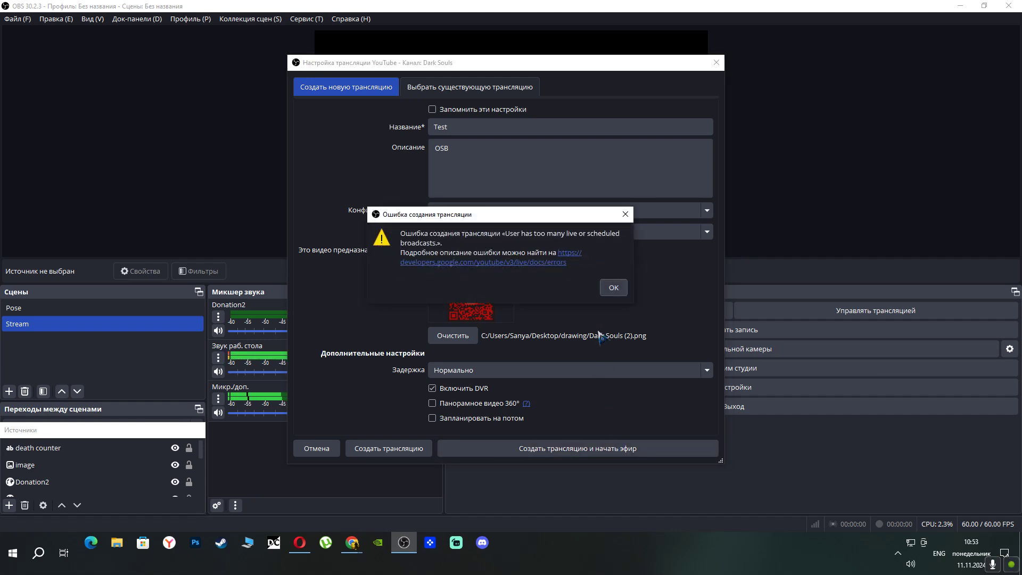
pyautogui.click(612, 288)
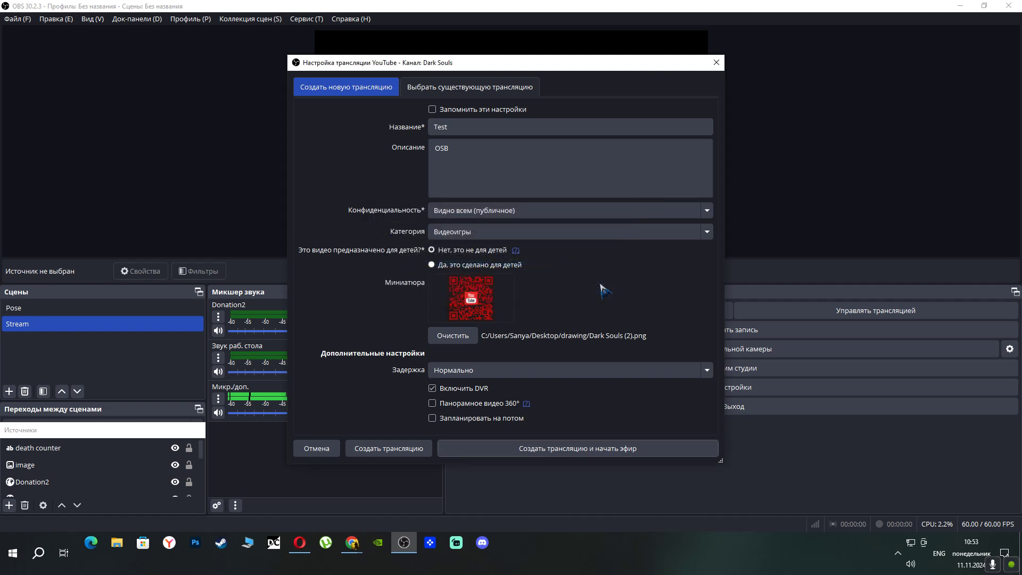
pyautogui.click(552, 454)
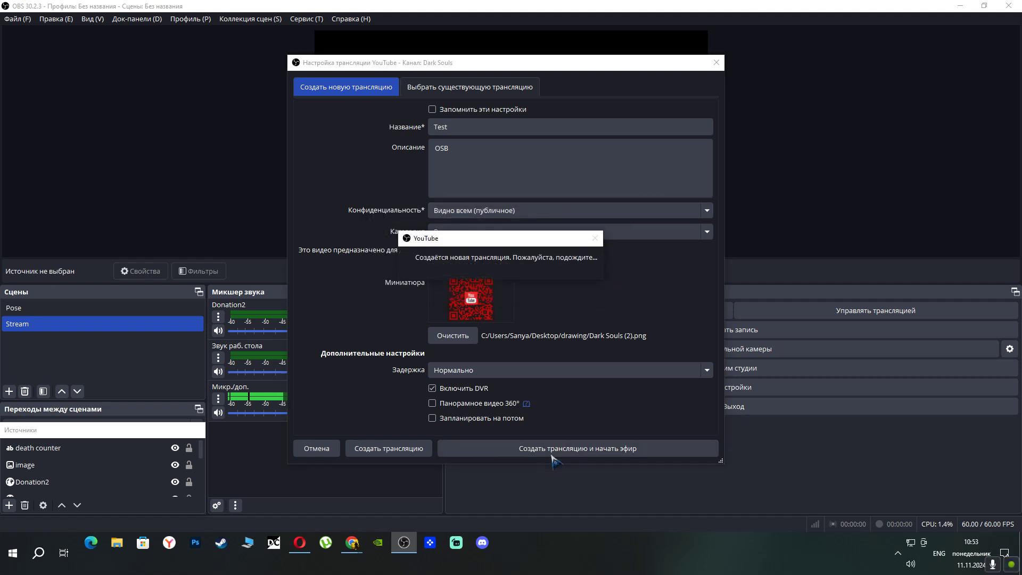
pyautogui.click(612, 288)
pyautogui.click(478, 163)
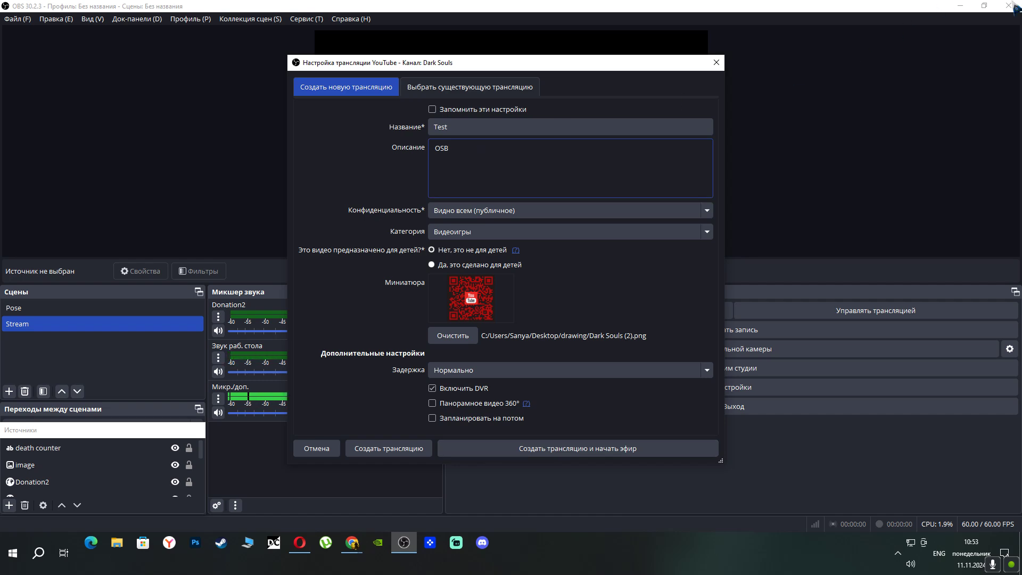
pyautogui.press('Escape')
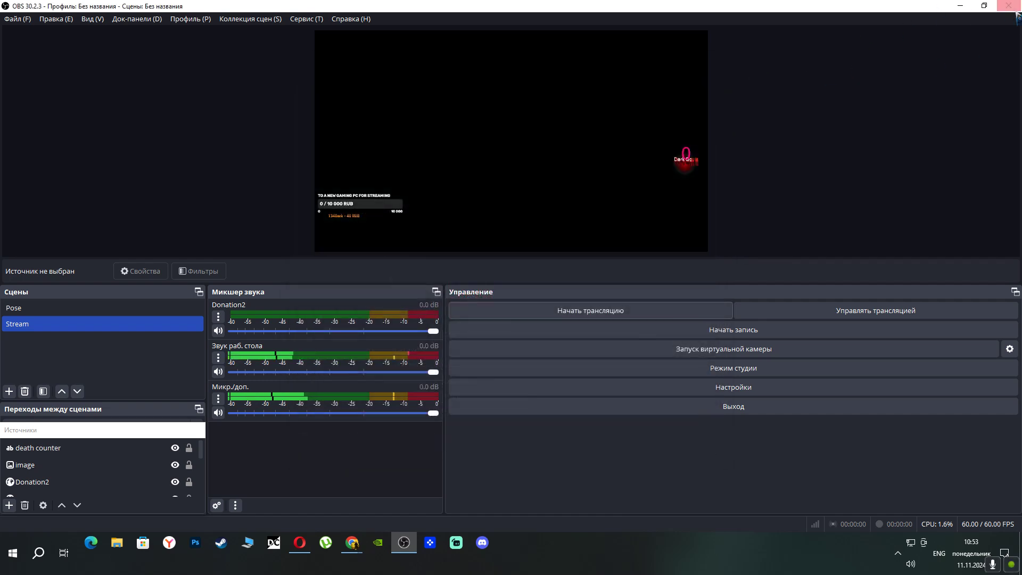
# Close OBS Studio and Chrome's New Tab window, and check the video upload in Chrome's YouTube Studio window
pyautogui.click(1008, 5)
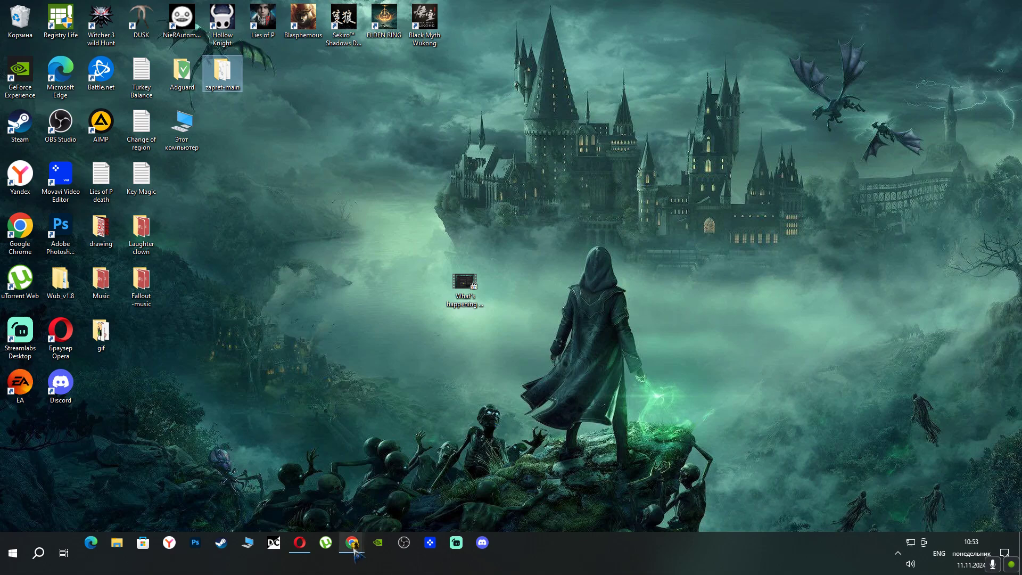
pyautogui.moveTo(354, 554)
pyautogui.click(383, 521)
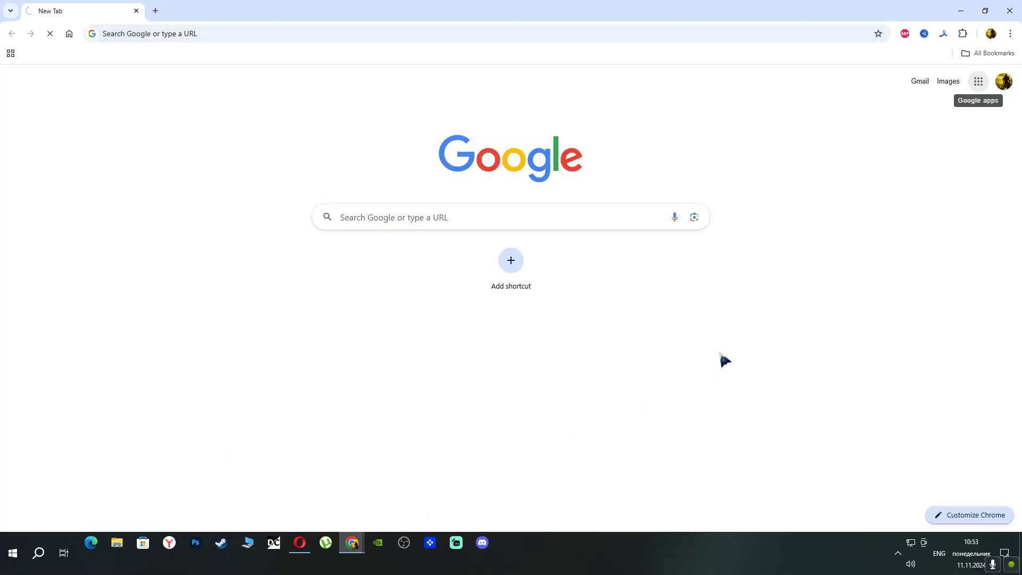
pyautogui.click(1009, 10)
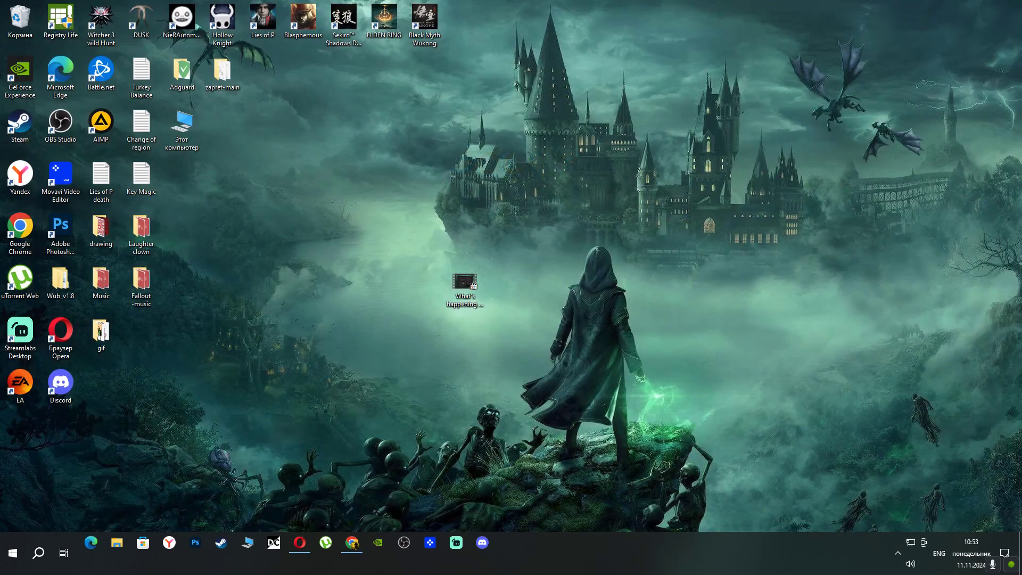
pyautogui.click(353, 550)
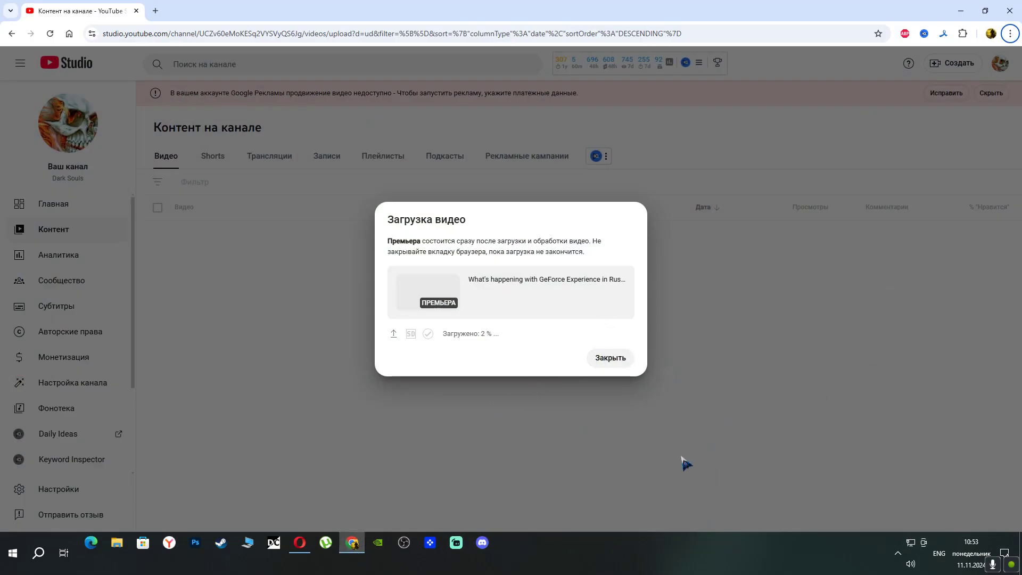
# Stop the screen recording in the GeForce Experience overlay
pyautogui.hotkey('alt', 'z')
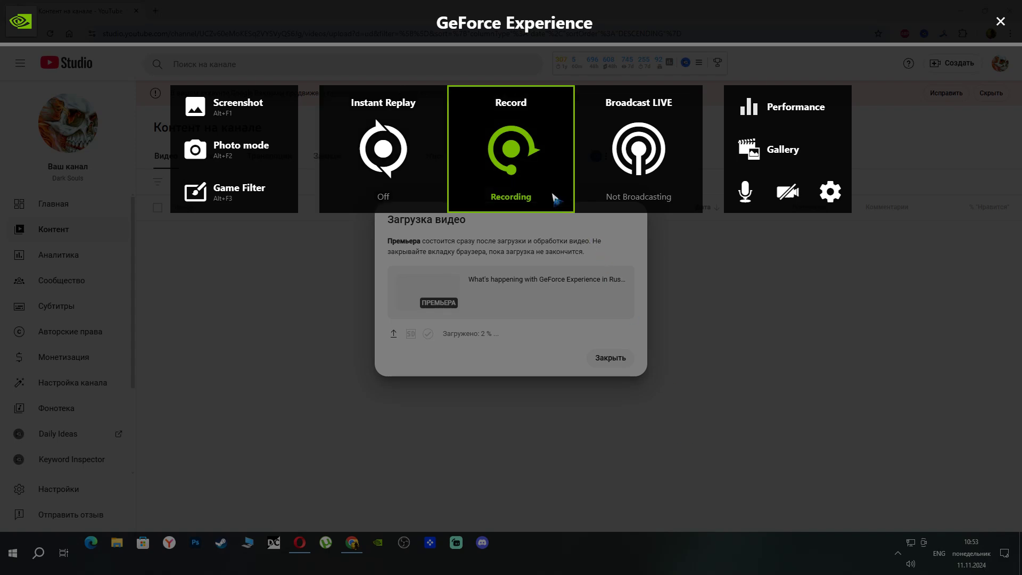
pyautogui.click(518, 207)
pyautogui.click(515, 227)
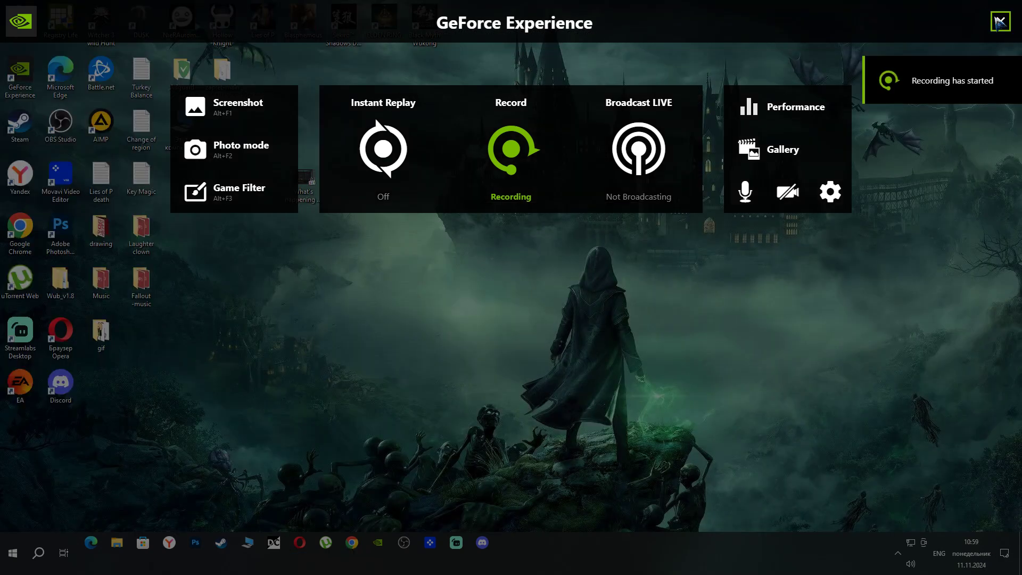
# Close the GeForce Experience overlay and open YouTube in Chrome from the Google apps
pyautogui.hotkey('alt', 'z')
pyautogui.click(352, 543)
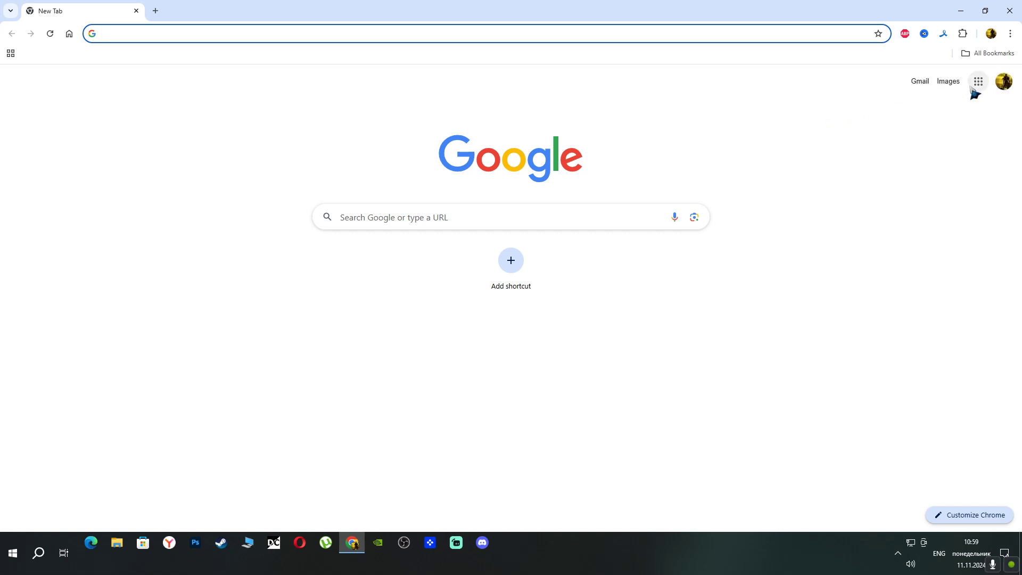
pyautogui.click(977, 83)
pyautogui.click(921, 137)
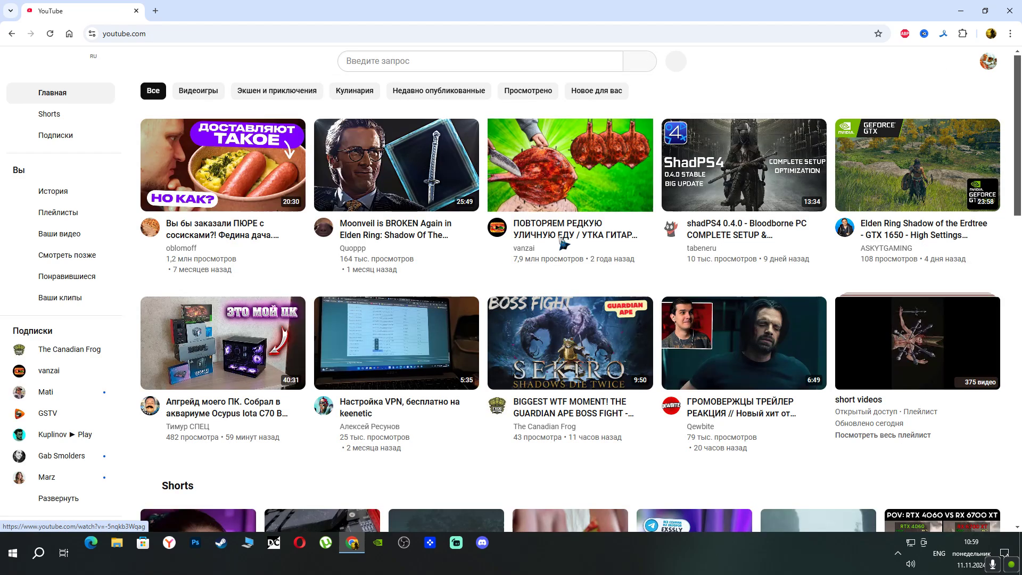
# Browse the YouTube home feed and Shorts thumbnails, and open the video "Апгрейд моего ПК"
pyautogui.scroll(-4, 352, 391)
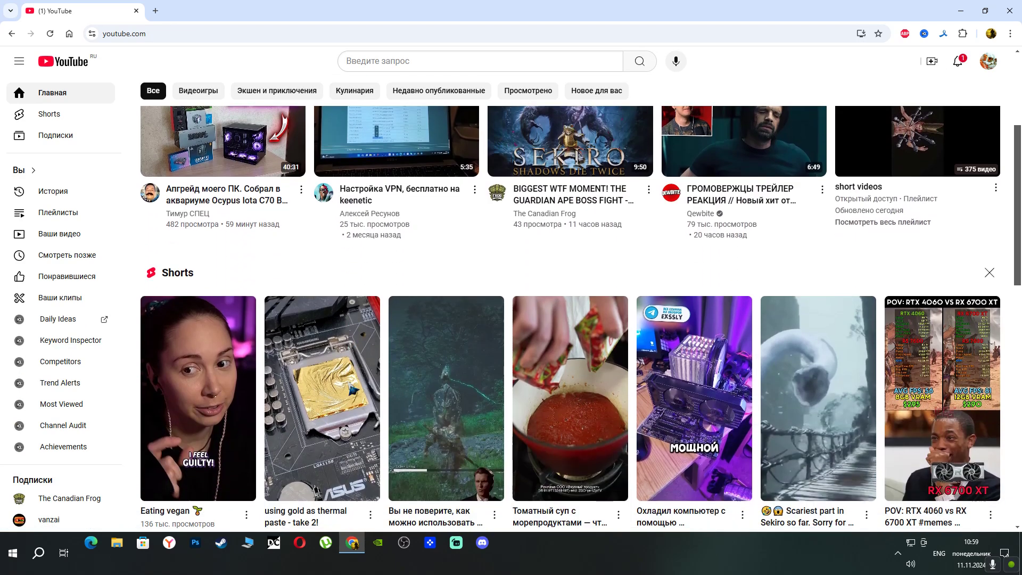
pyautogui.scroll(-3, 352, 391)
pyautogui.scroll(3, 351, 390)
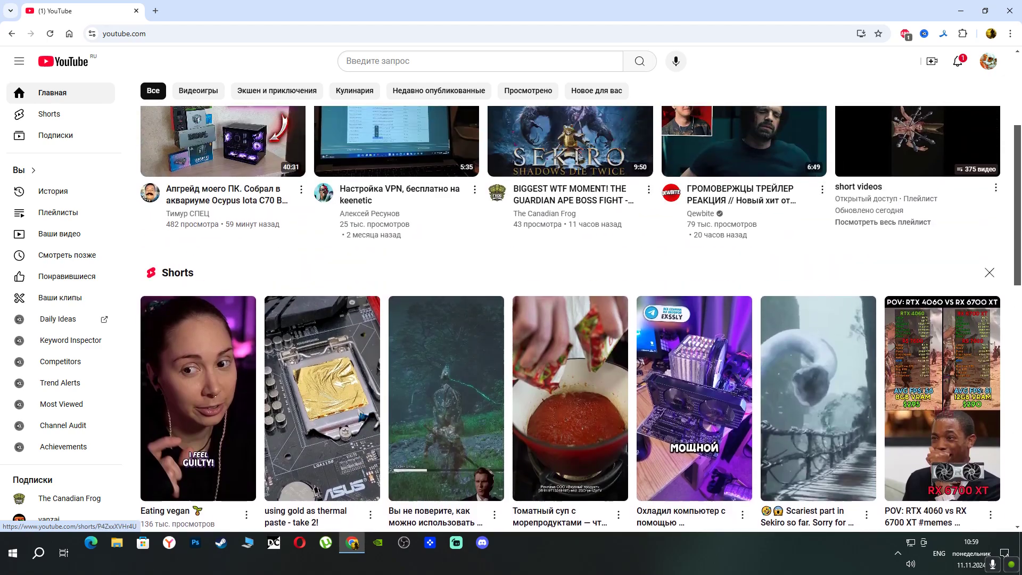
pyautogui.scroll(3, 352, 390)
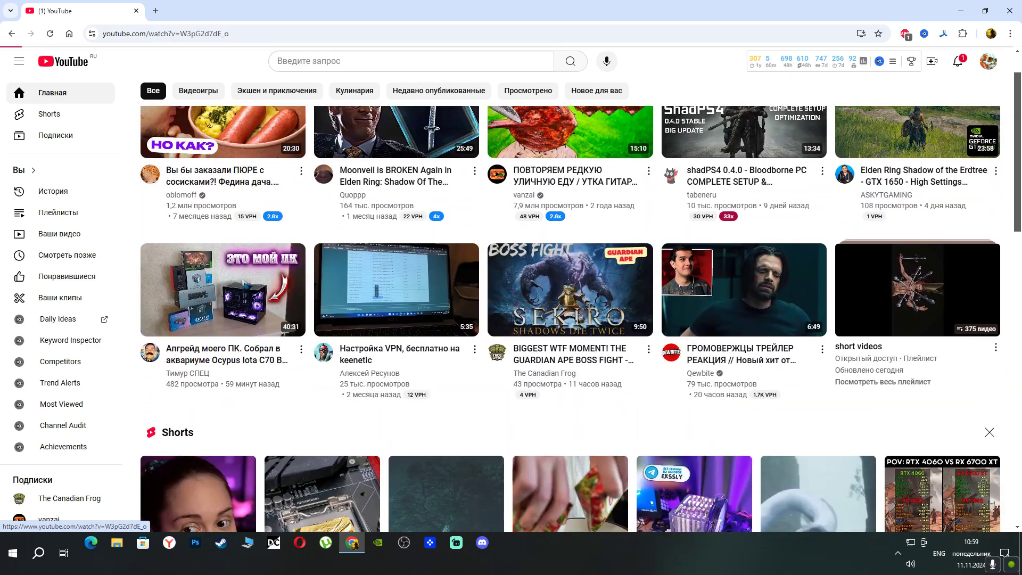
pyautogui.click(243, 282)
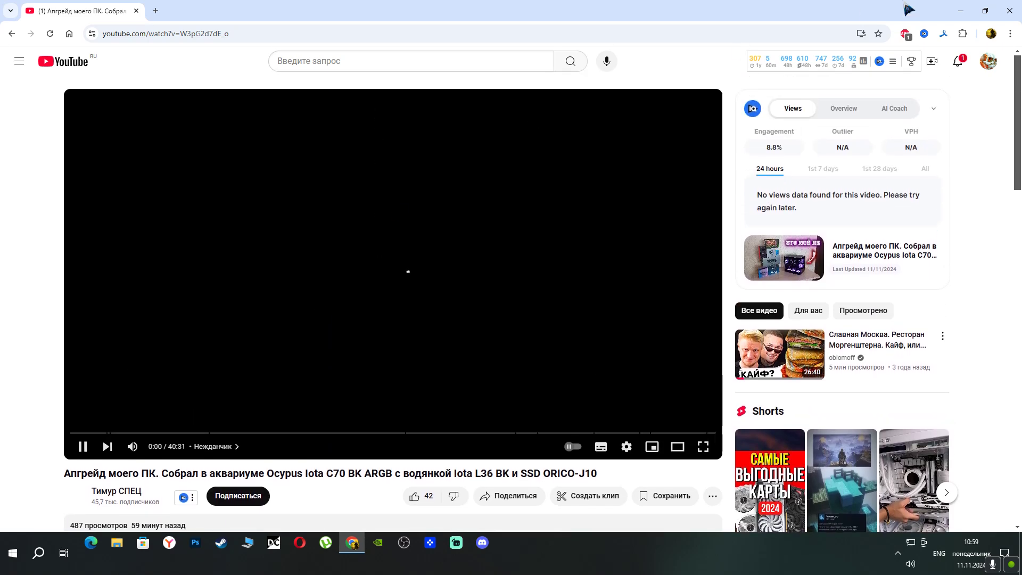
# Minimize Chrome, run "preset_russia Yotube and Discord" from the desktop's zapret-main folder and close the folder
pyautogui.click(958, 13)
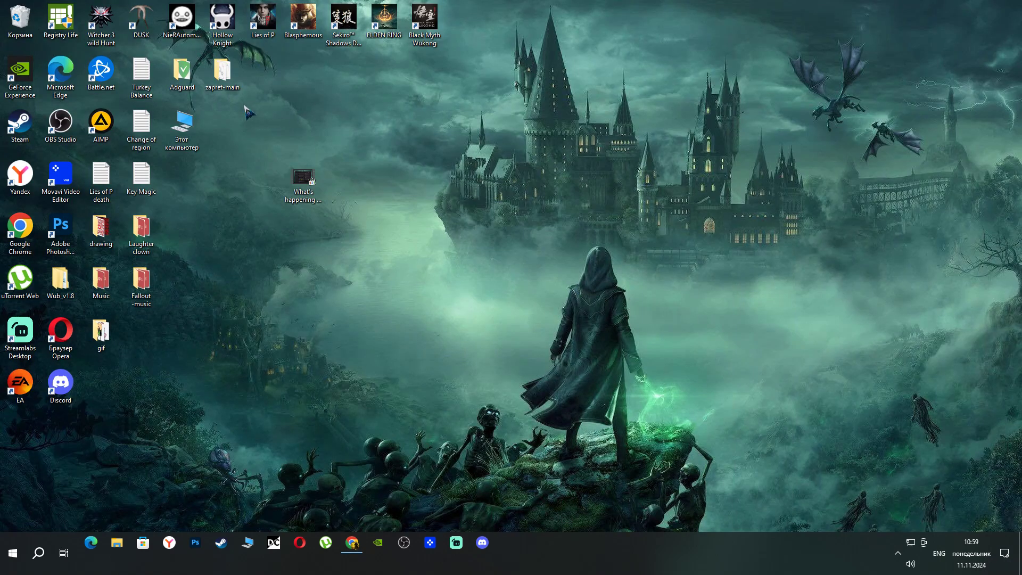
pyautogui.doubleClick(222, 72)
pyautogui.doubleClick(377, 298)
pyautogui.click(456, 358)
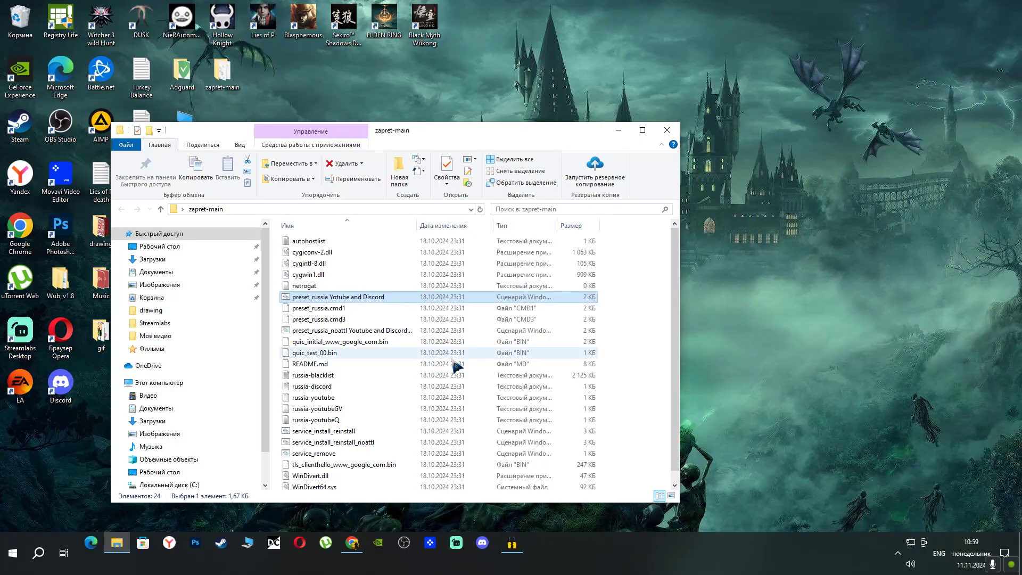
pyautogui.click(666, 130)
# Return to Chrome, check the video's playback on the page and in full screen, and close Chrome
pyautogui.click(358, 540)
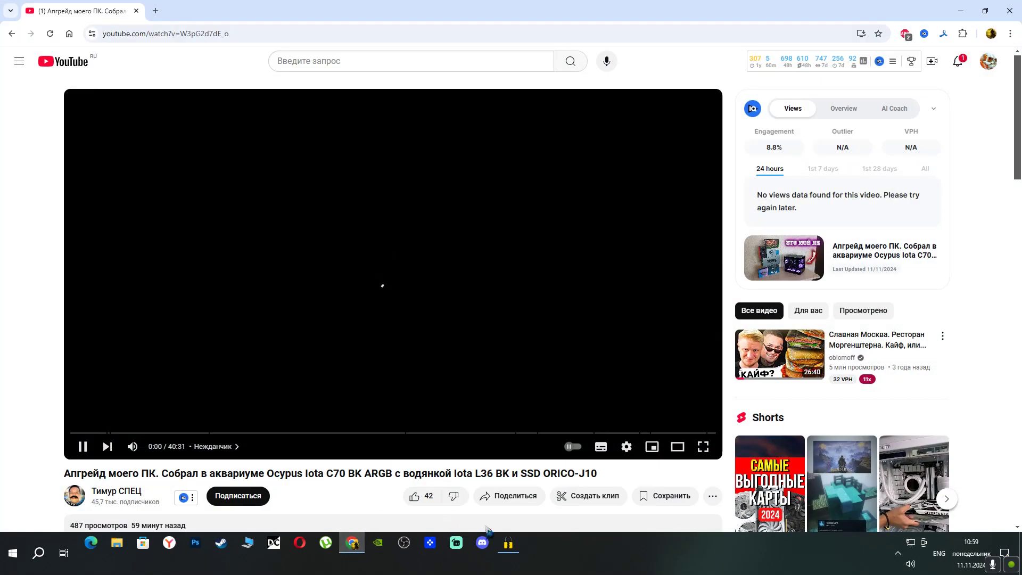
pyautogui.scroll(-2, 345, 384)
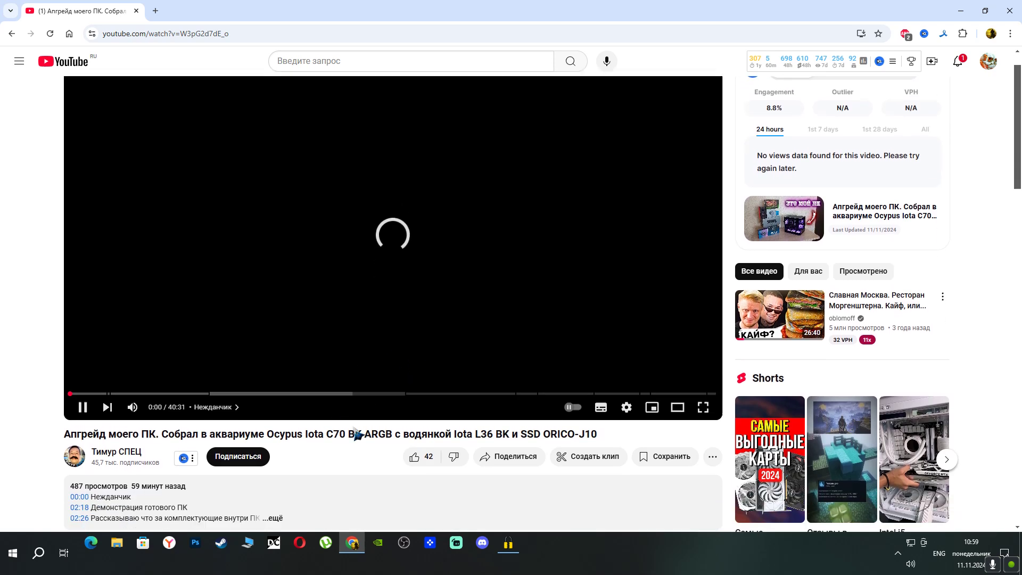
pyautogui.scroll(2, 357, 281)
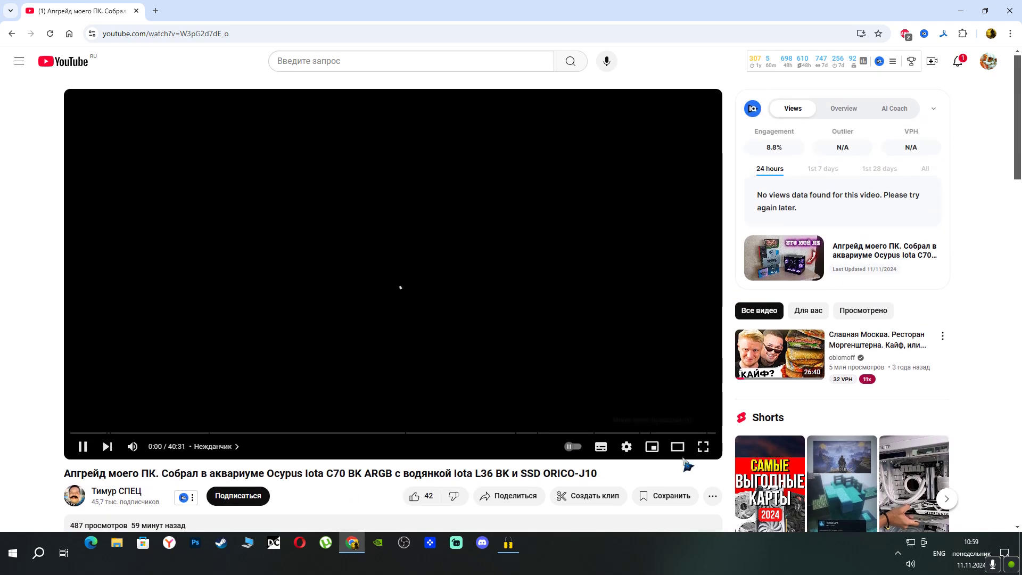
pyautogui.click(702, 447)
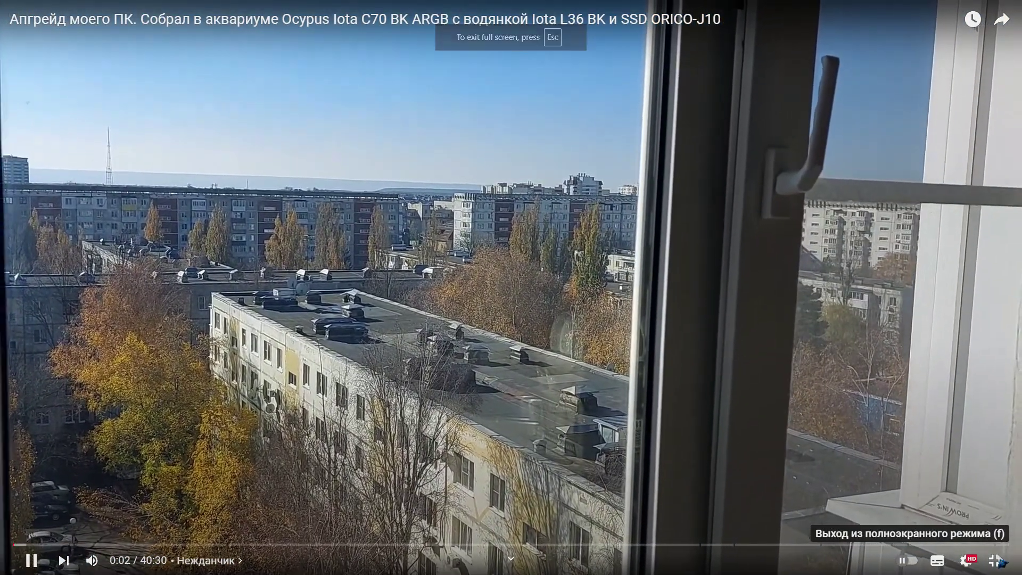
pyautogui.click(997, 561)
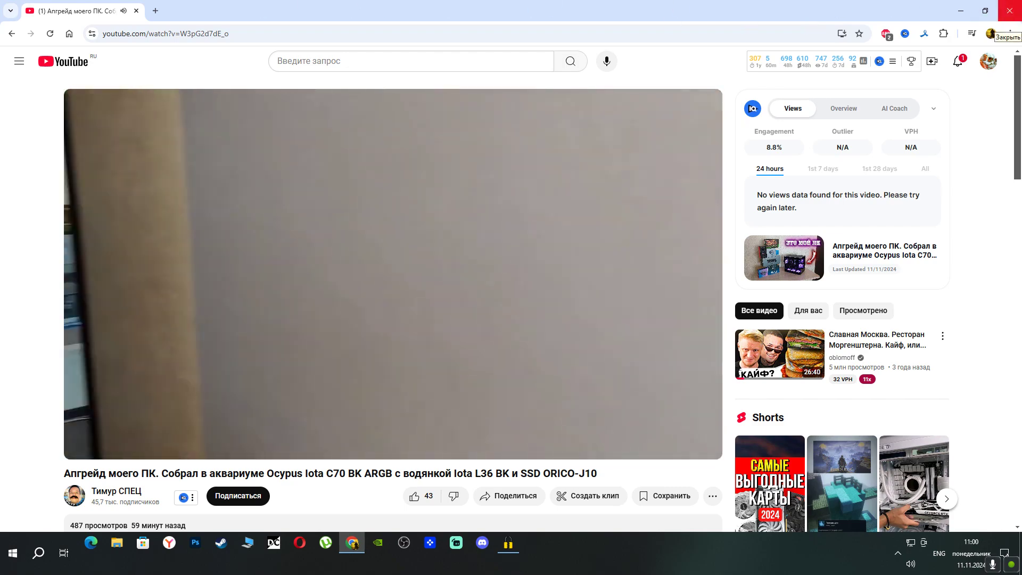
pyautogui.click(1006, 12)
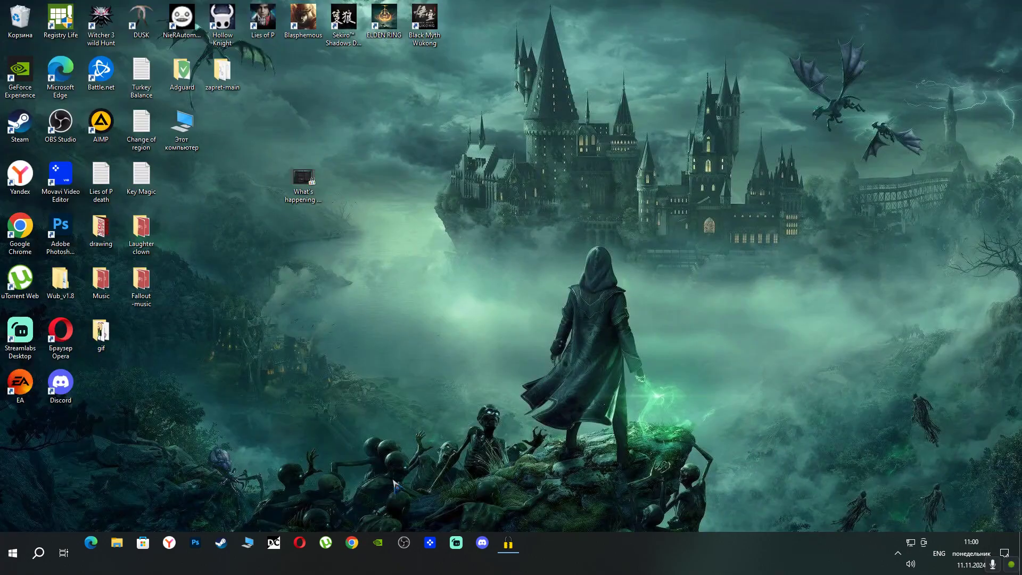
# Open OBS Studio and set up a new YouTube broadcast titled "TEst", described "OBS" and marked as not for kids
pyautogui.click(405, 544)
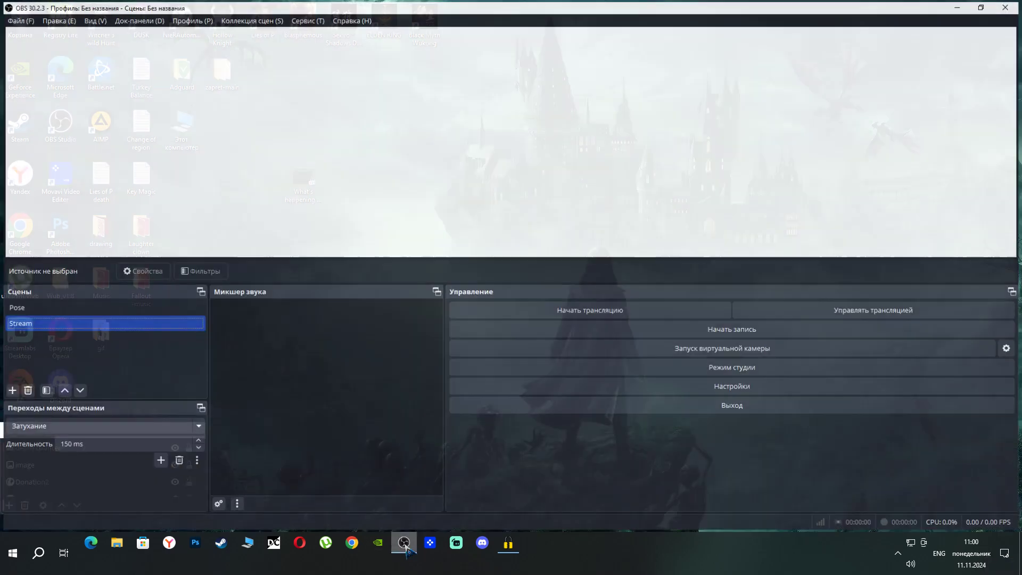
pyautogui.click(558, 314)
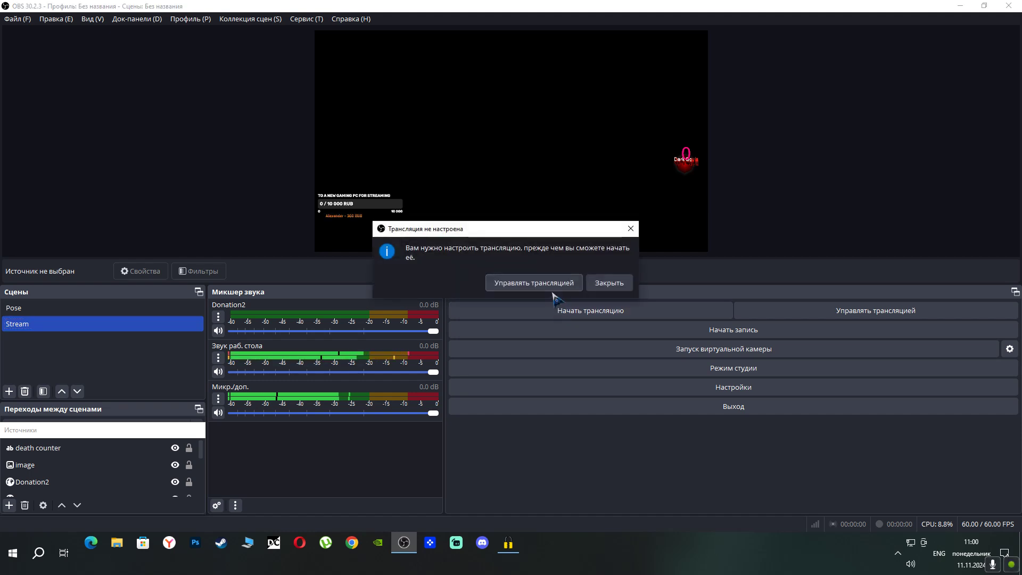
pyautogui.click(554, 285)
pyautogui.click(501, 128)
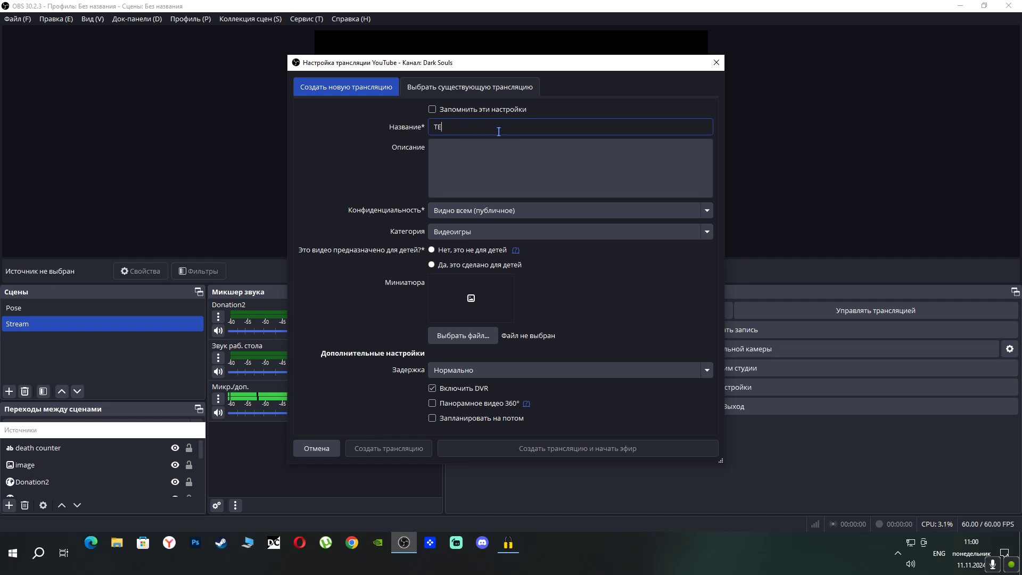
pyautogui.click(471, 169)
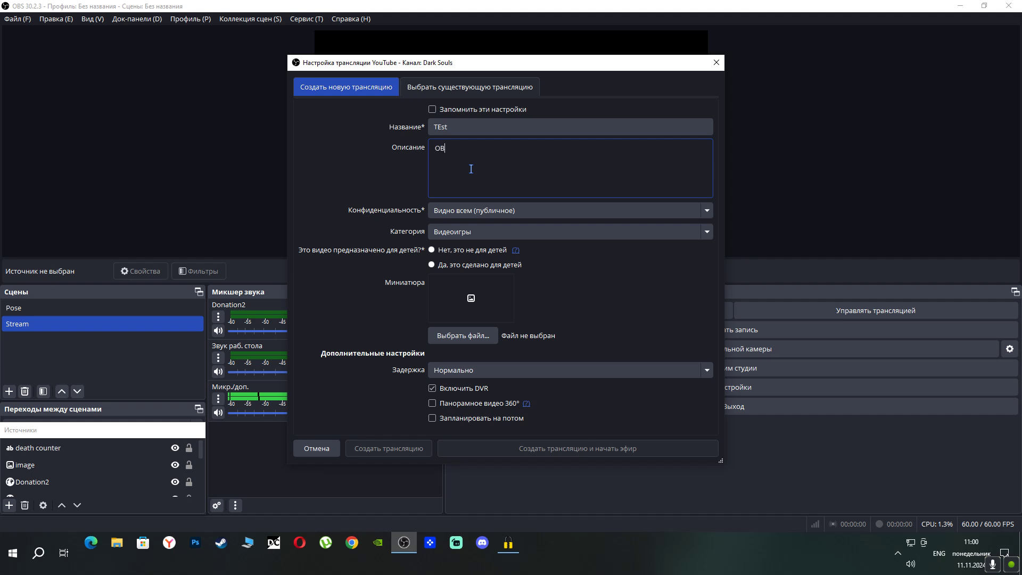
pyautogui.click(432, 251)
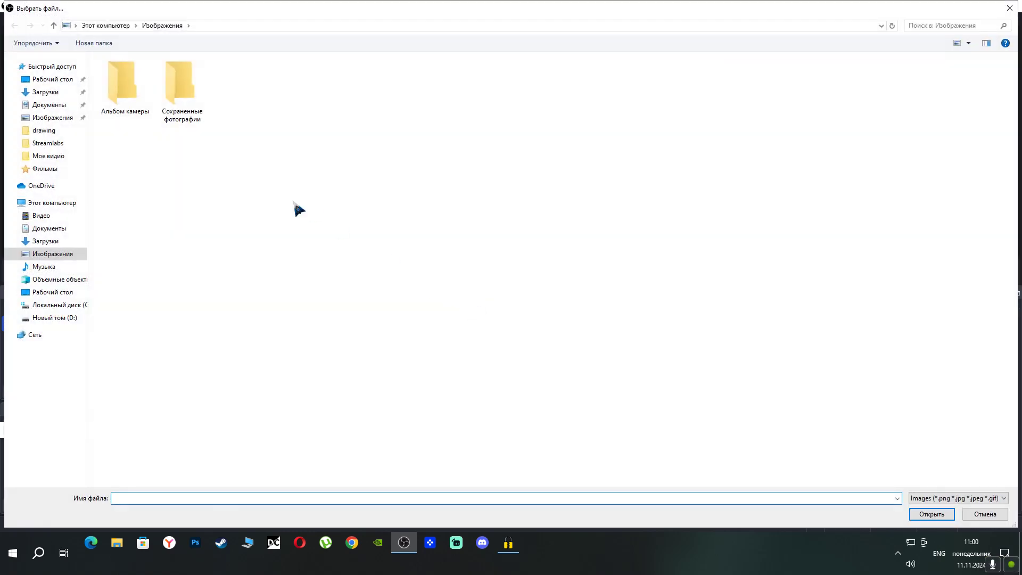
# Choose "Dark Souls (2)" from the desktop's drawing folder as the thumbnail of the "TEst" broadcast
pyautogui.click(77, 318)
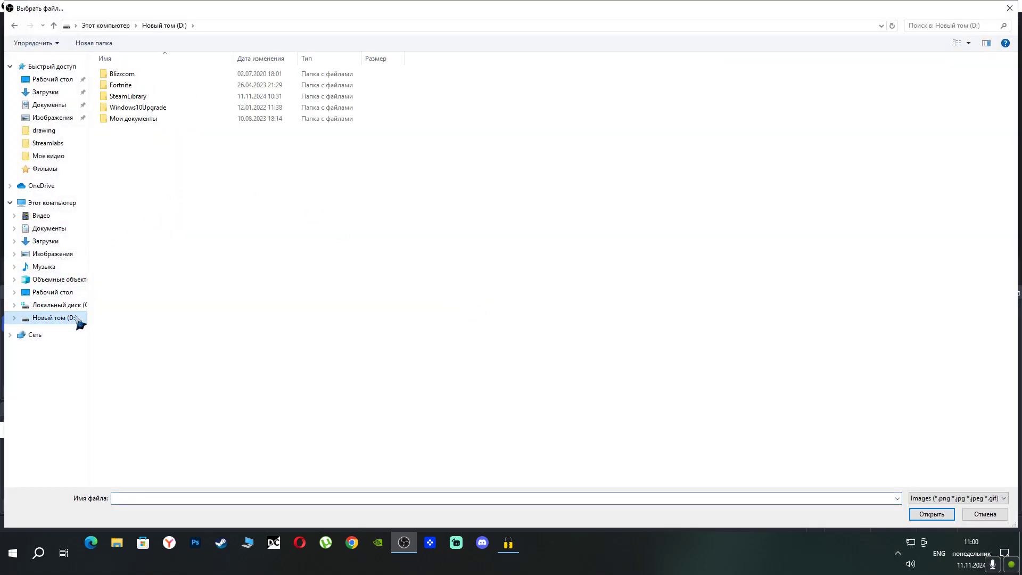
pyautogui.doubleClick(153, 120)
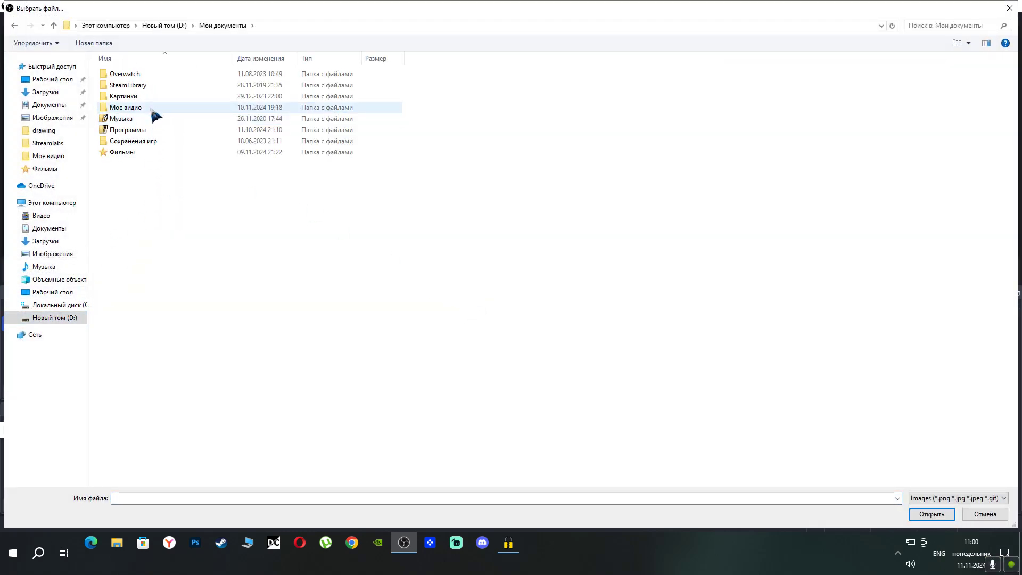
pyautogui.click(74, 293)
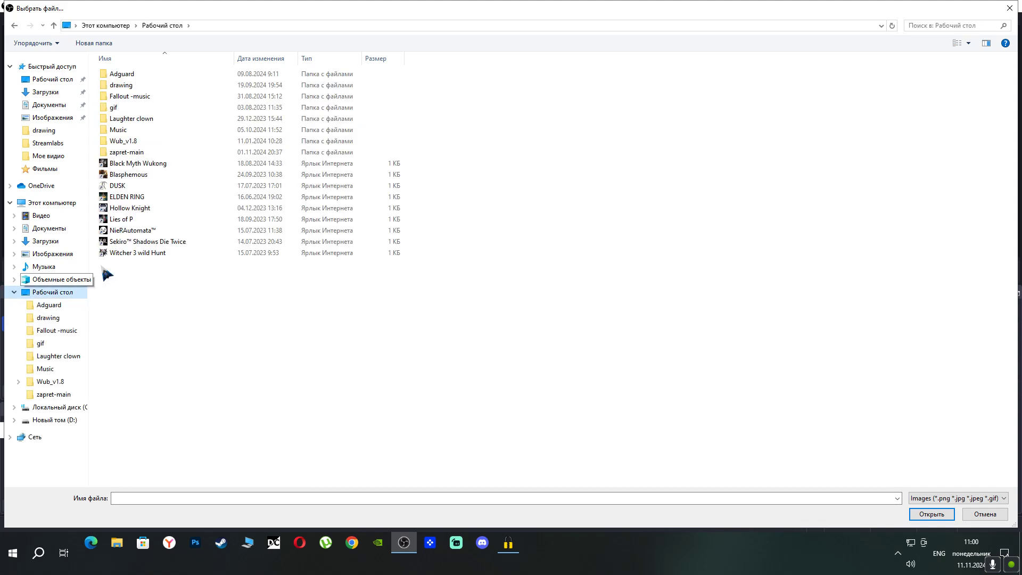
pyautogui.doubleClick(149, 86)
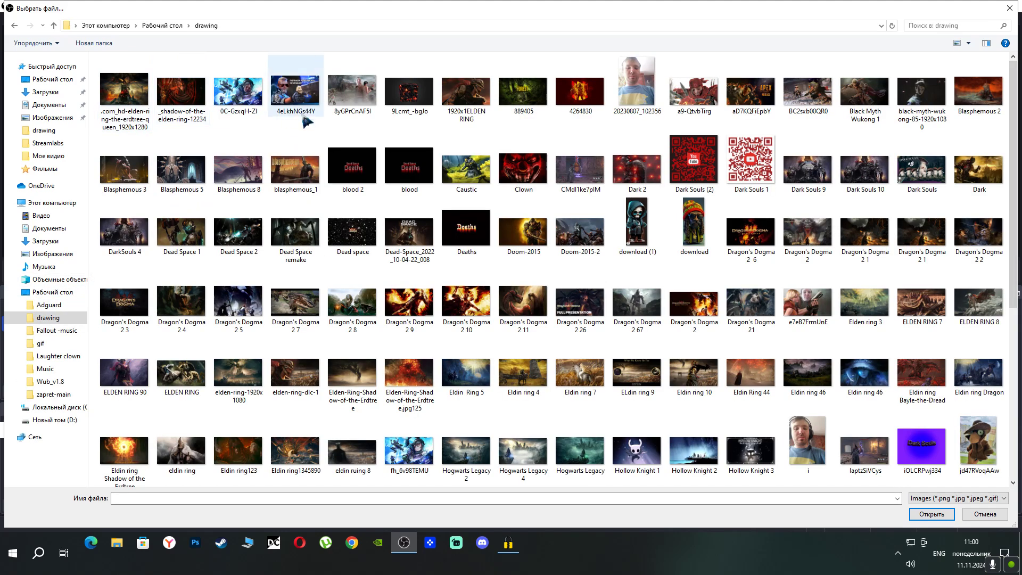
pyautogui.click(693, 162)
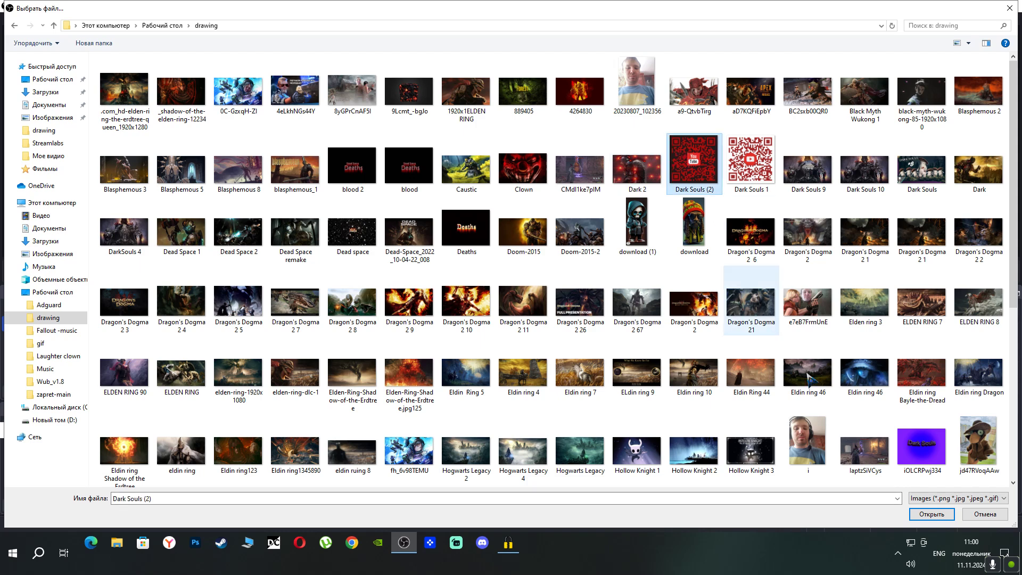
pyautogui.click(922, 511)
# Try twice to create the "TEst" broadcast and go live, dismiss the errors and close its setup
pyautogui.click(614, 455)
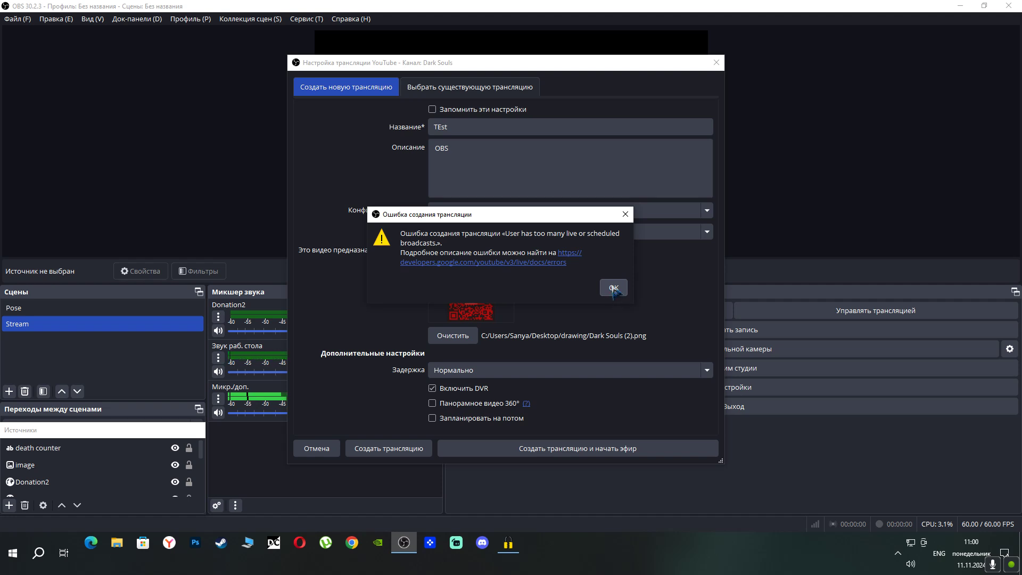
pyautogui.click(614, 289)
pyautogui.click(567, 447)
pyautogui.click(607, 291)
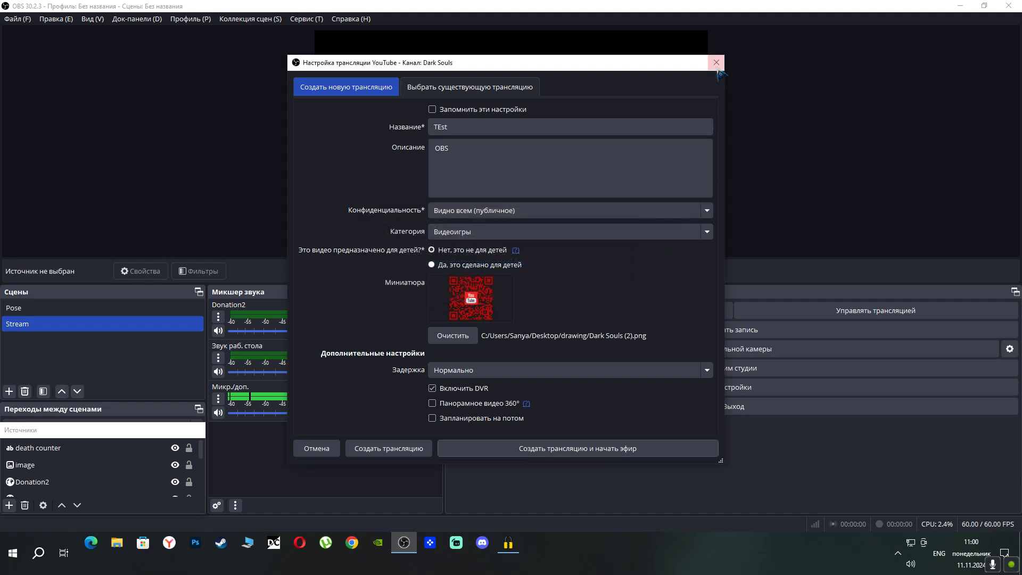
pyautogui.click(716, 62)
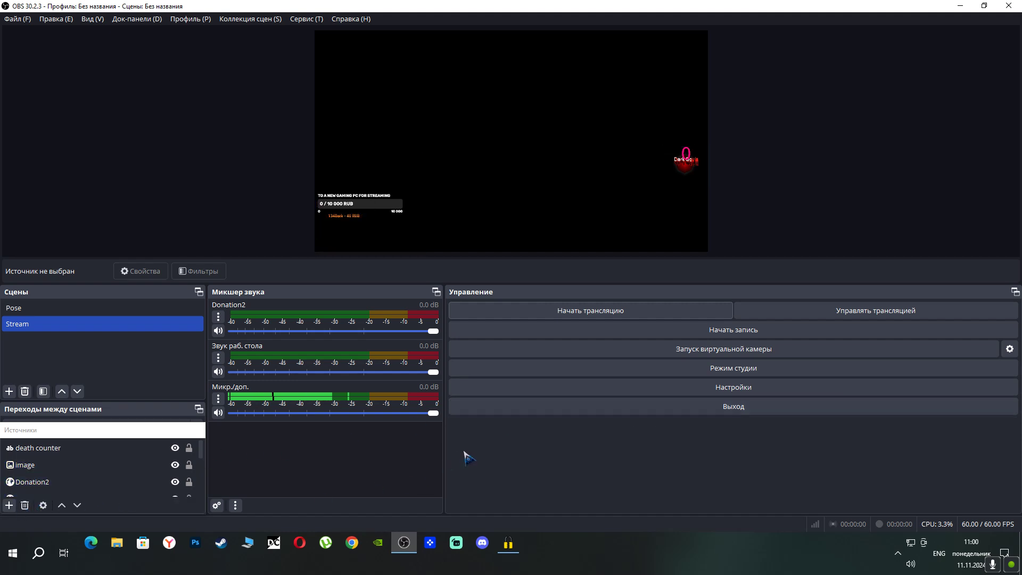
# Restart the screen recording in the GeForce Experience overlay
pyautogui.hotkey('alt', 'z')
pyautogui.click(512, 205)
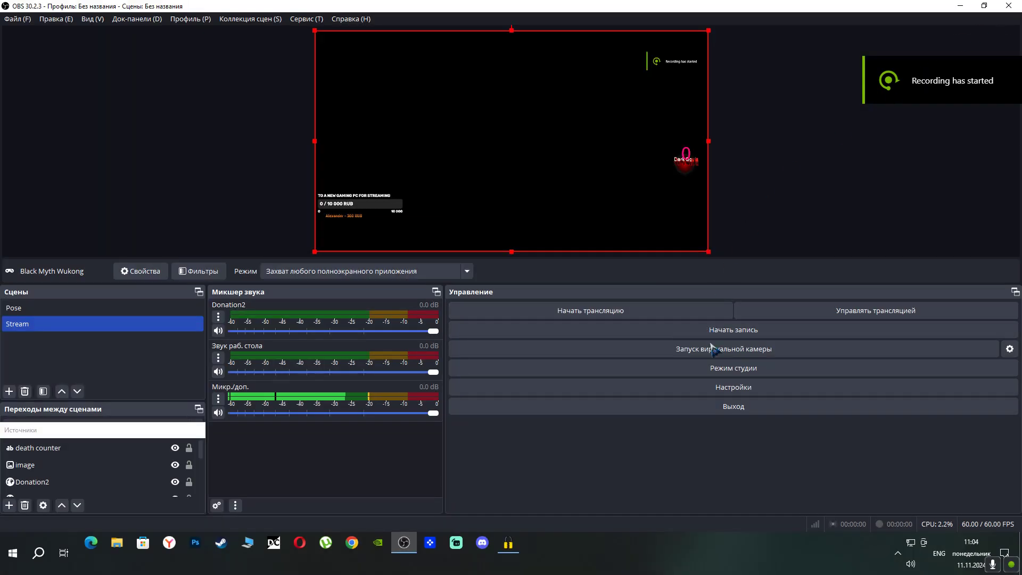
# Check the streaming service, server and linked account in the OBS settings, and close them
pyautogui.click(723, 390)
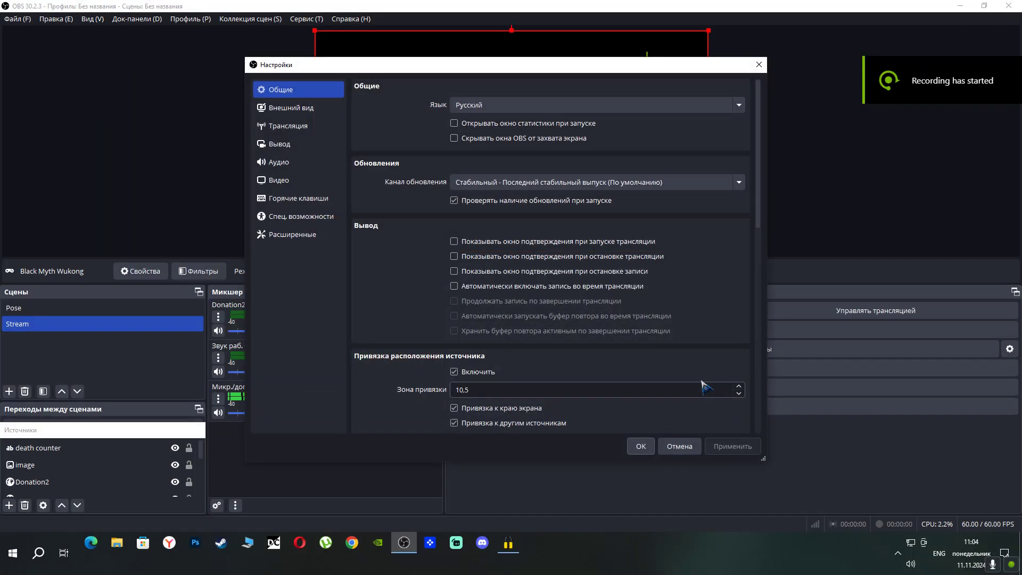
pyautogui.click(339, 132)
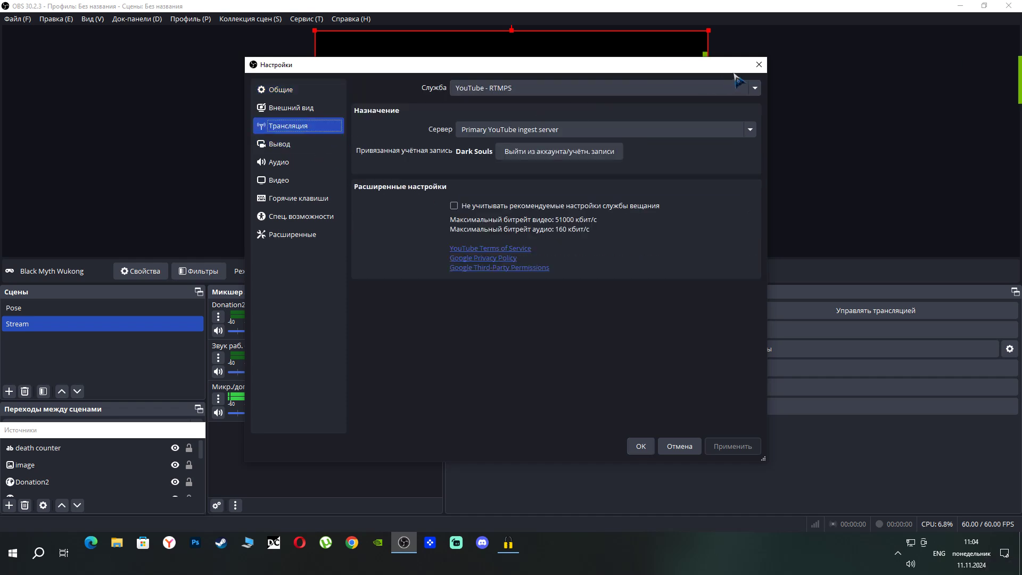
pyautogui.click(758, 65)
# Start another YouTube broadcast setup titled "TEst" with the description "OBS", marked as not for kids
pyautogui.click(588, 307)
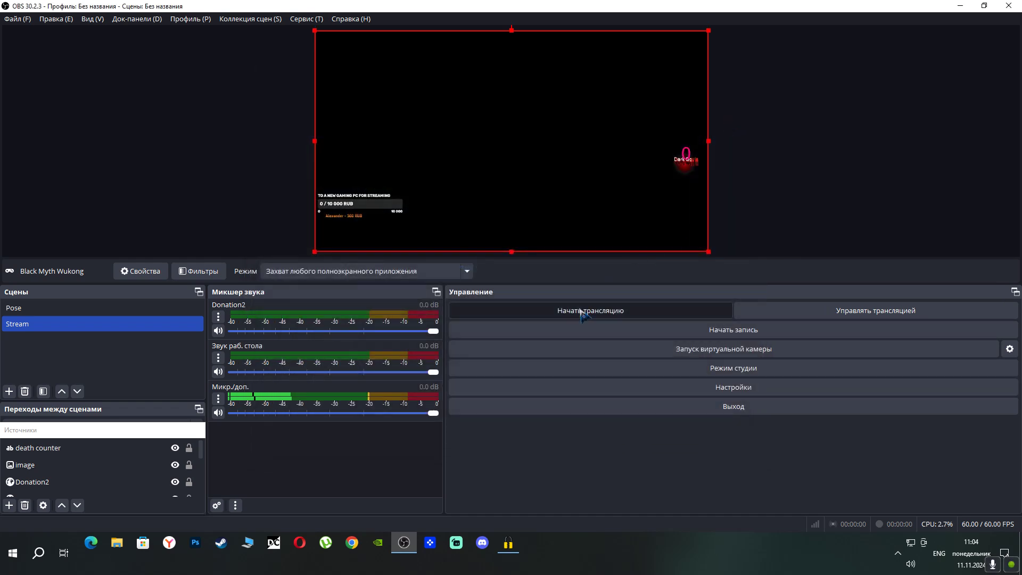
pyautogui.click(550, 292)
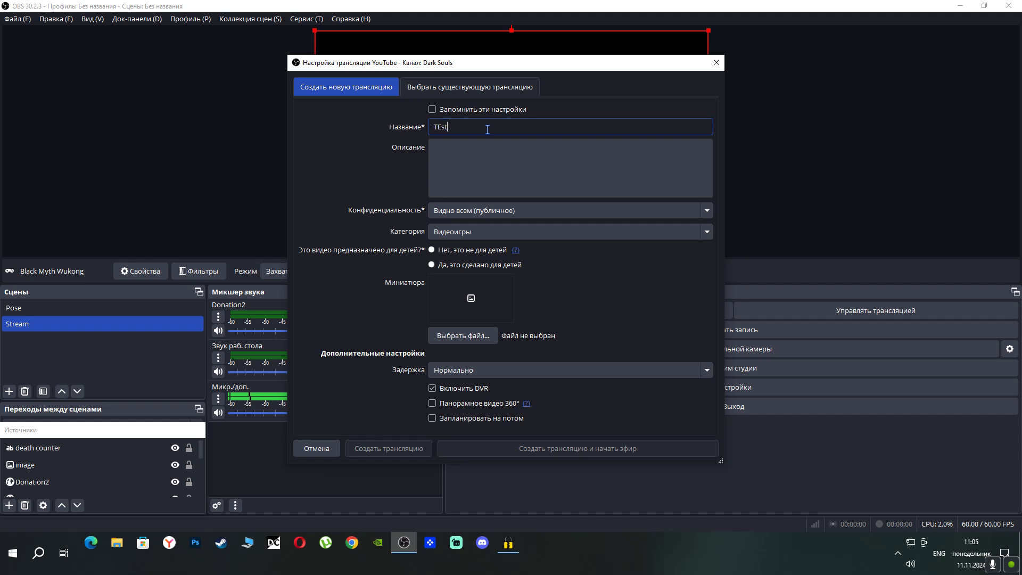
pyautogui.click(435, 151)
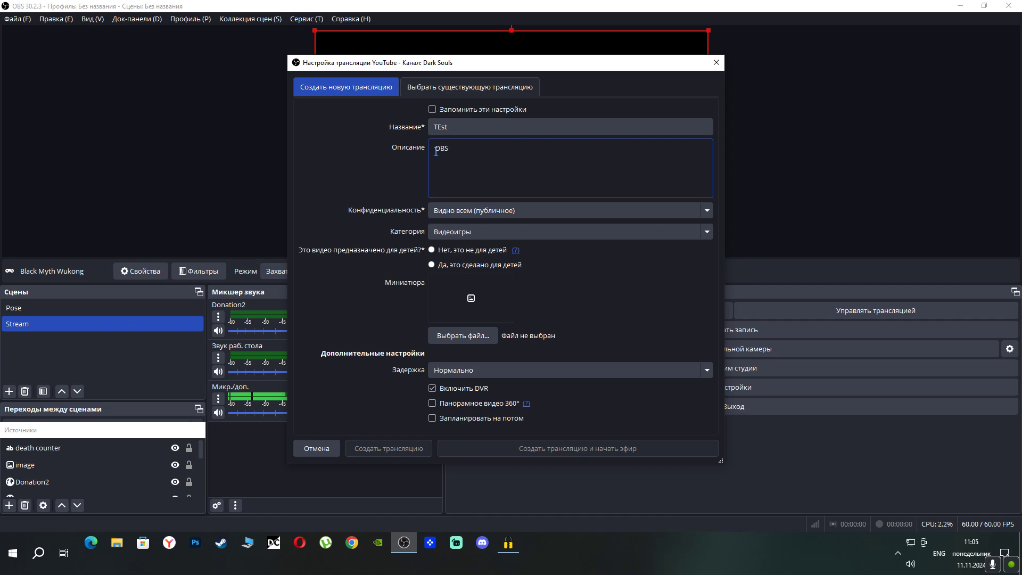
pyautogui.click(433, 251)
# Set the broadcast thumbnail to the image "Dark Souls (2)" from the desktop's drawing folder
pyautogui.click(462, 292)
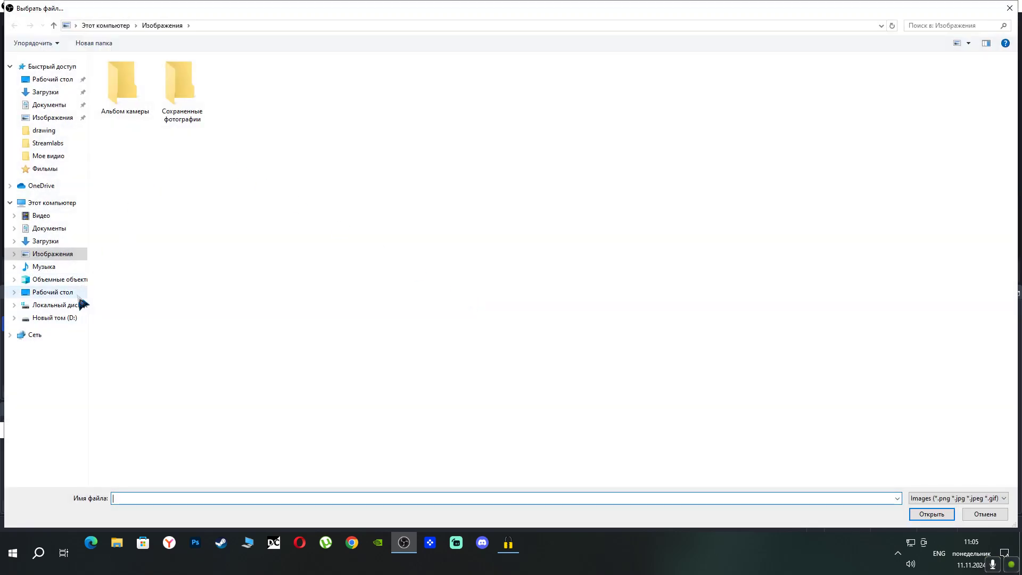
pyautogui.click(79, 318)
pyautogui.click(80, 293)
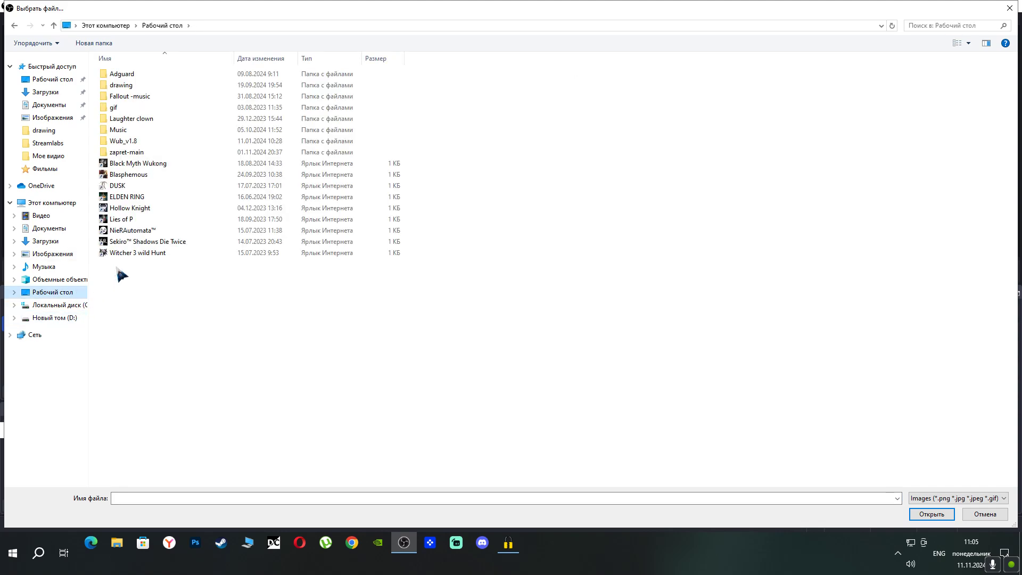
pyautogui.doubleClick(152, 85)
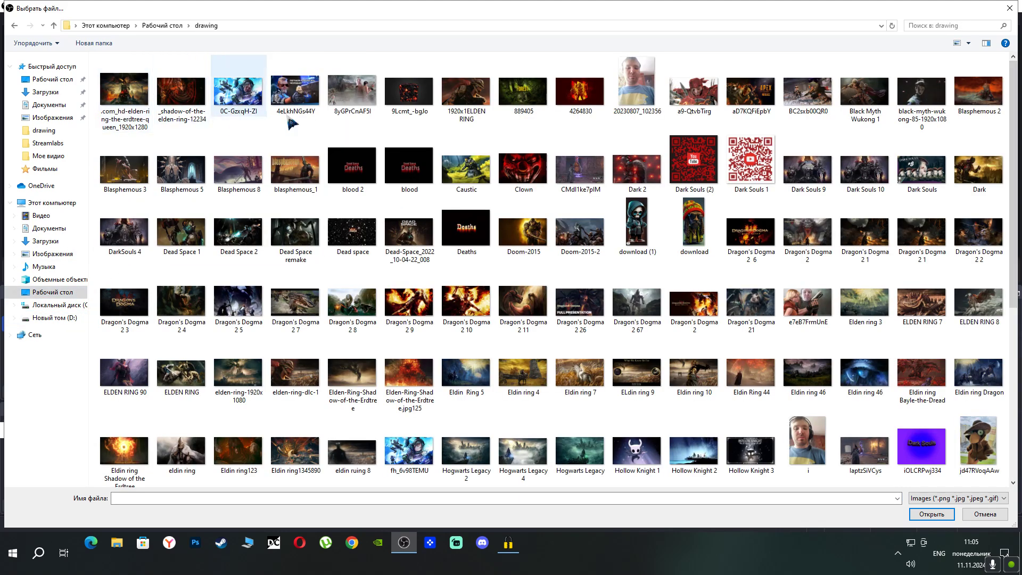
pyautogui.click(693, 160)
pyautogui.click(932, 513)
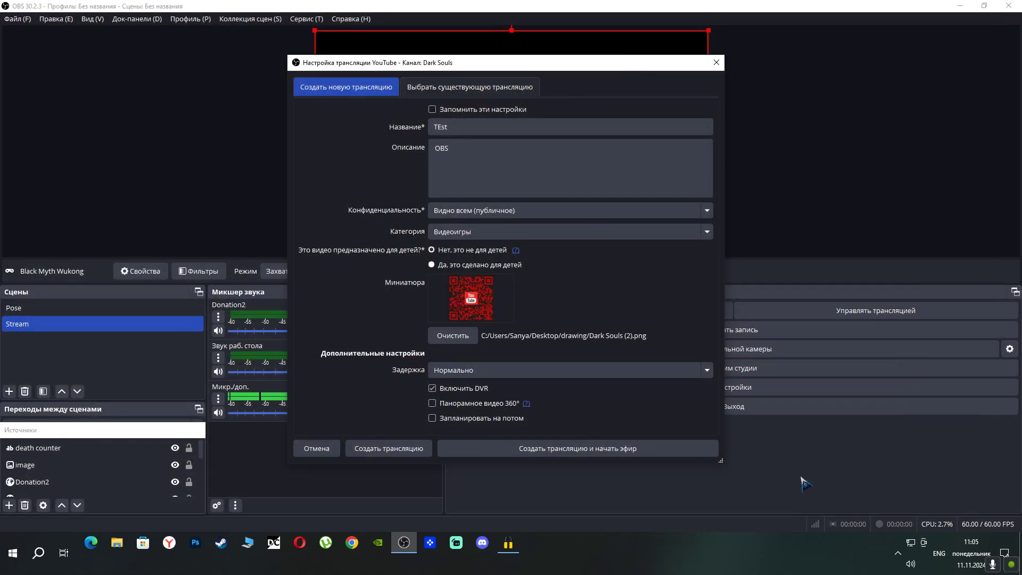
# Try twice to create the broadcast with this thumbnail and go live, dismiss the errors and close the setup
pyautogui.click(647, 461)
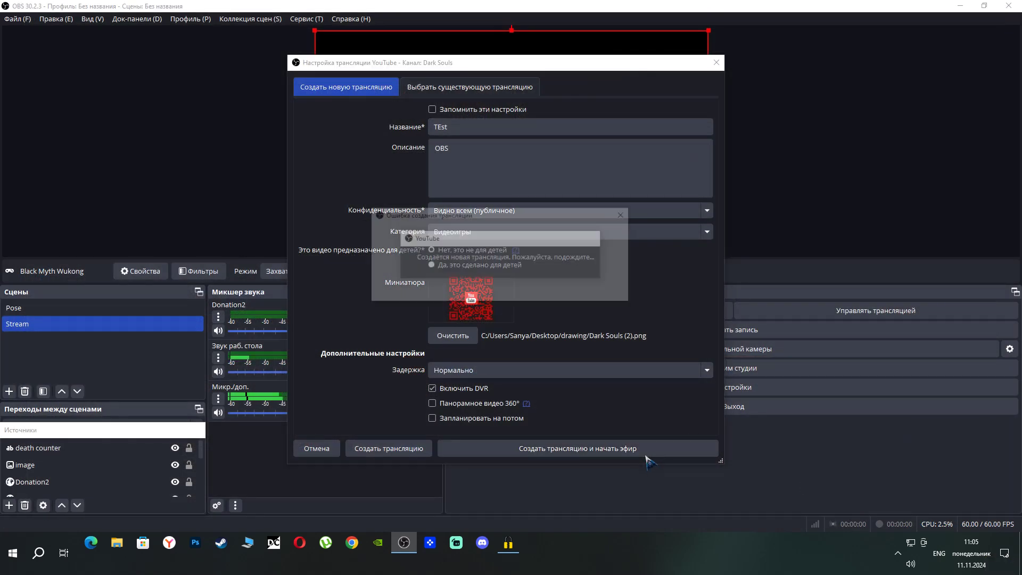
pyautogui.click(612, 287)
pyautogui.click(567, 454)
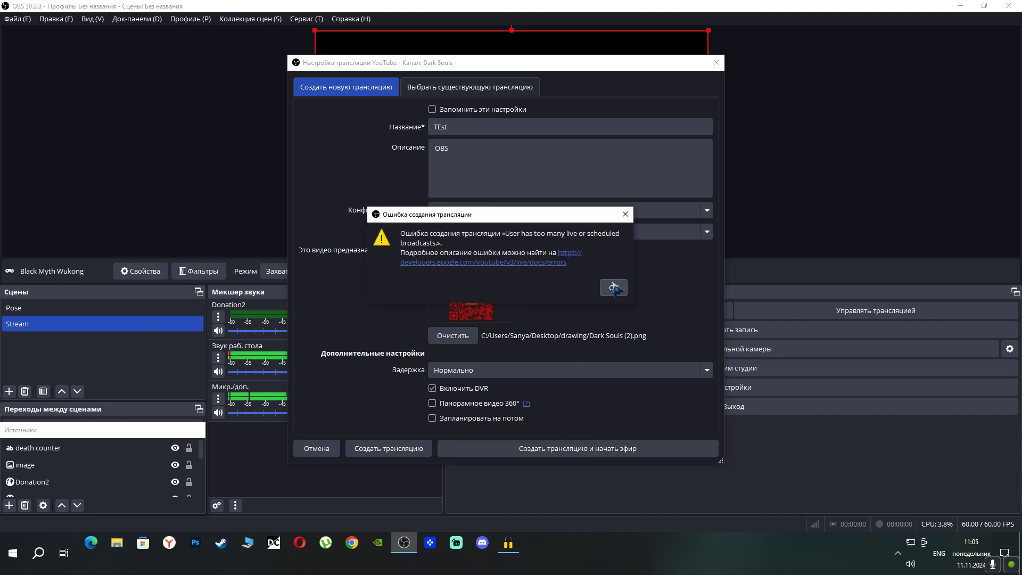
pyautogui.click(614, 288)
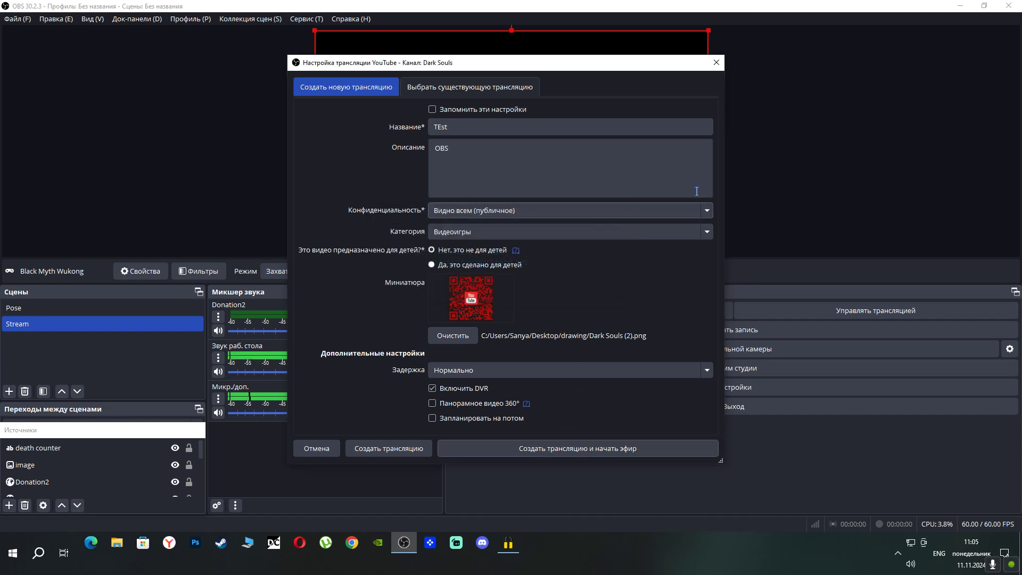
pyautogui.click(717, 63)
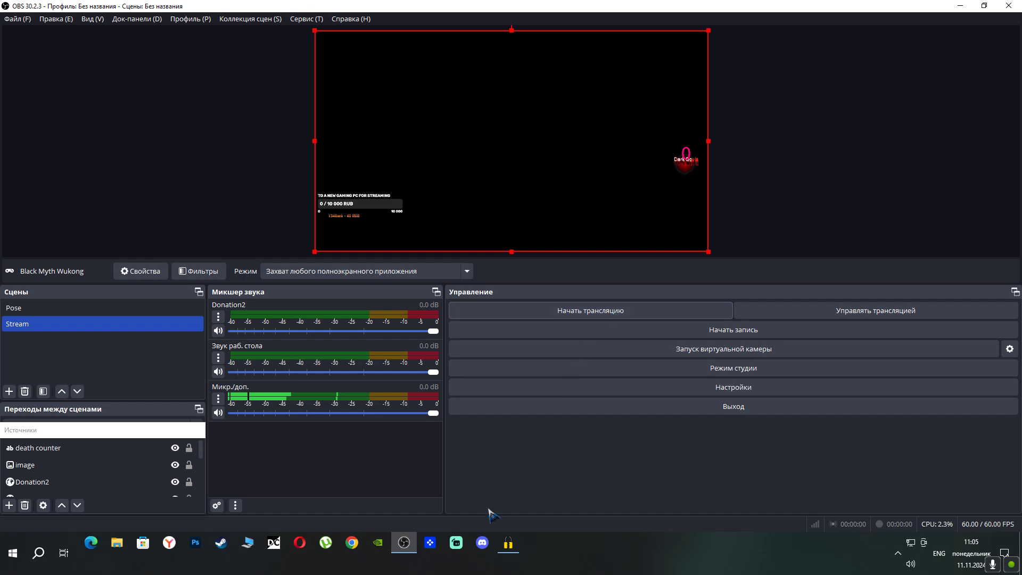
# Close the running zapret window and start a YouTube broadcast setup titled "Test" with the description "OBs", marked as not for kids
pyautogui.click(508, 542)
pyautogui.click(582, 78)
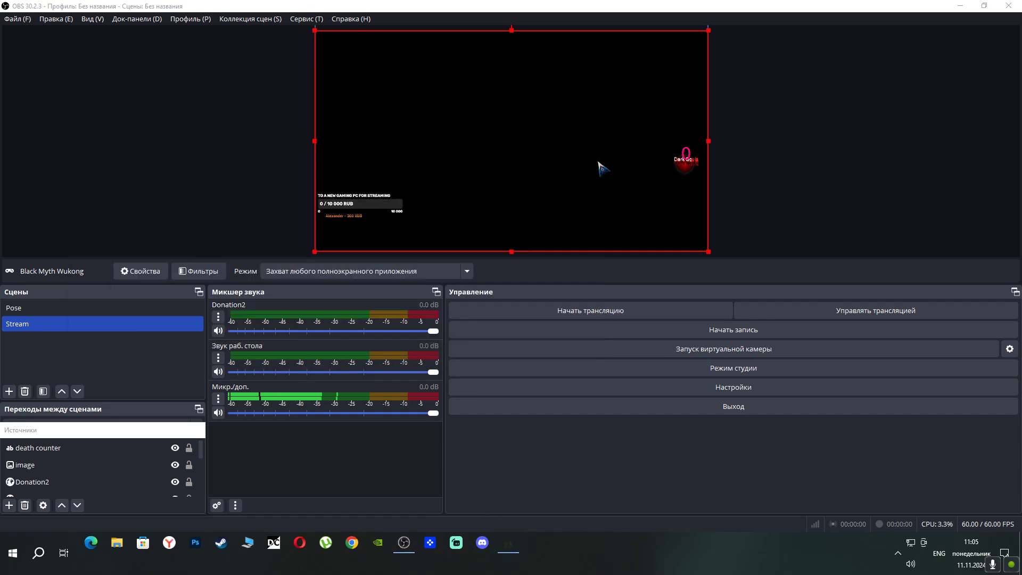
pyautogui.click(596, 310)
pyautogui.click(539, 282)
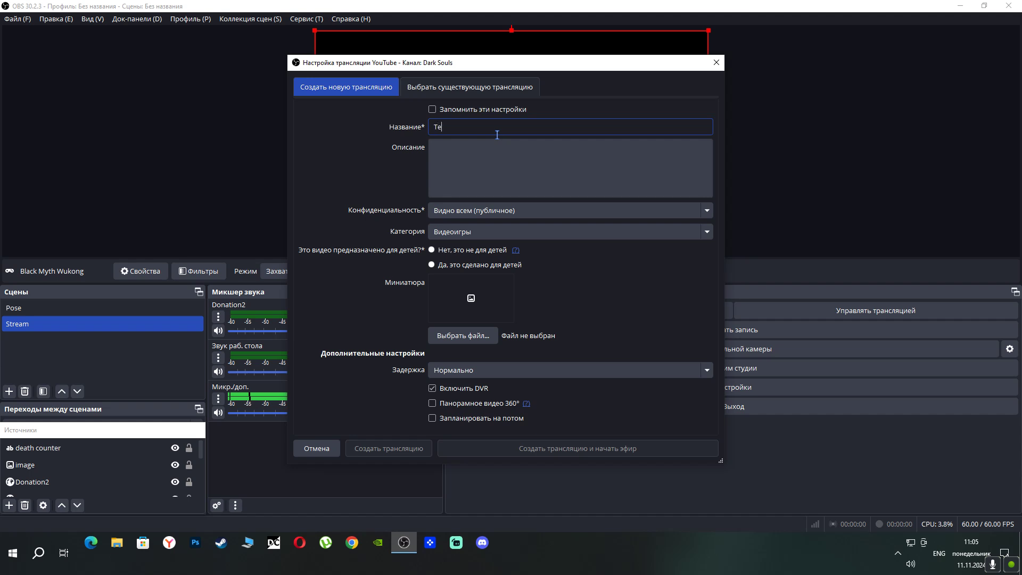
pyautogui.click(476, 151)
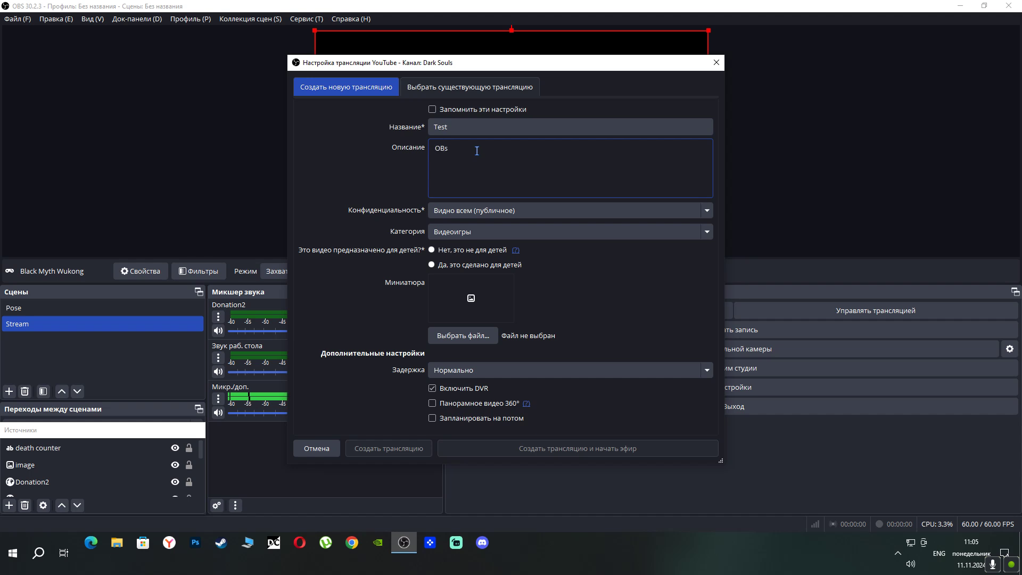
pyautogui.click(434, 250)
# Try to create the "Test" broadcast and go live without zapret, dismiss the error and close the setup
pyautogui.click(572, 449)
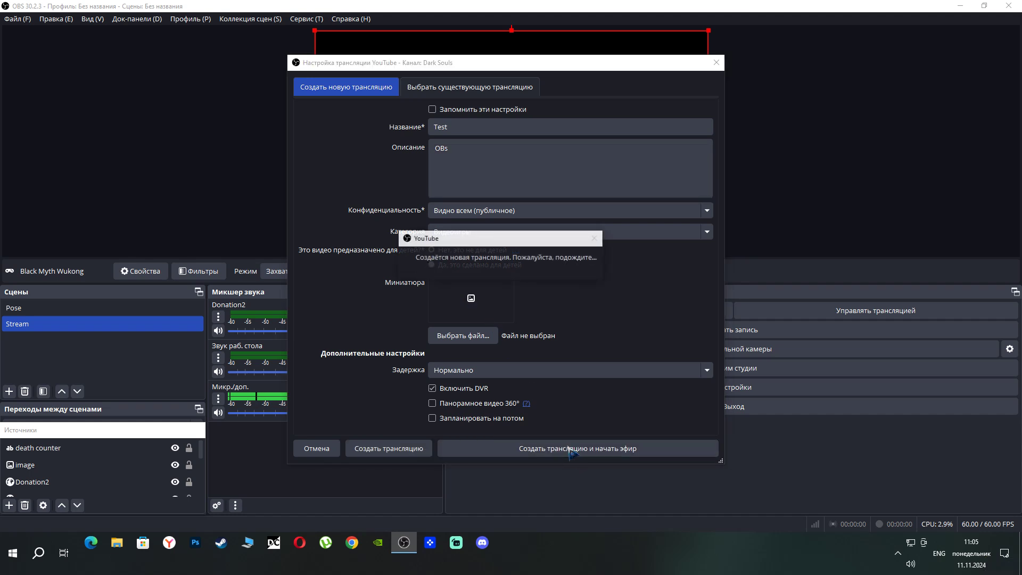
pyautogui.click(613, 288)
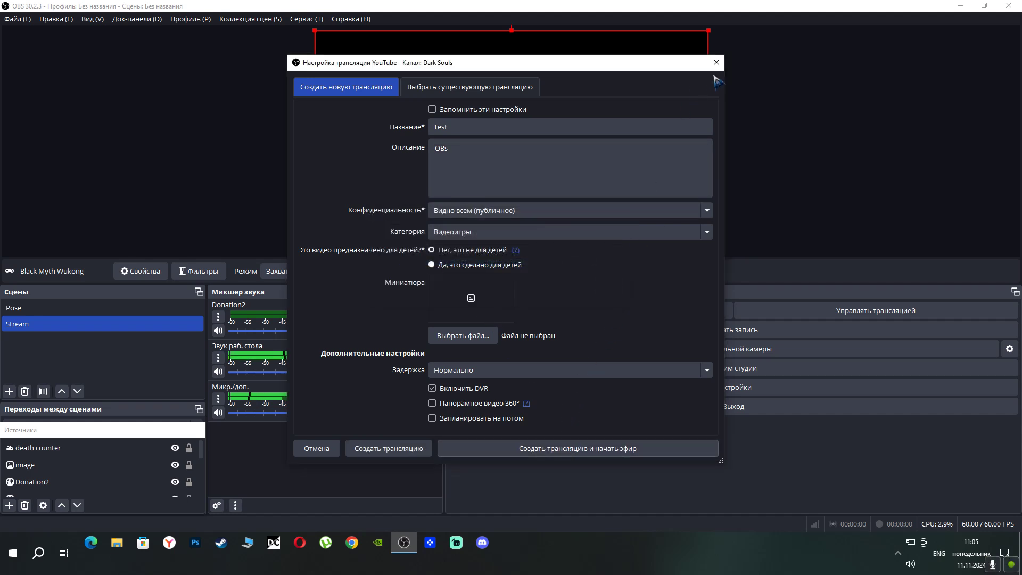
pyautogui.click(717, 62)
# Switch from OBS, closing it, to Streamlabs Desktop and start the live stream
pyautogui.click(1012, 7)
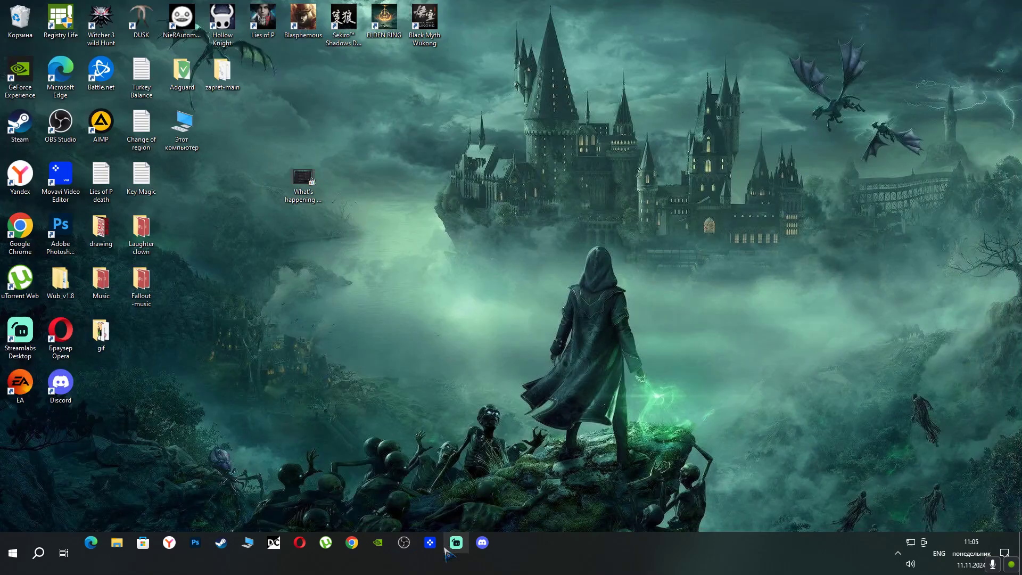
pyautogui.click(459, 551)
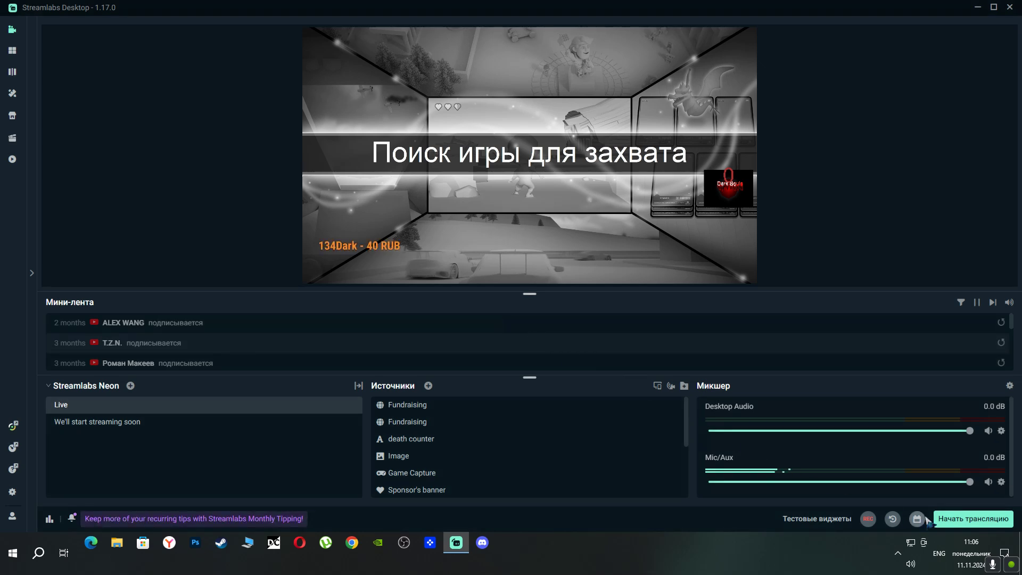
pyautogui.click(953, 519)
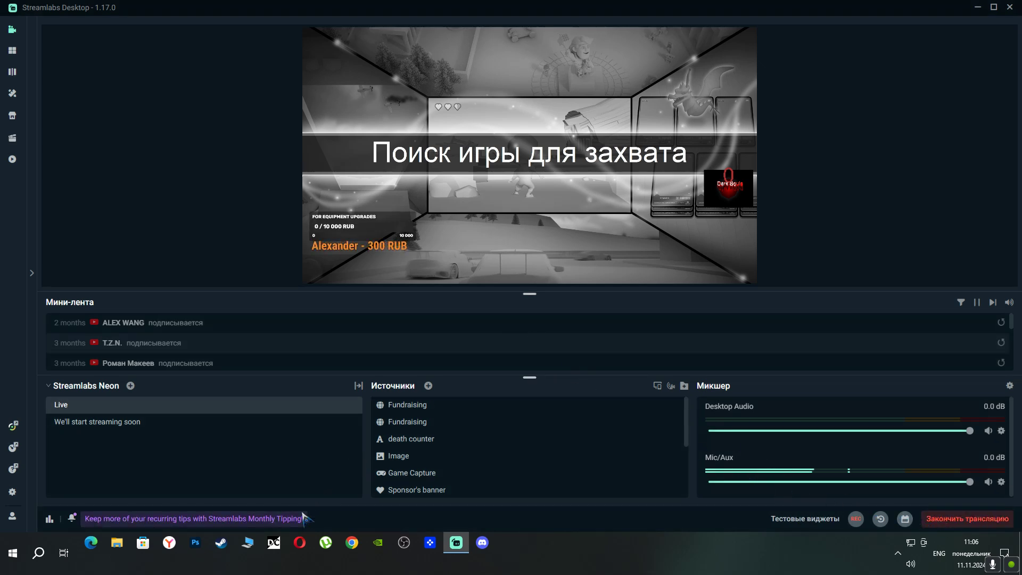
# Switch to Chrome and open the channel's live streaming control room in YouTube Studio to check the broadcast
pyautogui.click(358, 547)
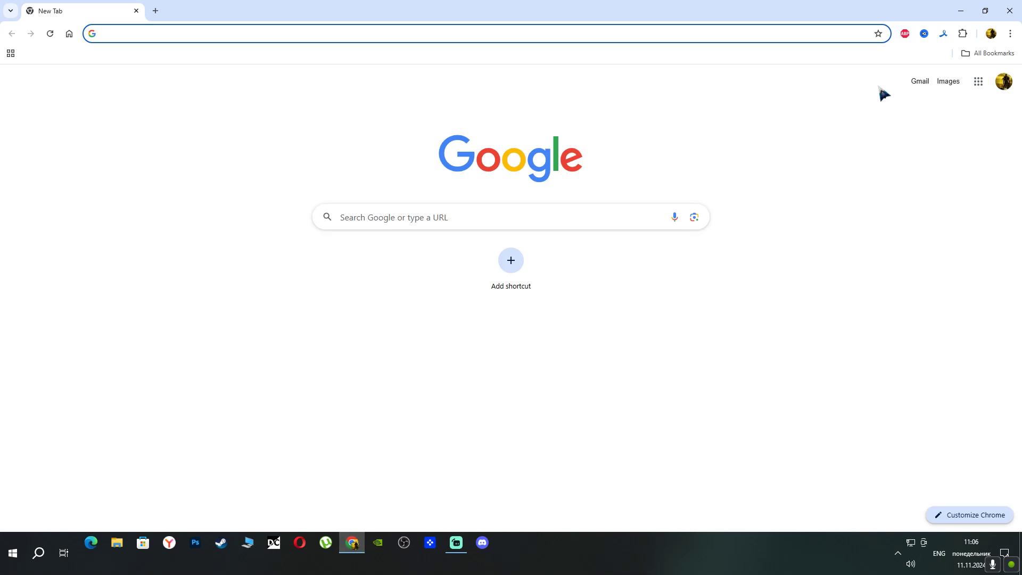
pyautogui.click(977, 82)
pyautogui.click(929, 134)
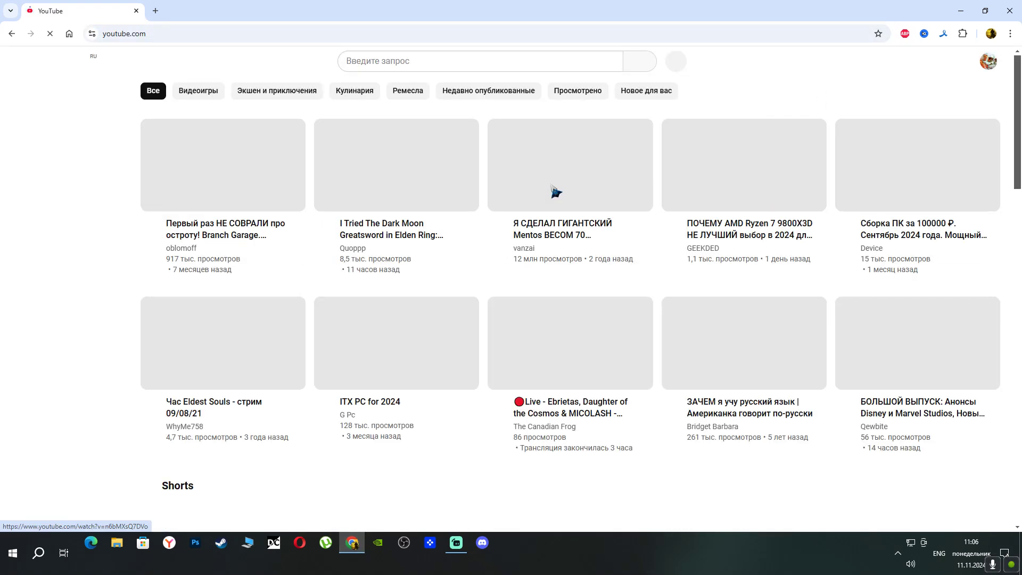
pyautogui.click(988, 61)
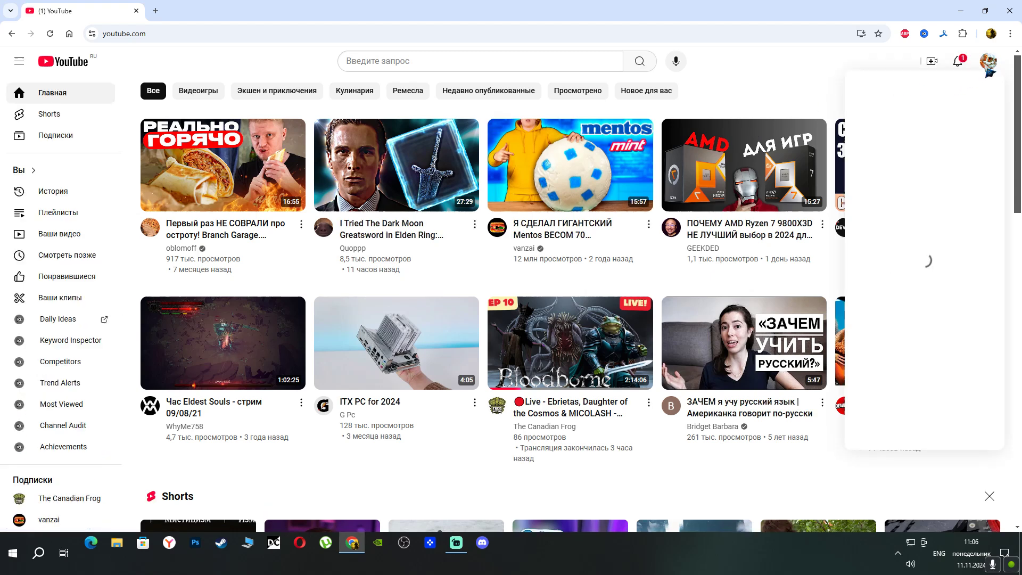
pyautogui.click(912, 215)
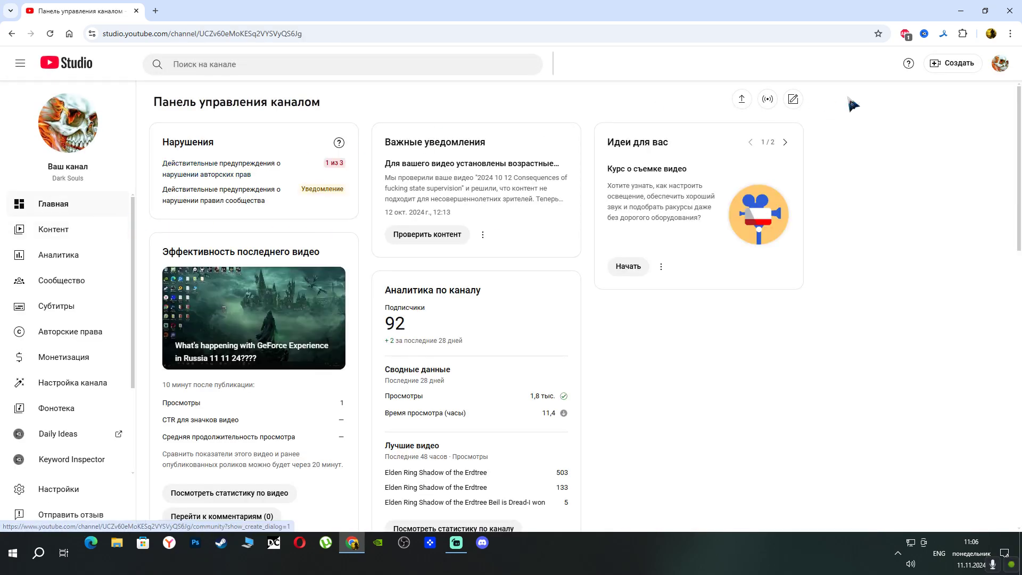
pyautogui.click(773, 102)
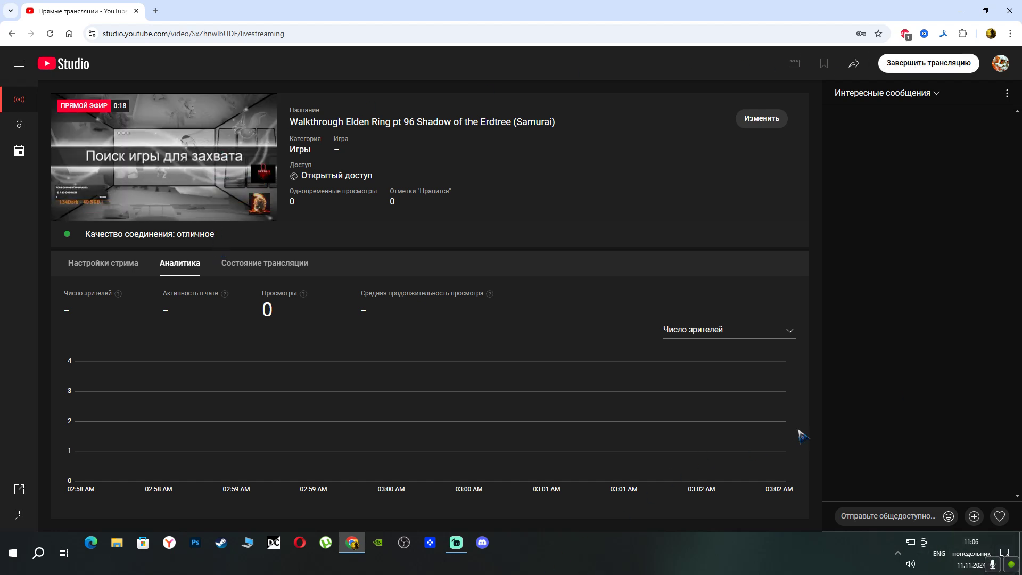
# Stop and restart the screen recording in the GeForce Experience overlay, and close the overlay
pyautogui.hotkey('alt', 'z')
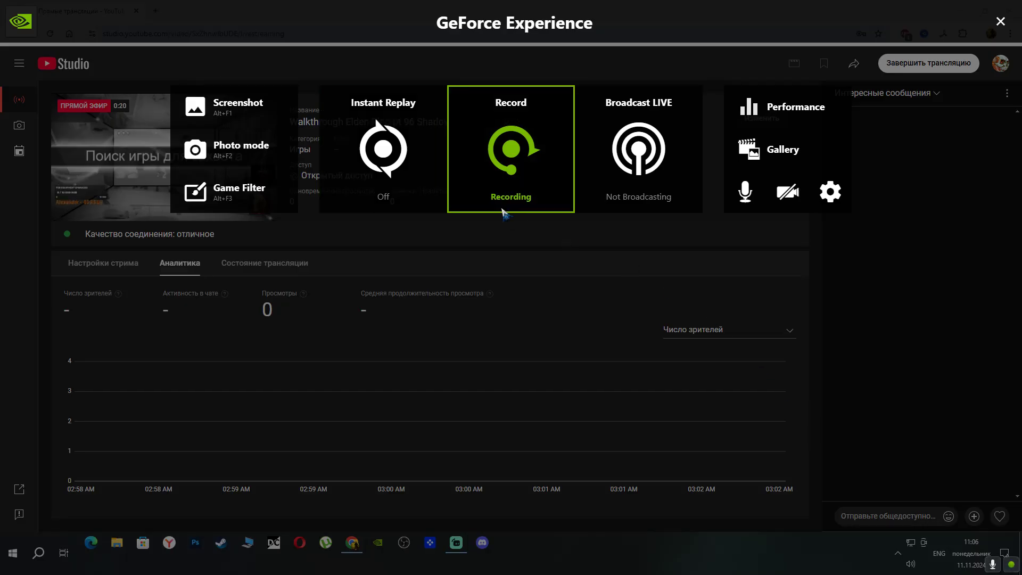
pyautogui.click(505, 209)
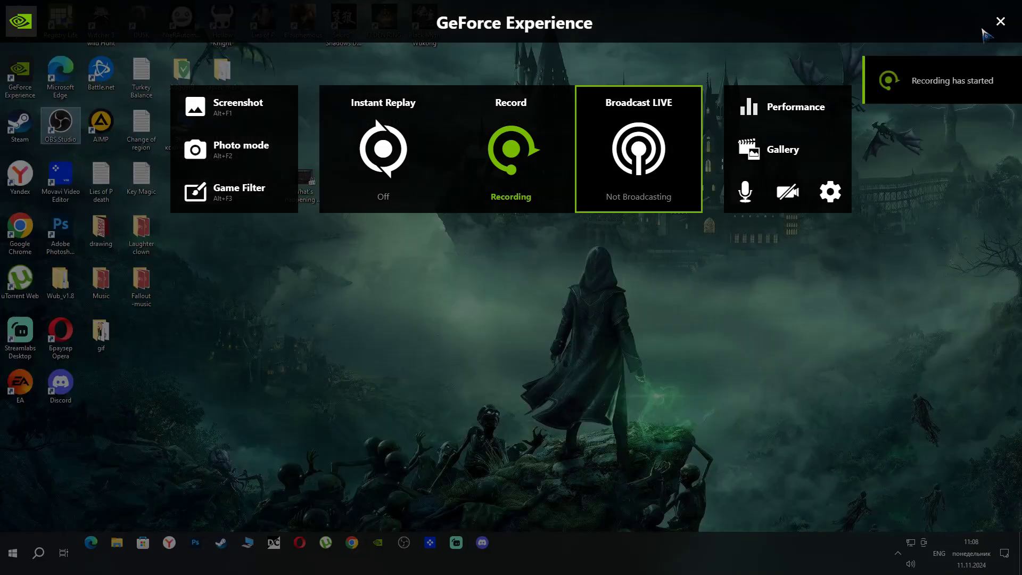
pyautogui.click(1000, 22)
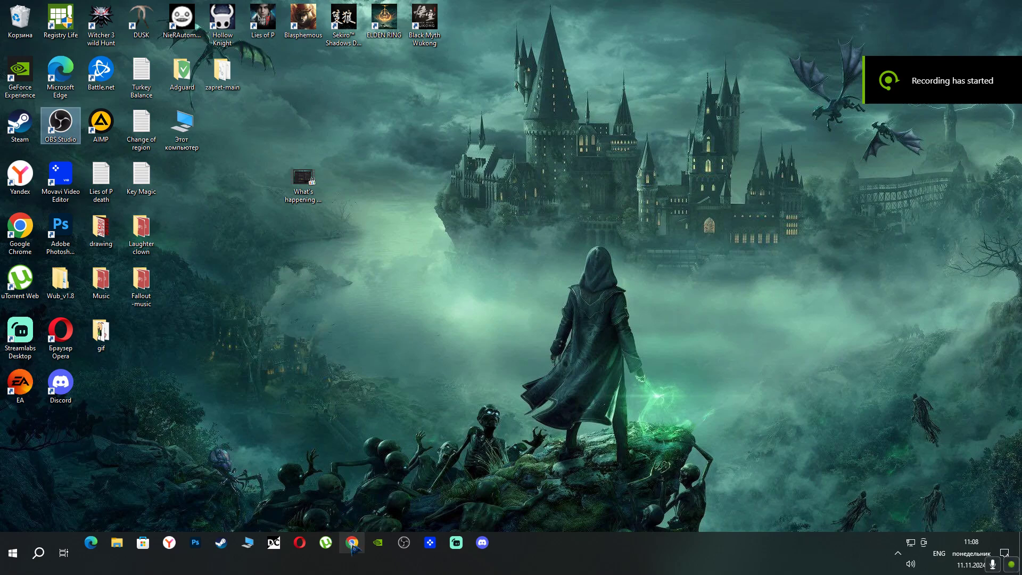
# Open the list of installed programs in the Windows Control Panel
pyautogui.click(39, 553)
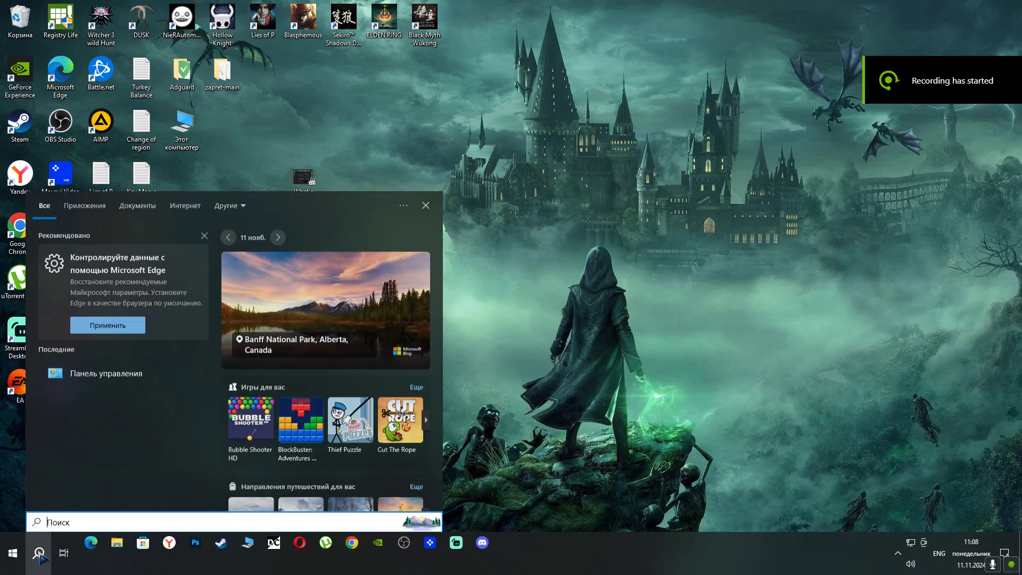
pyautogui.click(124, 372)
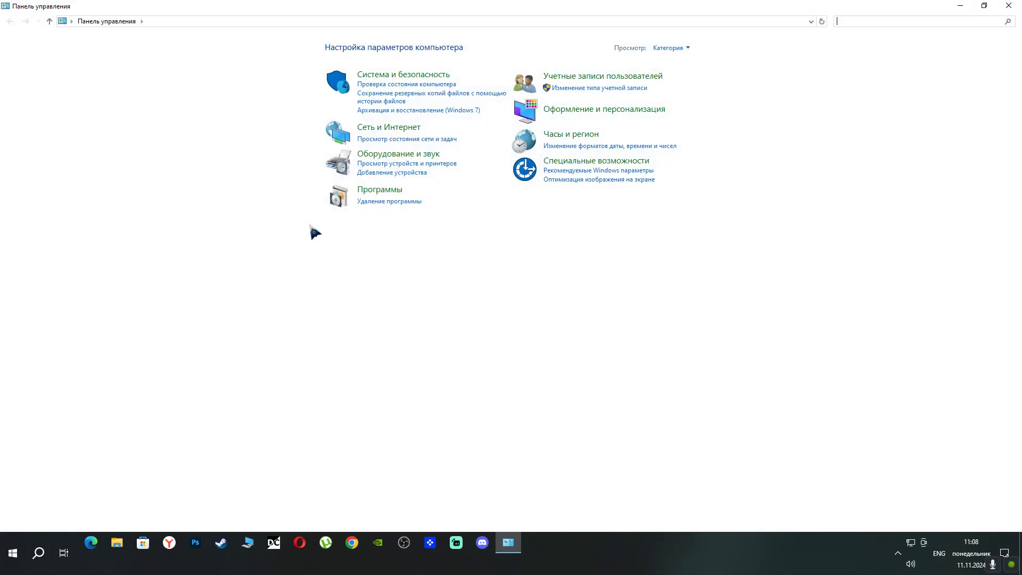
pyautogui.click(386, 198)
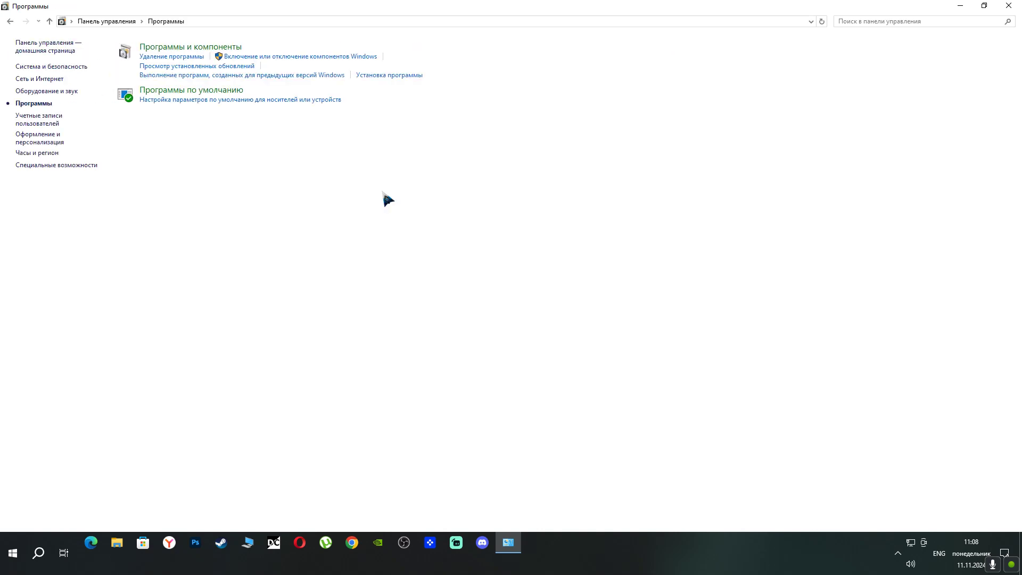
pyautogui.click(206, 49)
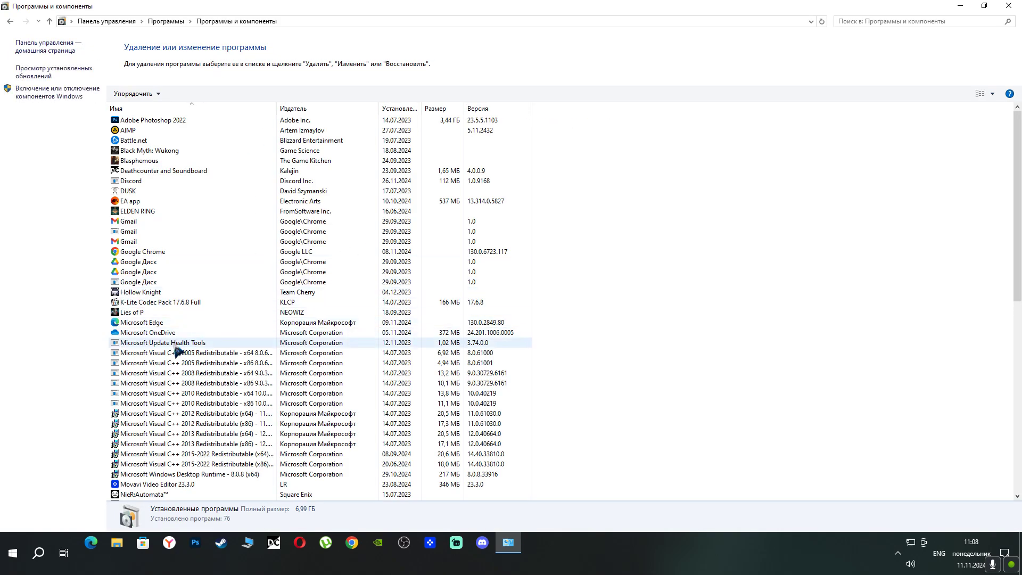
# Uninstall OBS Studio 30.2.3, allowing the system changes and removing only the app files, not the settings and scenes
pyautogui.scroll(-5, 175, 349)
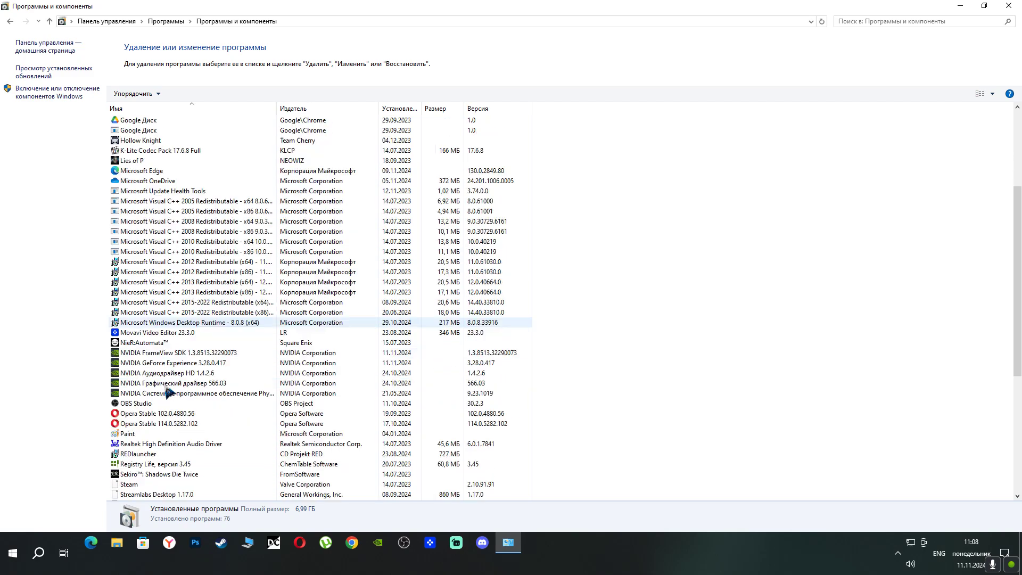
pyautogui.scroll(-8, 167, 403)
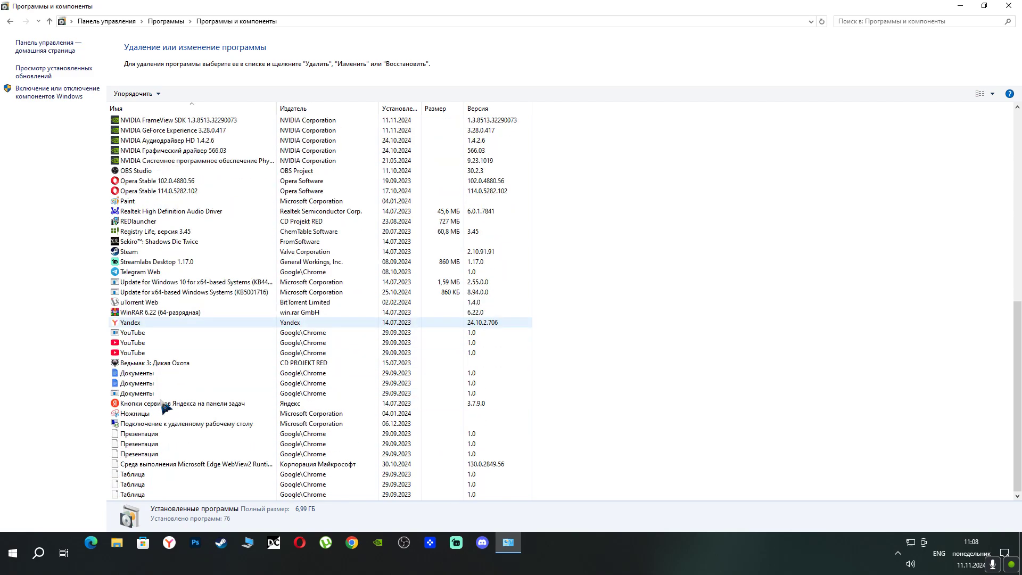
pyautogui.scroll(3, 164, 407)
pyautogui.scroll(-3, 166, 438)
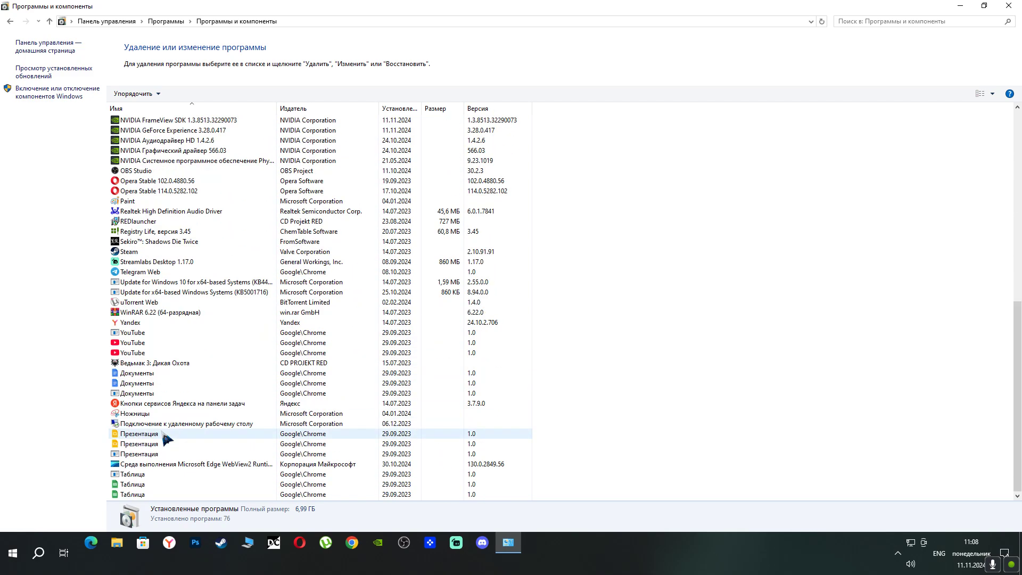
pyautogui.click(153, 171)
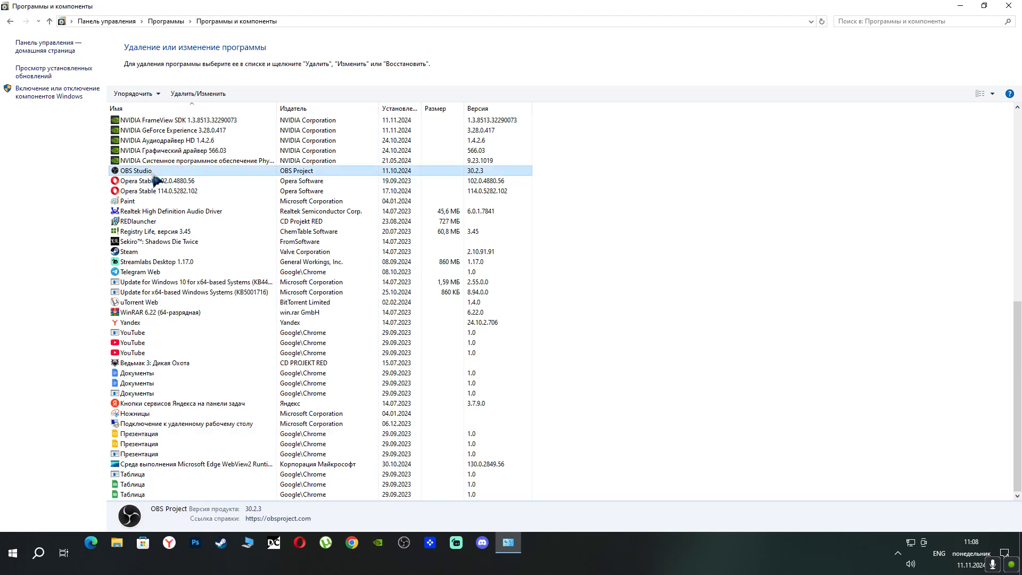
pyautogui.click(188, 100)
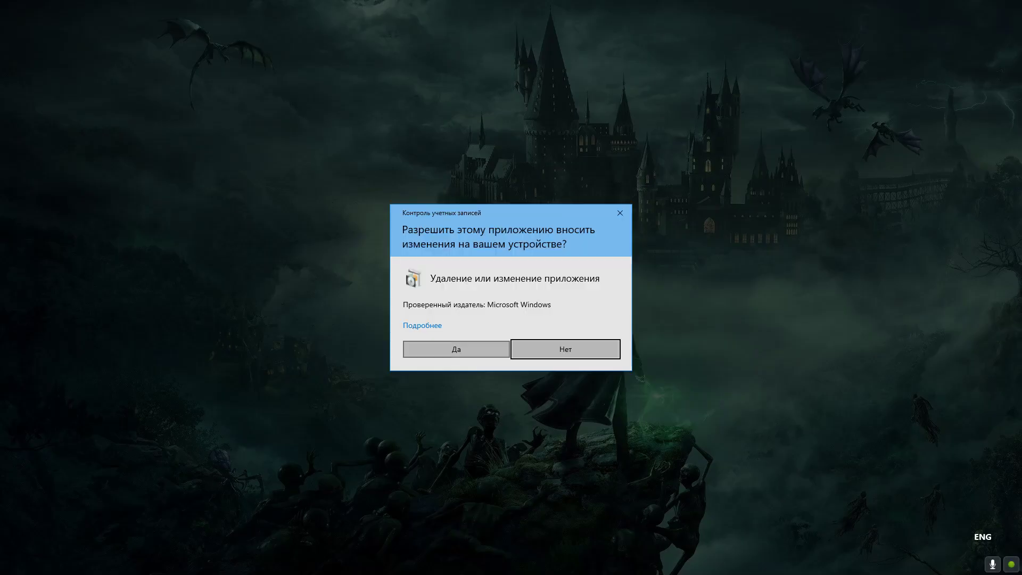
pyautogui.click(463, 349)
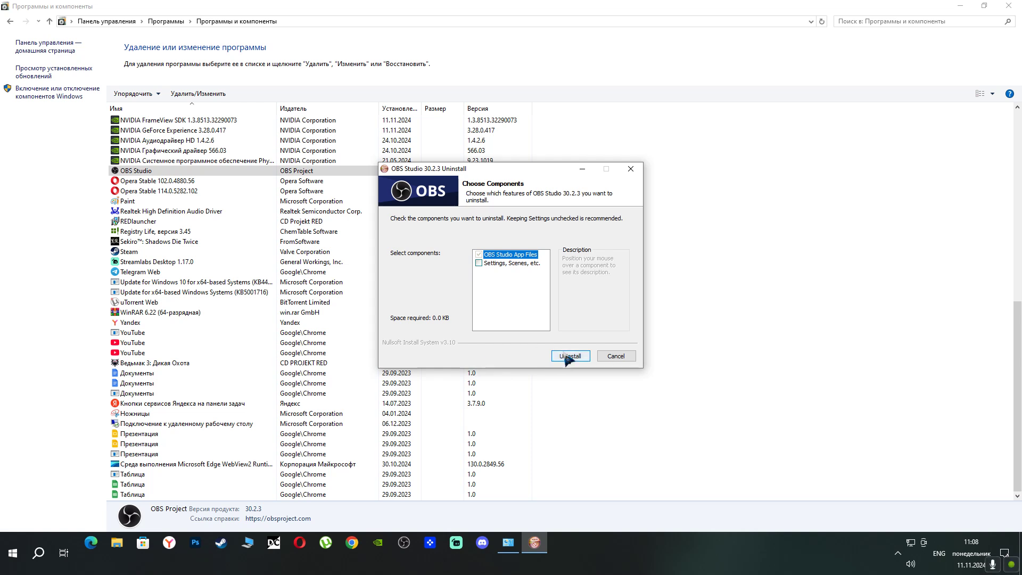
pyautogui.click(569, 358)
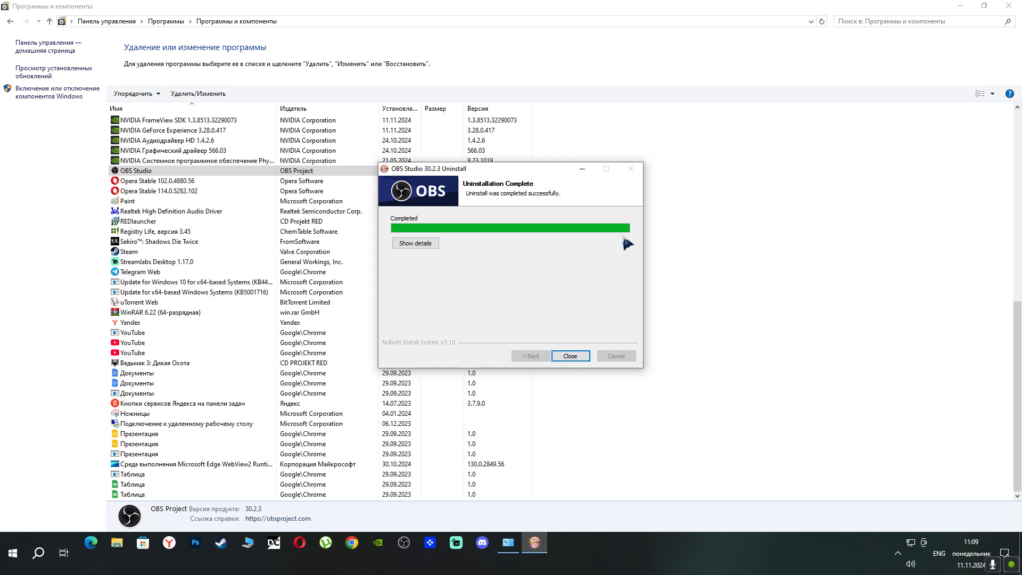
# Close the finished OBS uninstaller and the installed programs window, and unpin OBS Studio from the taskbar
pyautogui.click(570, 357)
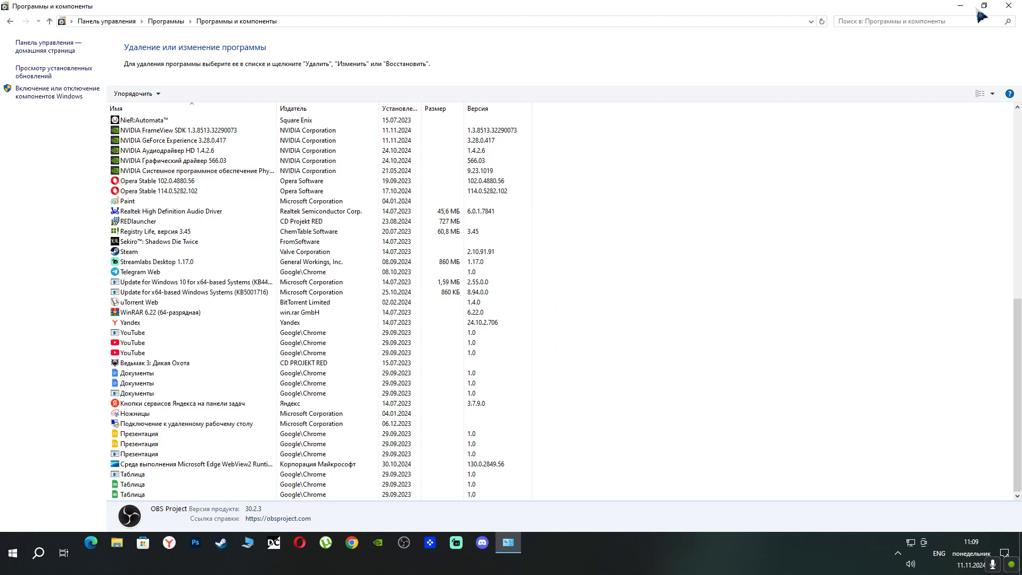
pyautogui.click(1009, 5)
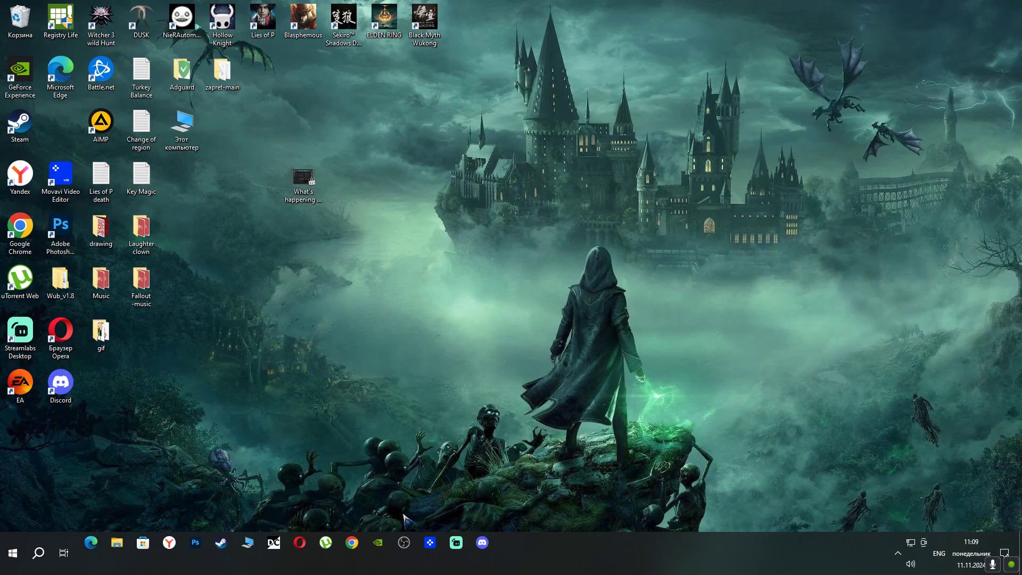
pyautogui.rightClick(406, 545)
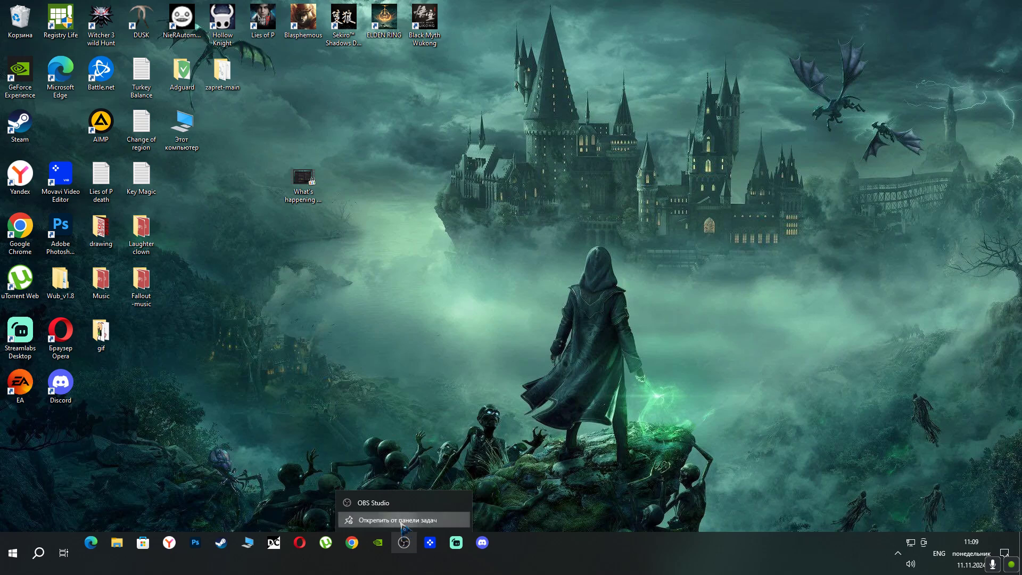
pyautogui.click(397, 519)
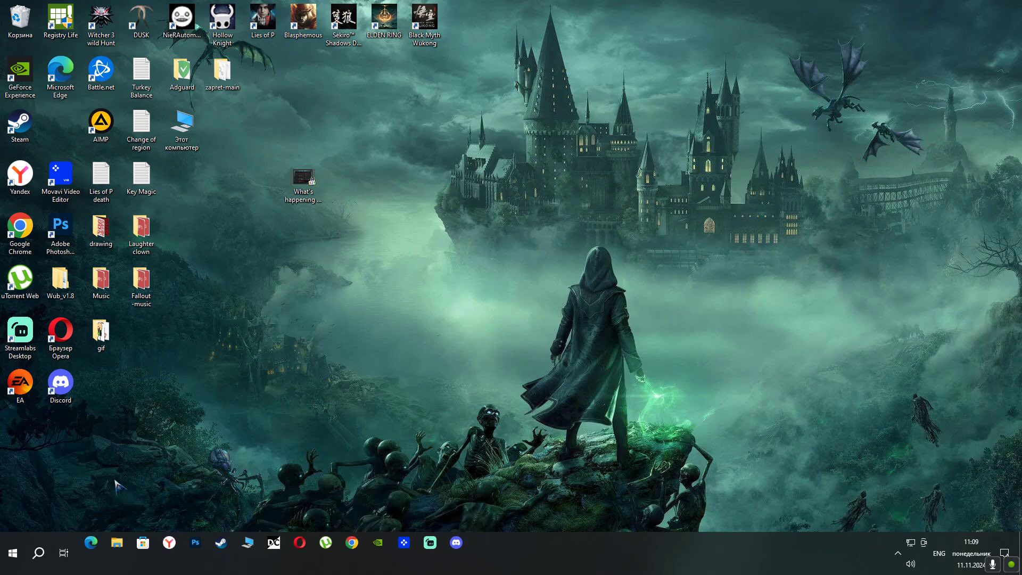
# Open the Recycle Bin, empty it completely, confirm the deletion and close its window
pyautogui.doubleClick(21, 20)
pyautogui.rightClick(337, 322)
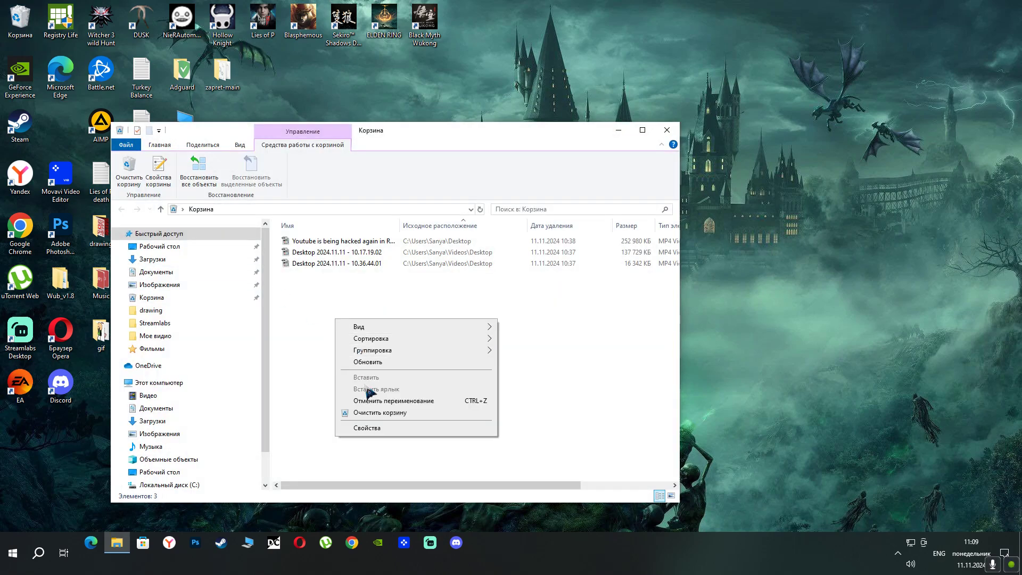
pyautogui.click(367, 413)
pyautogui.click(553, 282)
pyautogui.click(666, 130)
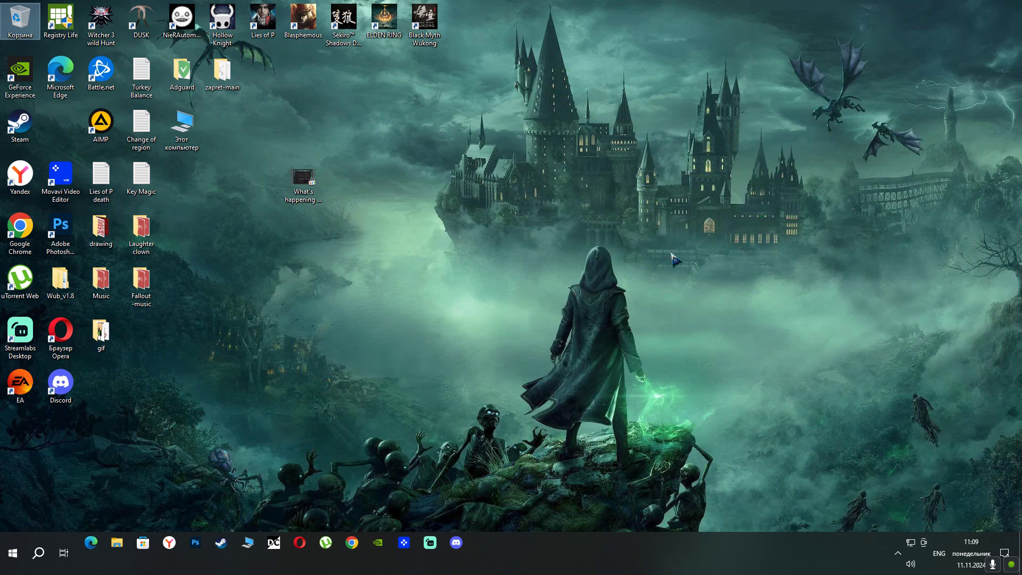
# Start a new screen recording in the GeForce Experience overlay and close the overlay
pyautogui.hotkey('alt', 'z')
pyautogui.click(527, 198)
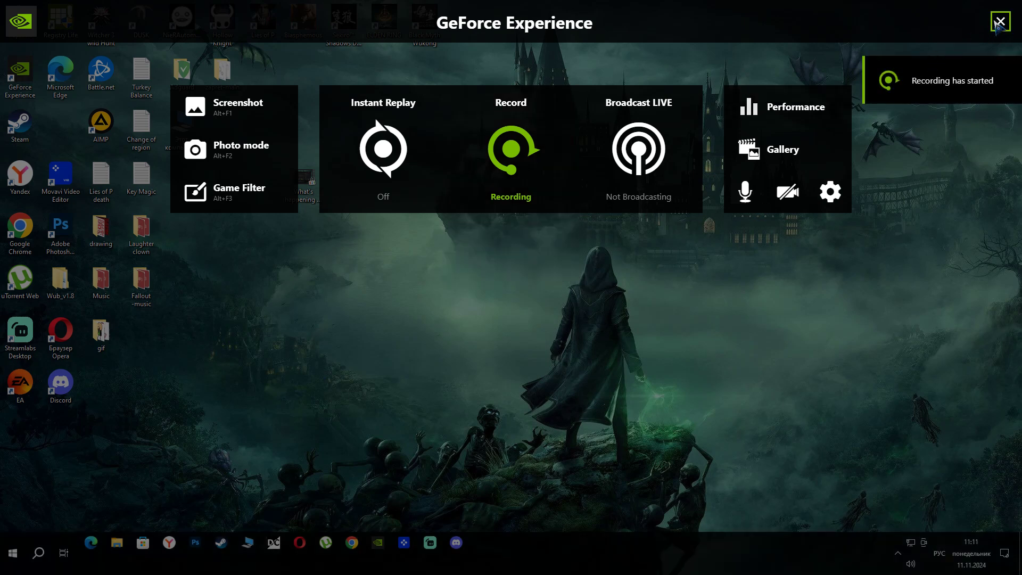
pyautogui.click(1001, 21)
pyautogui.click(352, 543)
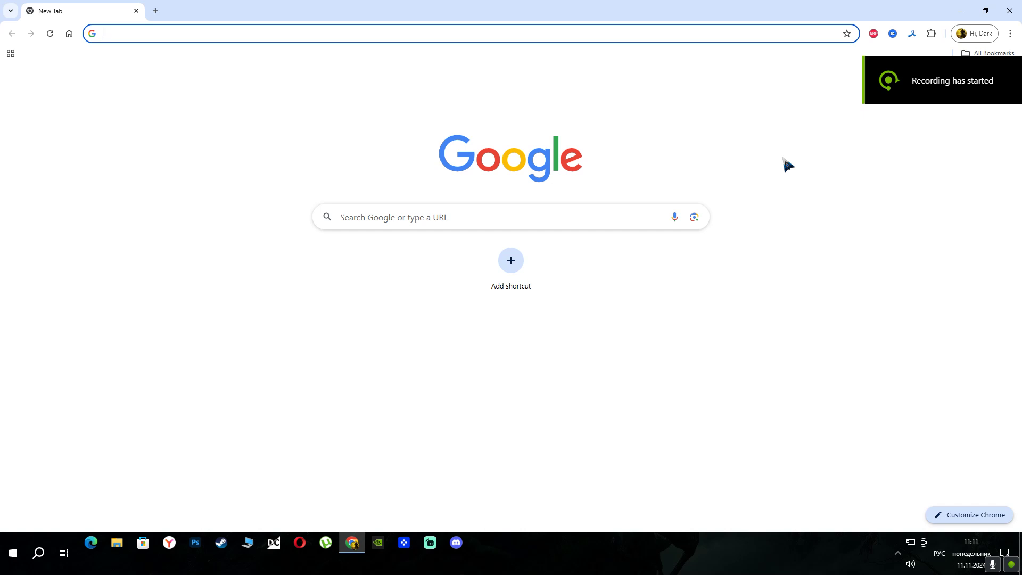
pyautogui.click(1017, 8)
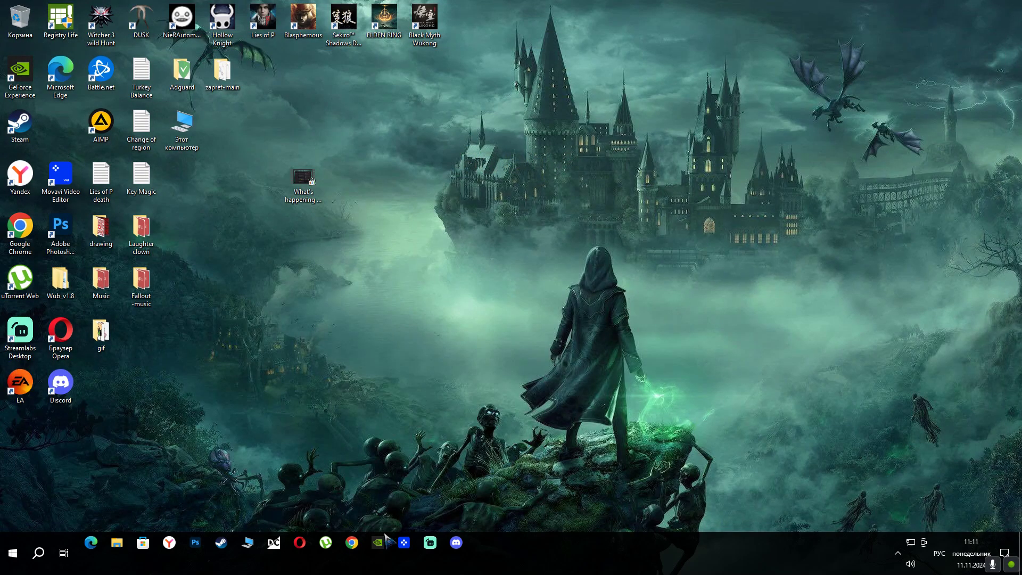
pyautogui.click(352, 543)
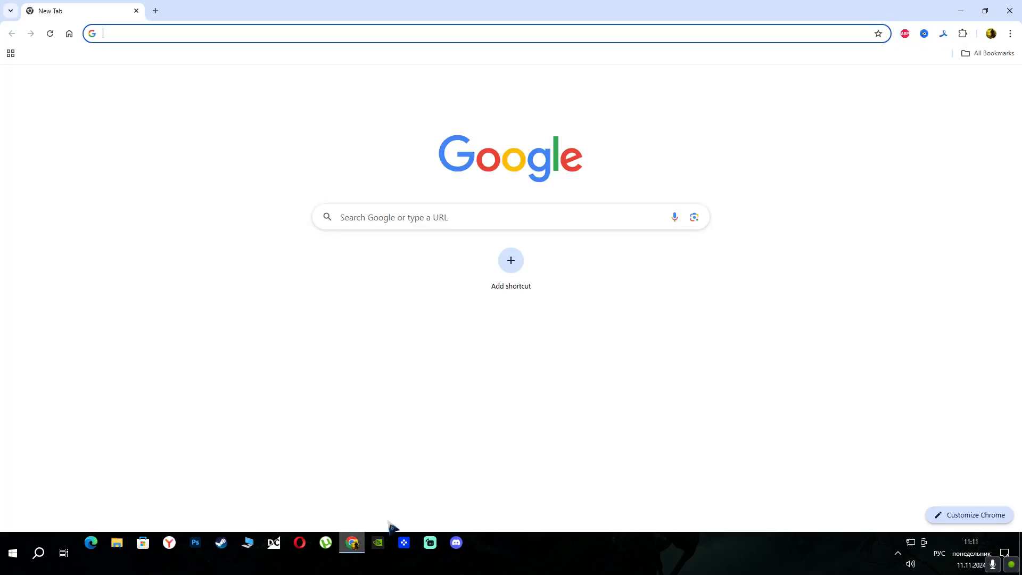
pyautogui.click(1015, 13)
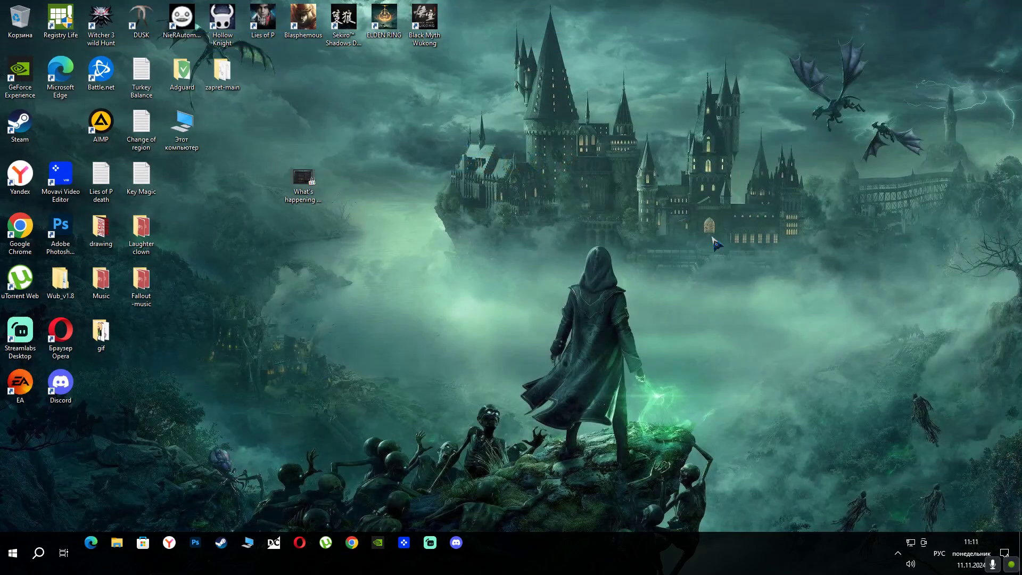
# Switch to Yandex Browser, close the start page tab and open the YouTube home page
pyautogui.click(177, 546)
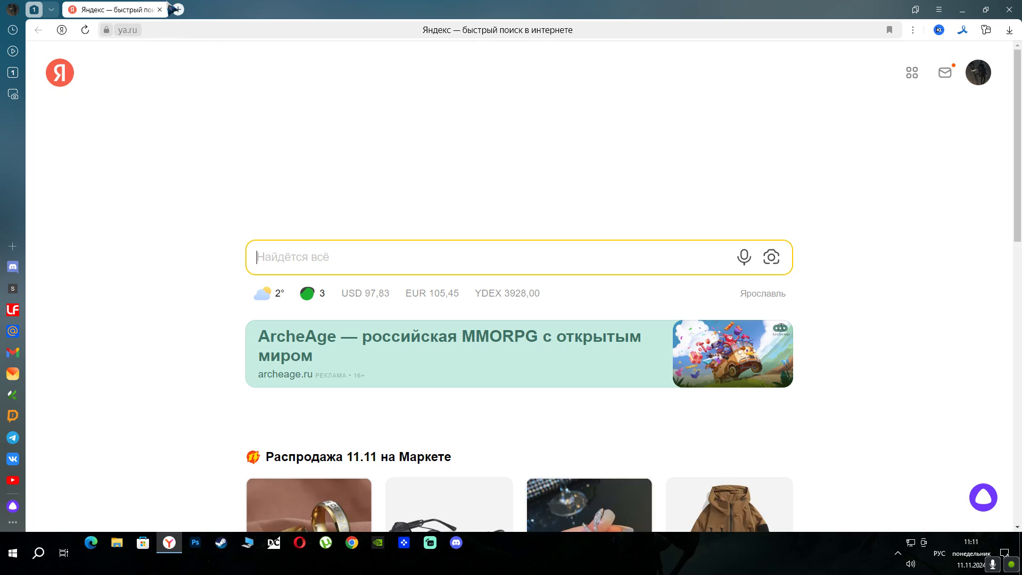
pyautogui.click(160, 9)
pyautogui.click(636, 335)
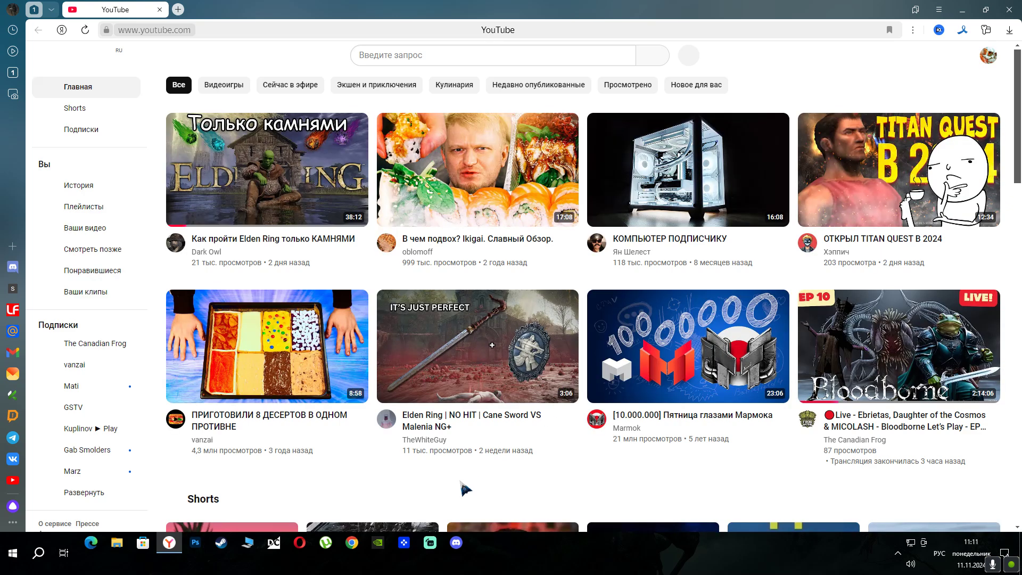
# Switch to Chrome, open YouTube from the Google apps, look through the home feed and close the browser
pyautogui.click(352, 543)
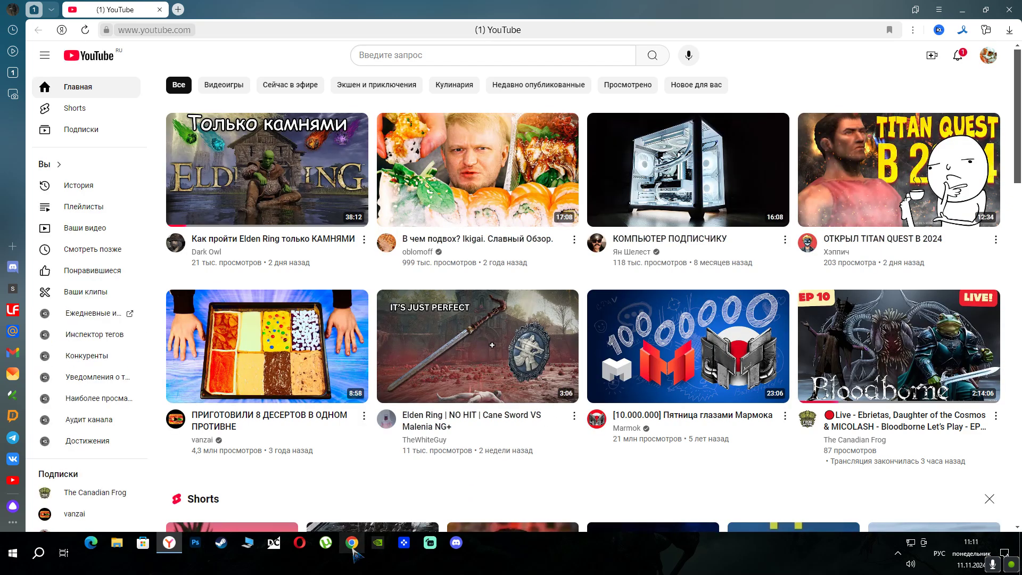
pyautogui.click(978, 81)
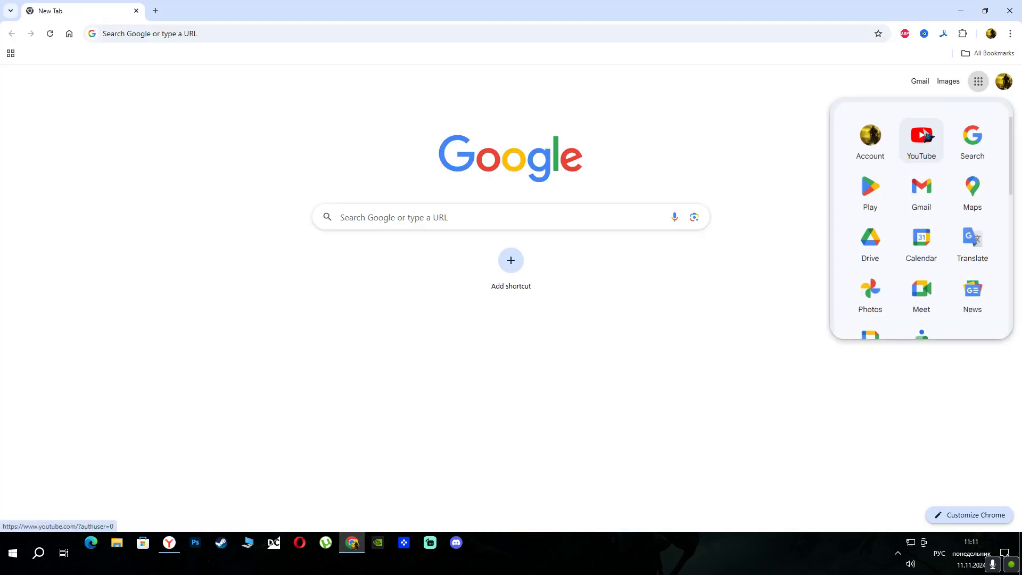
pyautogui.click(925, 136)
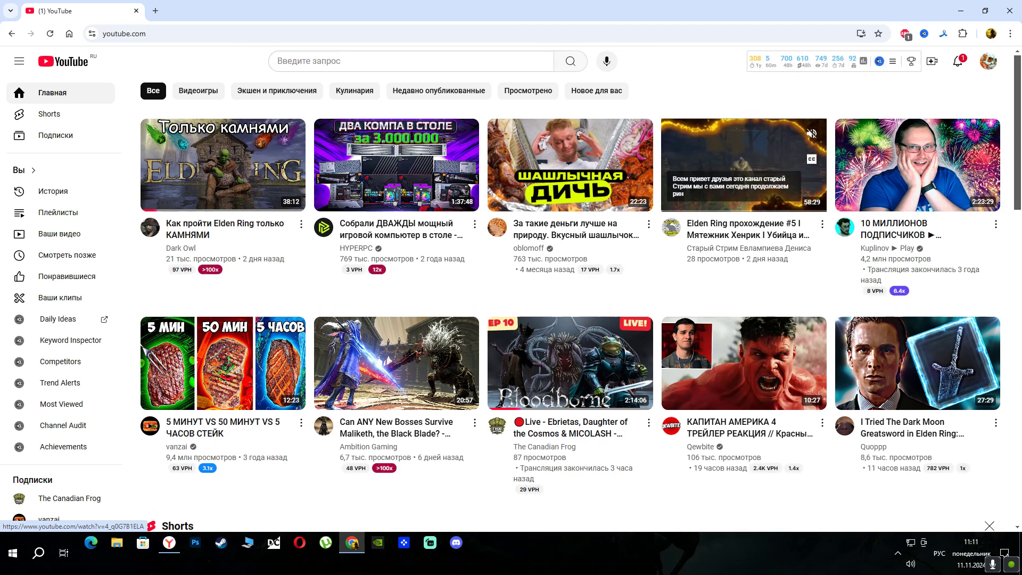
pyautogui.scroll(-3, 622, 212)
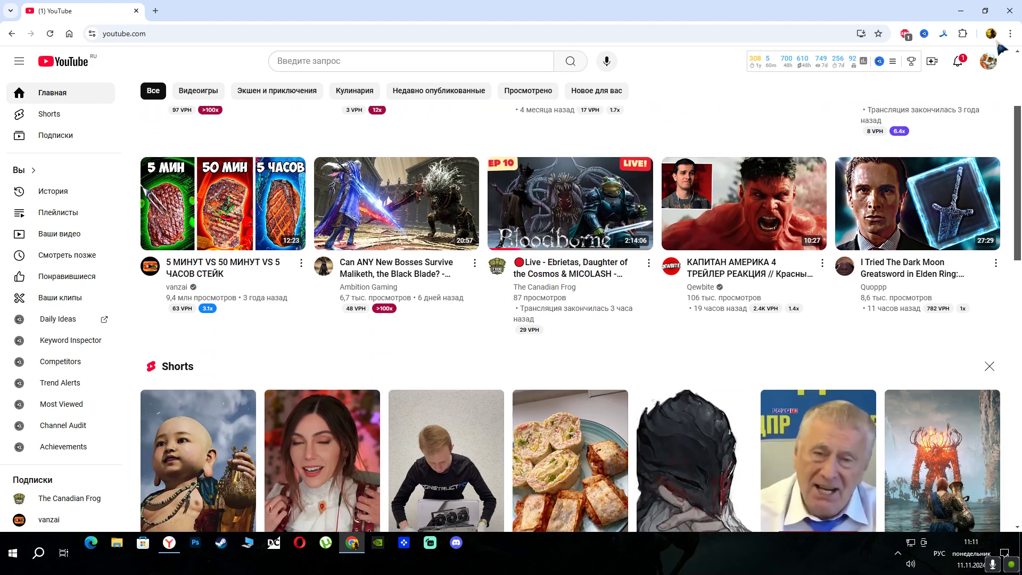
pyautogui.click(1010, 12)
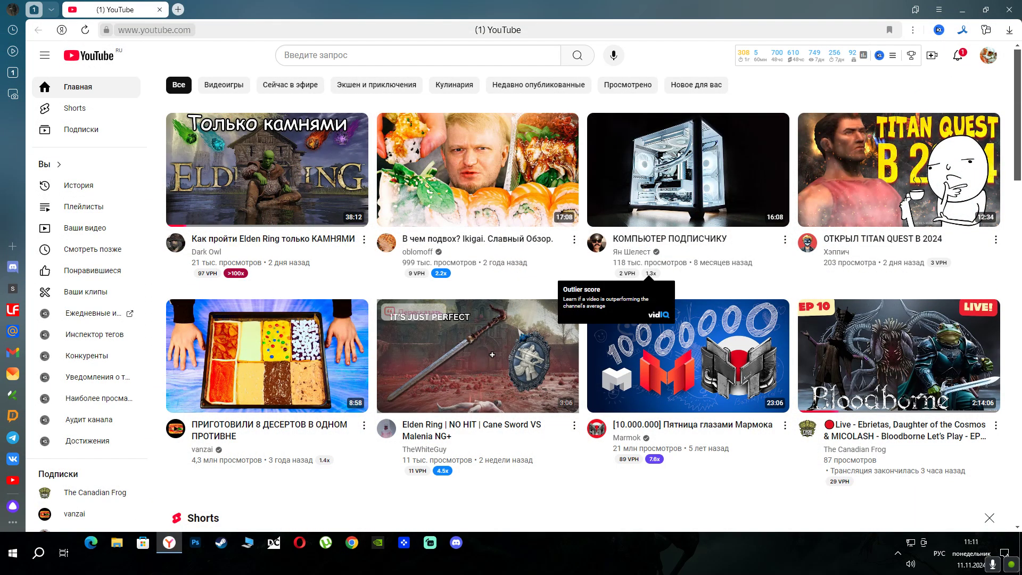
# Look through the YouTube home feed and its Shorts in Yandex Browser, and close the browser
pyautogui.scroll(-2, 519, 319)
pyautogui.scroll(-5, 519, 338)
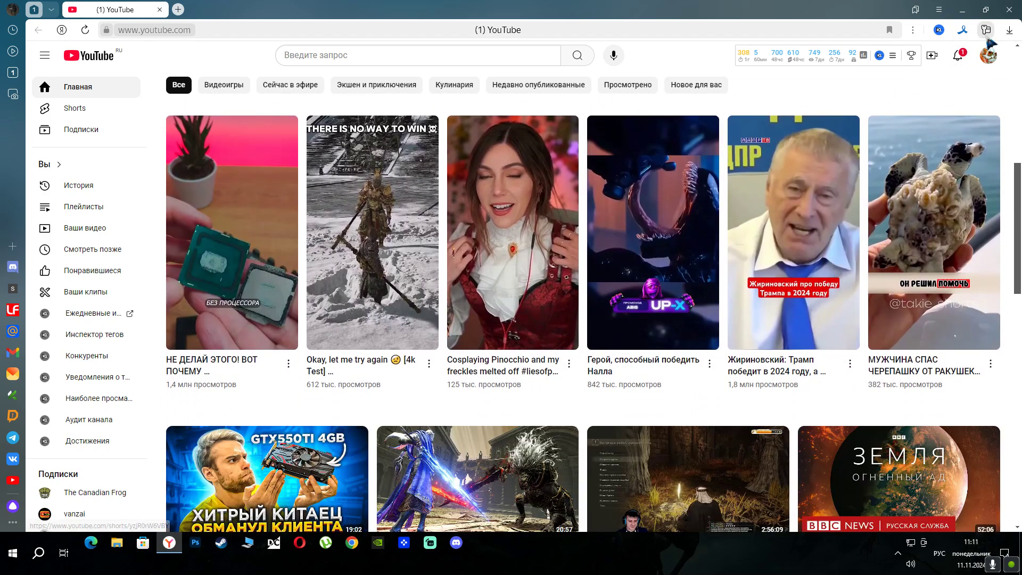
pyautogui.click(1018, 565)
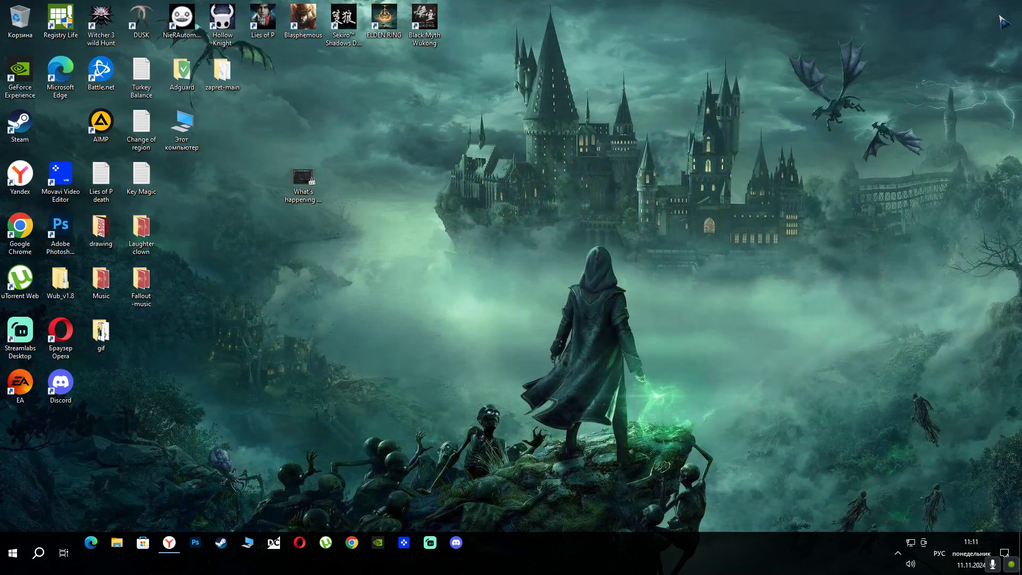
# Switch to Steam to check that the store and the friends list open, and close their windows
pyautogui.click(224, 546)
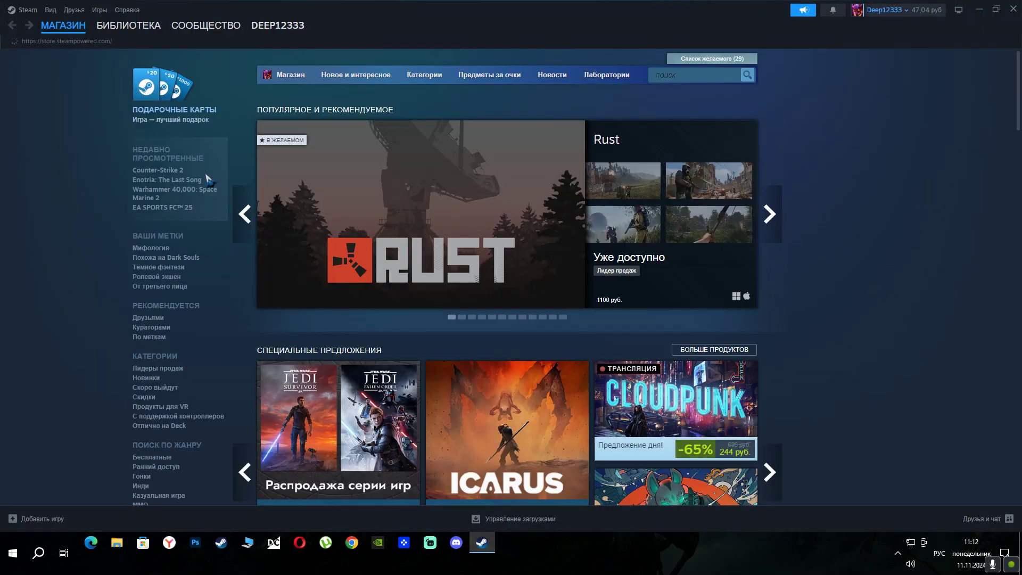
pyautogui.click(77, 10)
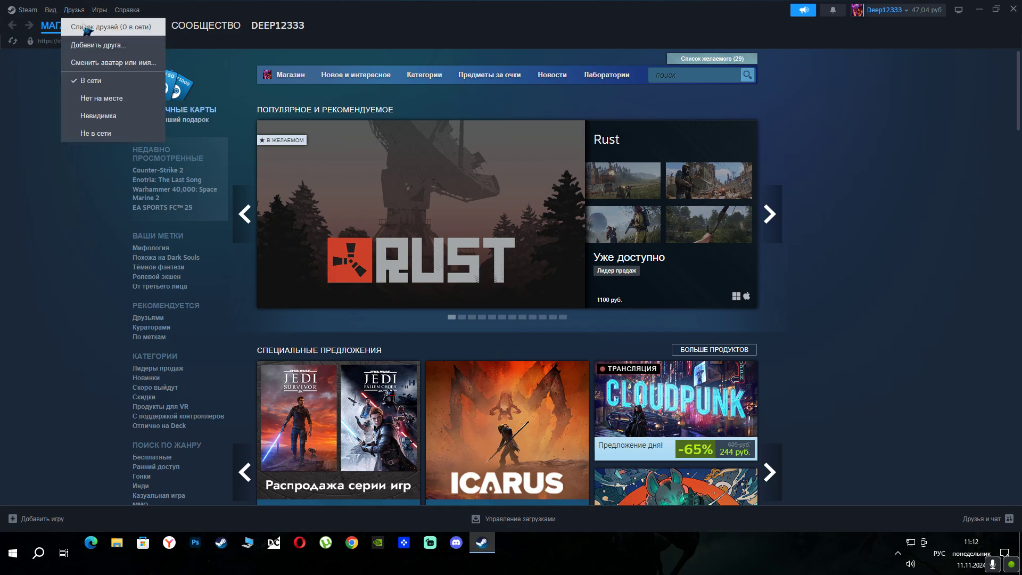
pyautogui.click(88, 27)
pyautogui.click(766, 135)
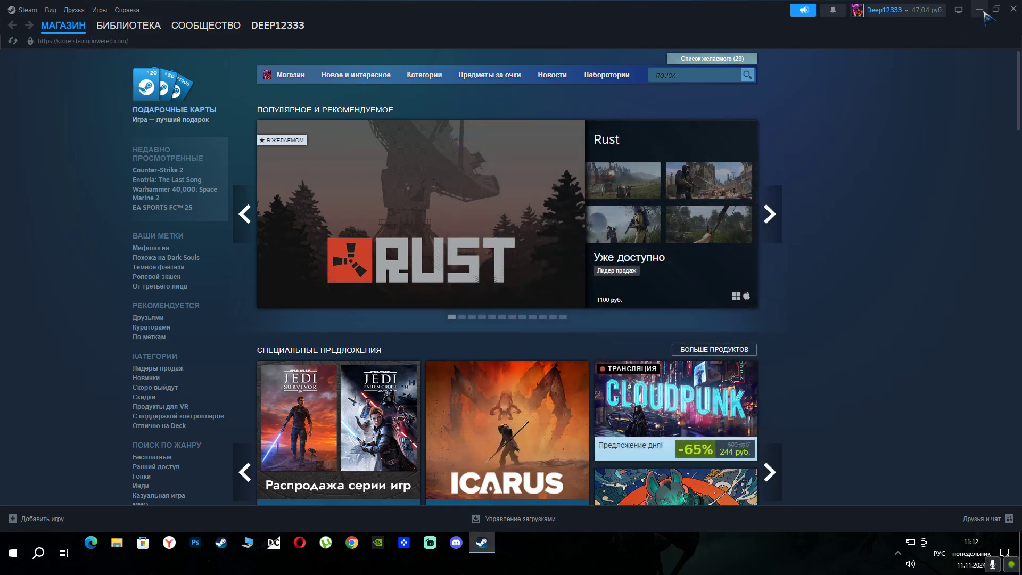
pyautogui.click(1013, 9)
# Switch to Chrome and enter "Скачать OBS" as the Google search query, correcting the wrong keyboard layout
pyautogui.click(352, 542)
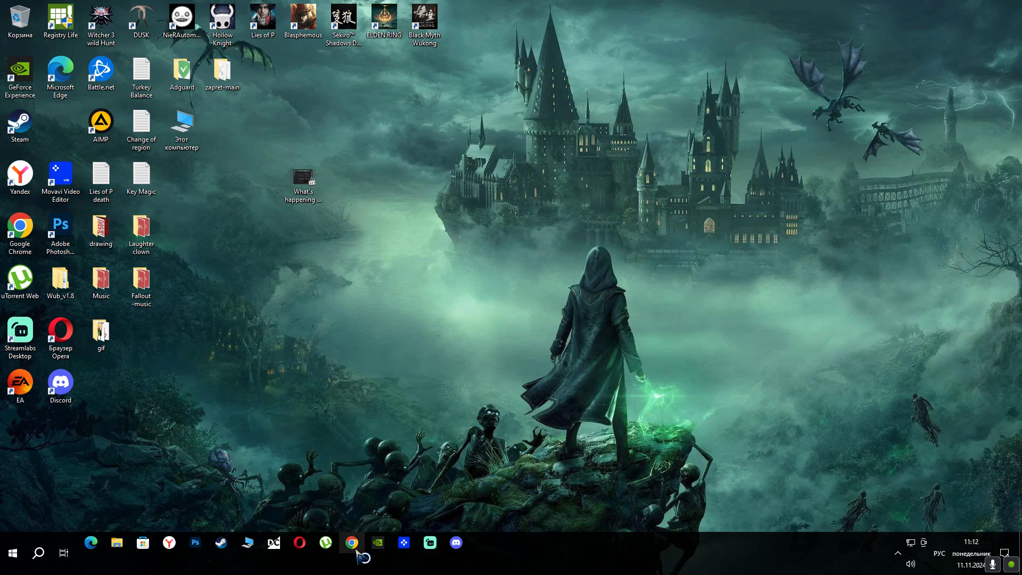
pyautogui.click(350, 215)
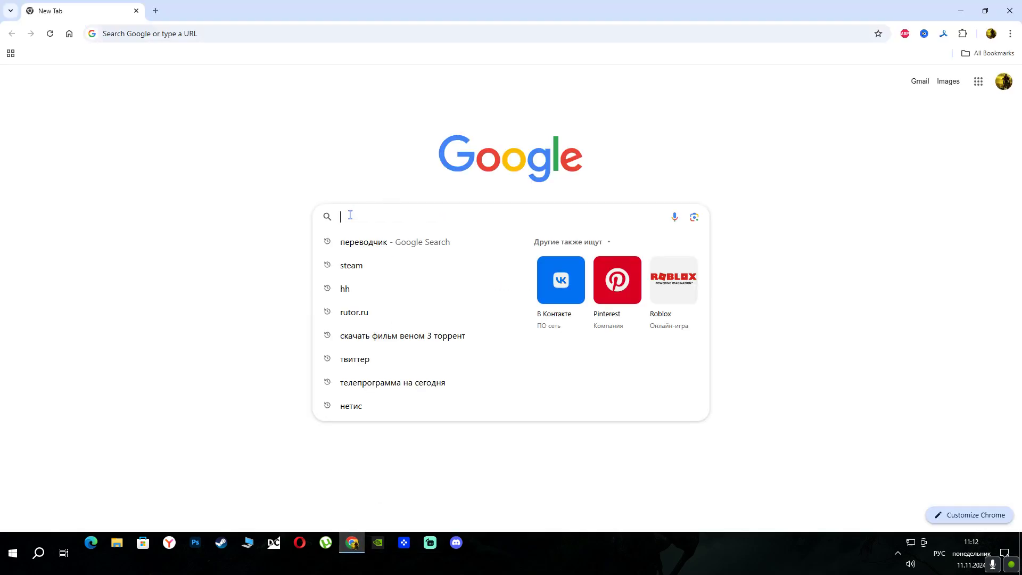
pyautogui.write('Скачать')
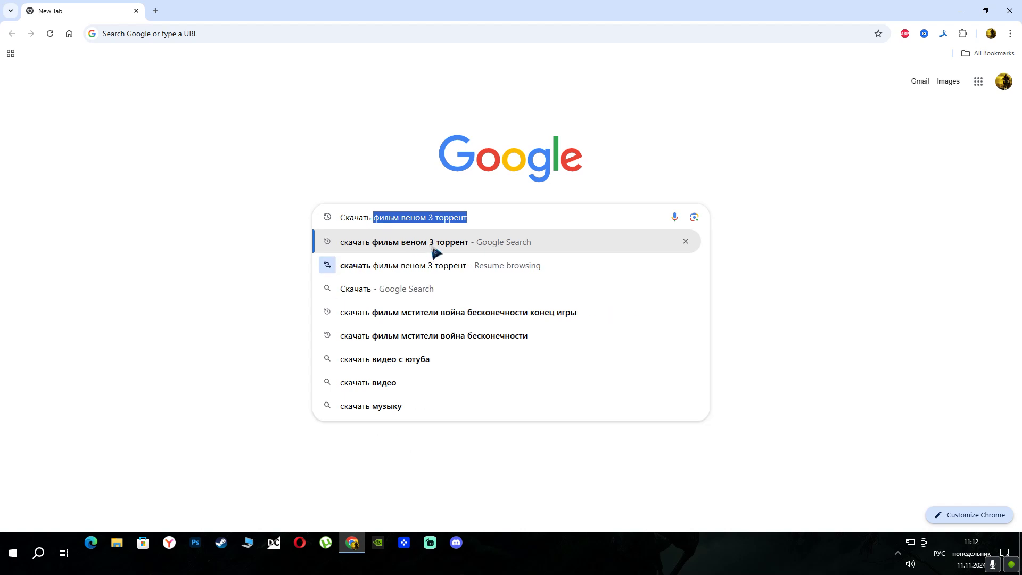
pyautogui.press('BackSpace')
pyautogui.write('ЩИЫ')
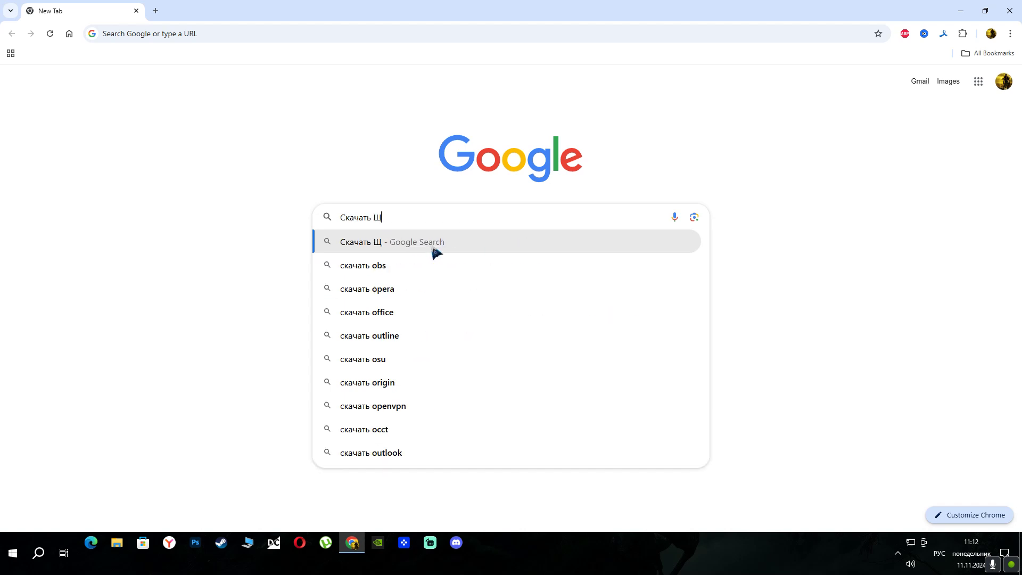
pyautogui.press('BackSpace')
pyautogui.press('BackSpace')
pyautogui.press('BackSpace')
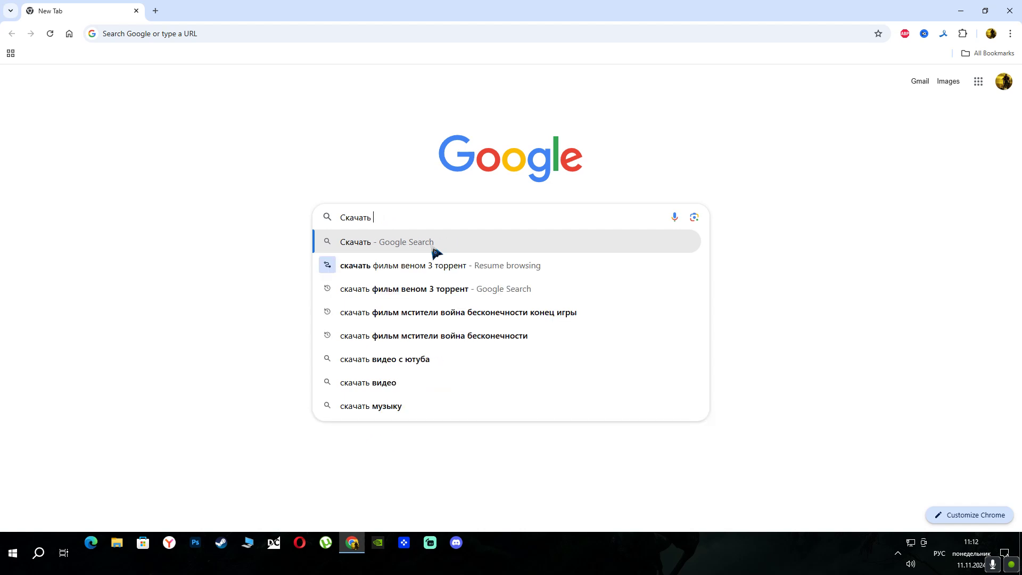
pyautogui.write('OBS')
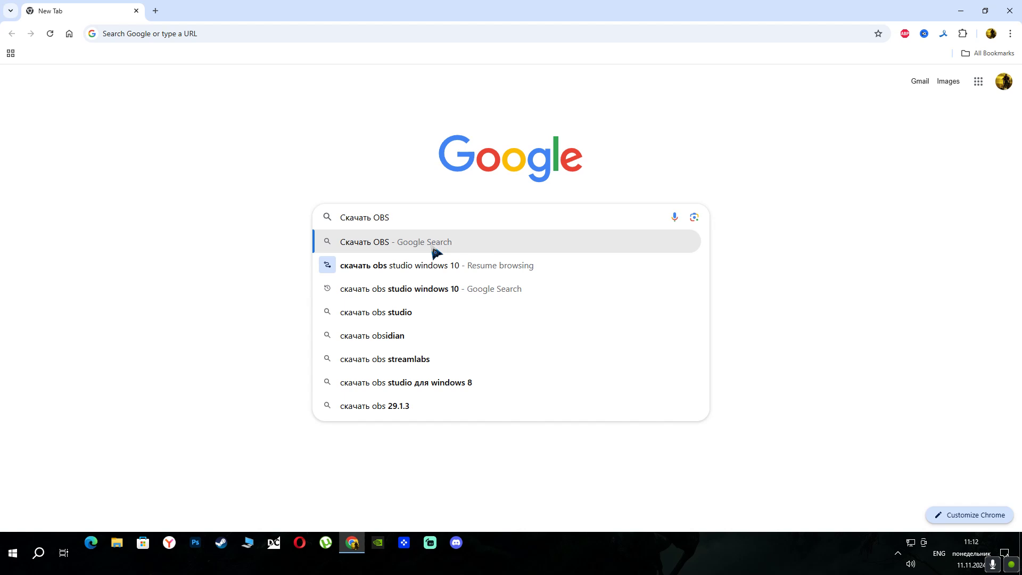
# Search Google for "скачать obs studio windows 10", close the browsing history and open the OBS Studio download page on obsproject.com
pyautogui.click(437, 266)
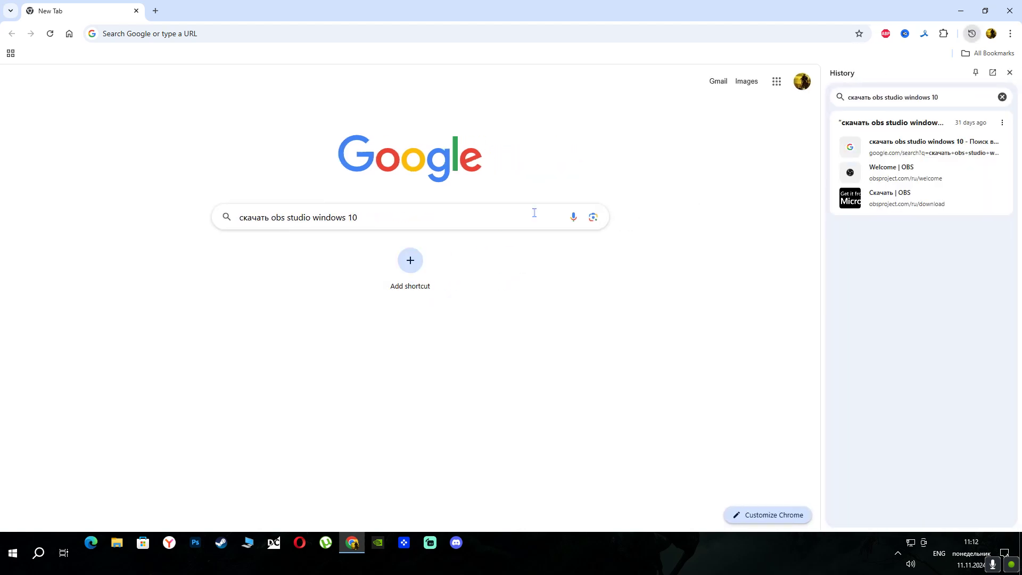
pyautogui.click(385, 216)
pyautogui.moveTo(265, 217); pyautogui.dragTo(251, 217)
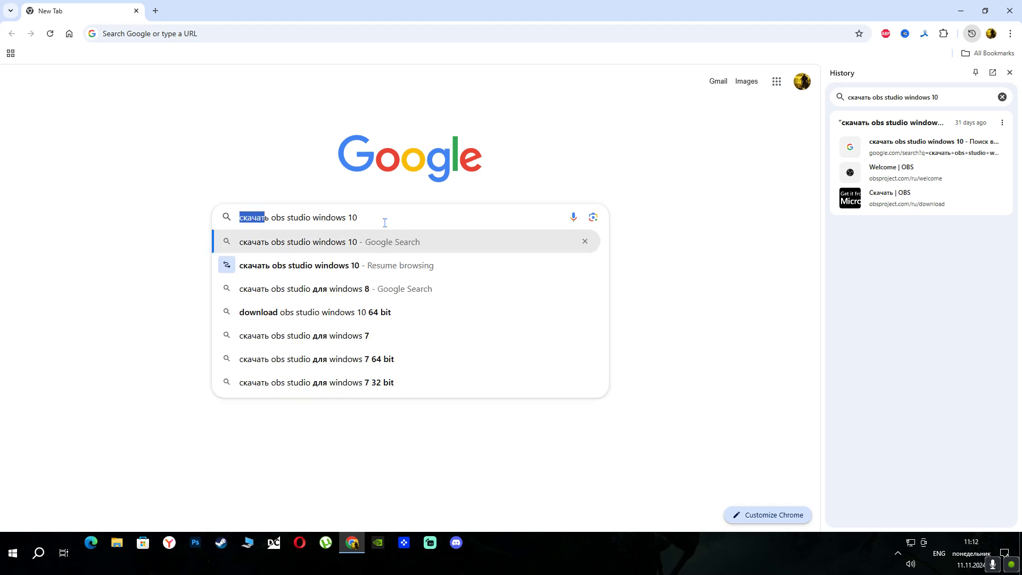
pyautogui.click(387, 251)
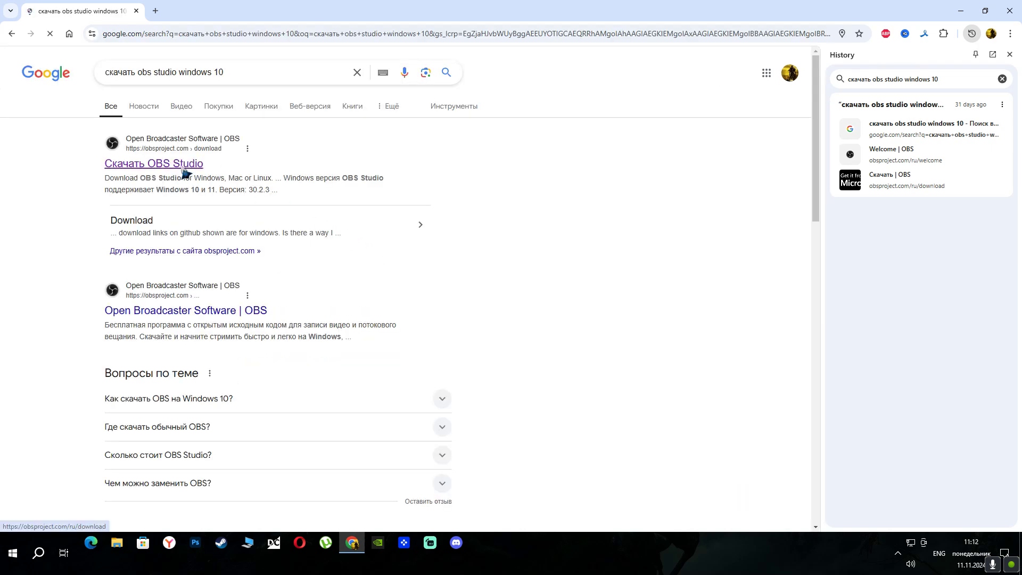
pyautogui.click(1010, 55)
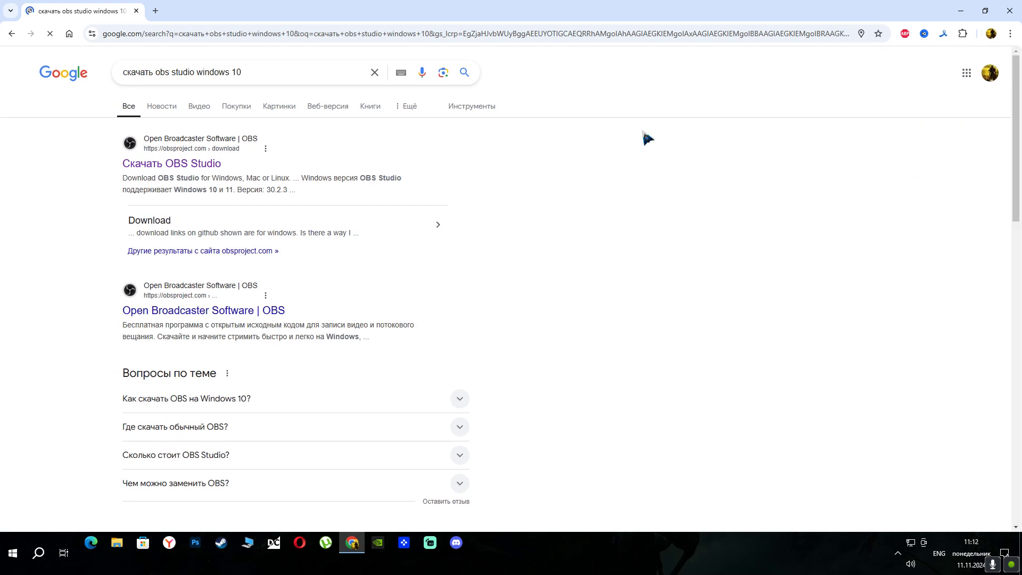
pyautogui.click(212, 166)
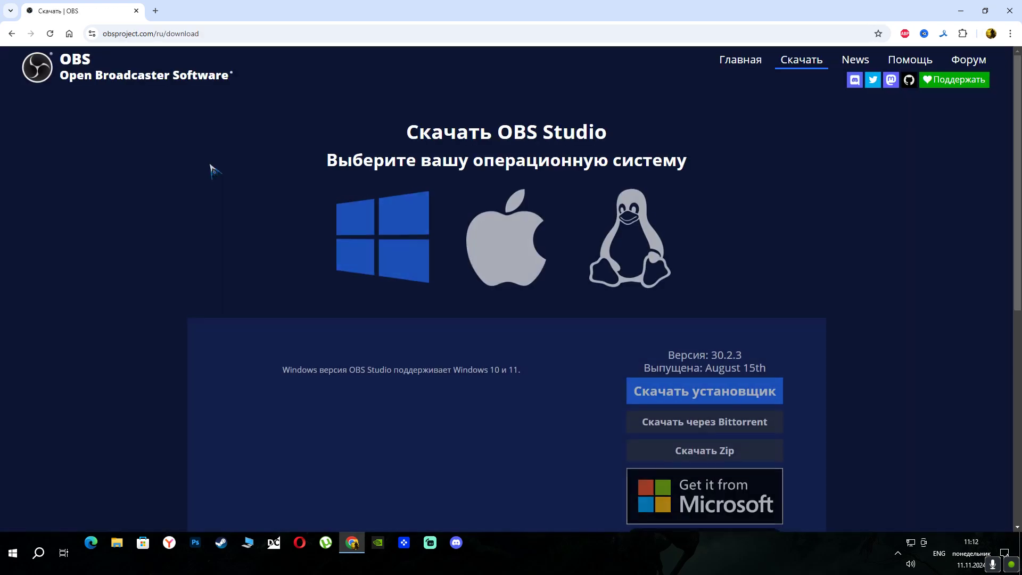
pyautogui.scroll(-2, 701, 320)
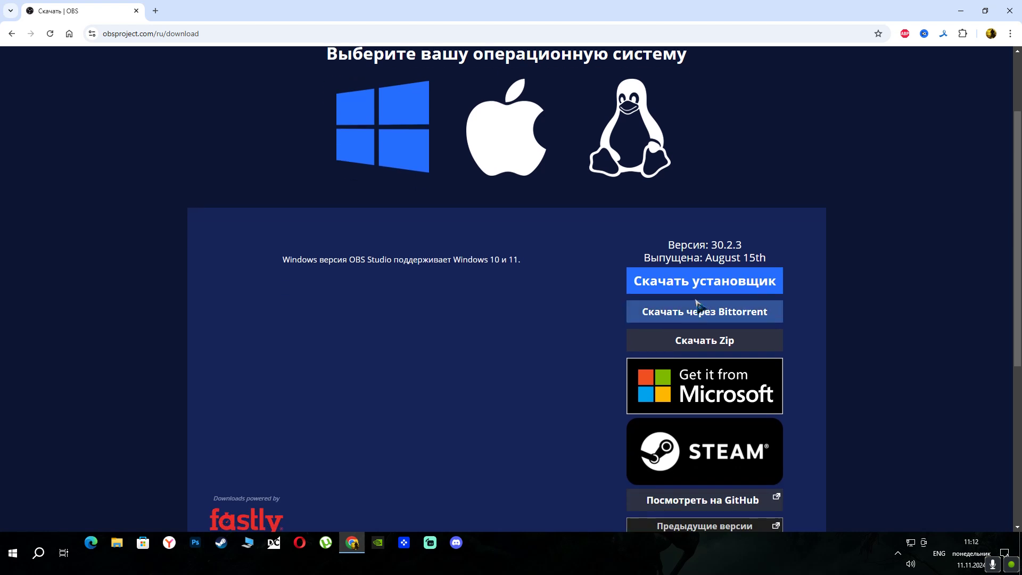
# Download the OBS Studio 30.2.3 Windows installer, allow it to run, and complete the setup with launching OBS enabled
pyautogui.click(684, 289)
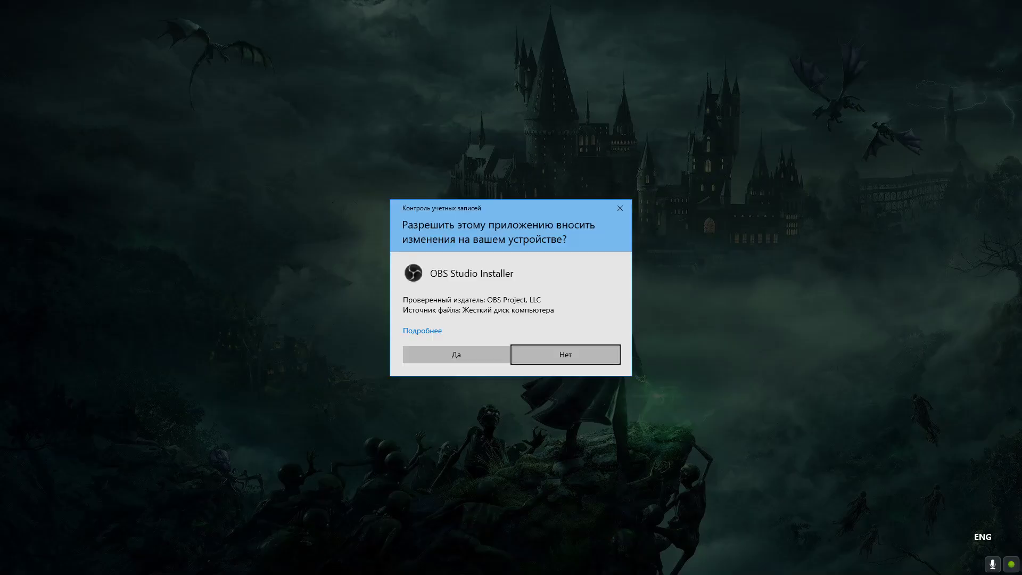
pyautogui.click(442, 356)
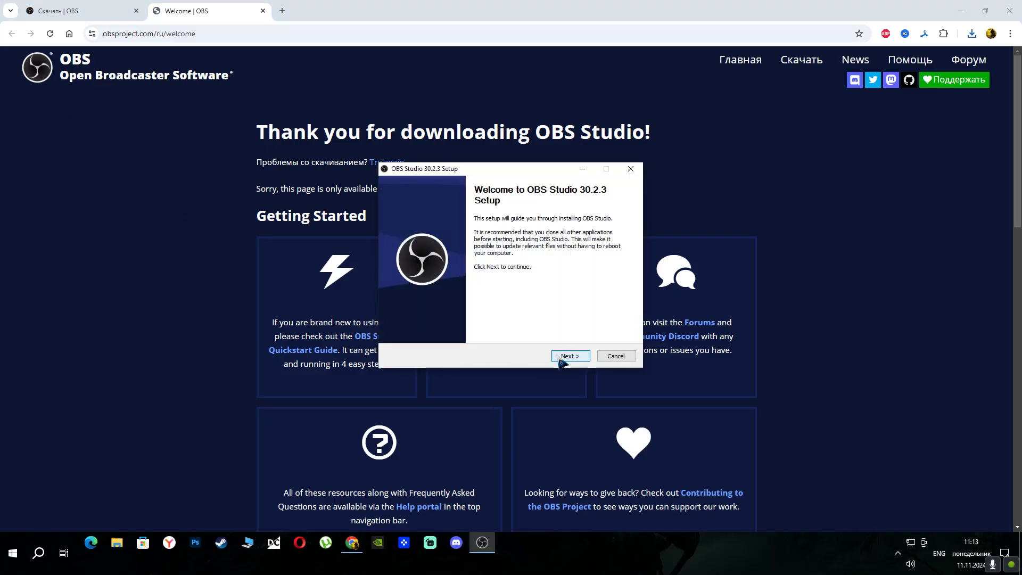
pyautogui.click(560, 357)
pyautogui.click(560, 357)
pyautogui.click(563, 361)
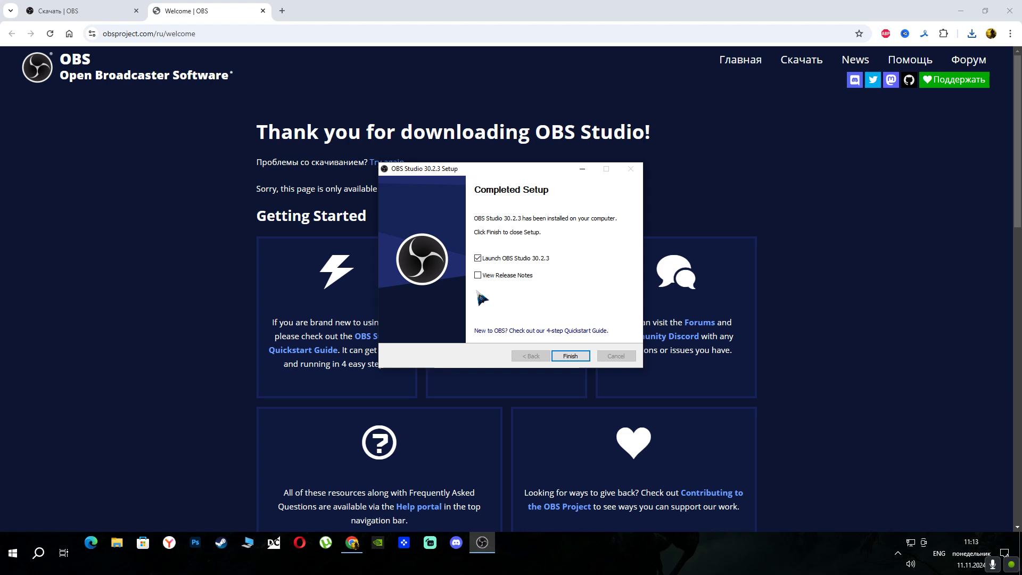
pyautogui.click(568, 357)
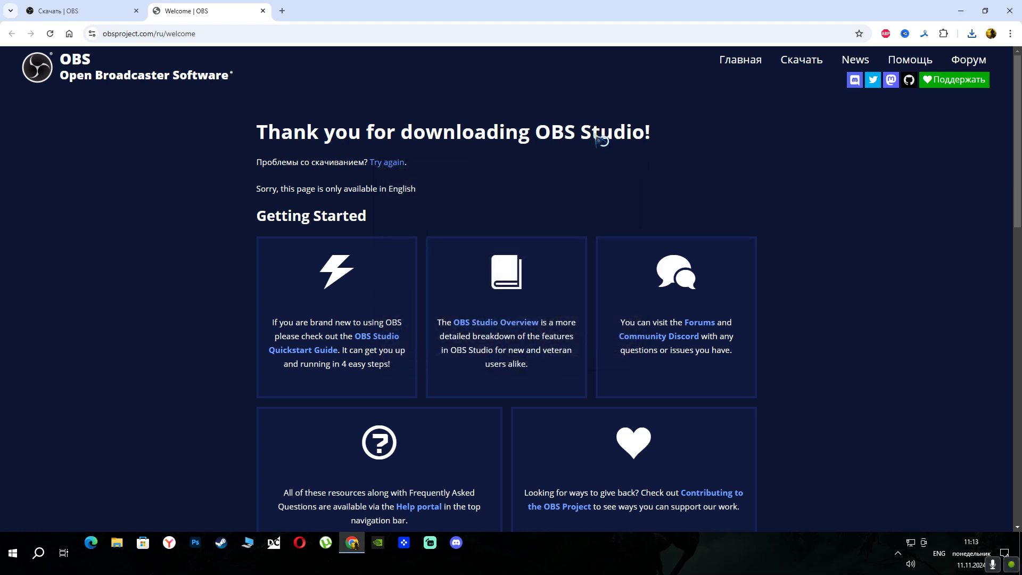
# Close Chrome, place the OBS Studio desktop shortcut between Steam and AIMP, and launch OBS from it
pyautogui.click(1010, 11)
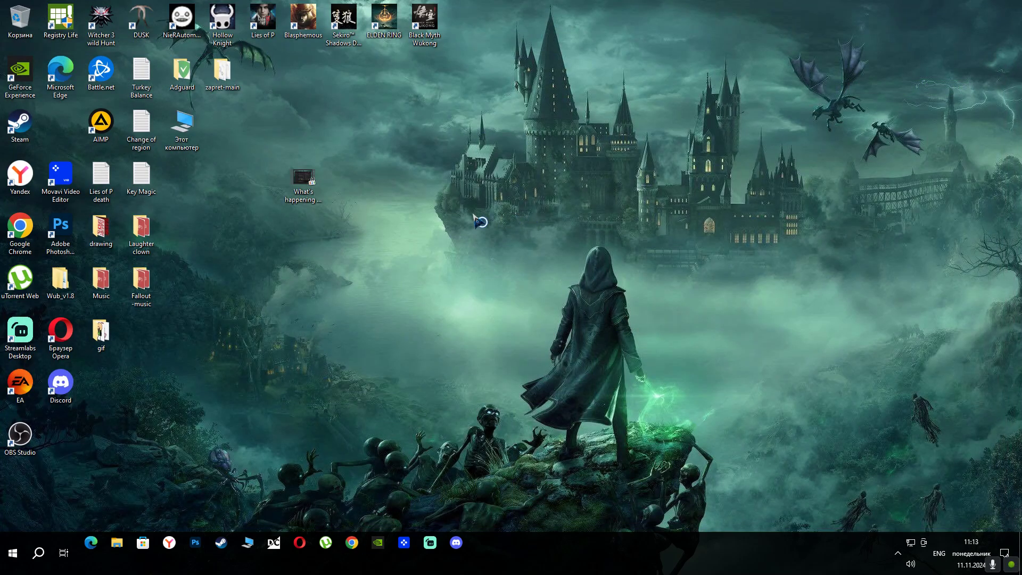
pyautogui.moveTo(20, 436); pyautogui.dragTo(74, 133)
pyautogui.doubleClick(74, 133)
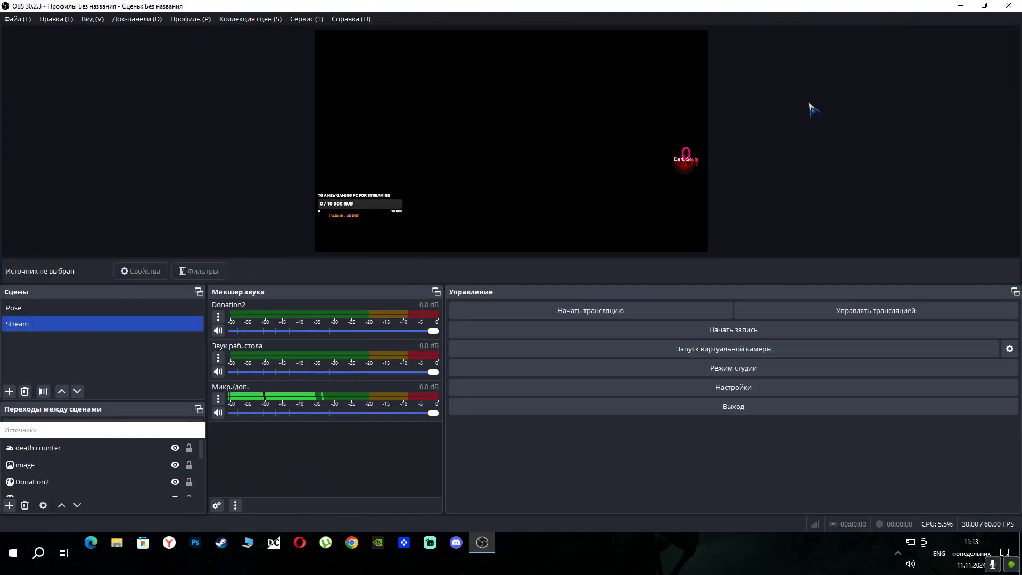
# Look over the Stream scene in the reinstalled OBS, selecting the Music source, and minimise and restore the window
pyautogui.click(567, 138)
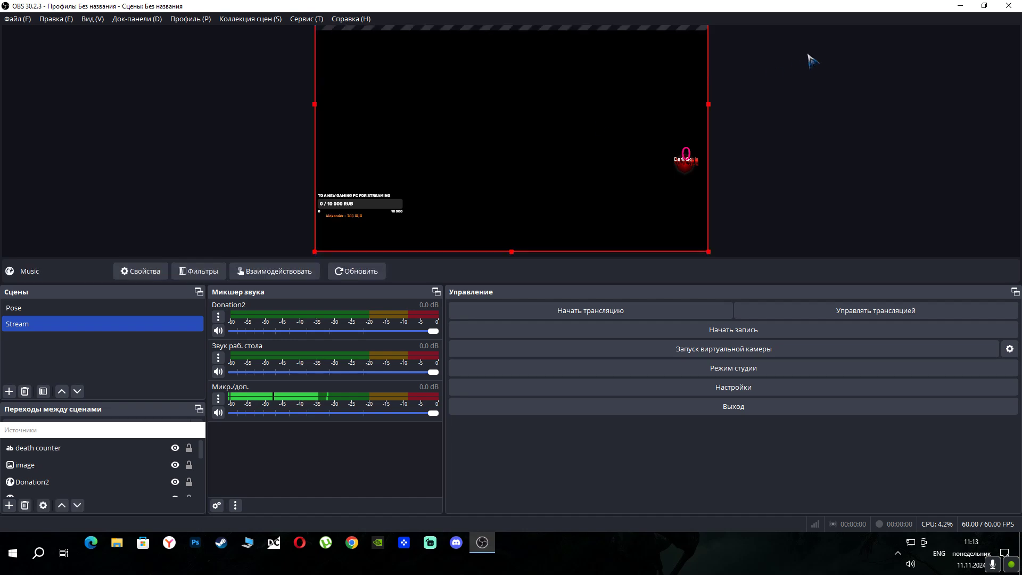
pyautogui.click(961, 6)
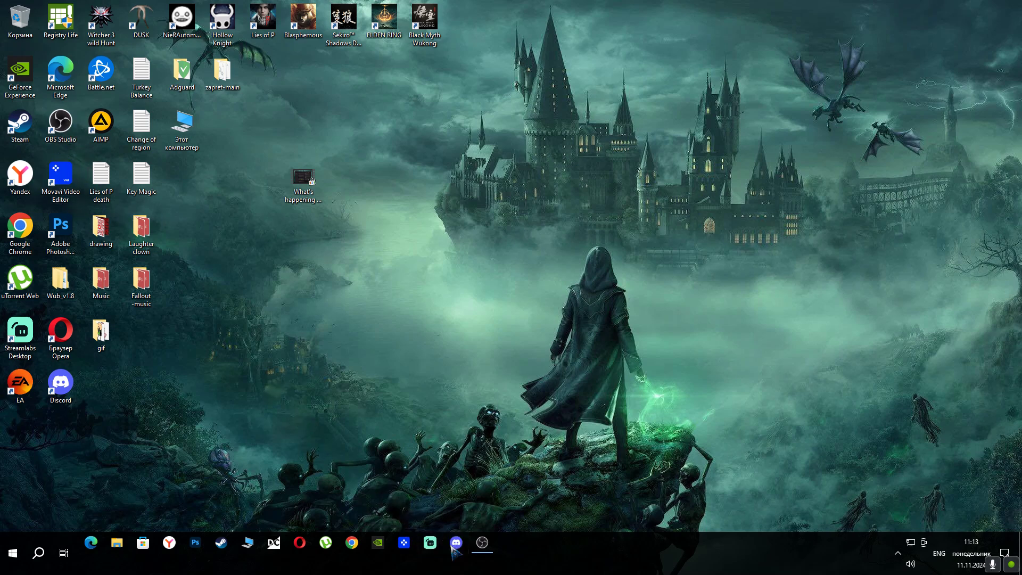
pyautogui.click(484, 547)
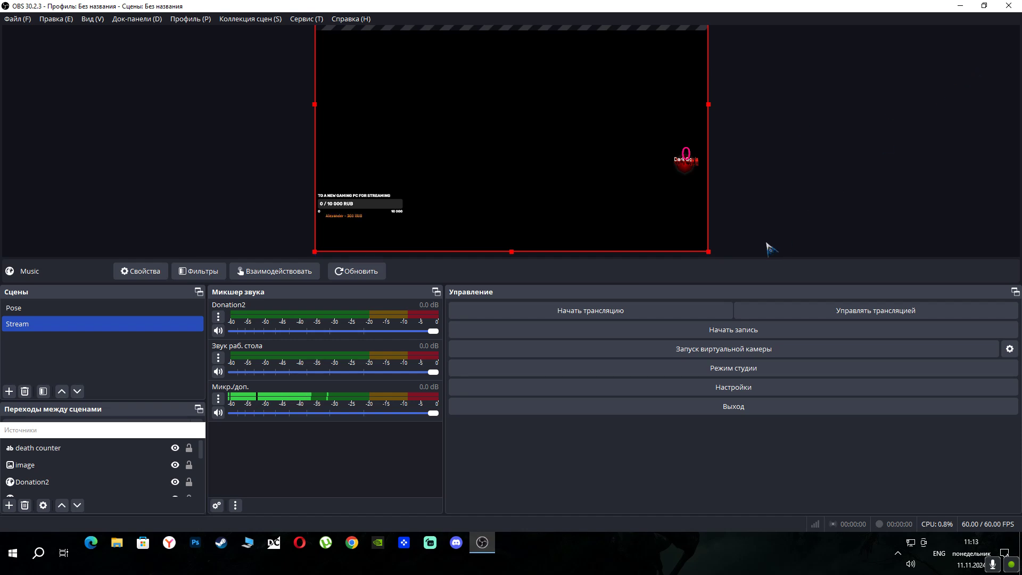
pyautogui.hotkey('alt', 'z')
pyautogui.click(524, 200)
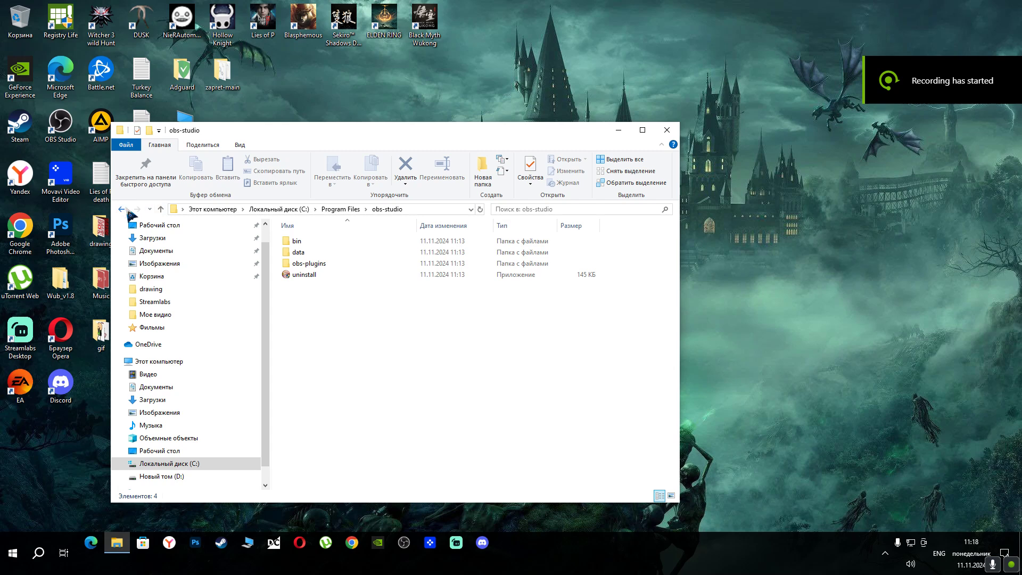
# Go back from the obs-studio folder to Program Files to locate the OBS installation folder, and close the window
pyautogui.click(126, 210)
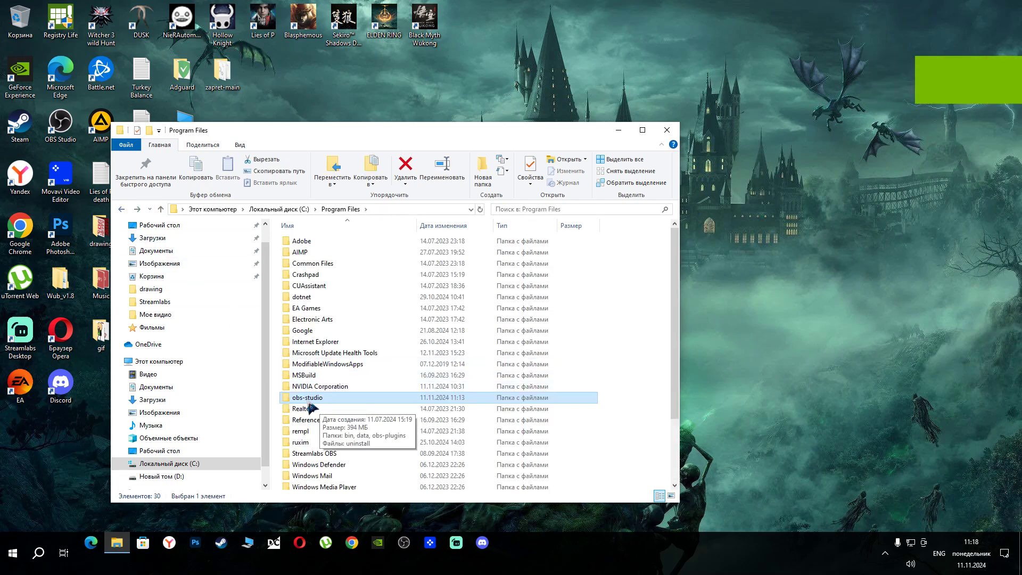
pyautogui.click(667, 130)
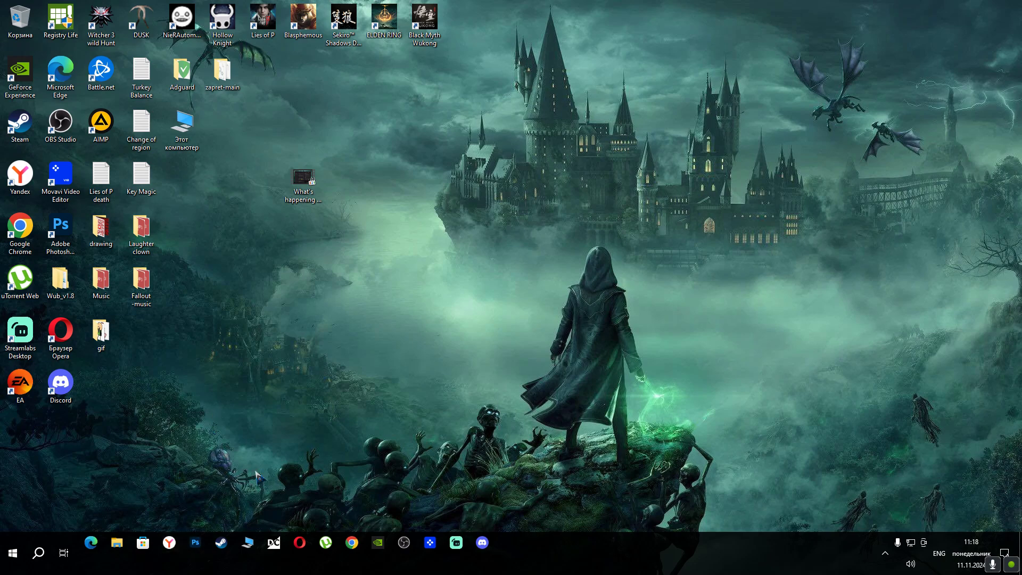
pyautogui.hotkey('alt', 'z')
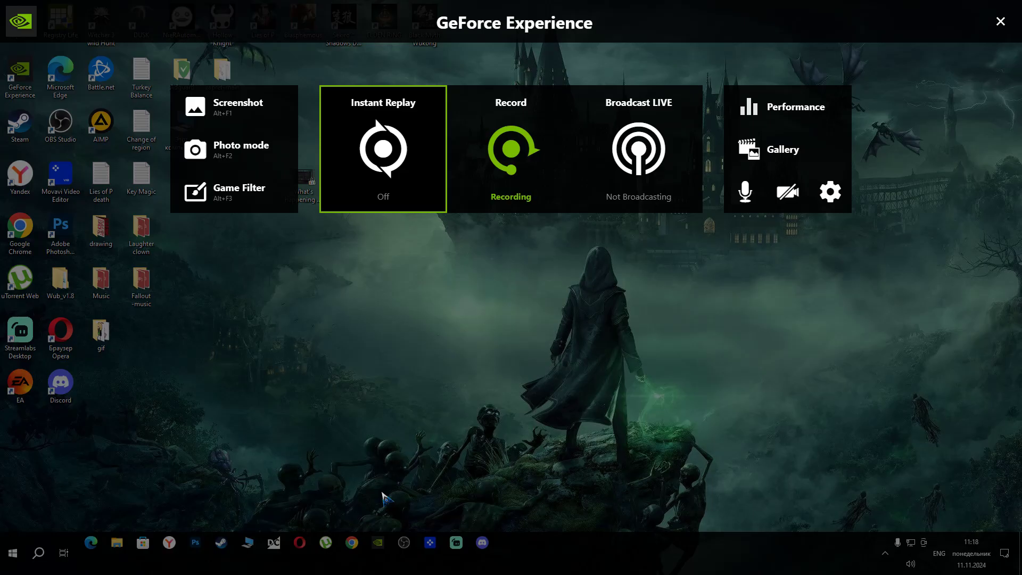
pyautogui.click(516, 207)
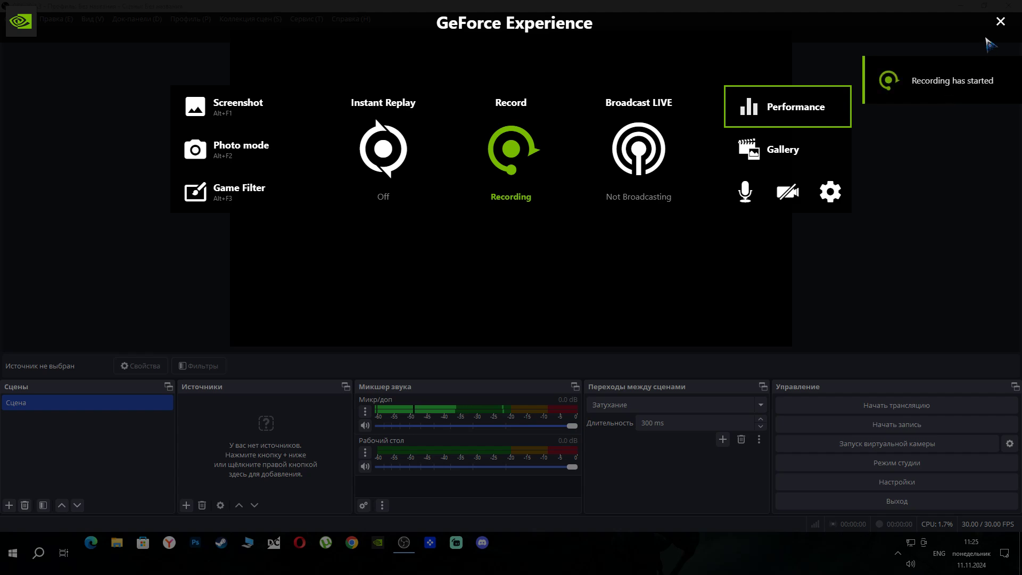
pyautogui.click(1001, 22)
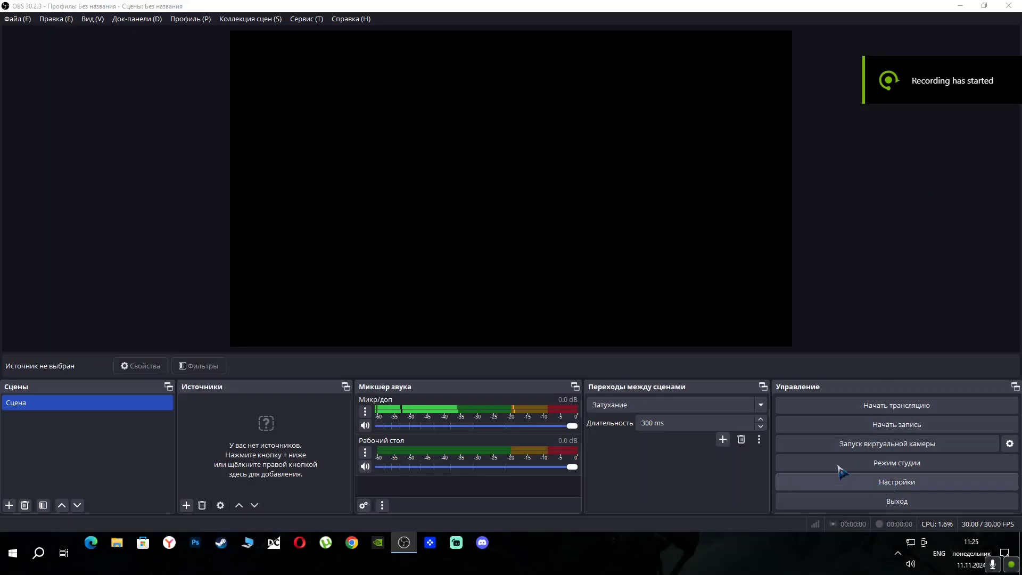
# Review the OBS output settings, and set the video frame rate to 60 FPS and the output resolution to 1920x1080
pyautogui.click(854, 478)
pyautogui.click(315, 145)
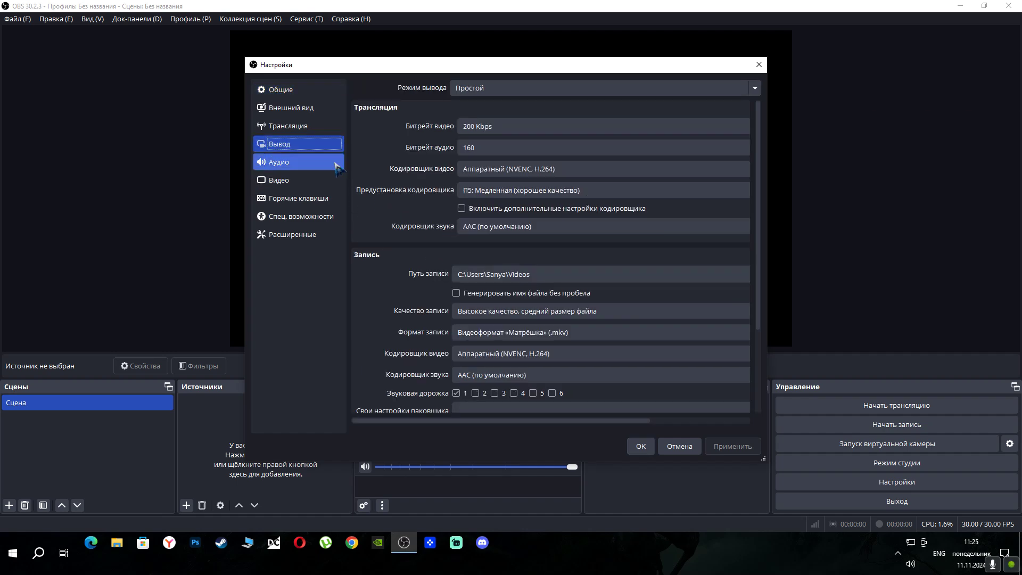
pyautogui.scroll(-1, 589, 372)
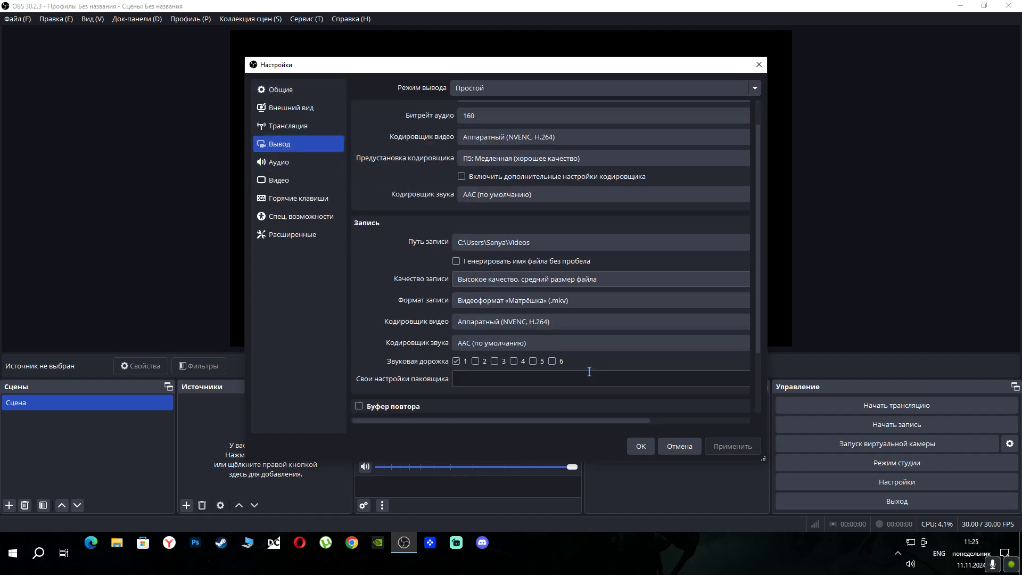
pyautogui.scroll(1, 589, 372)
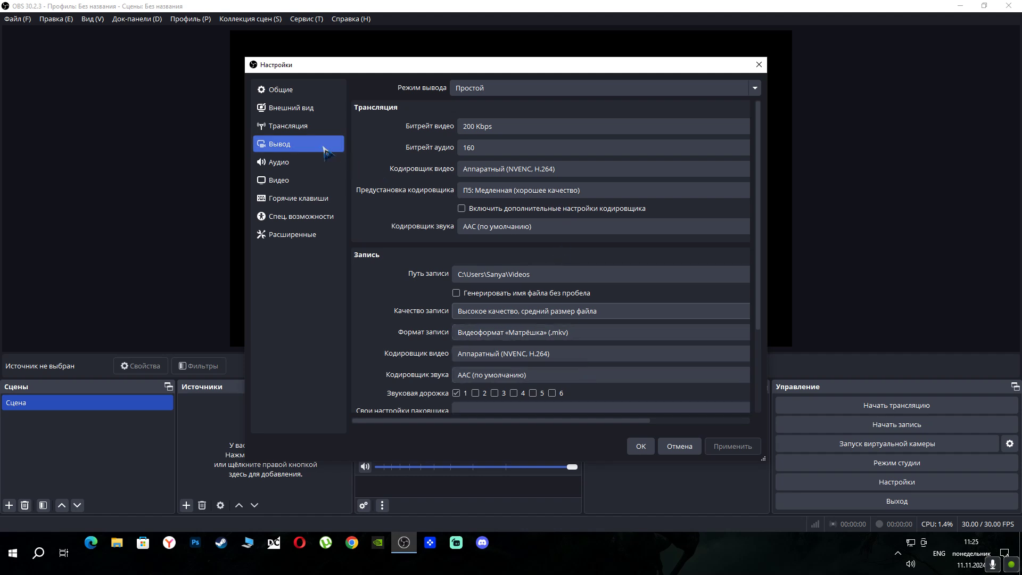
pyautogui.click(307, 180)
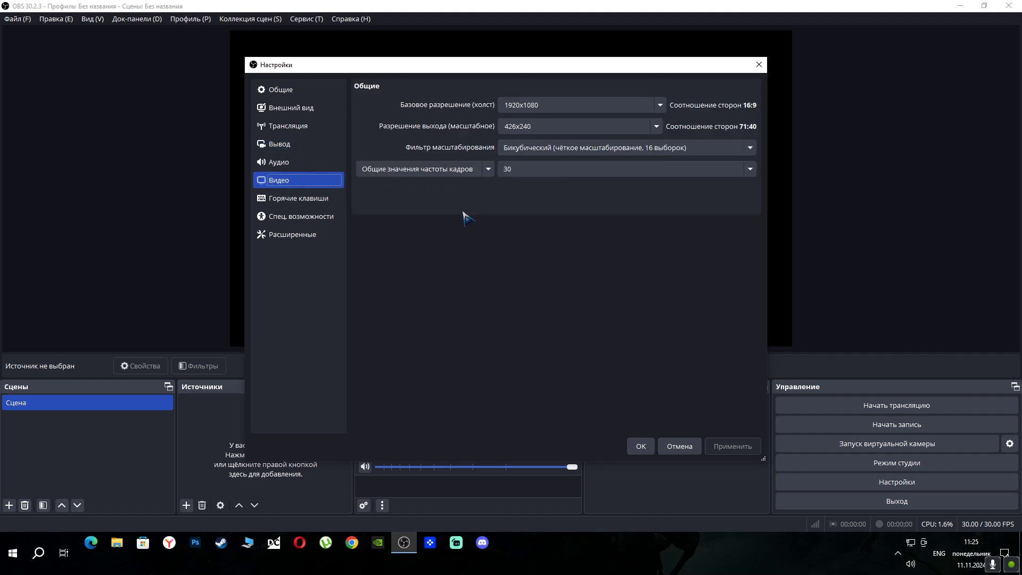
pyautogui.click(750, 171)
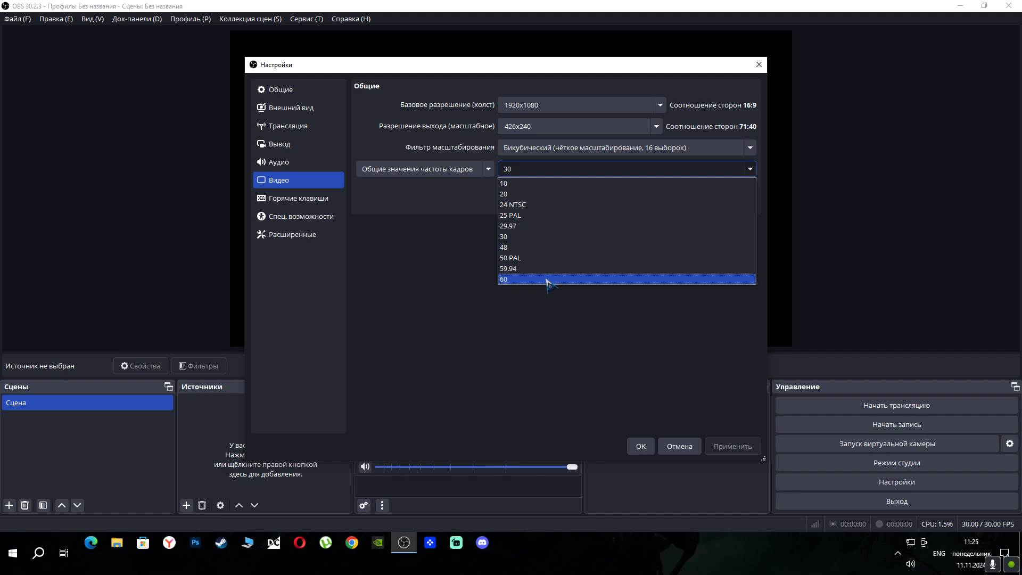
pyautogui.click(549, 279)
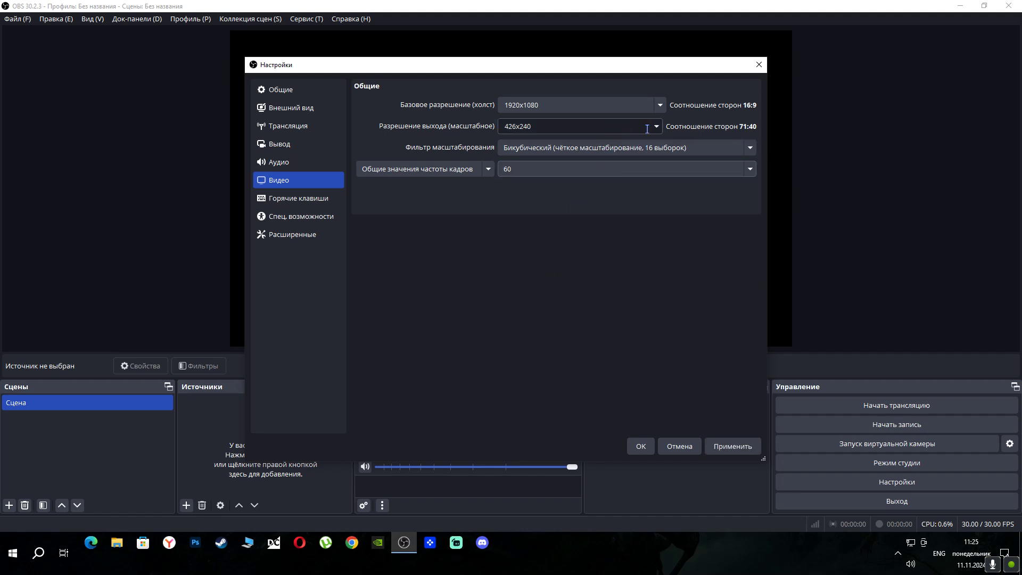
pyautogui.click(656, 126)
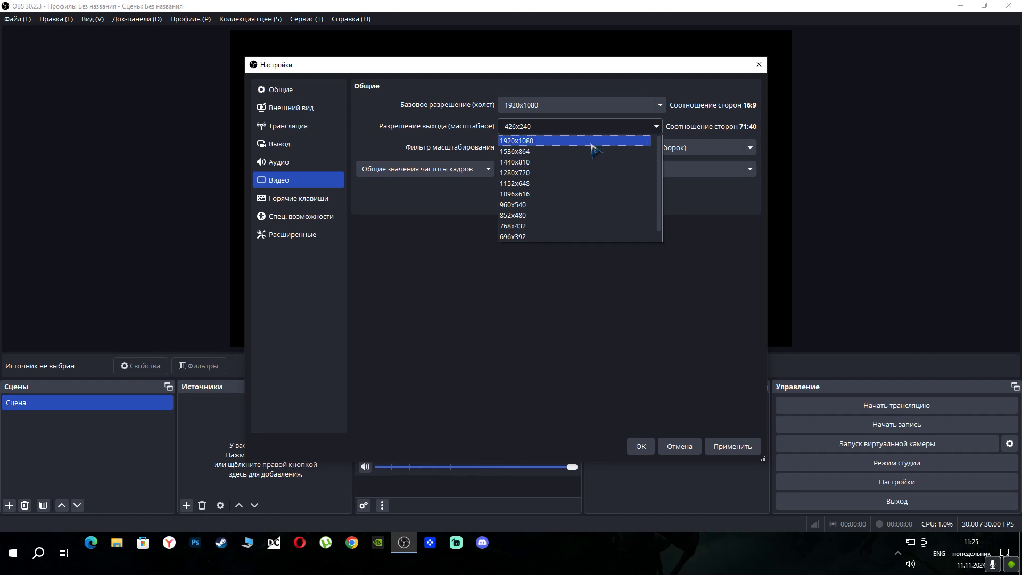
pyautogui.click(591, 142)
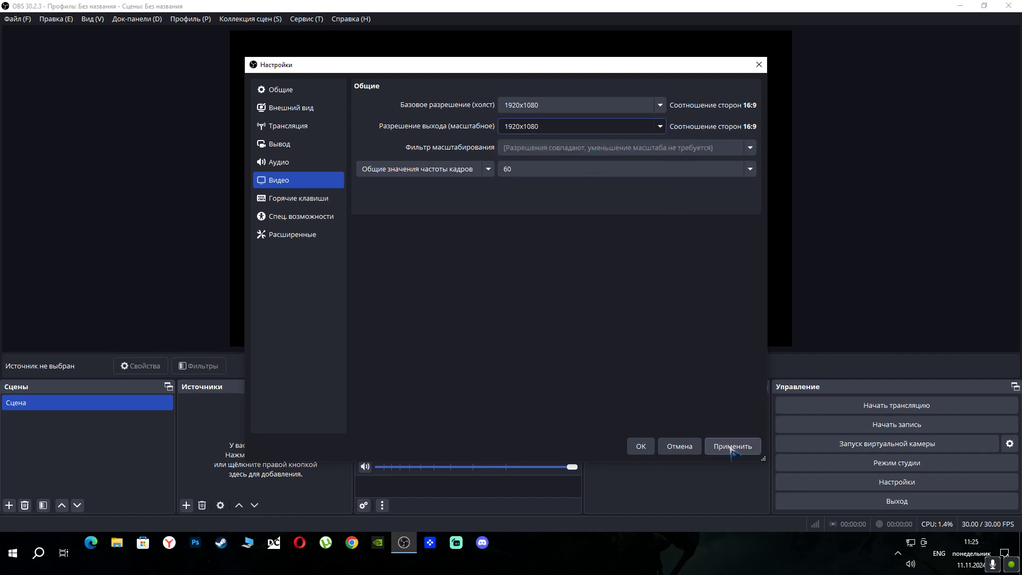
pyautogui.click(731, 447)
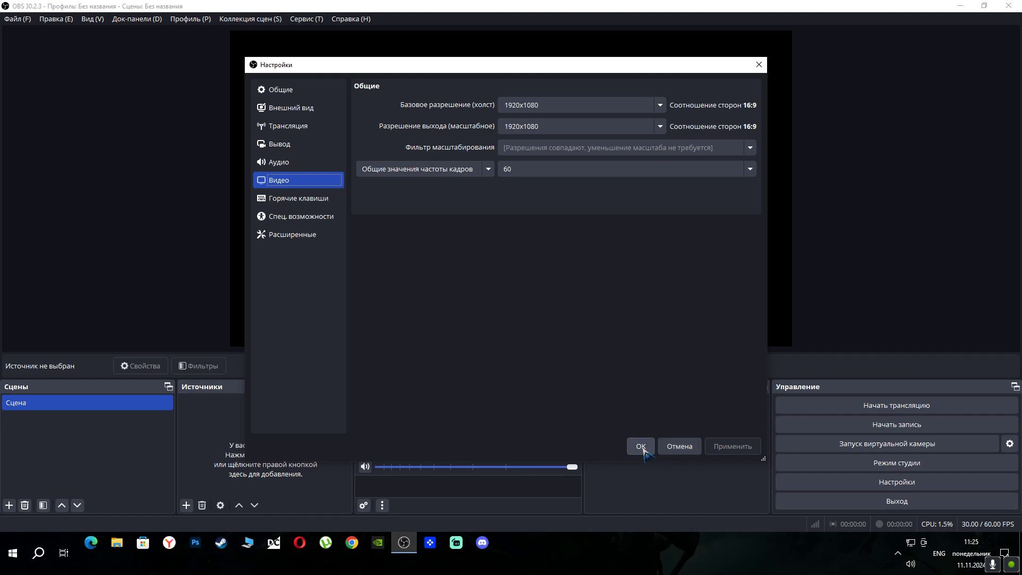
pyautogui.click(641, 447)
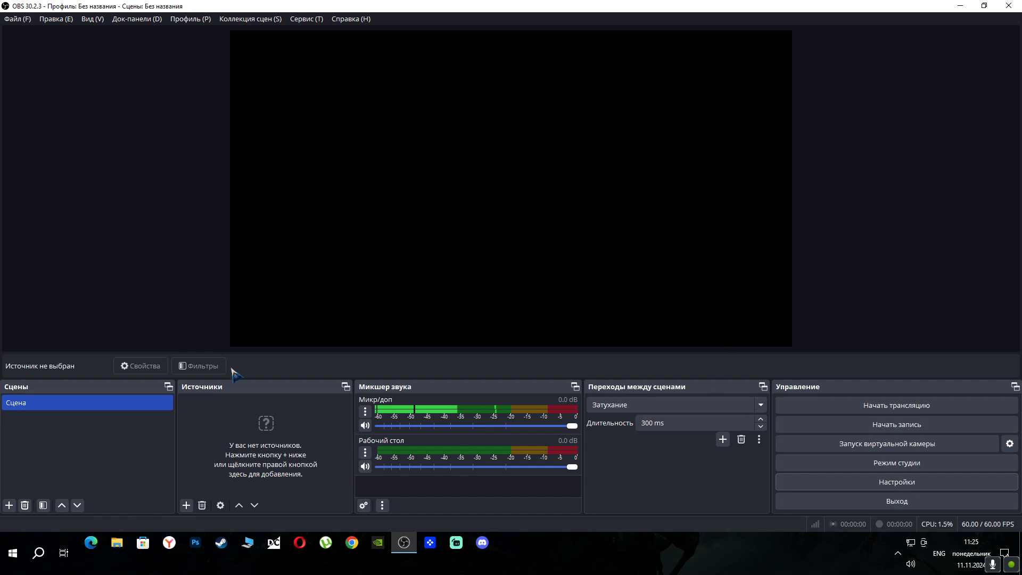
pyautogui.hotkey('alt', 'z')
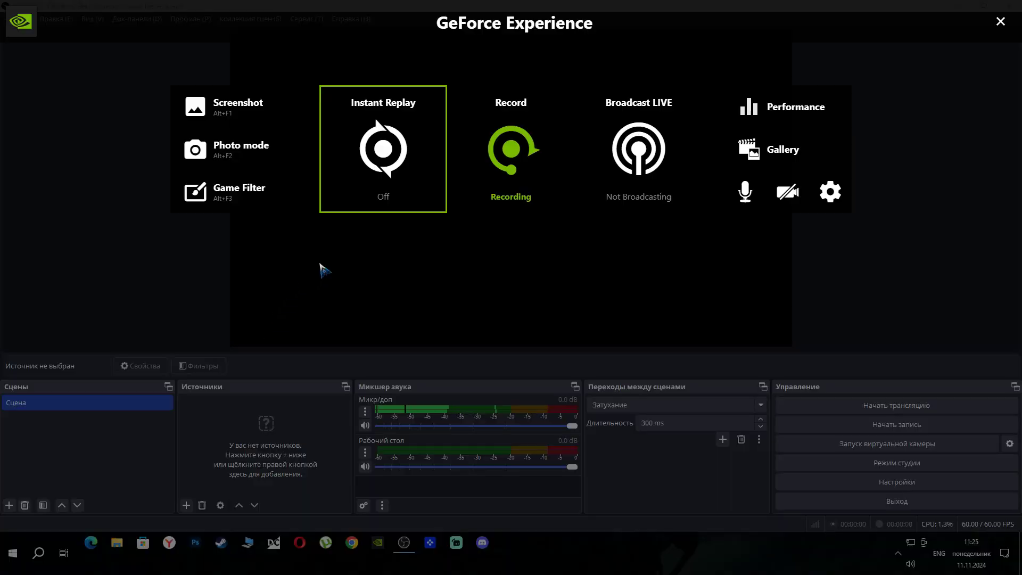
pyautogui.click(516, 203)
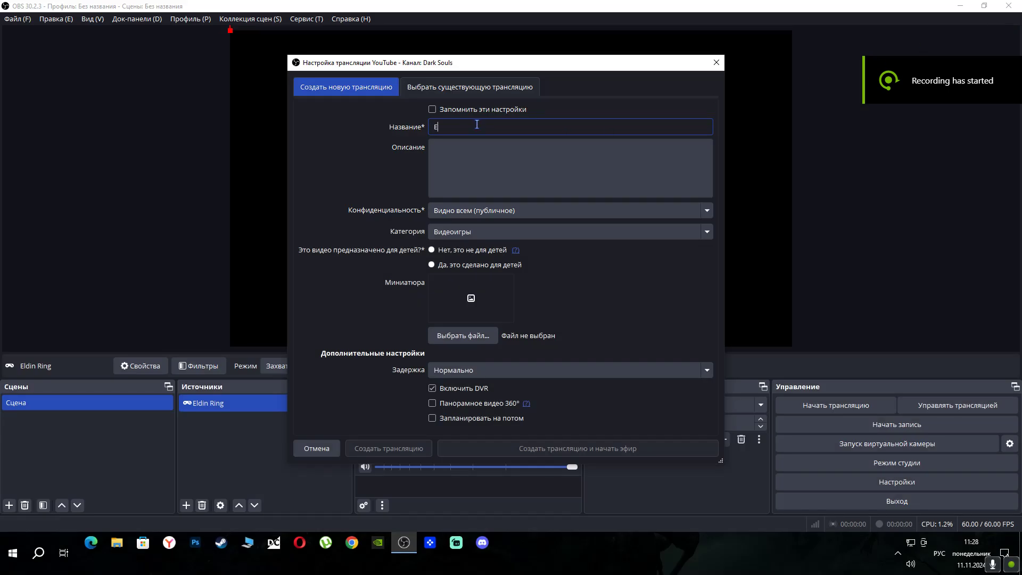
# Fill in the new YouTube broadcast with the title "Test" and description "OBs", and mark it as not made for children
pyautogui.press('BackSpace')
pyautogui.press('BackSpace')
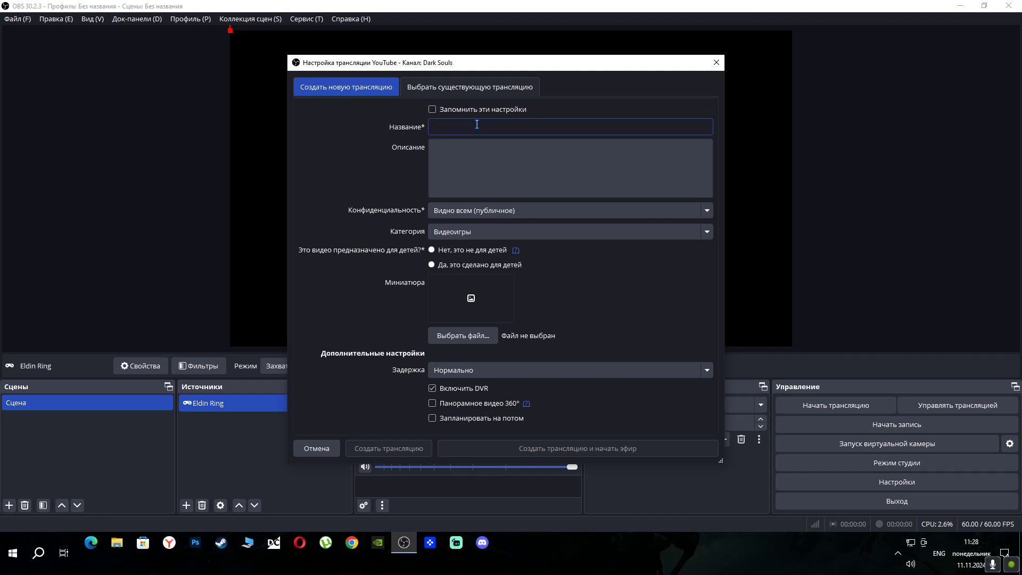
pyautogui.write('Test')
pyautogui.click(452, 153)
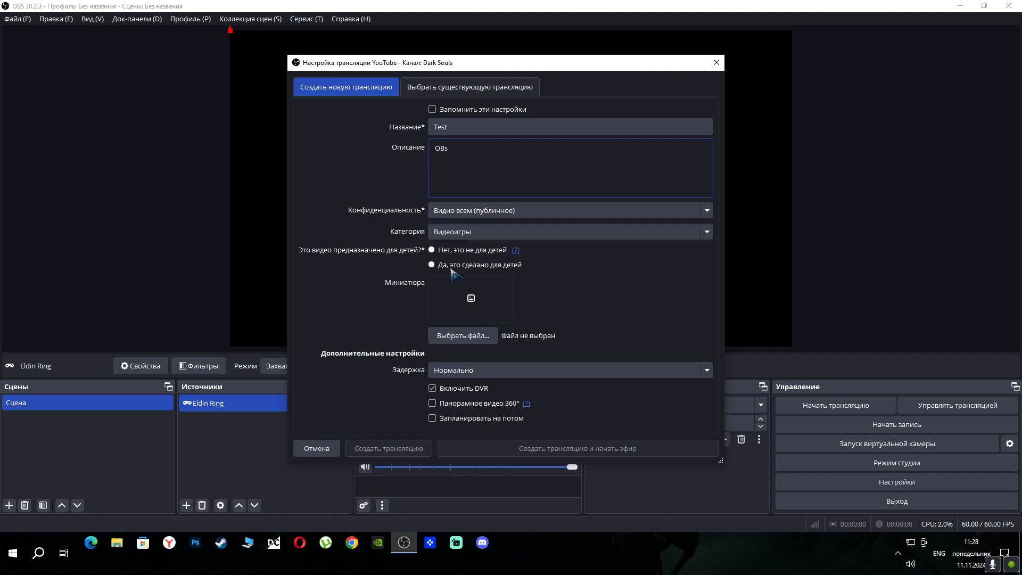
pyautogui.click(431, 251)
# Choose the image Dark Souls (2) from the desktop's drawing folder as the broadcast thumbnail
pyautogui.click(472, 303)
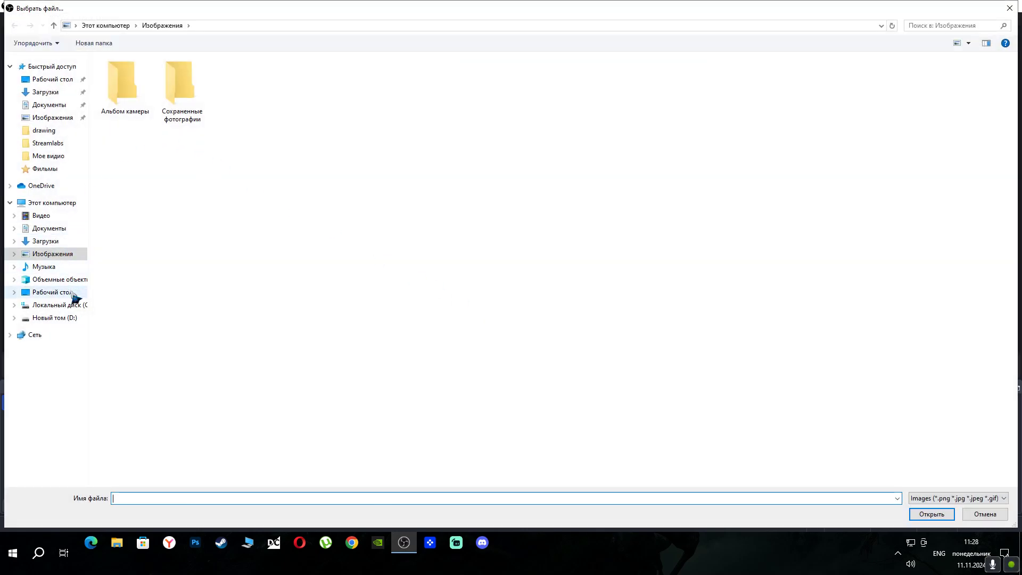
pyautogui.click(53, 292)
pyautogui.doubleClick(128, 85)
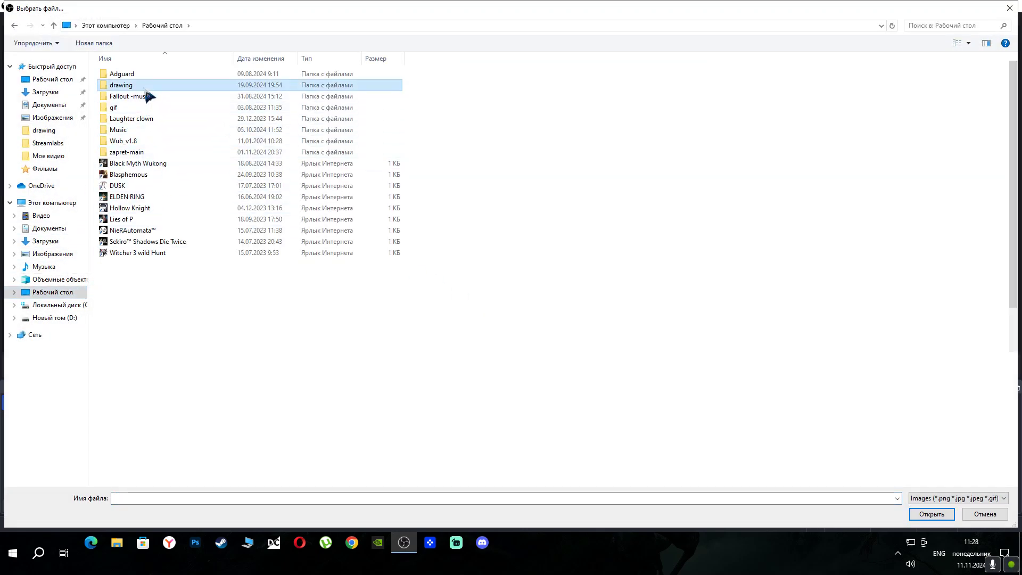
pyautogui.click(694, 162)
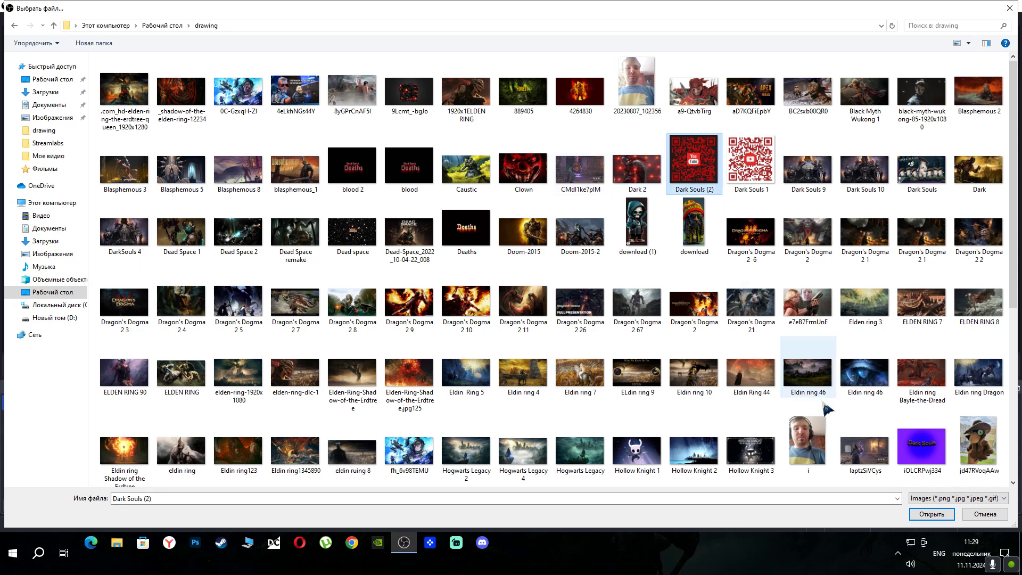
pyautogui.click(932, 514)
# Try to create the YouTube broadcast and start streaming, and close the broadcast setup dialog
pyautogui.click(647, 454)
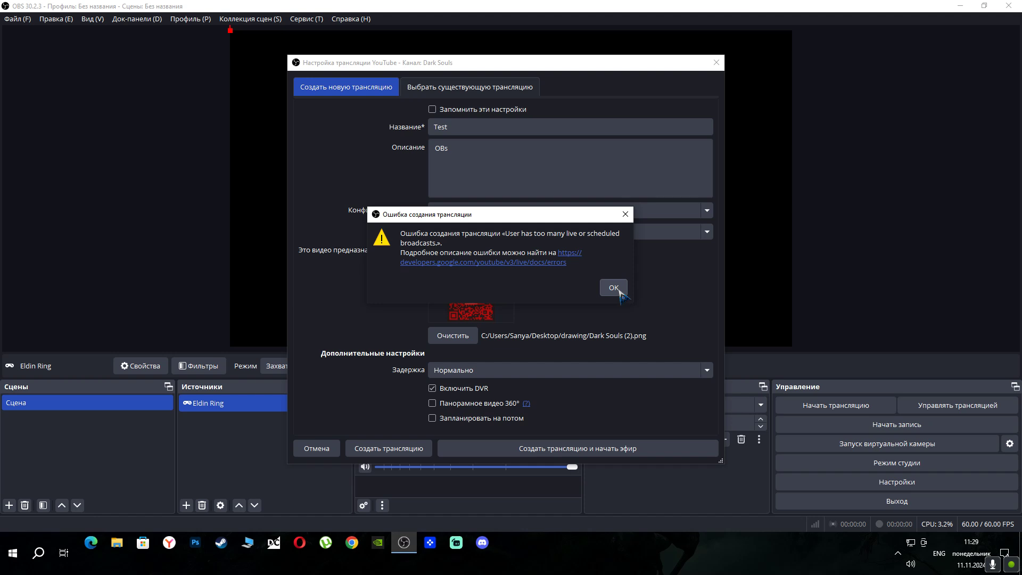
pyautogui.click(615, 288)
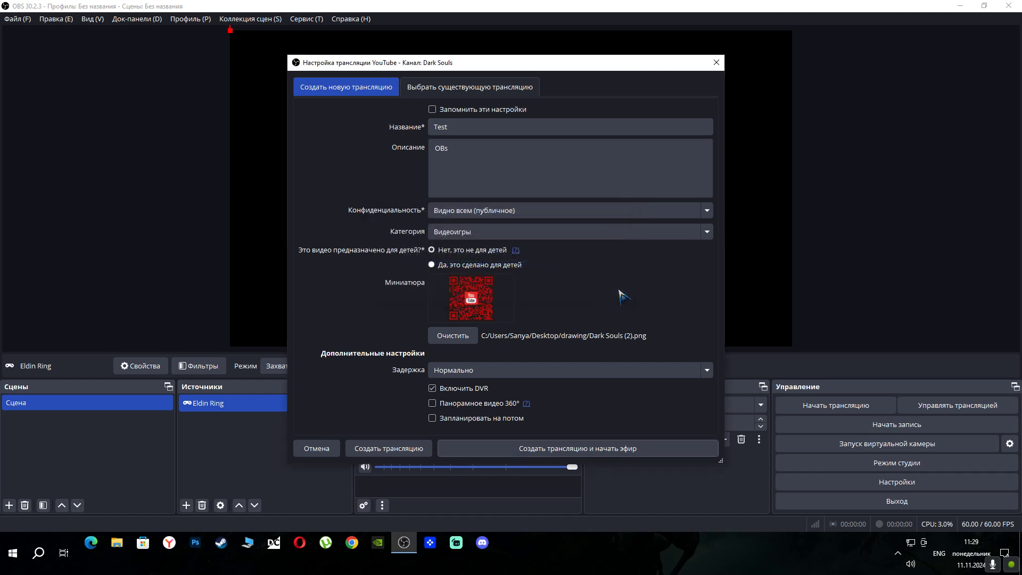
pyautogui.click(715, 63)
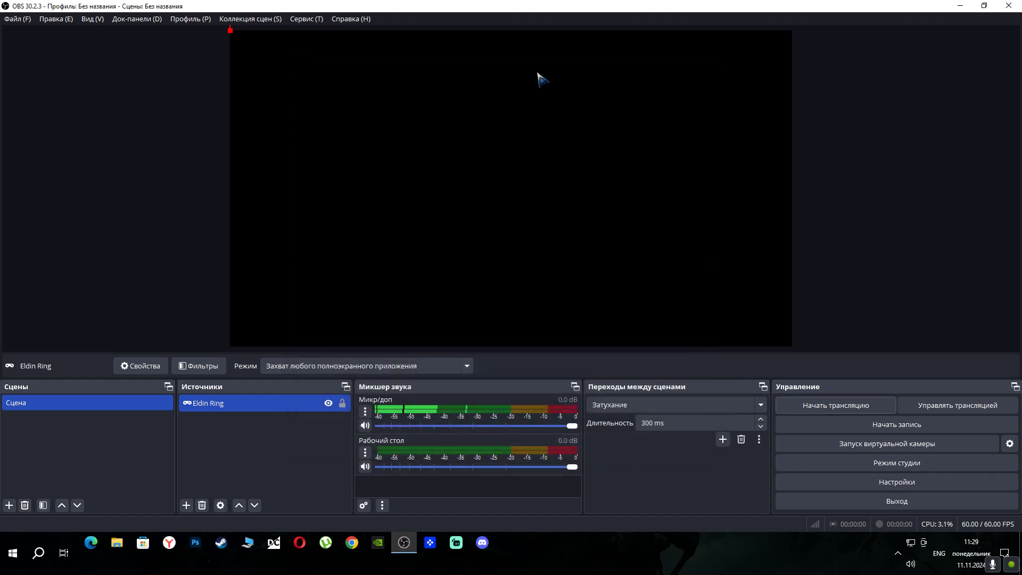
# Deselect the Eldin Ring source in the preview canvas and close OBS Studio
pyautogui.click(529, 81)
pyautogui.click(346, 405)
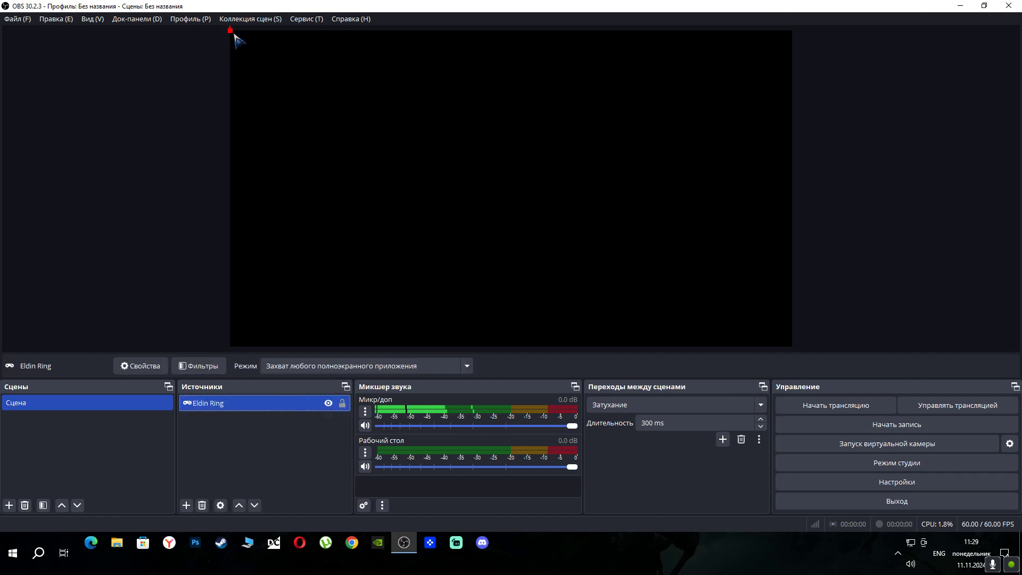
pyautogui.moveTo(252, 44); pyautogui.dragTo(379, 129)
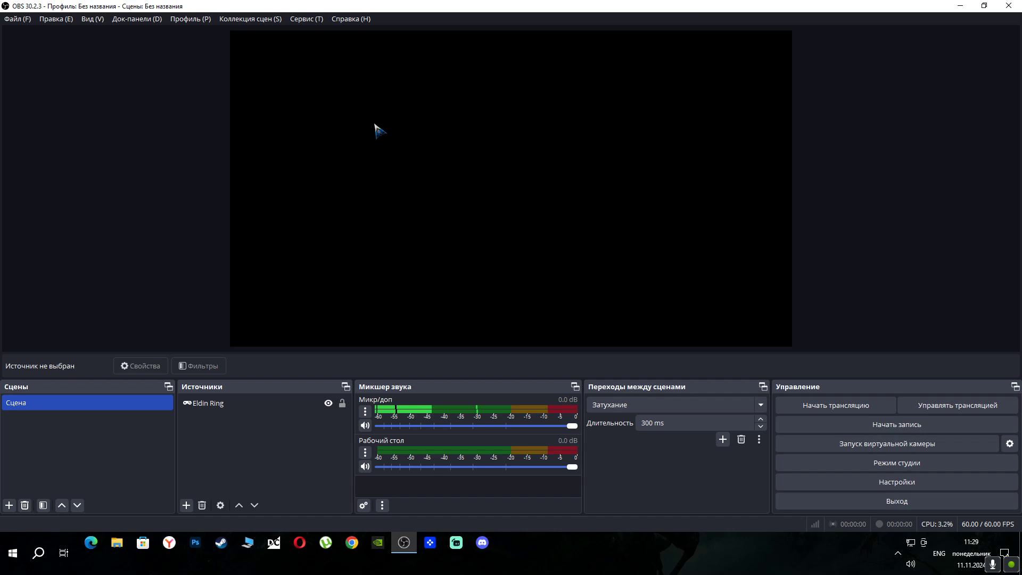
pyautogui.click(1006, 6)
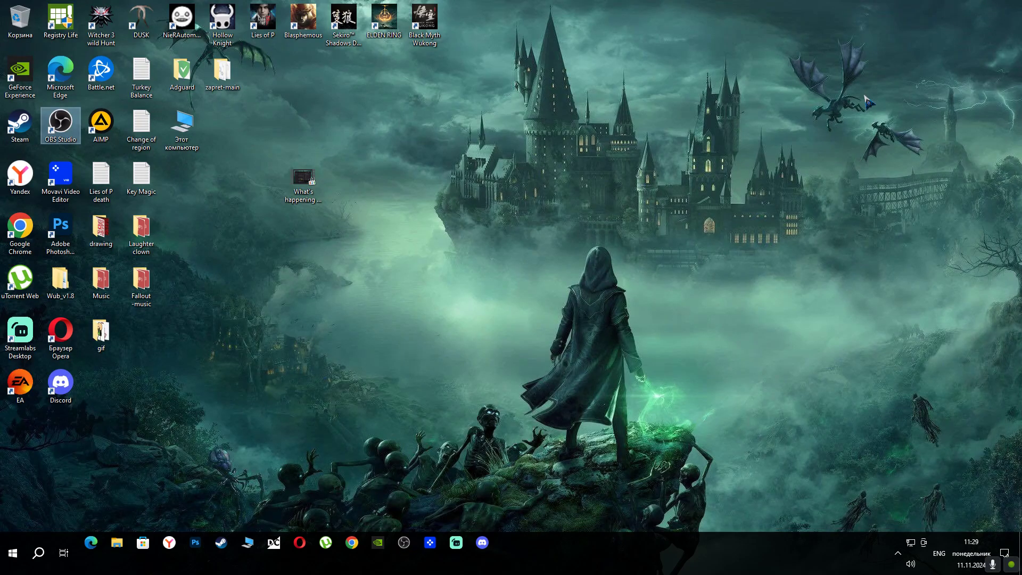
pyautogui.hotkey('alt', 'z')
pyautogui.click(553, 209)
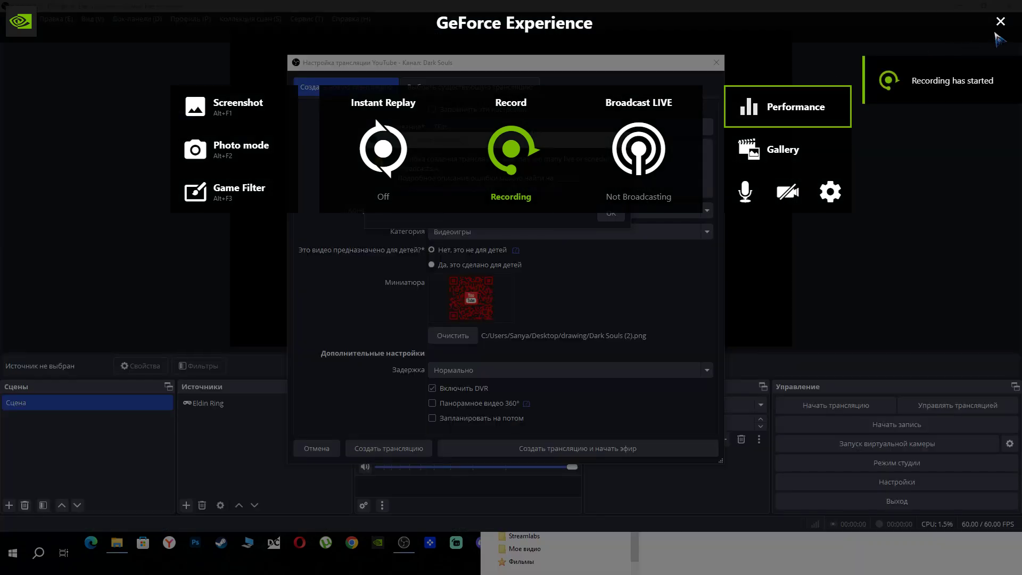
pyautogui.hotkey('alt', 'z')
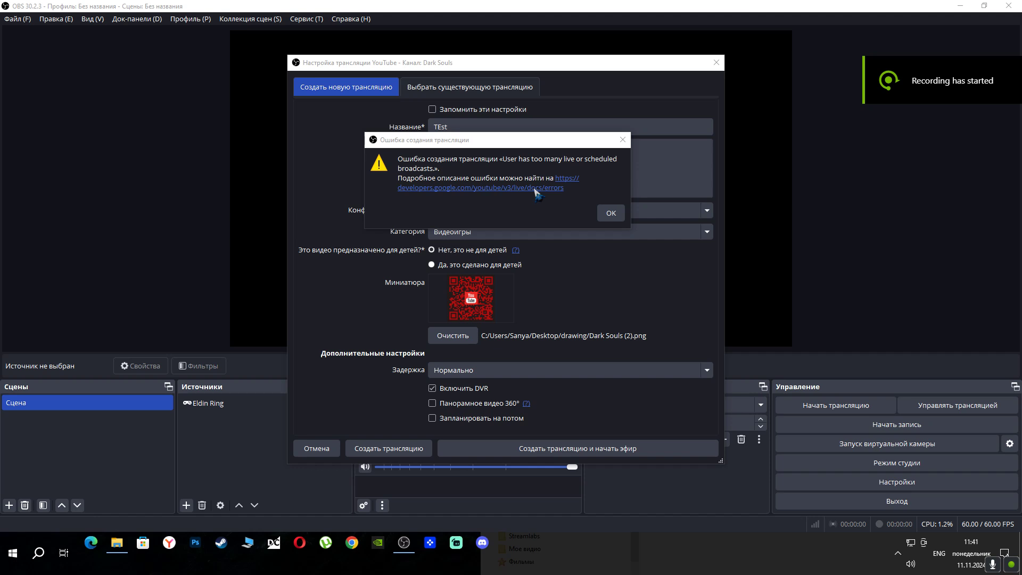
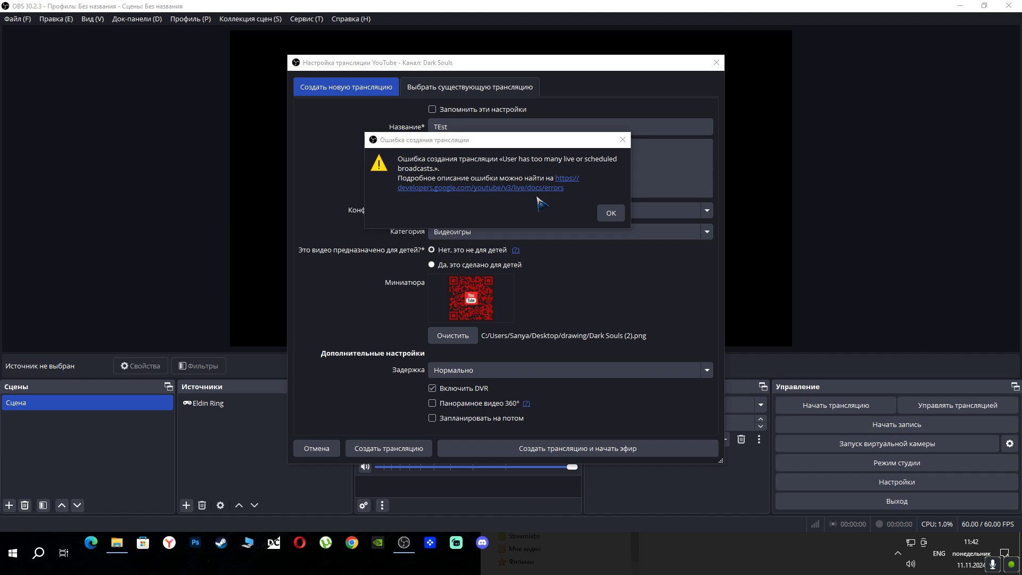
# Open the documentation link from the broadcast creation error in the browser, view the page full-size, and return to OBS
pyautogui.click(568, 183)
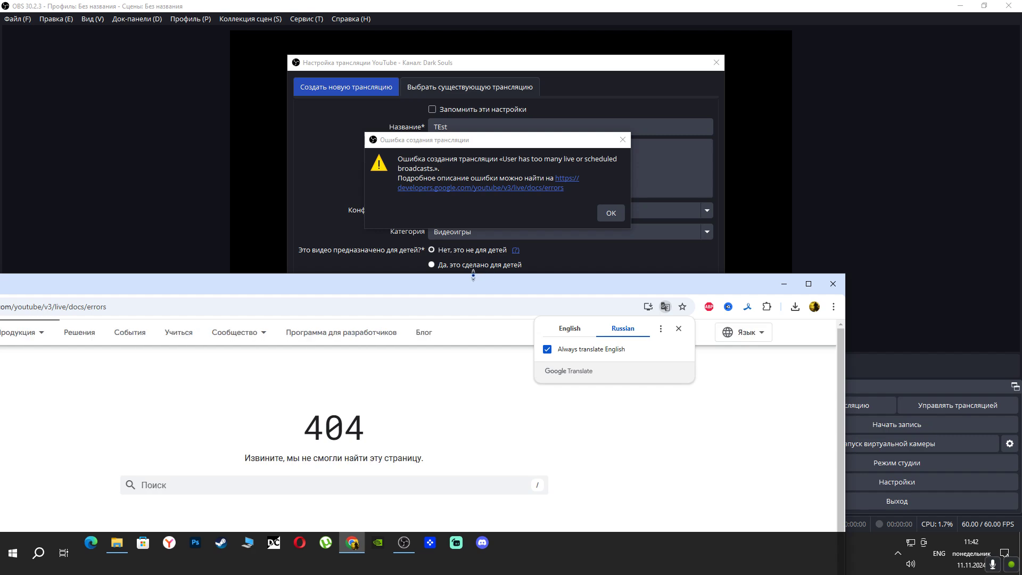
pyautogui.click(808, 284)
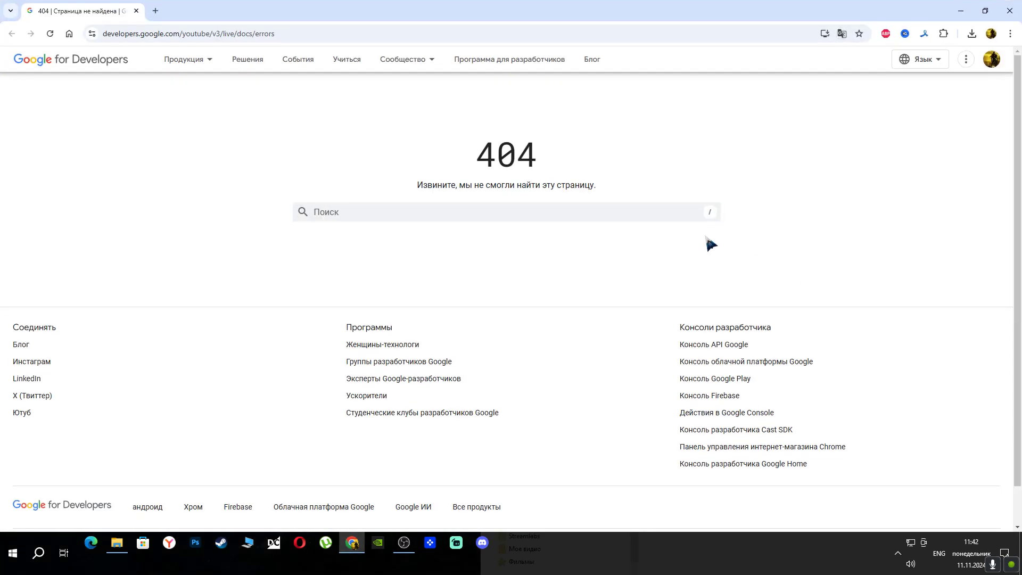
pyautogui.click(961, 11)
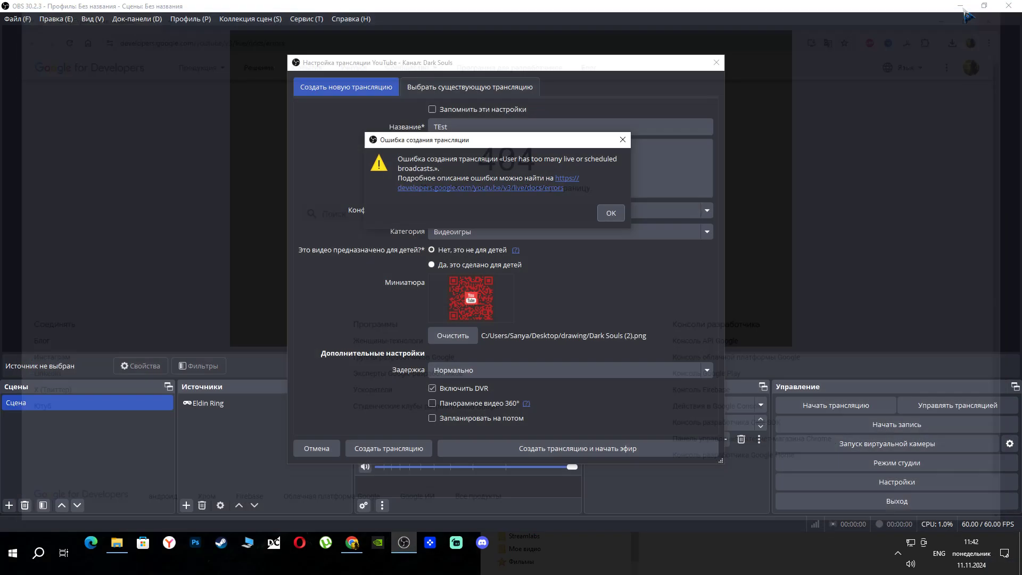
pyautogui.hotkey('alt', 'z')
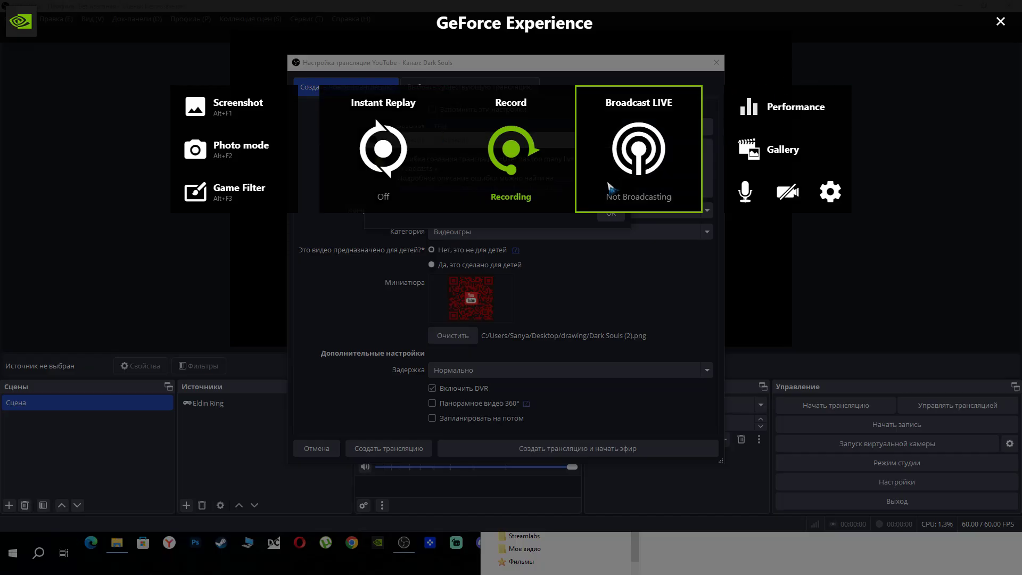
pyautogui.click(511, 154)
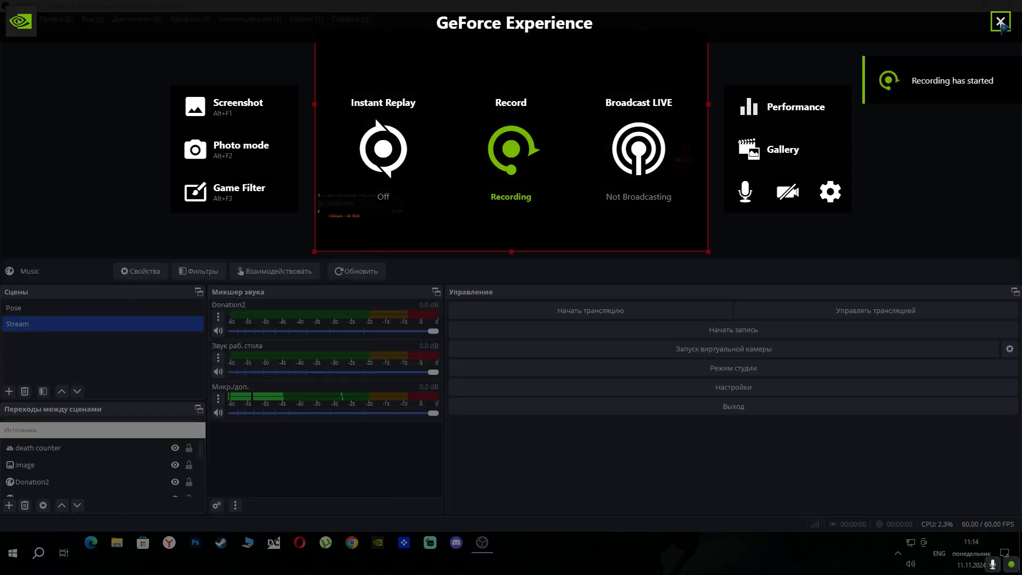
pyautogui.click(1000, 21)
# Set up a new YouTube broadcast titled "Test" with description "OBS", not made for children, and try to create it and go live
pyautogui.click(607, 310)
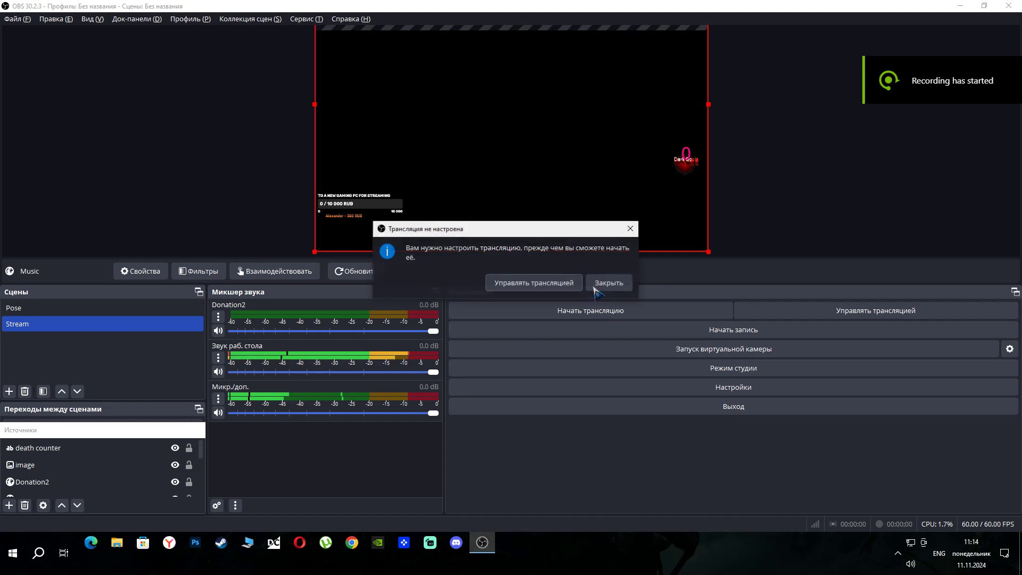
pyautogui.click(536, 283)
pyautogui.click(507, 128)
pyautogui.press('BackSpace')
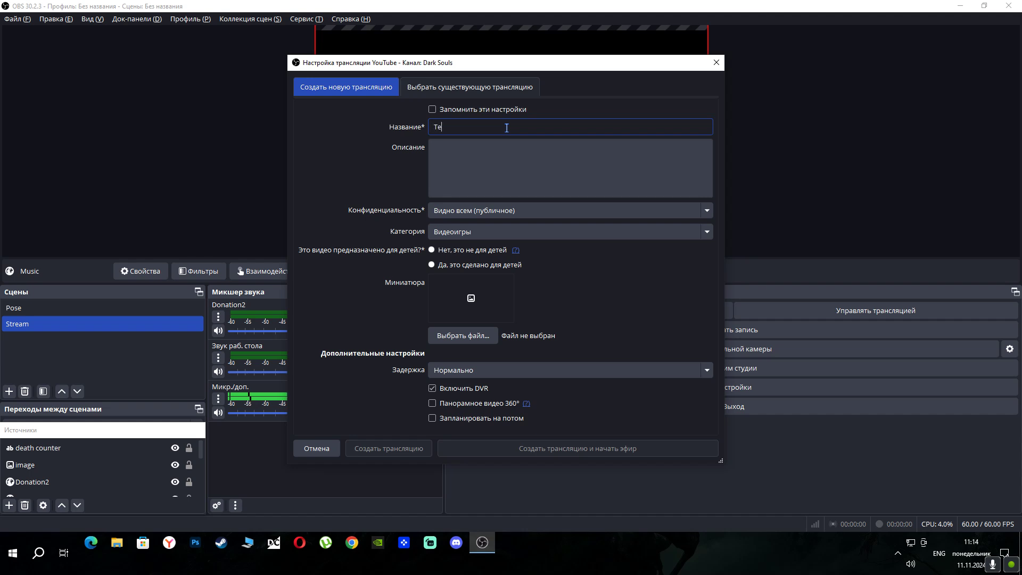
pyautogui.click(483, 163)
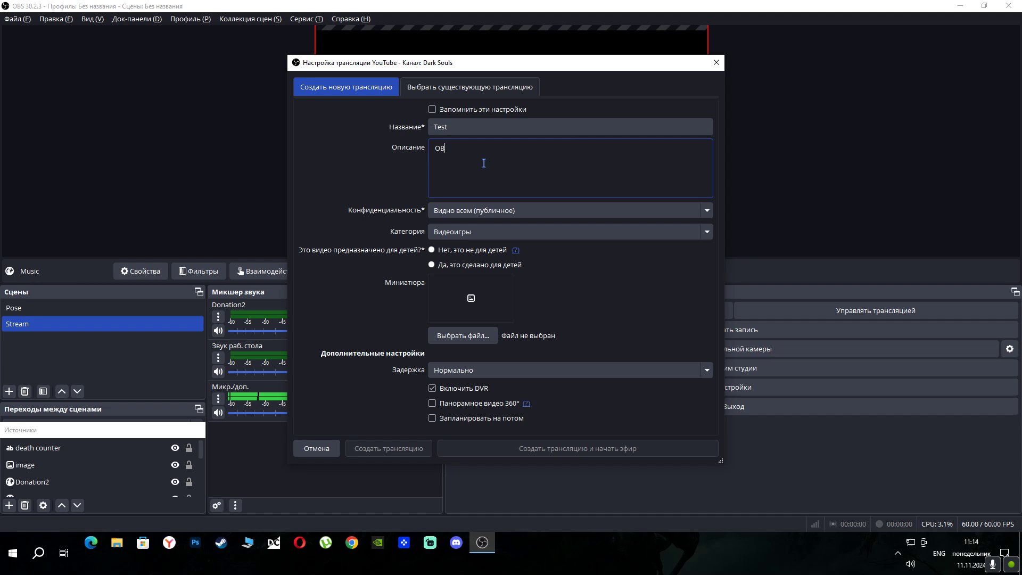
pyautogui.click(436, 252)
pyautogui.click(584, 447)
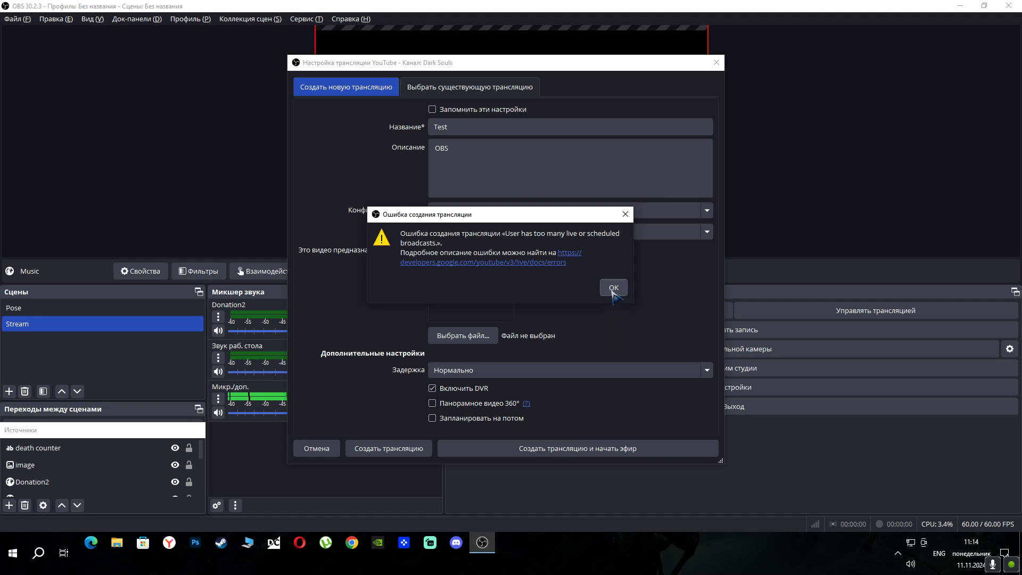
# Open the error's documentation link, look over the Google for Developers page and its newsletter subscription page, and close the browser
pyautogui.click(576, 261)
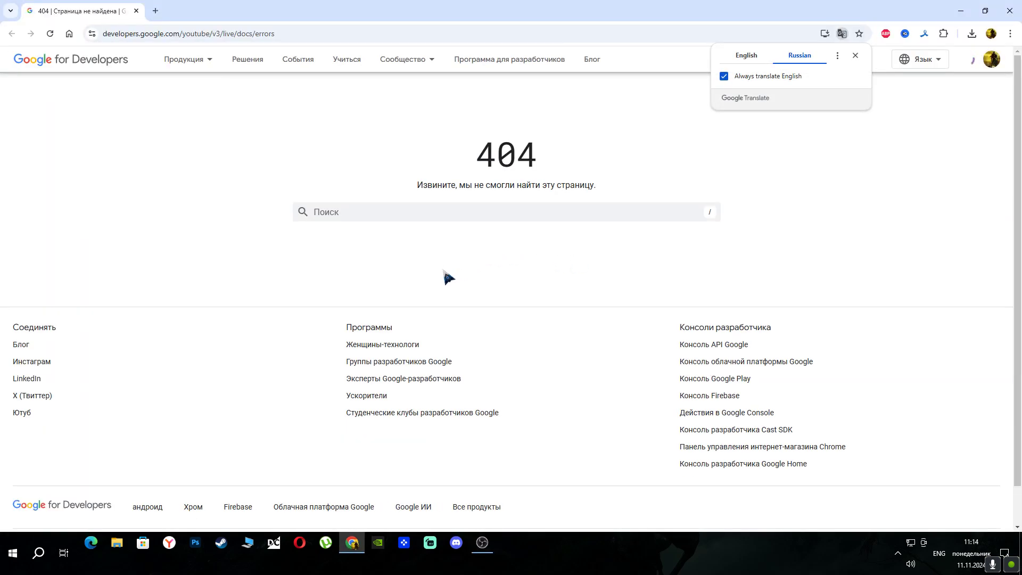
pyautogui.scroll(-1, 446, 291)
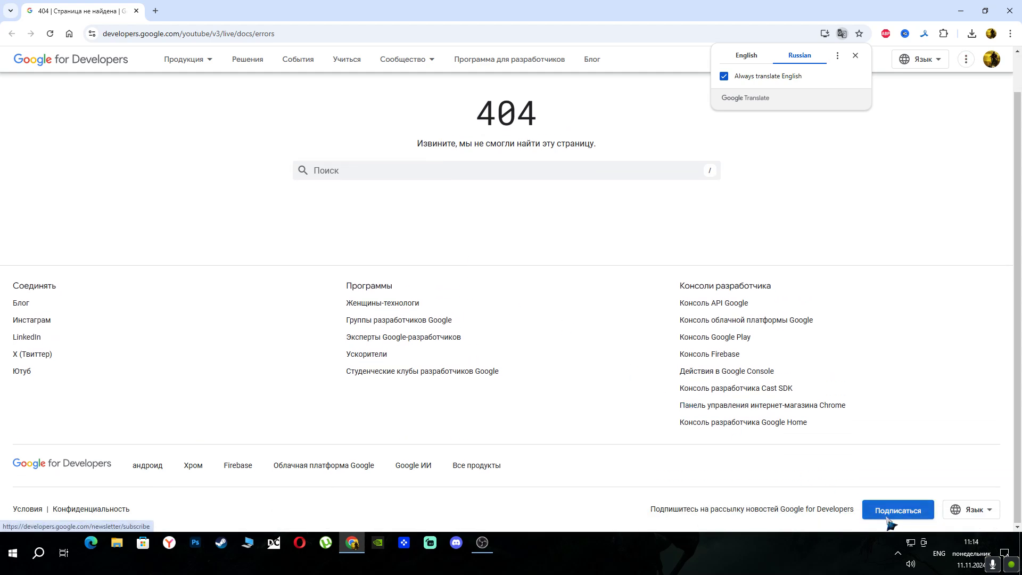
pyautogui.click(889, 512)
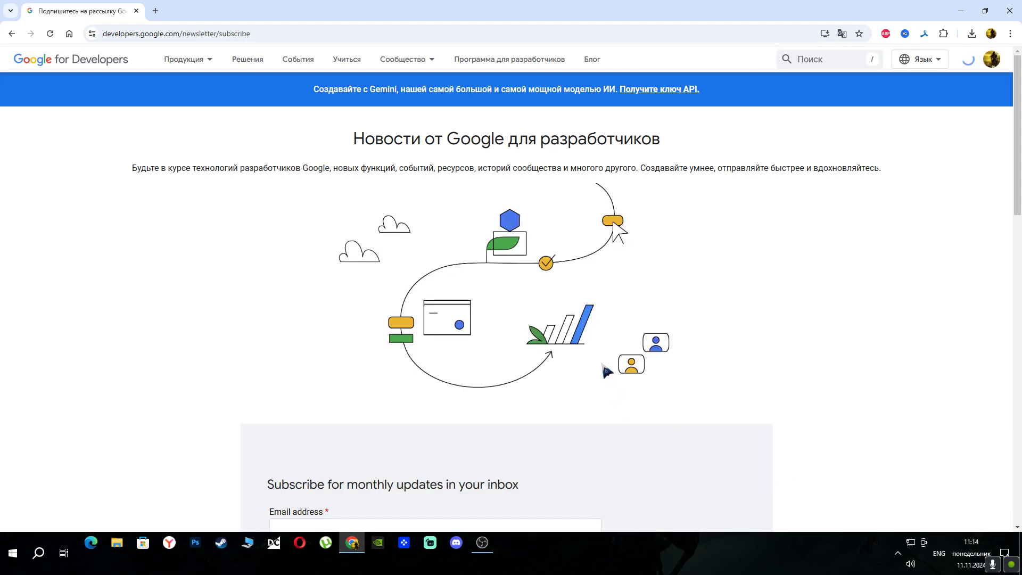
pyautogui.scroll(-1, 597, 389)
pyautogui.scroll(1, 595, 390)
pyautogui.click(1008, 11)
# Dismiss the error, try again to create the "Test" broadcast and go live, and close the setup dialog and OBS Studio
pyautogui.click(613, 288)
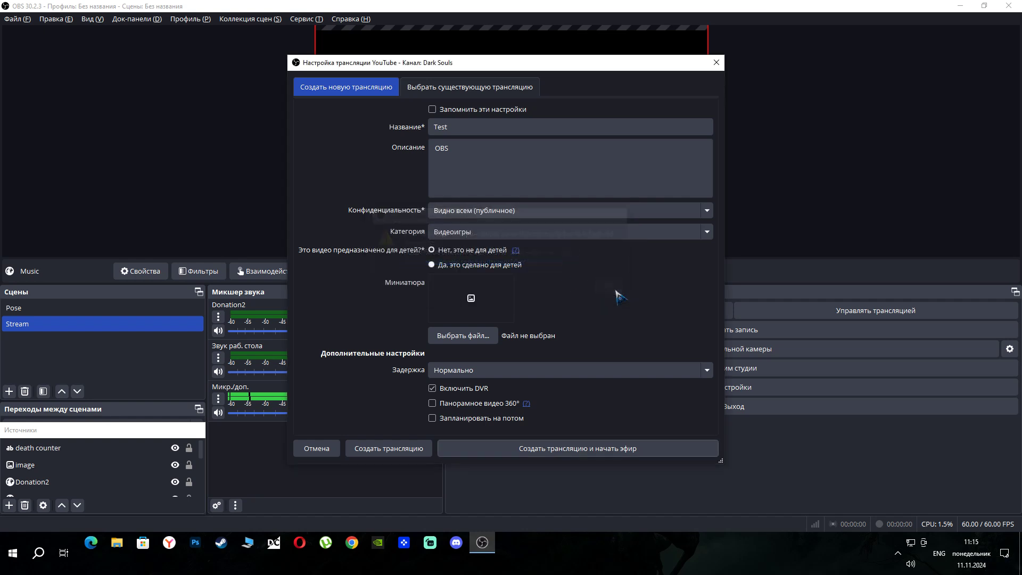
pyautogui.click(432, 250)
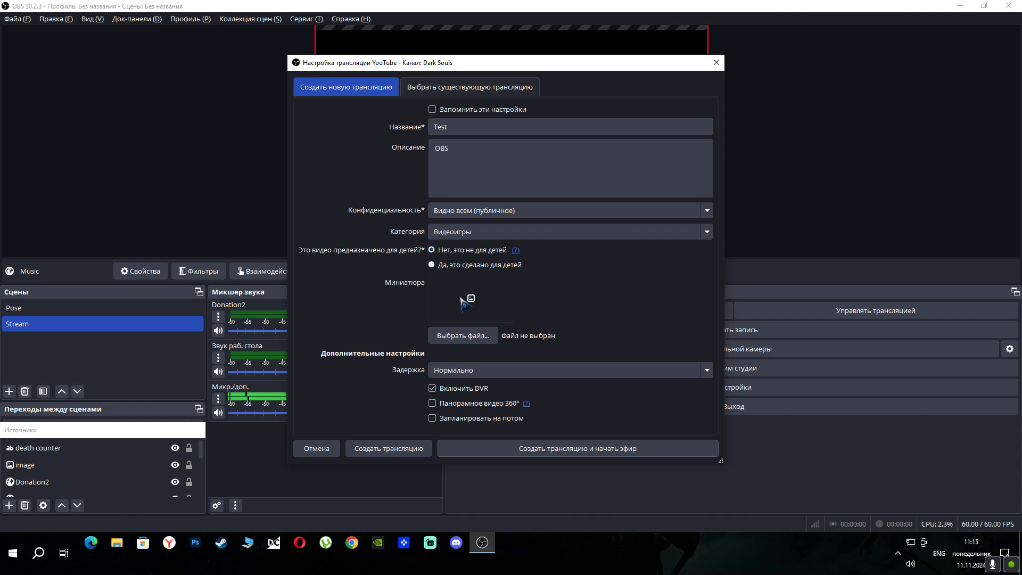
pyautogui.click(560, 449)
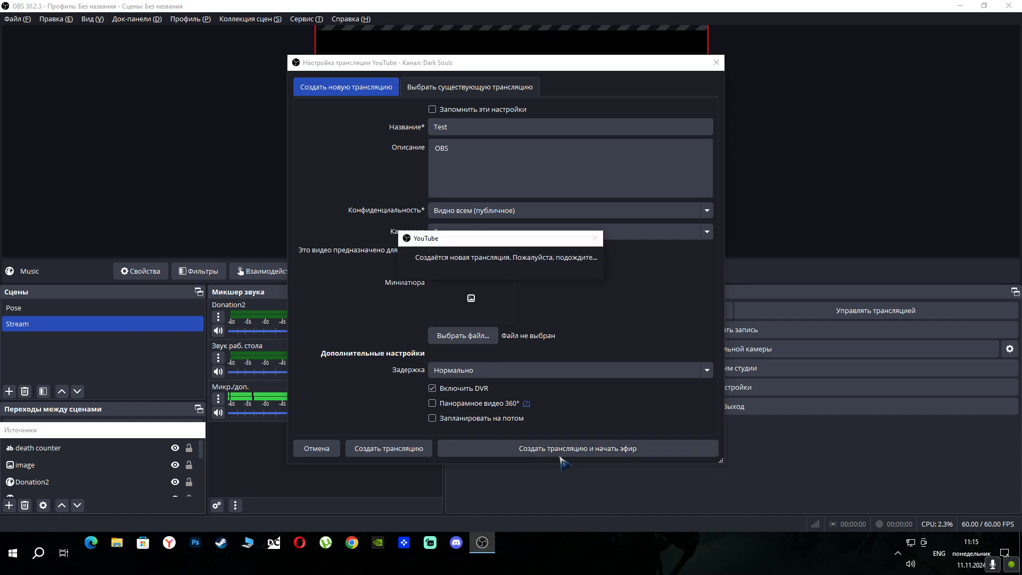
pyautogui.click(612, 288)
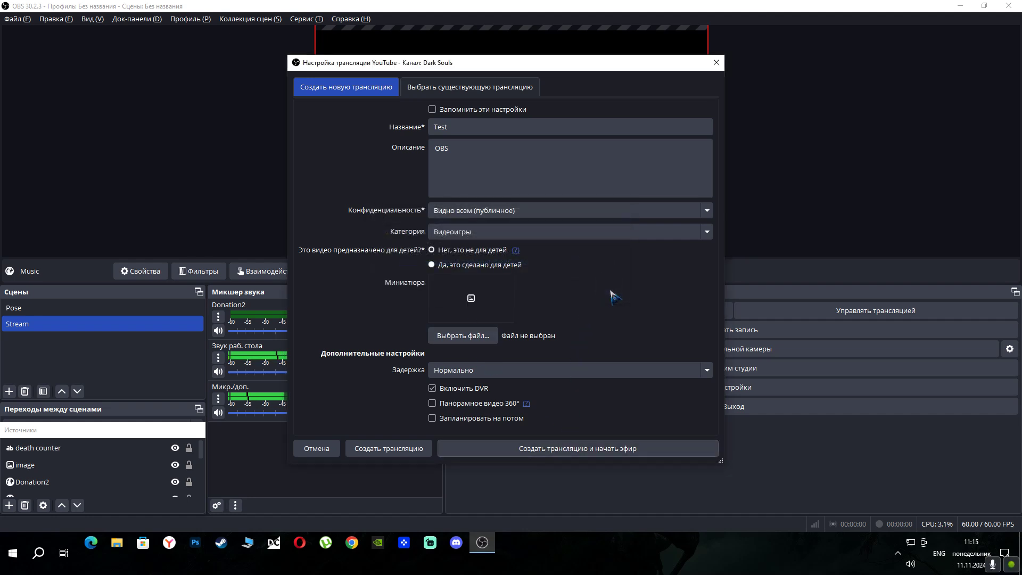
pyautogui.click(716, 62)
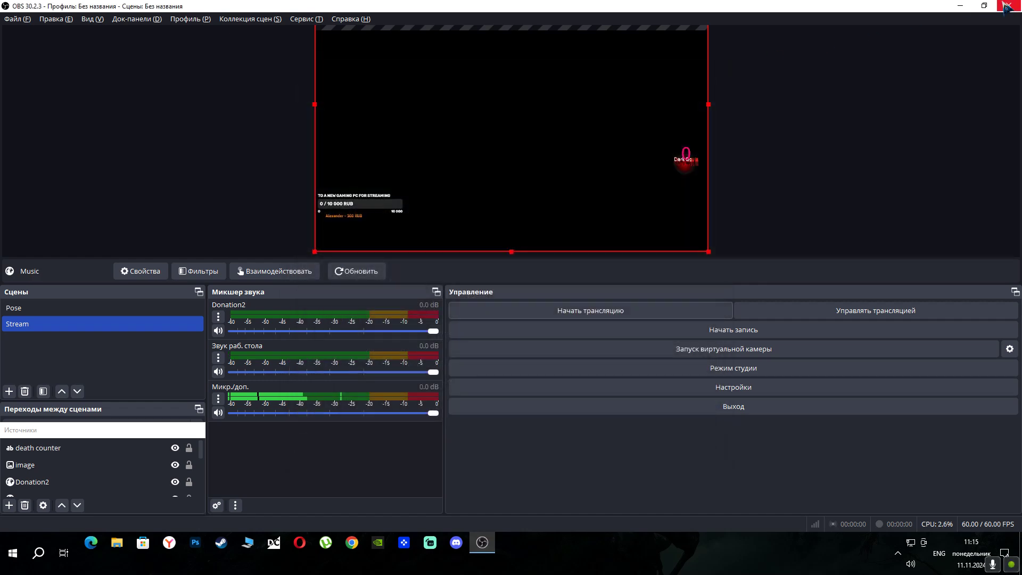
pyautogui.click(1006, 8)
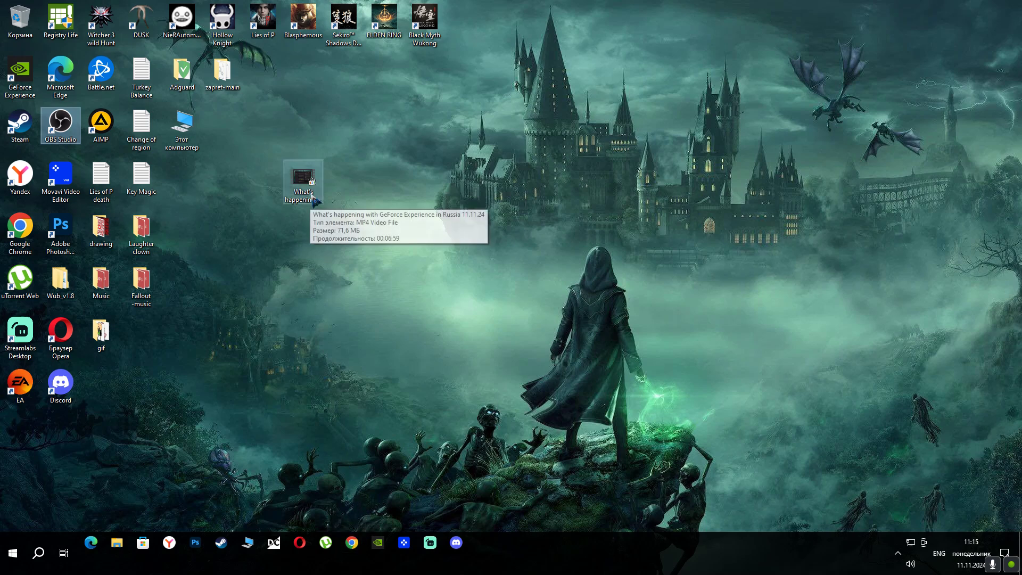
# Check the recent download history in Chrome and close the browser
pyautogui.click(353, 543)
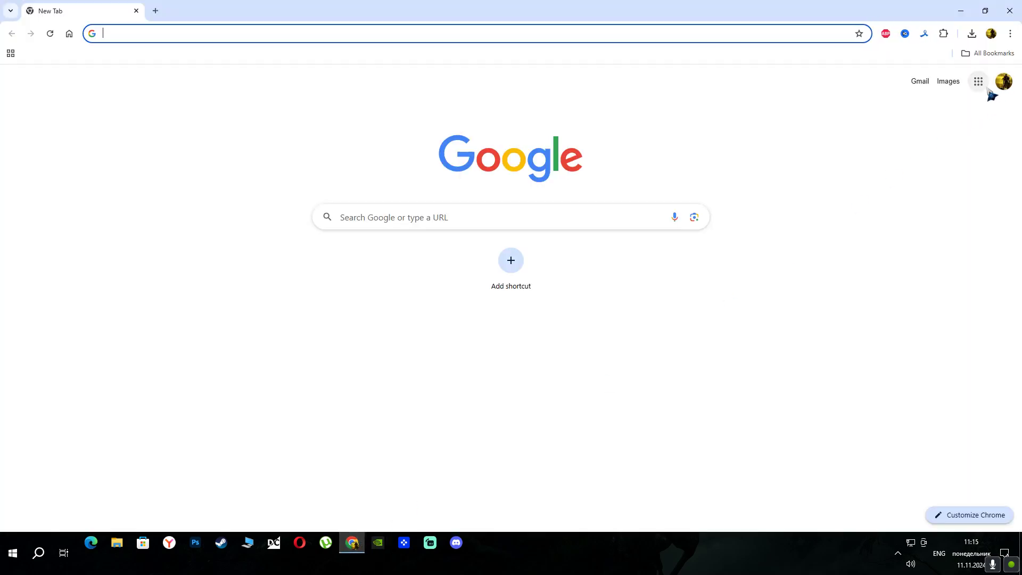
pyautogui.click(972, 34)
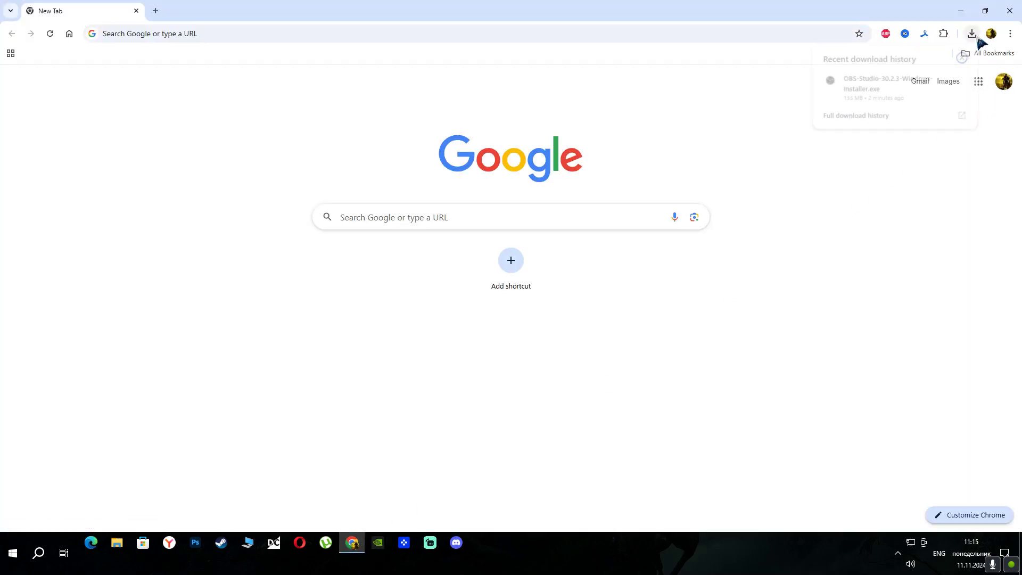
pyautogui.click(1010, 10)
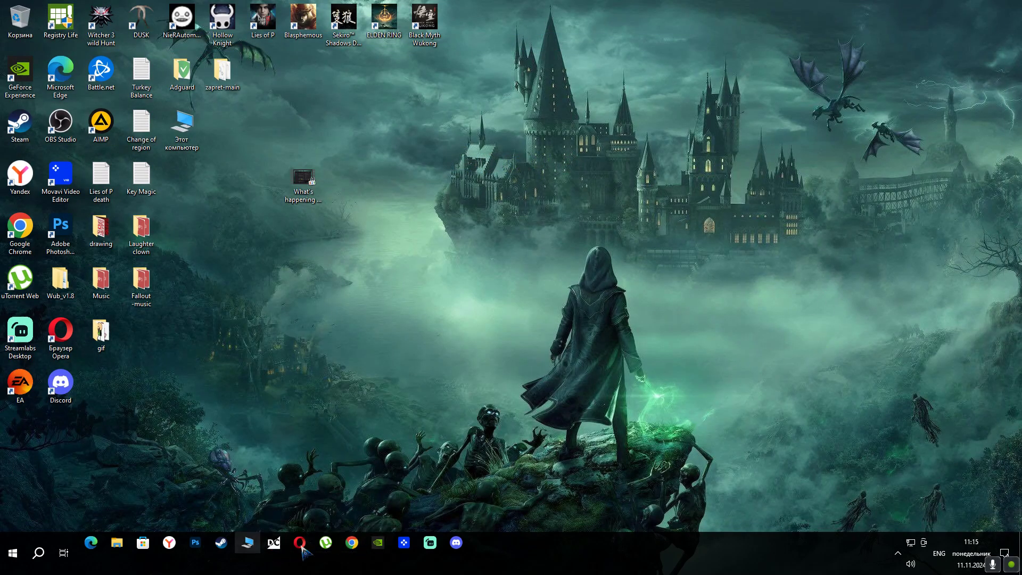
# Pin the OBS Studio desktop shortcut to the taskbar, closing the Streamlabs Desktop and GeForce Experience windows
pyautogui.click(436, 549)
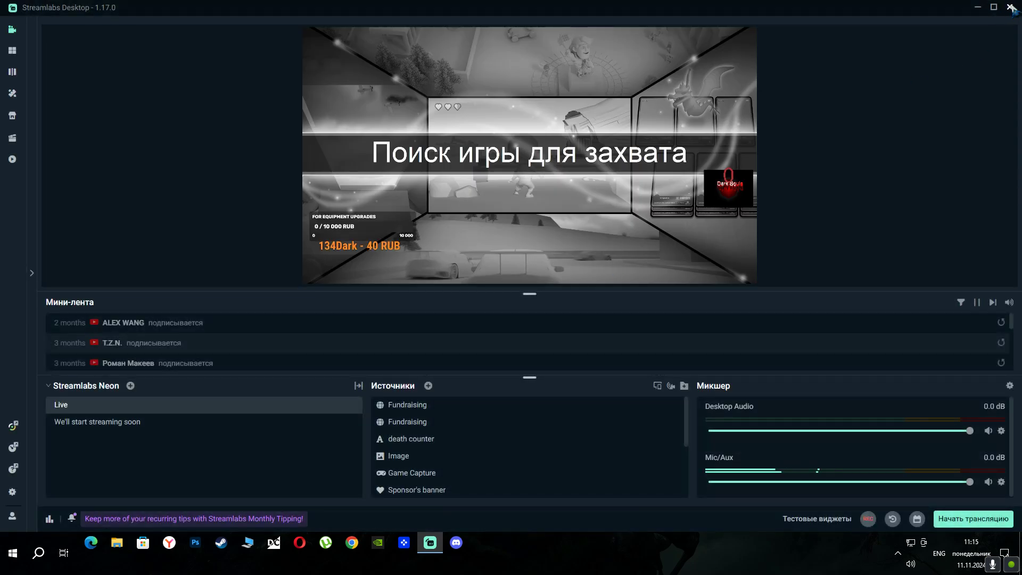
pyautogui.click(1011, 7)
pyautogui.moveTo(62, 136); pyautogui.dragTo(390, 548)
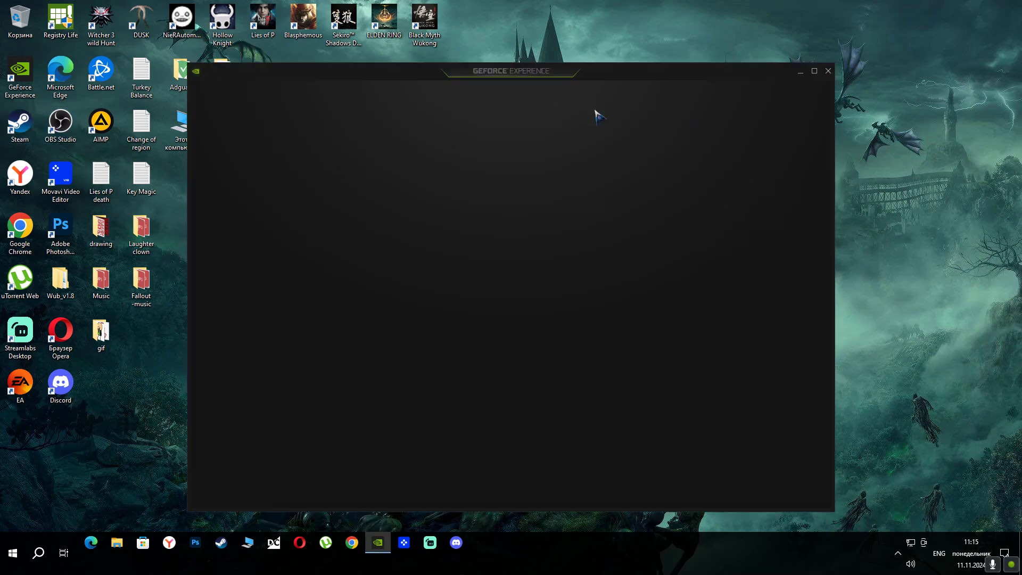
pyautogui.click(828, 71)
pyautogui.moveTo(61, 123); pyautogui.dragTo(410, 549)
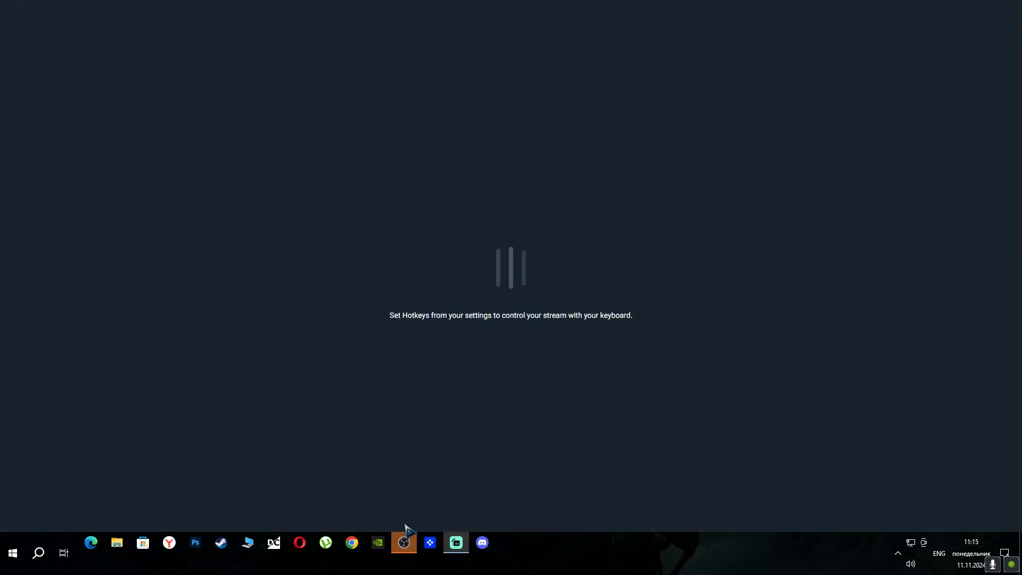
# Launch OBS Studio from the taskbar and close it, and start the live broadcast in Streamlabs Desktop
pyautogui.click(404, 542)
pyautogui.click(688, 101)
pyautogui.click(1011, 7)
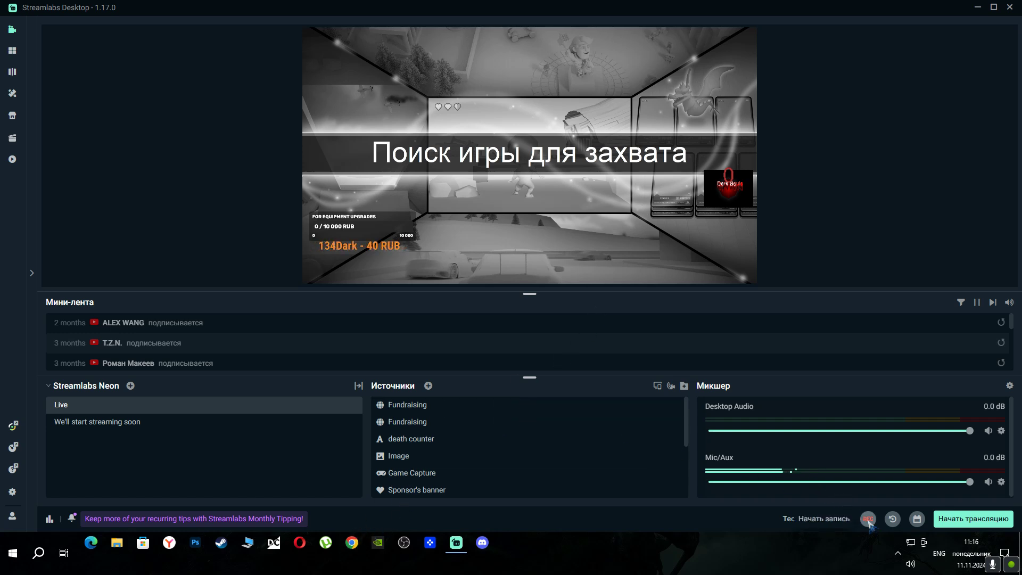
pyautogui.click(940, 521)
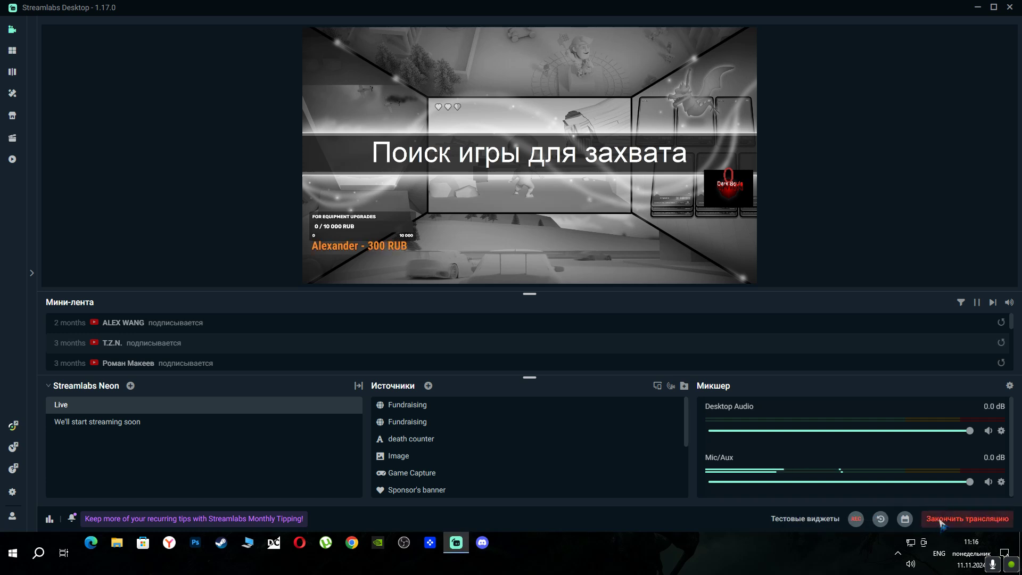
# Switch to Chrome, go to YouTube from the Google apps, and open the channel's YouTube Studio dashboard
pyautogui.click(352, 542)
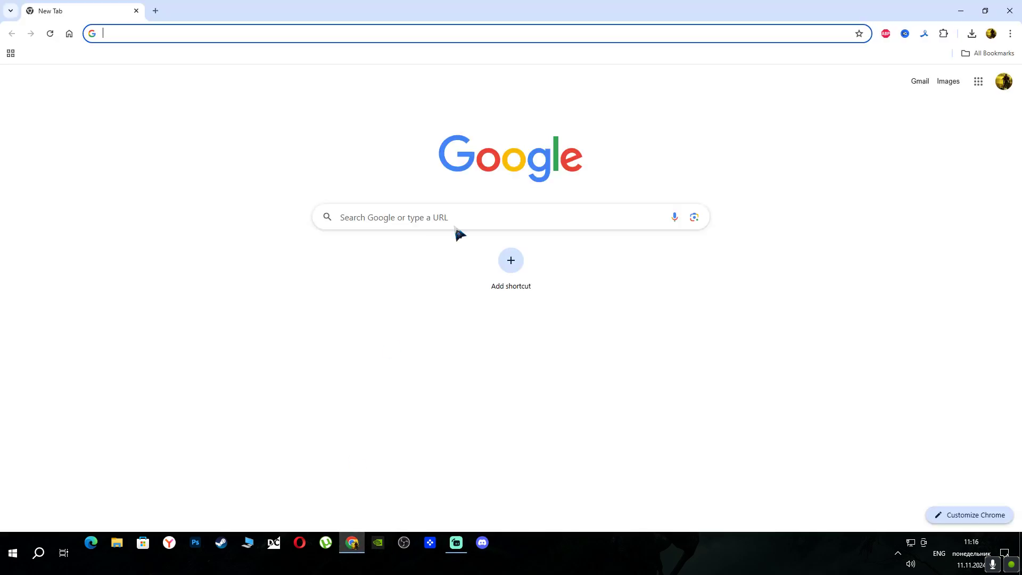
pyautogui.click(979, 81)
pyautogui.click(921, 133)
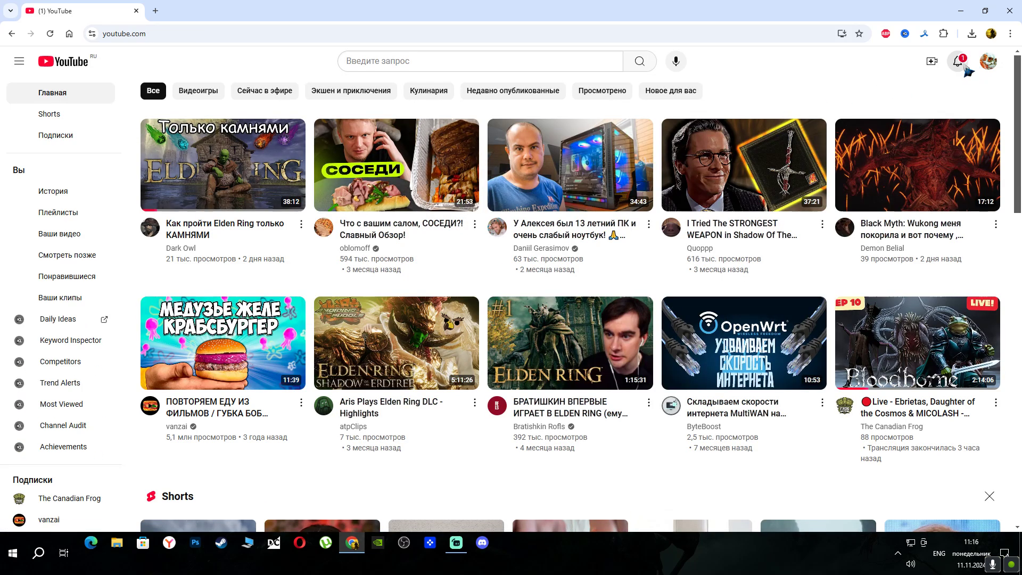
pyautogui.click(990, 69)
pyautogui.click(922, 219)
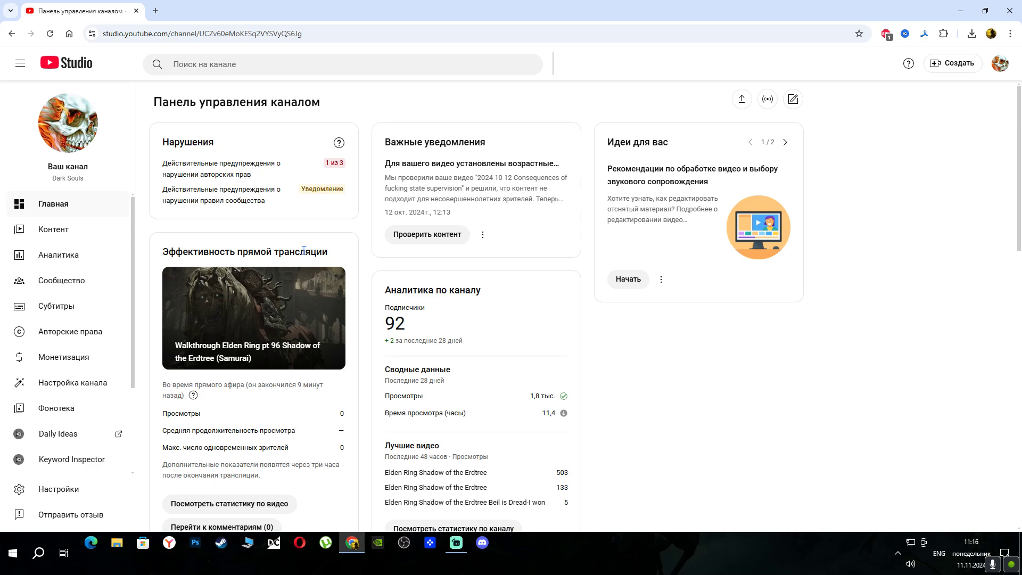
# Permanently delete the interrupted upload "What's happening with GeForce Experience in Russia 11 11 24????" from the channel's content
pyautogui.click(86, 235)
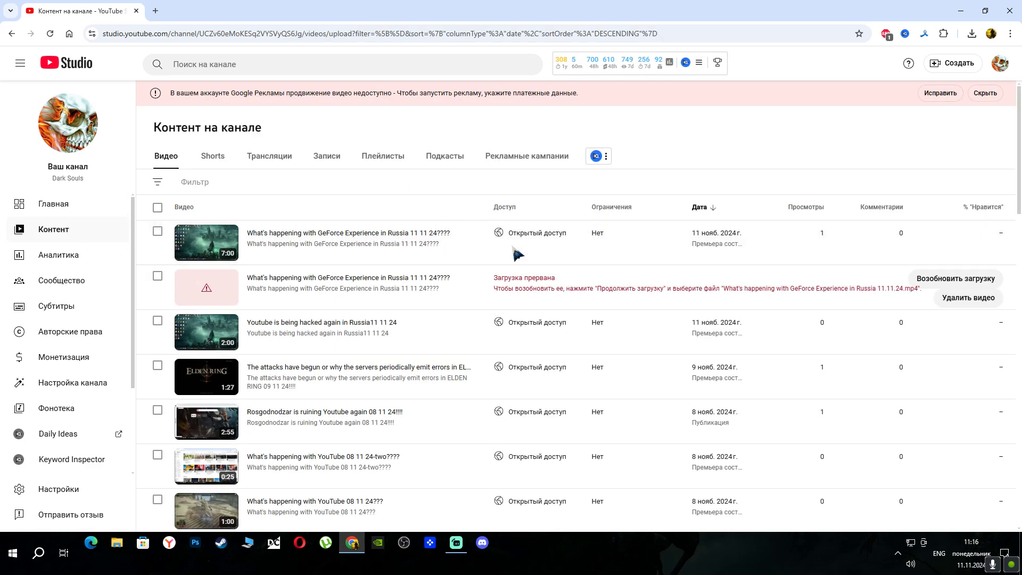
pyautogui.click(952, 298)
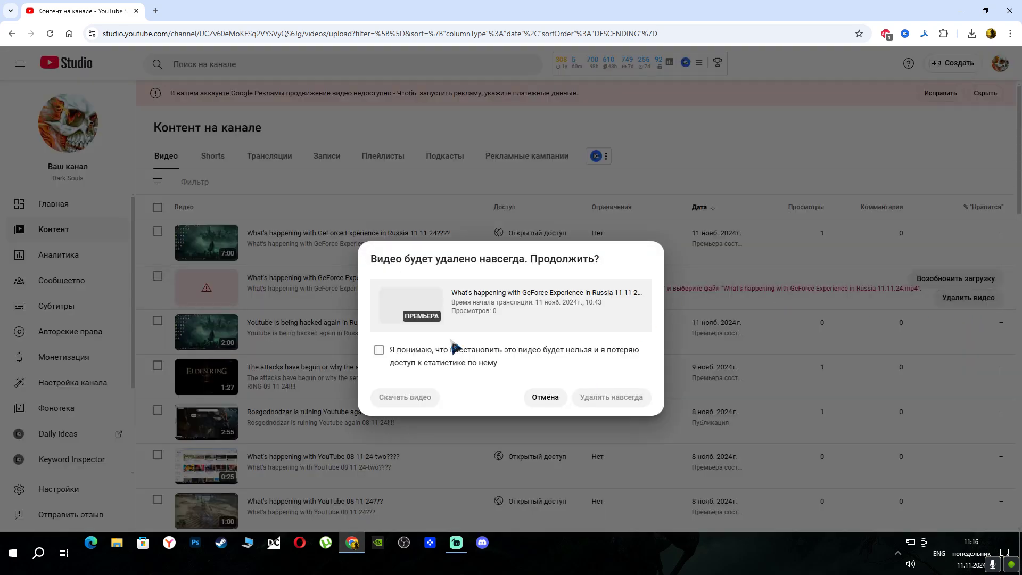
pyautogui.click(379, 350)
pyautogui.click(600, 399)
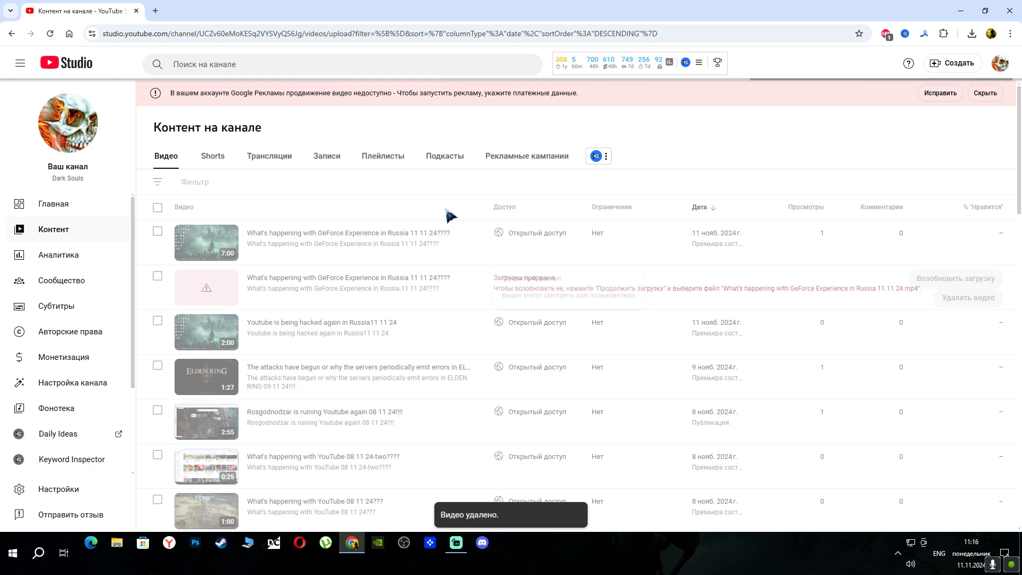
# Look over the channel's playlists, and open the running live stream's control page from the channel dashboard
pyautogui.click(386, 165)
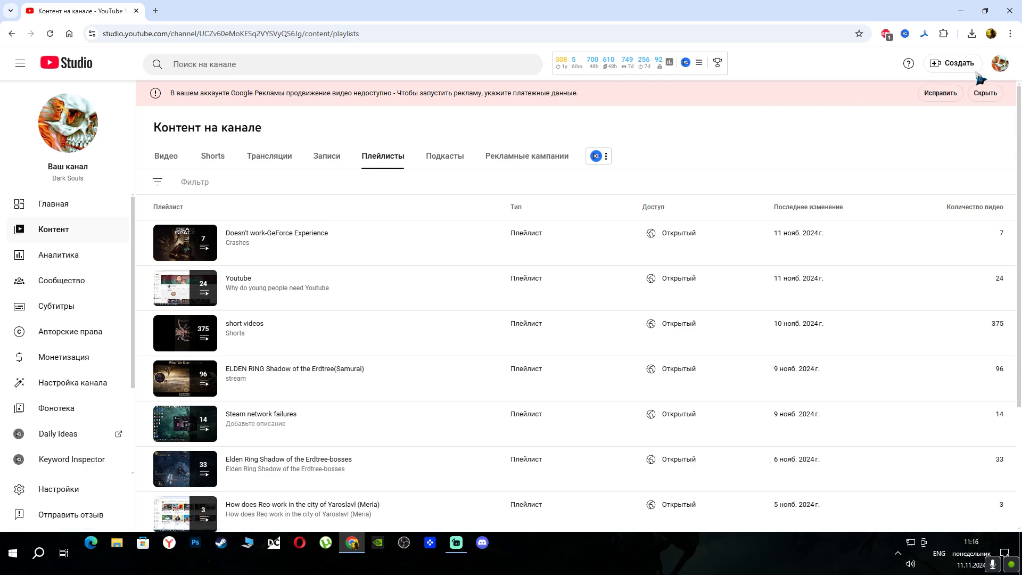
pyautogui.click(12, 35)
pyautogui.click(12, 37)
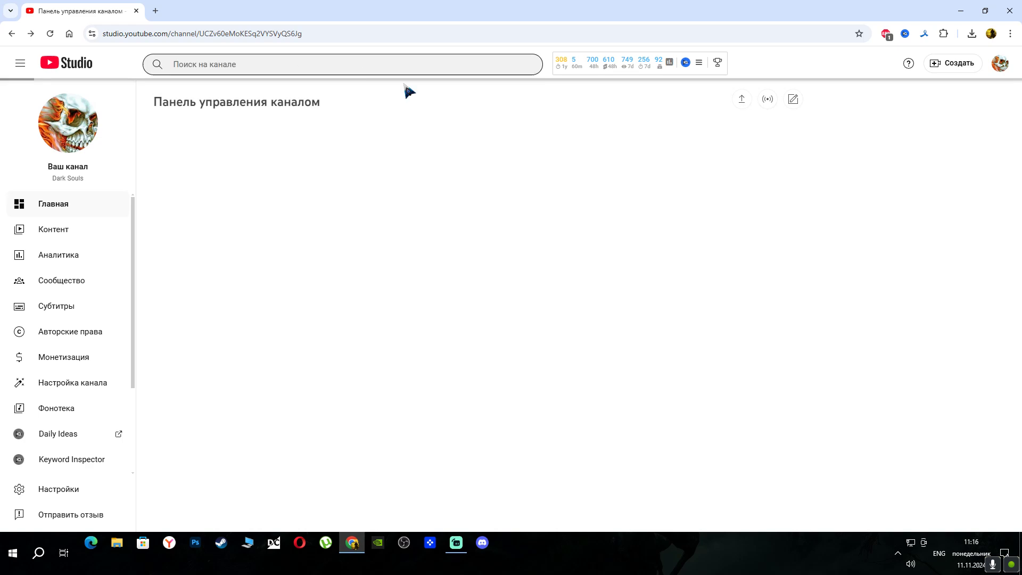
pyautogui.click(767, 101)
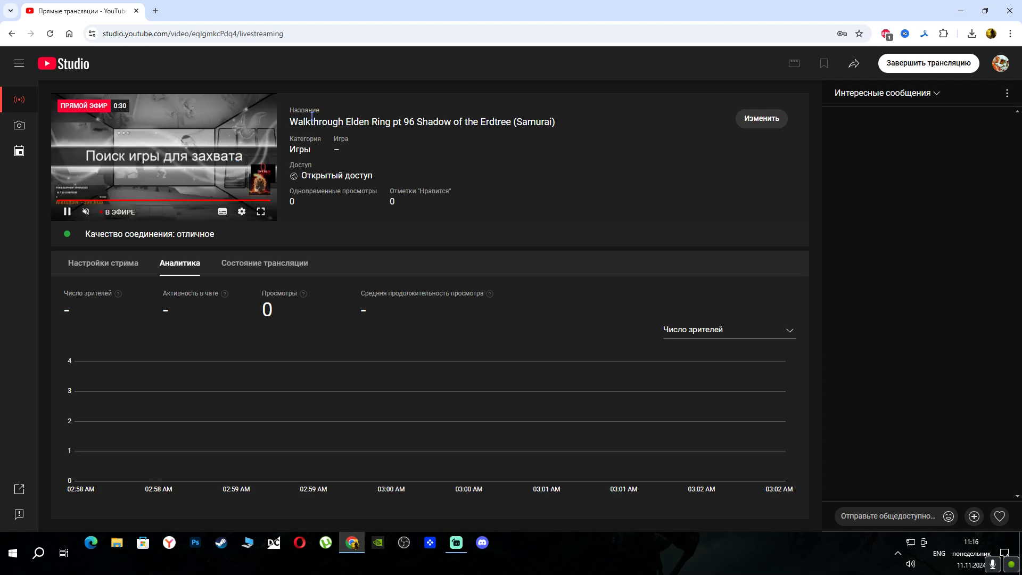
pyautogui.click(456, 542)
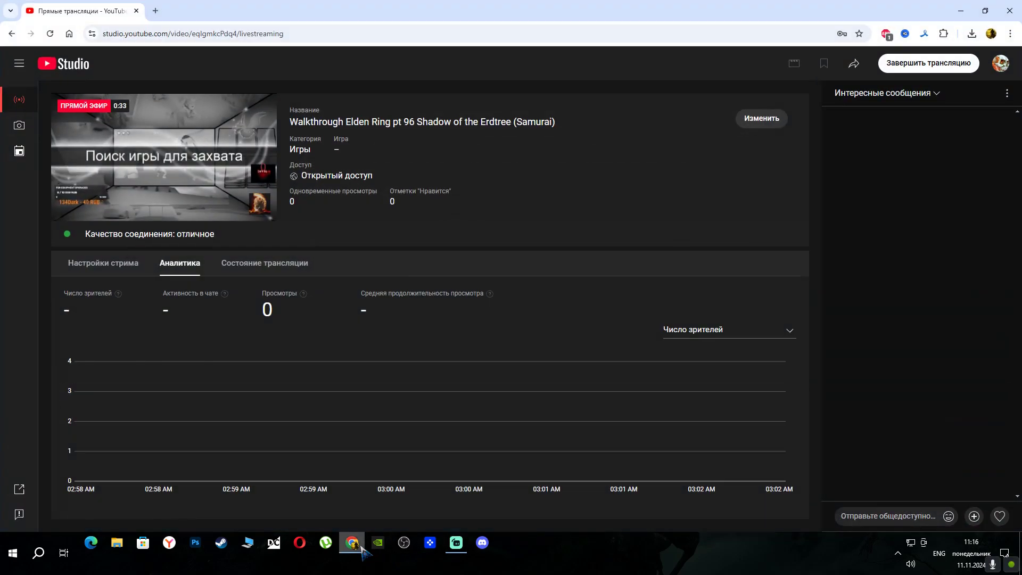
pyautogui.click(351, 542)
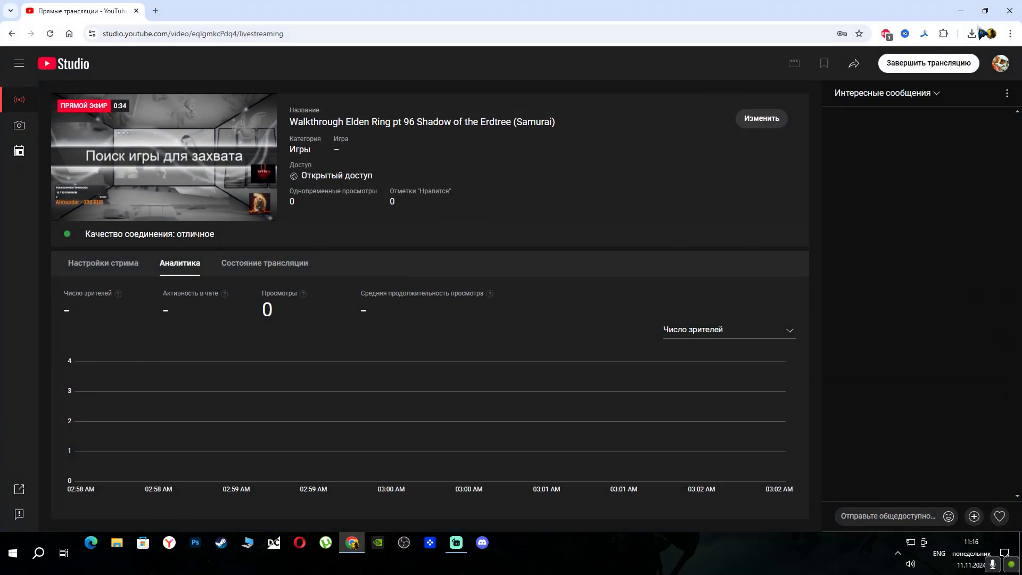
# End the live stream from its YouTube Studio page, dismiss the final statistics, and close Chrome and Streamlabs Desktop
pyautogui.click(934, 64)
pyautogui.click(605, 322)
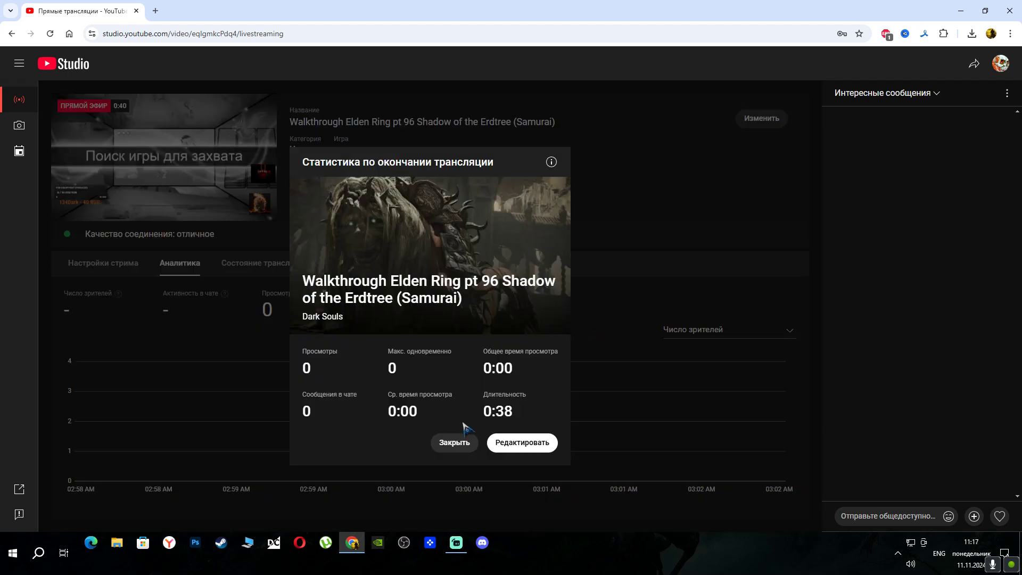
pyautogui.click(458, 441)
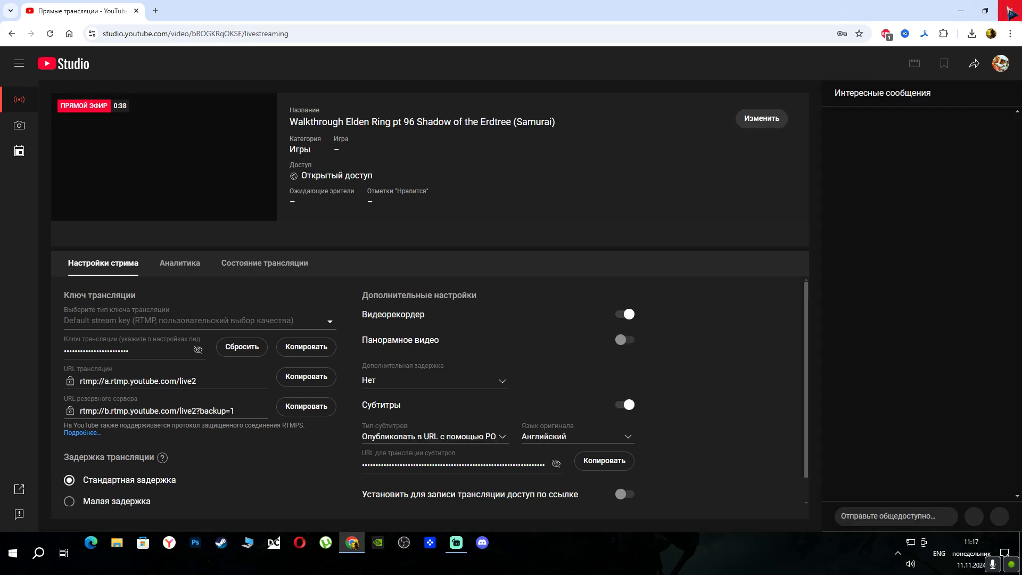
pyautogui.click(1011, 13)
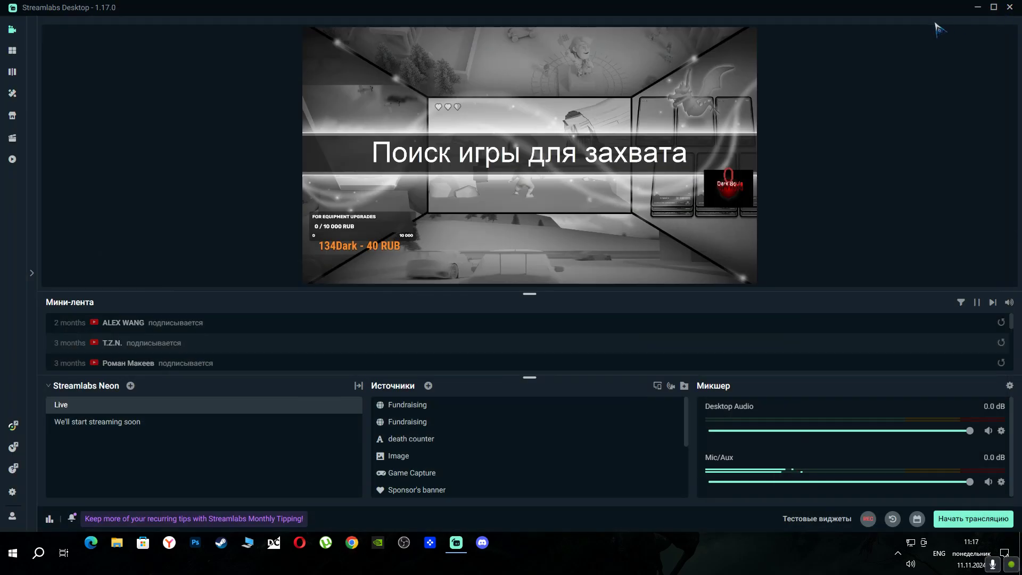
pyautogui.click(1012, 8)
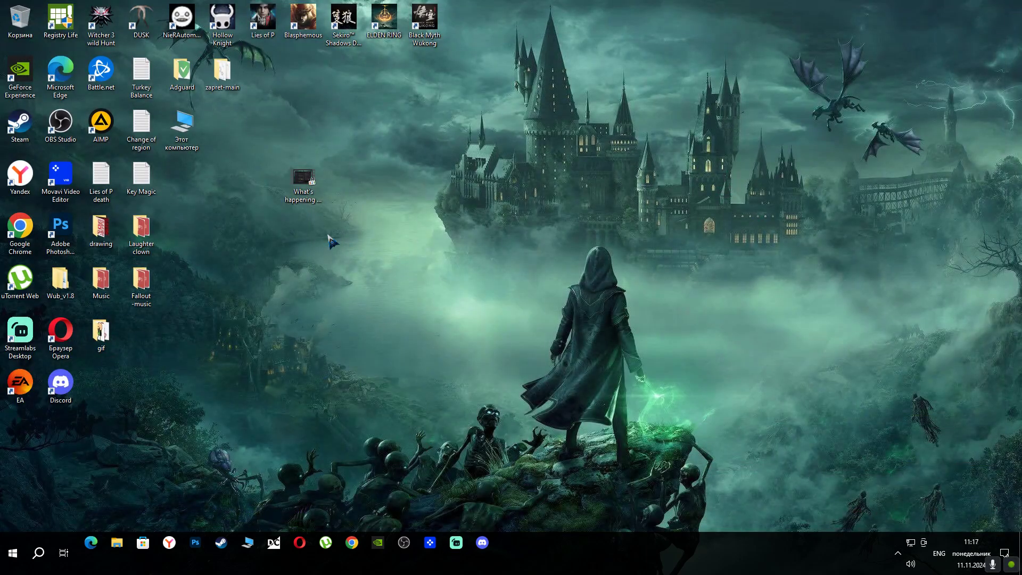
# Launch OBS Studio and fill in a new YouTube broadcast titled Test with the description OBS, marked as not made for kids
pyautogui.click(404, 546)
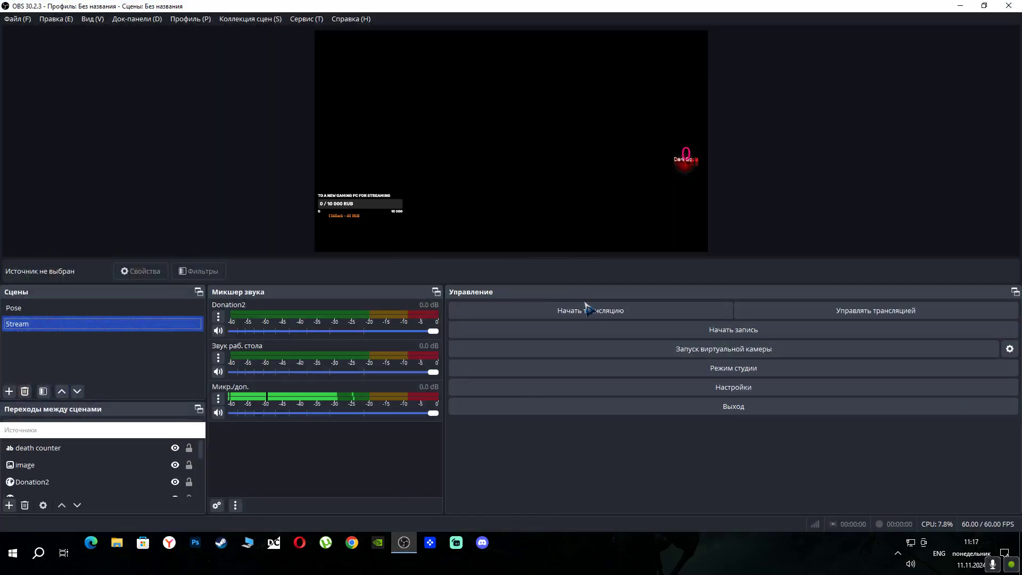
pyautogui.click(586, 313)
pyautogui.click(552, 287)
pyautogui.click(492, 129)
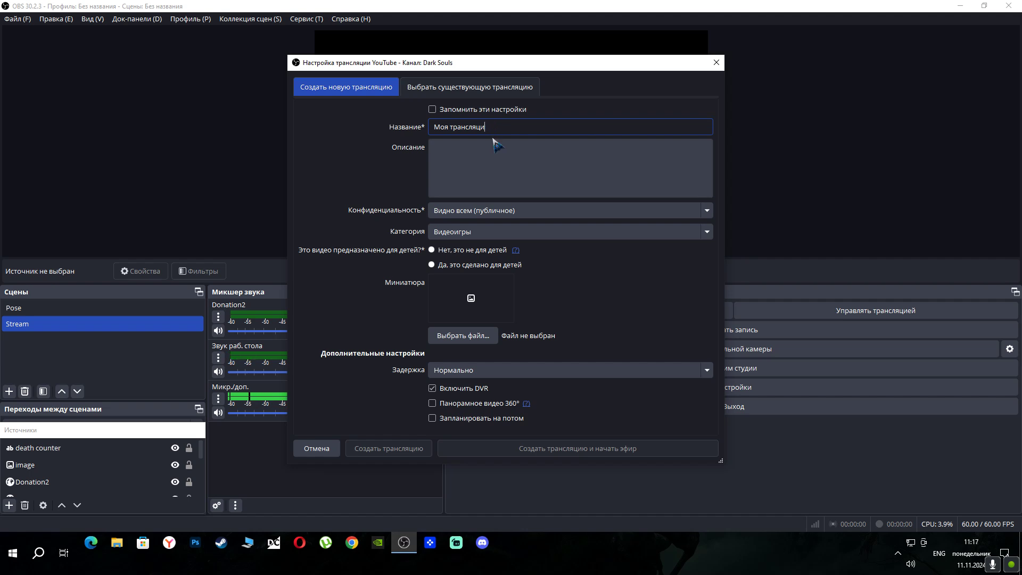
pyautogui.press('BackSpace')
pyautogui.press('BackSpace')
pyautogui.press('BackSpace')
pyautogui.press('BackSpace')
pyautogui.press('BackSpace')
pyautogui.press('BackSpace')
pyautogui.press('BackSpace')
pyautogui.press('BackSpace')
pyautogui.press('BackSpace')
pyautogui.press('BackSpace')
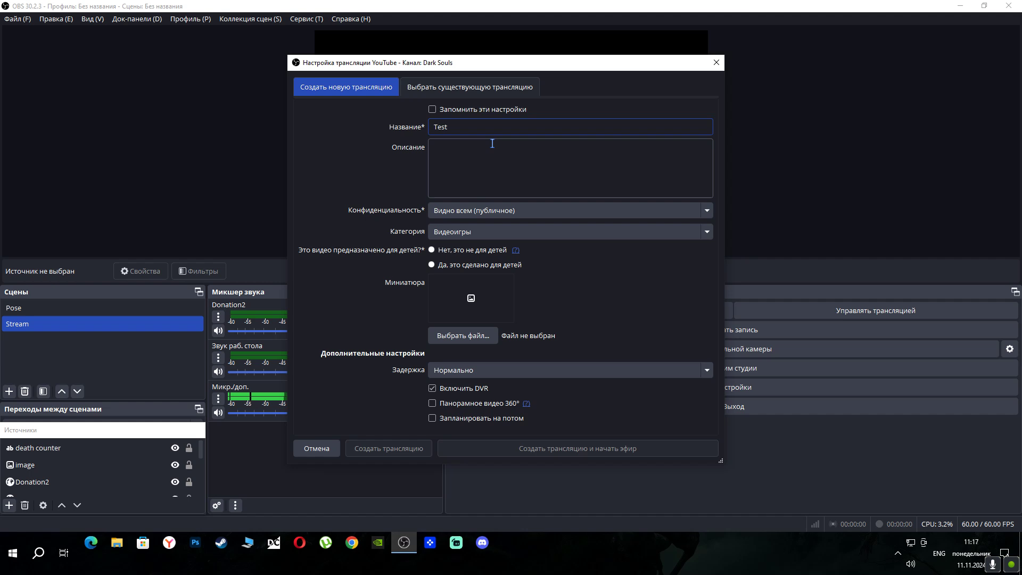
pyautogui.click(486, 148)
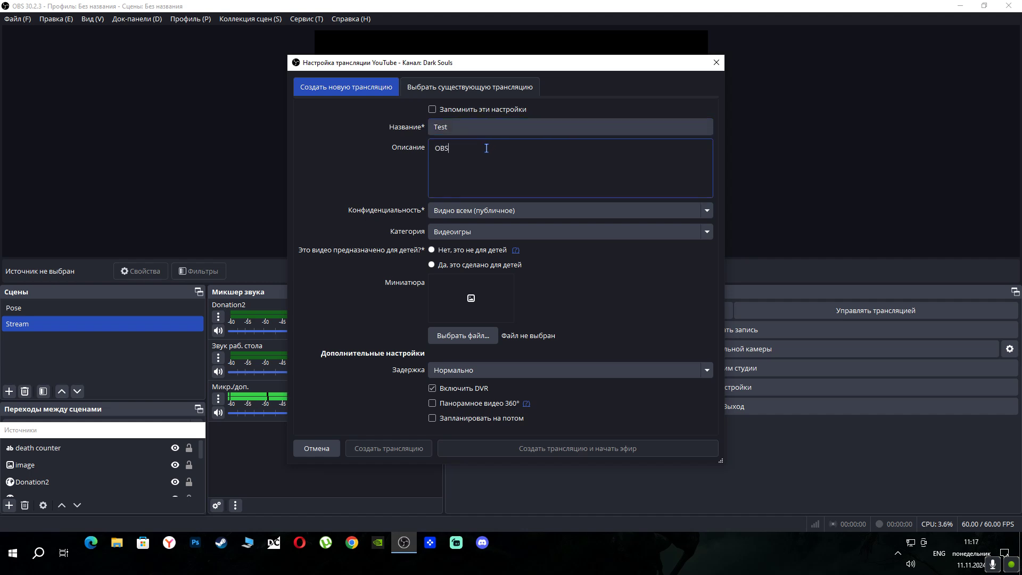
pyautogui.click(450, 263)
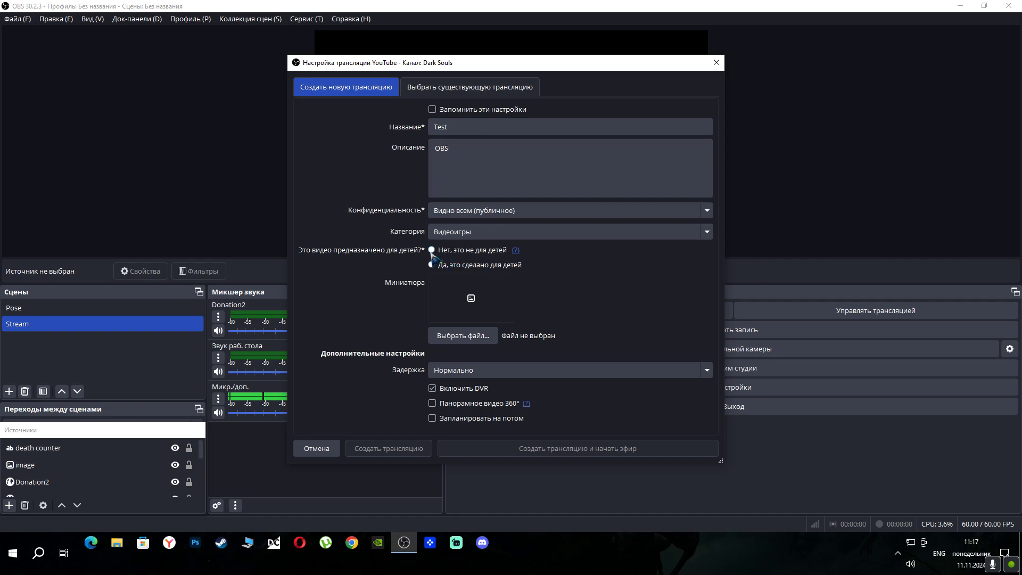
# Set the Dark Souls (2) image from the desktop's drawing folder as thumbnail and try to create the broadcast and go live
pyautogui.click(471, 299)
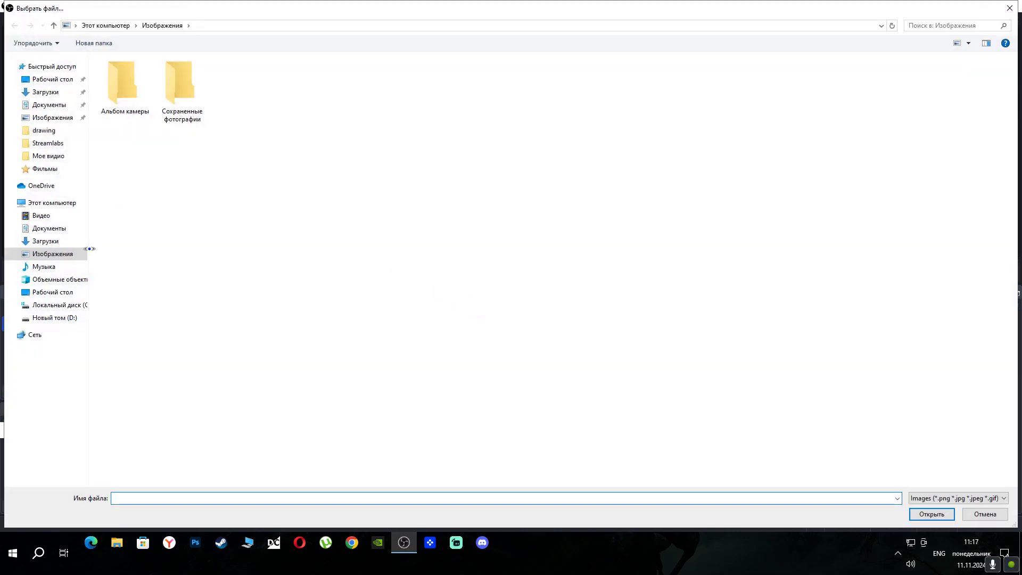
pyautogui.click(53, 291)
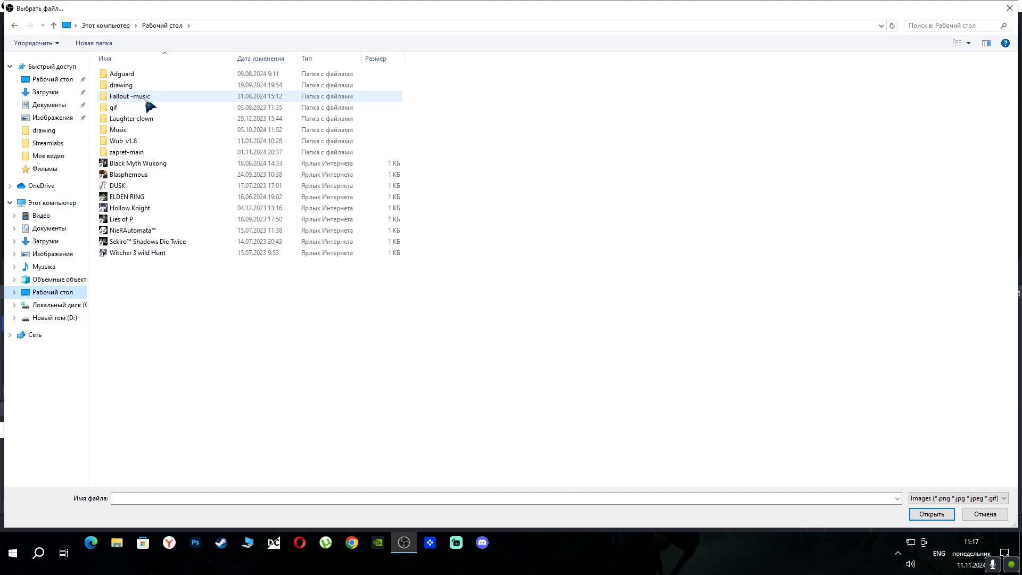
pyautogui.doubleClick(139, 85)
pyautogui.click(693, 164)
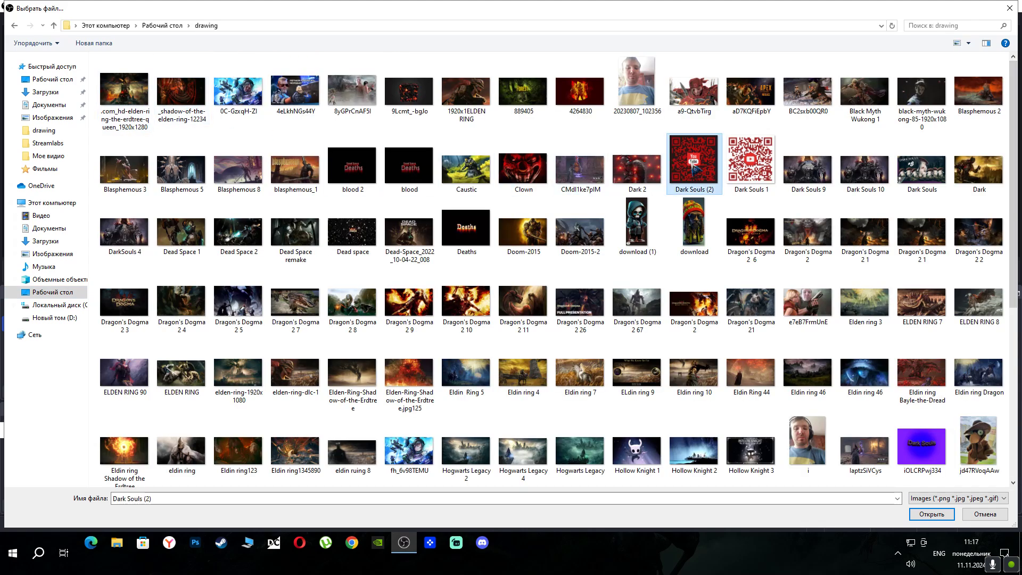
pyautogui.click(931, 514)
pyautogui.click(627, 448)
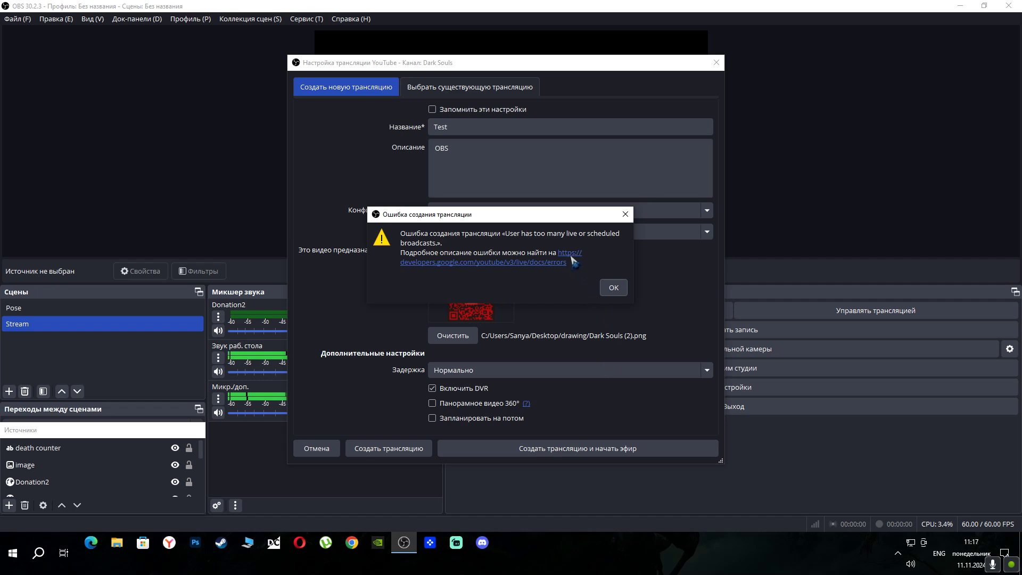
# Follow the documentation link in the error message, view the Google for Developers newsletter page, and close the browser
pyautogui.click(572, 258)
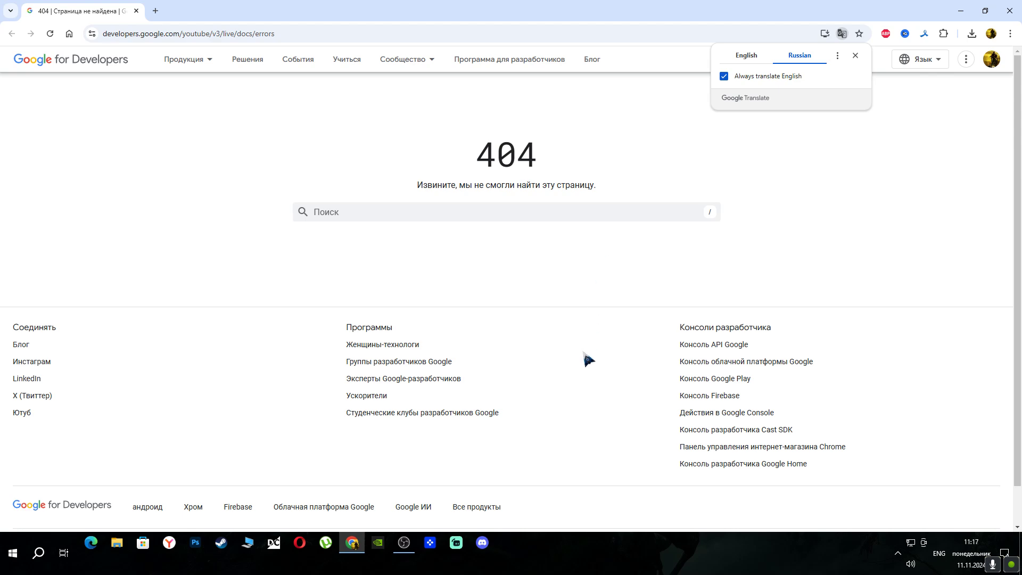
pyautogui.scroll(-1, 588, 360)
pyautogui.click(909, 512)
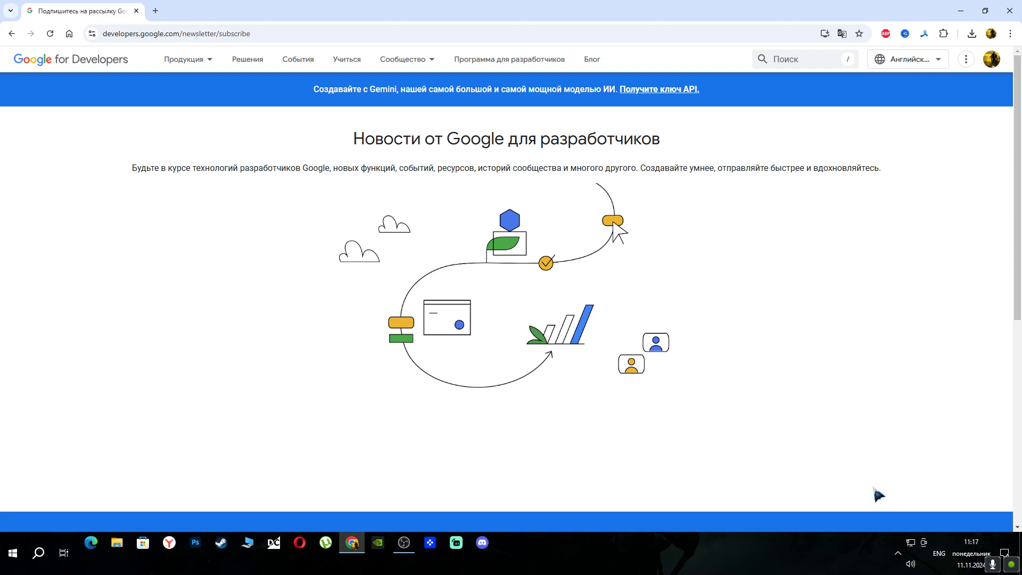
pyautogui.scroll(-2, 688, 377)
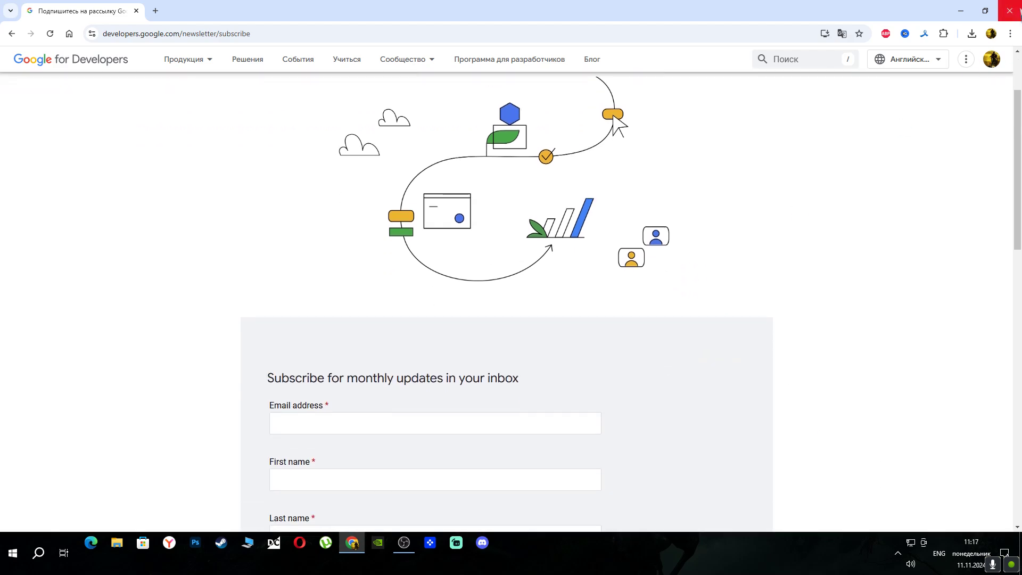
pyautogui.click(1010, 11)
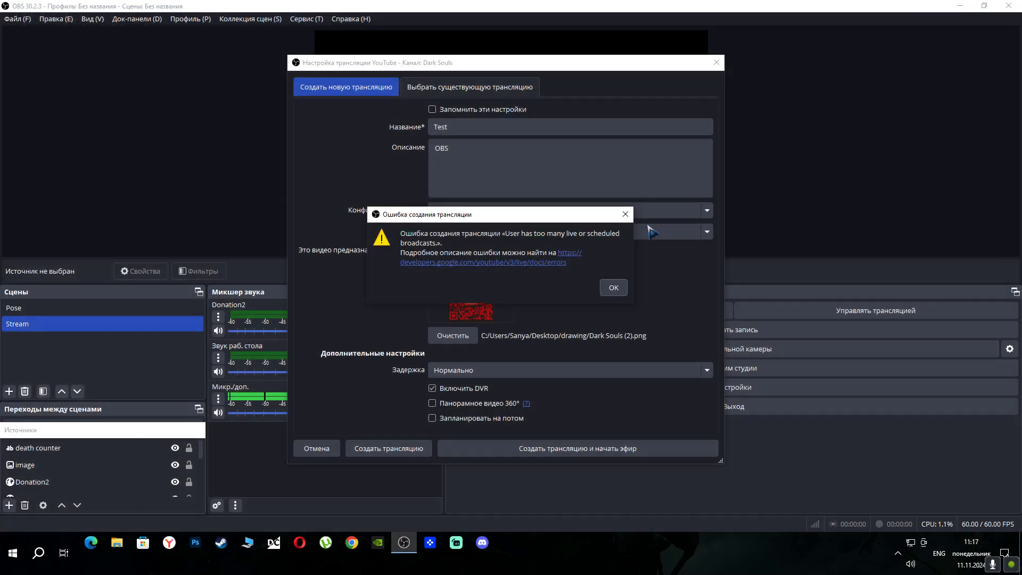
# Dismiss the broadcast error, close the broadcast setup and OBS Studio, and bring up the GeForce Experience overlay
pyautogui.click(607, 287)
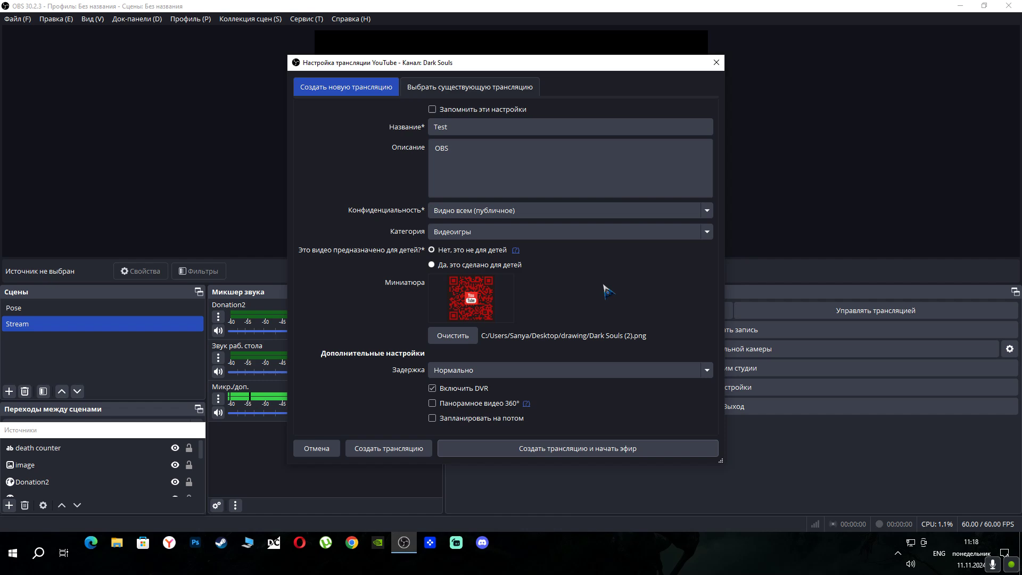
pyautogui.click(716, 62)
pyautogui.click(1006, 7)
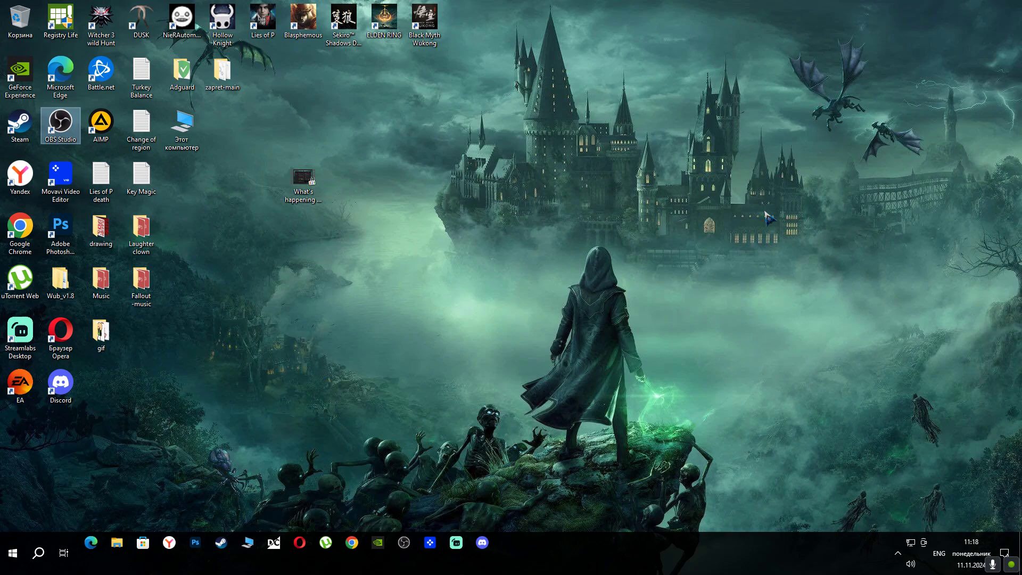
pyautogui.hotkey('alt', 'z')
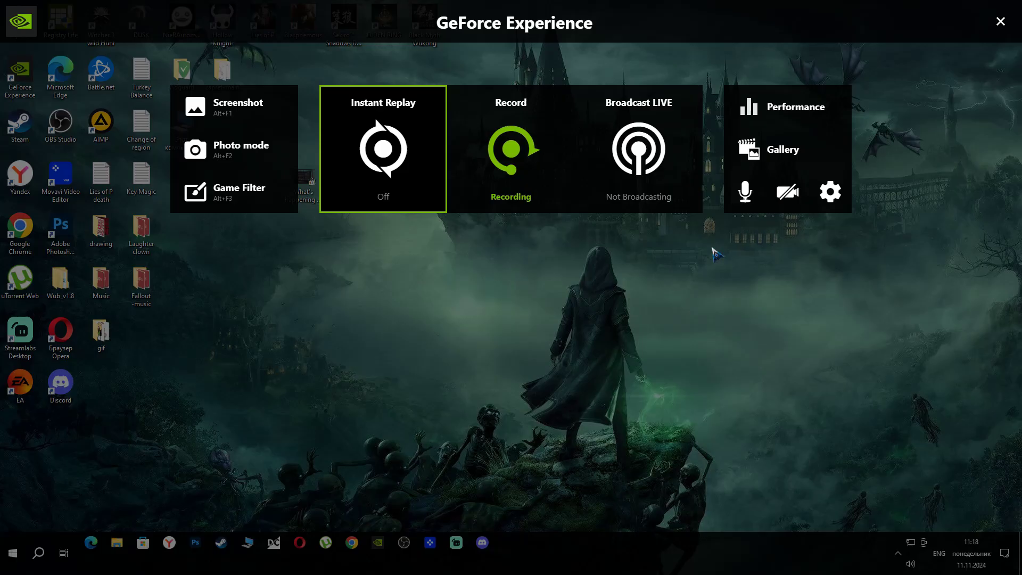